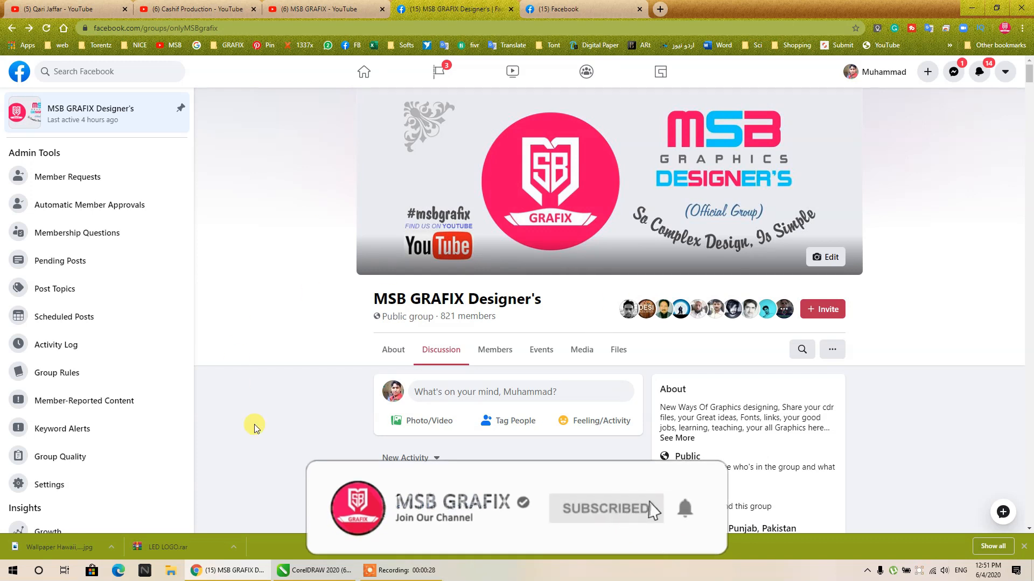
- Switch the MSB GRAFIX Designer's group page to the classic Facebook design
{"action": "left_click", "coordinate": [1004, 71]}
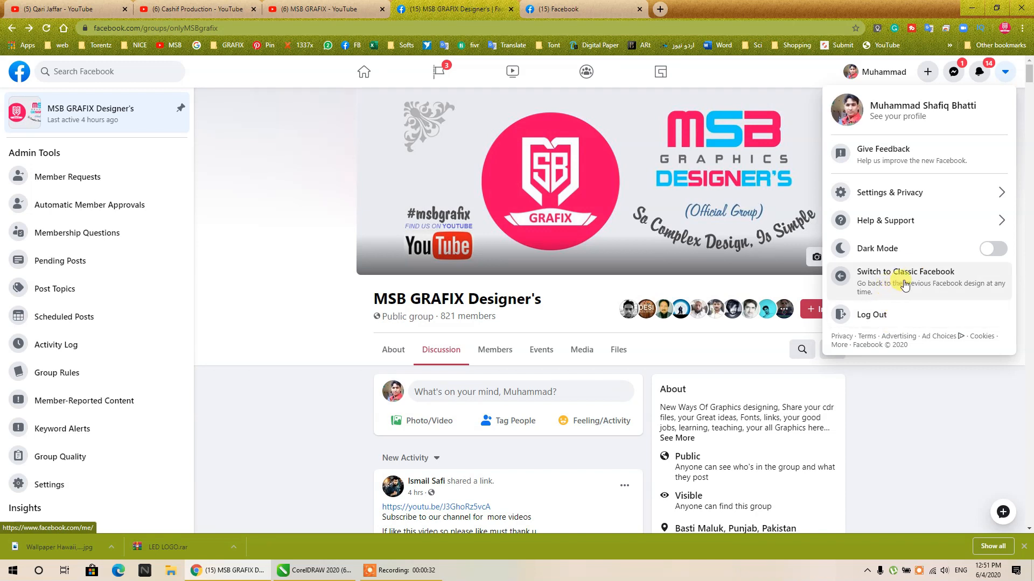
{"action": "left_click", "coordinate": [917, 274]}
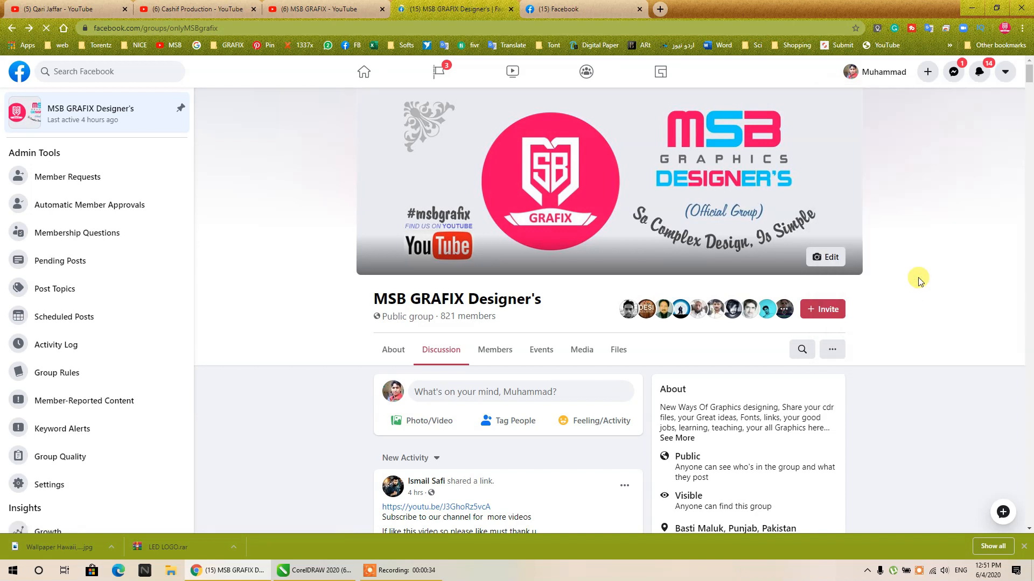
{"action": "scroll", "coordinate": [345, 300], "scroll_direction": "down", "scroll_amount": 7}
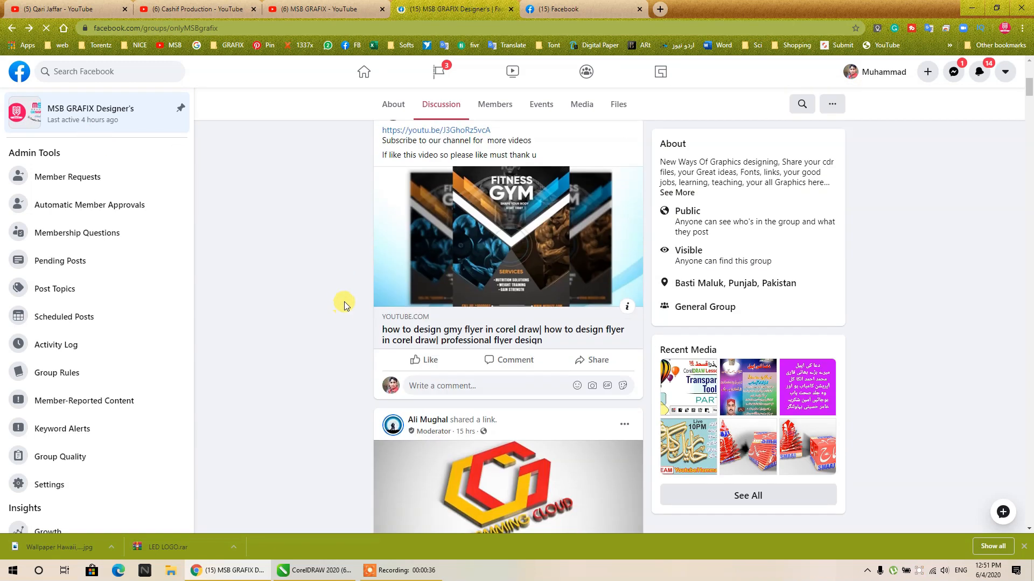
{"action": "scroll", "coordinate": [345, 300], "scroll_direction": "up", "scroll_amount": 7}
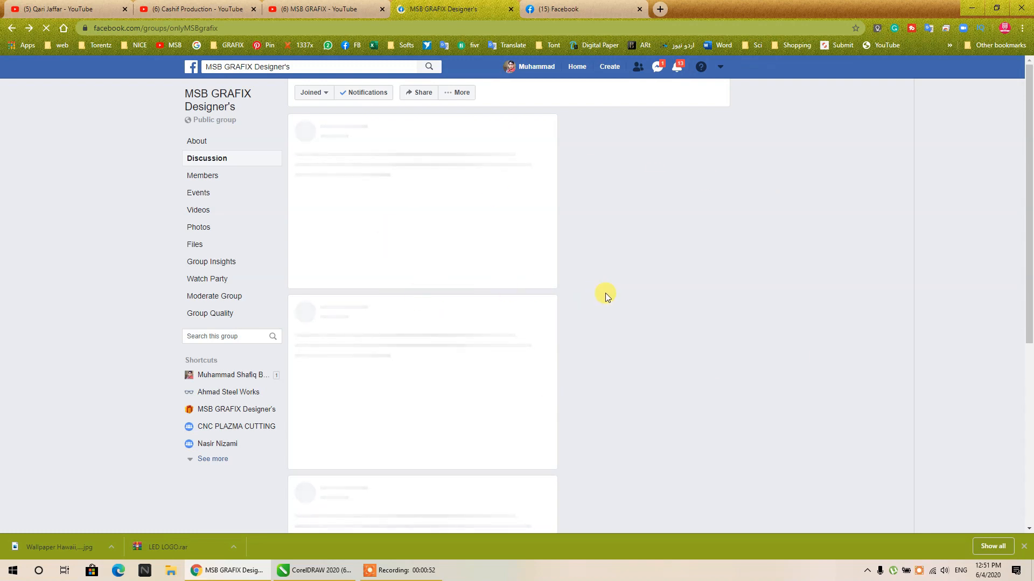
- Show the Facebook post photo of the gold-framed MSB GRAFIX logo and check the group page alongside it
{"action": "left_click", "coordinate": [558, 6]}
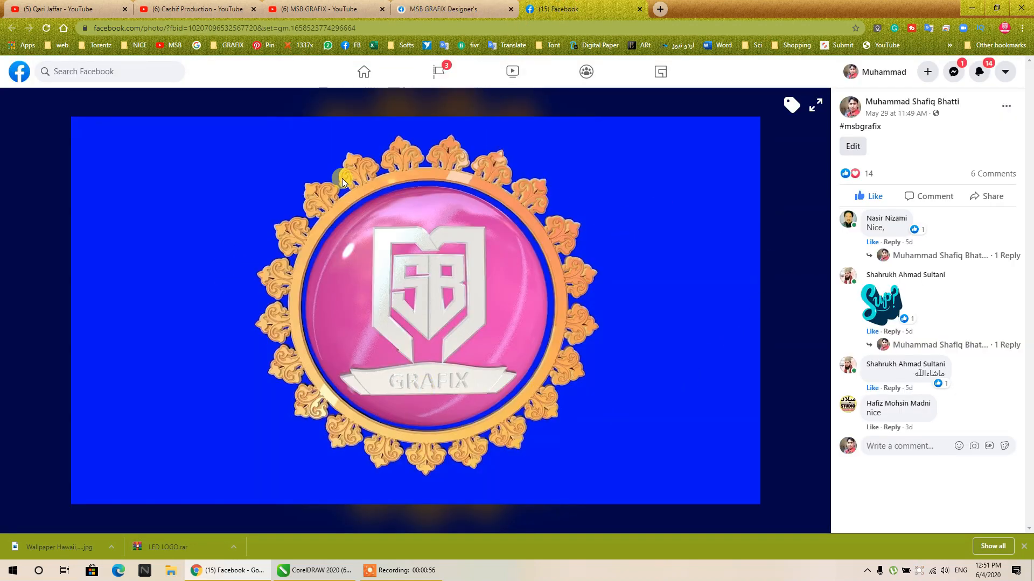
{"action": "left_click", "coordinate": [818, 105]}
{"action": "left_click", "coordinate": [816, 49]}
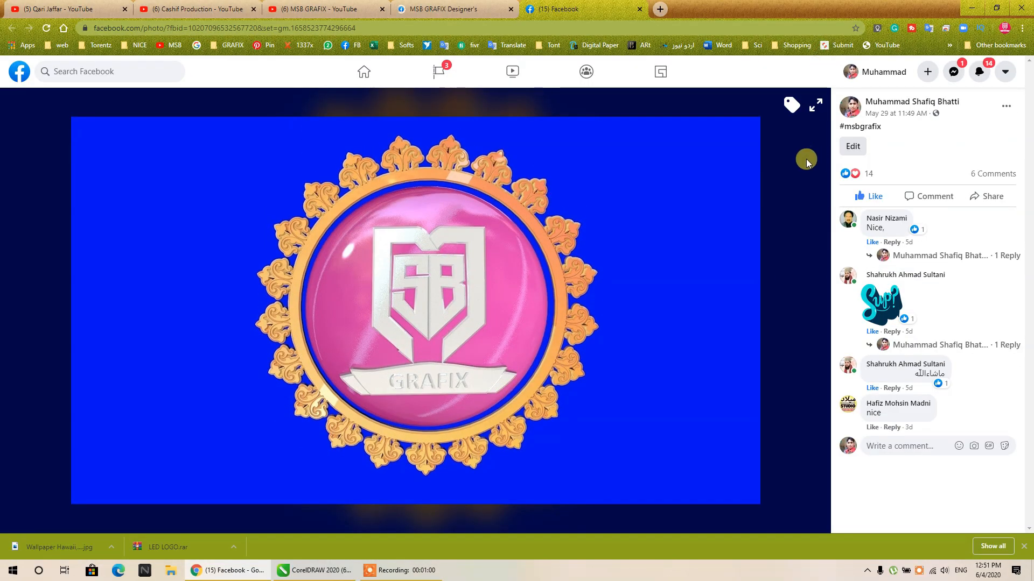
{"action": "left_click", "coordinate": [501, 9]}
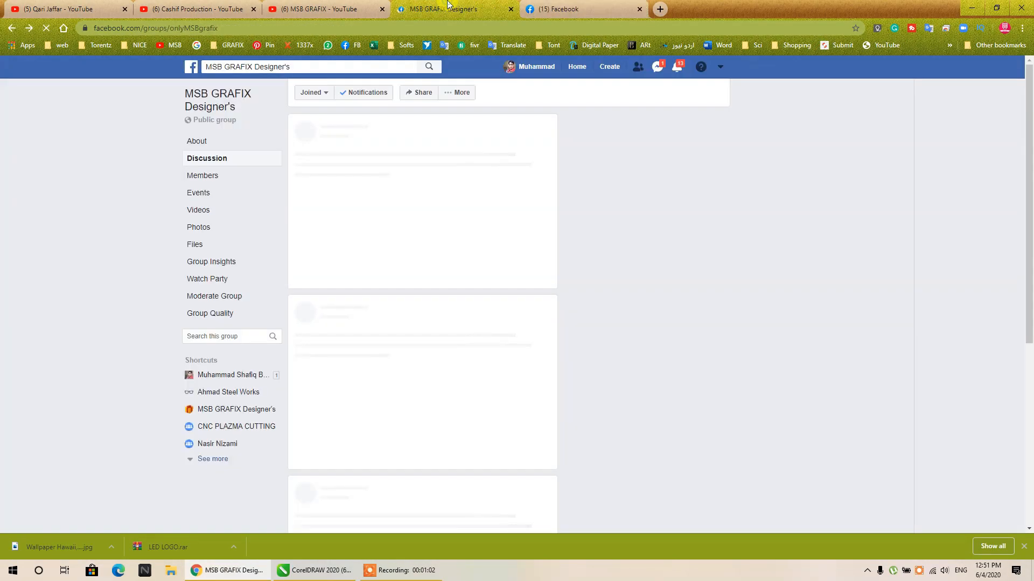
{"action": "left_click", "coordinate": [554, 6]}
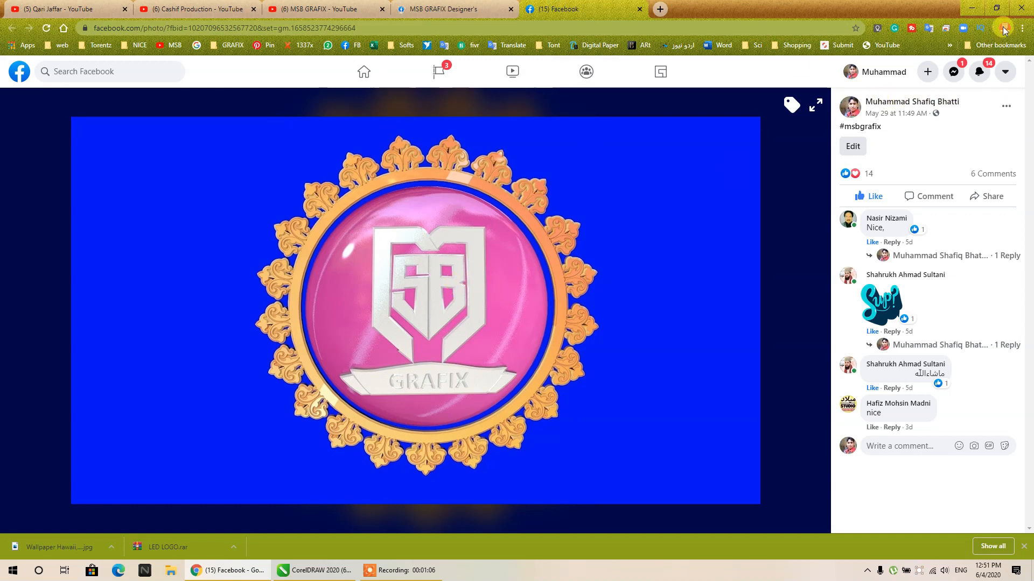
{"action": "left_click", "coordinate": [972, 8]}
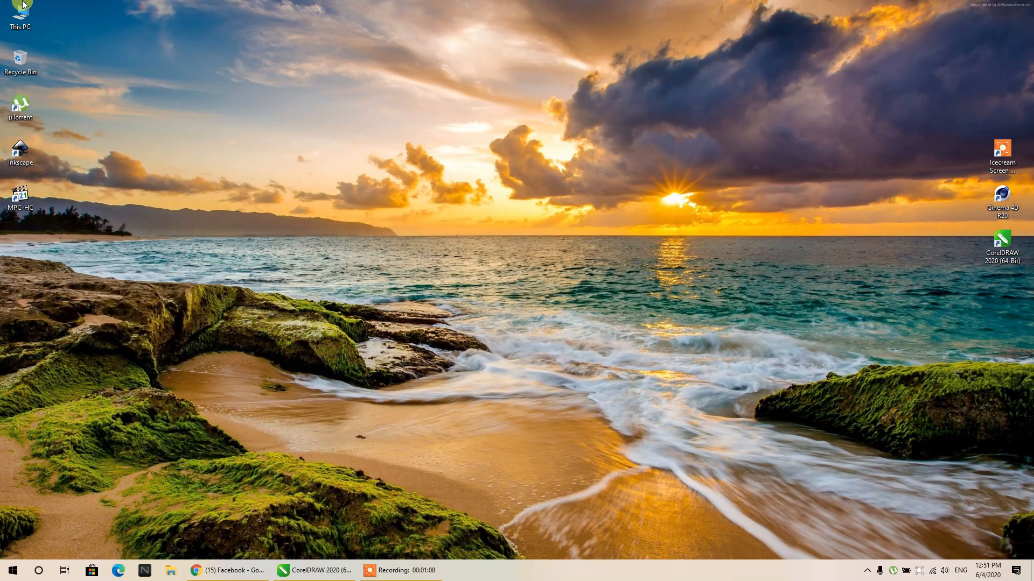
{"action": "double_click", "coordinate": [21, 6]}
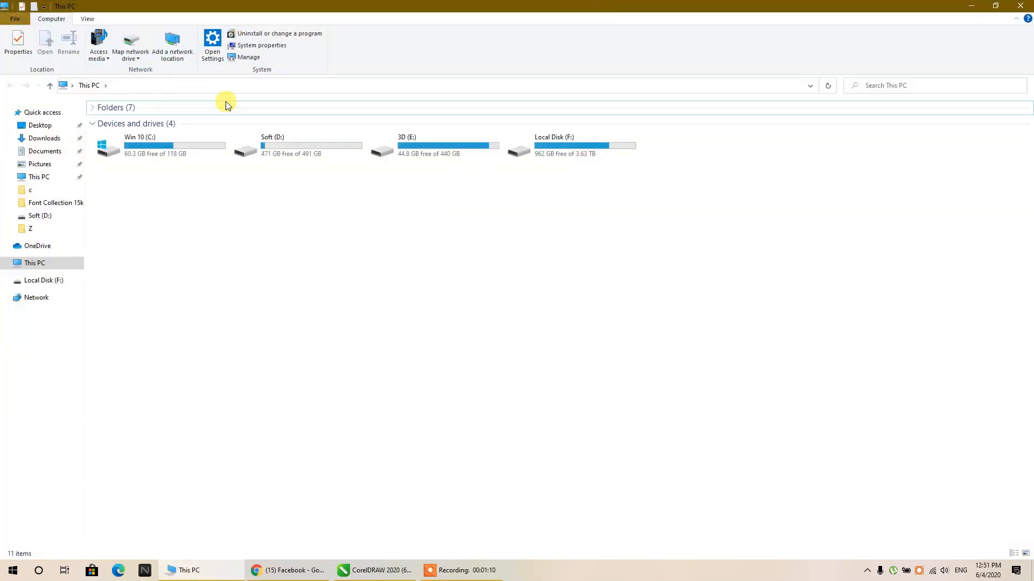
{"action": "left_click", "coordinate": [299, 141]}
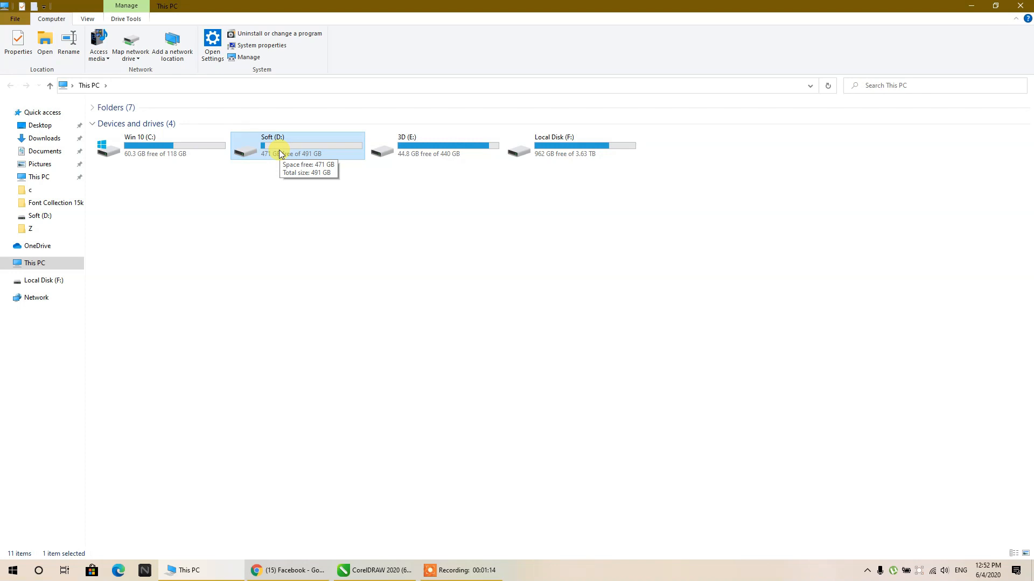
{"action": "left_click", "coordinate": [972, 6]}
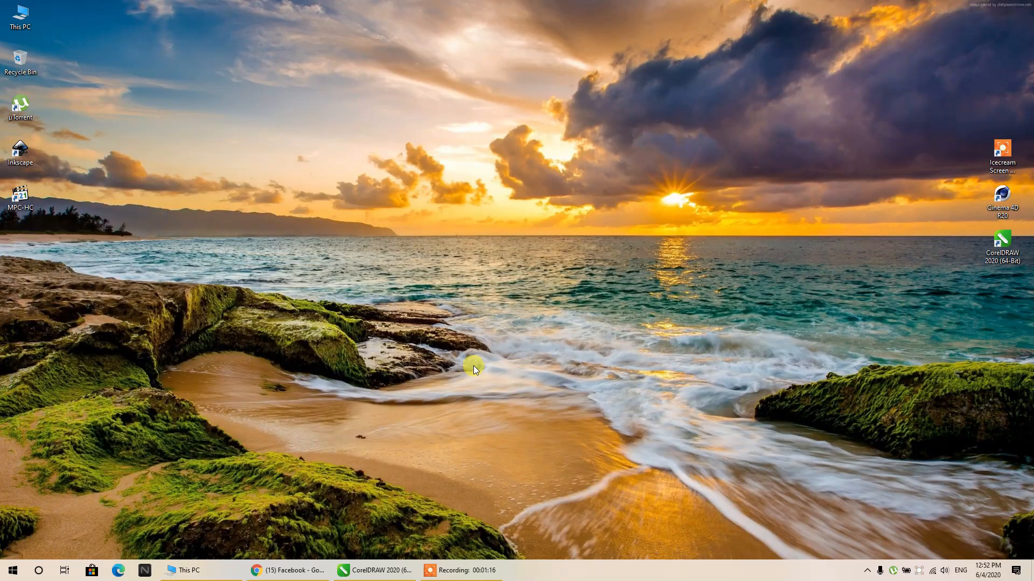
{"action": "left_click", "coordinate": [314, 569]}
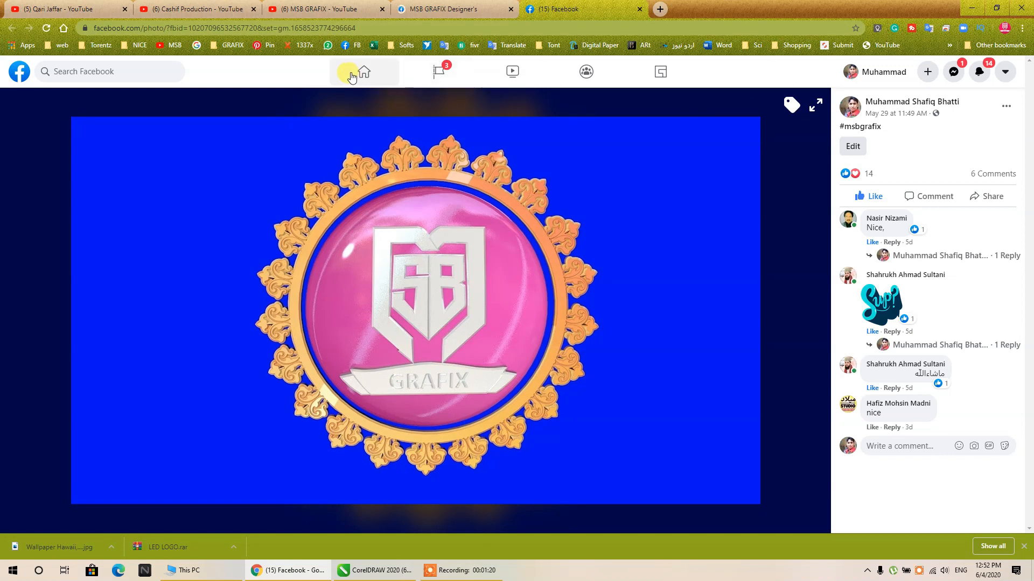
- View the MSB GRAFIX Designer's group, and open the "Sliced cube Logo Animation Cinema 4D Tutorial" video from the MSB GRAFIX YouTube channel
{"action": "left_click", "coordinate": [451, 11]}
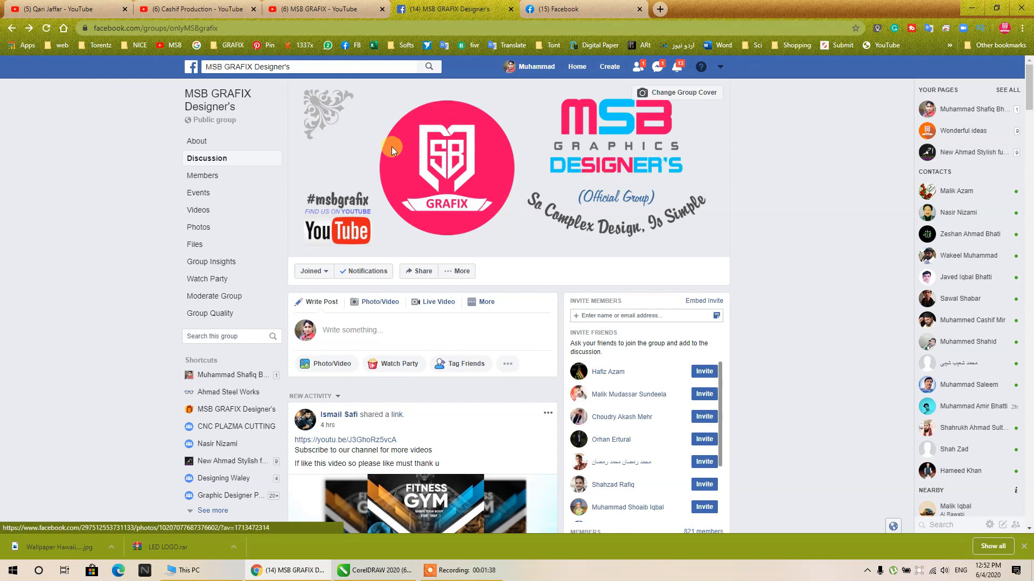
{"action": "left_click", "coordinate": [305, 10]}
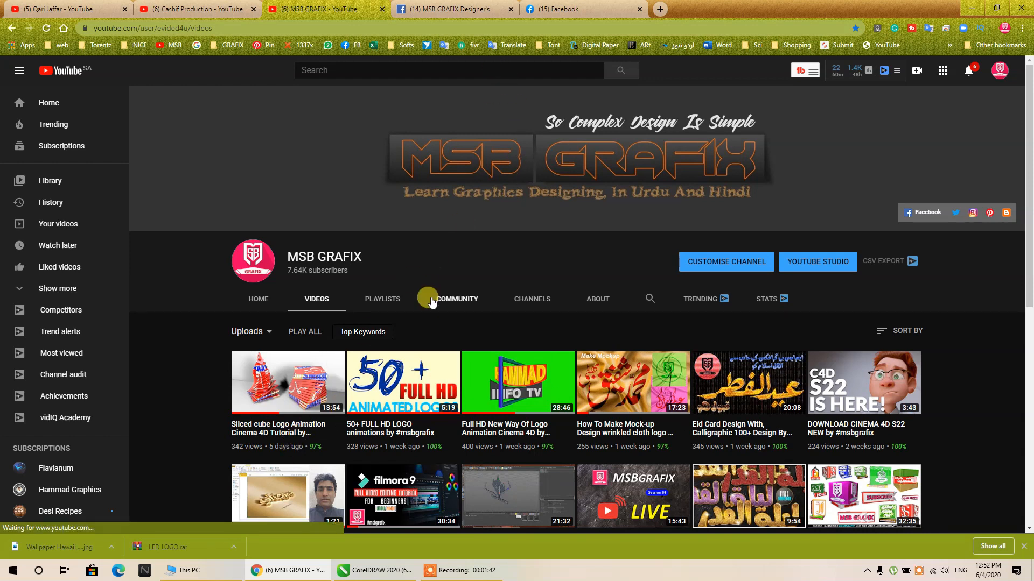
{"action": "left_click", "coordinate": [423, 9]}
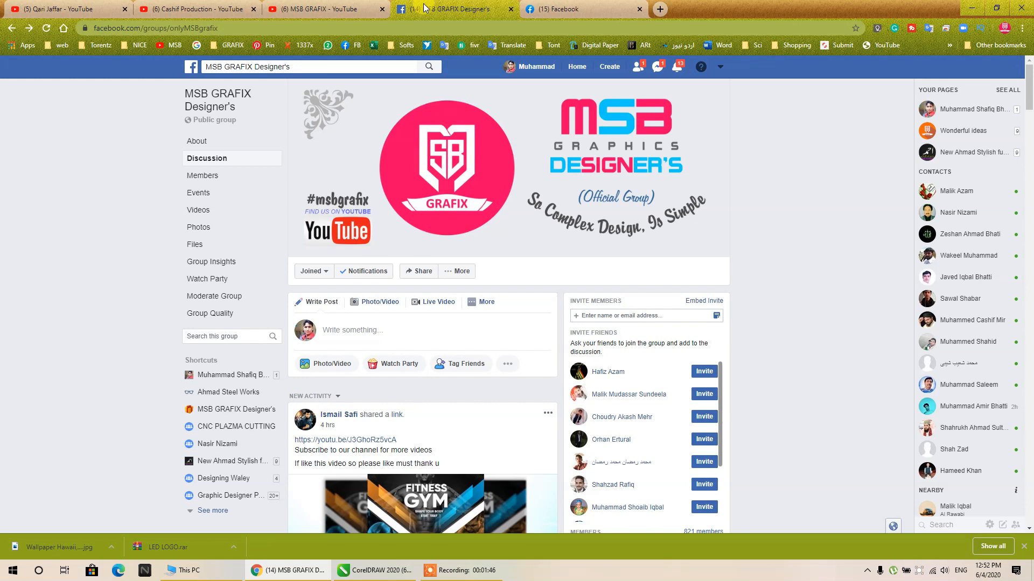
{"action": "left_click", "coordinate": [334, 10]}
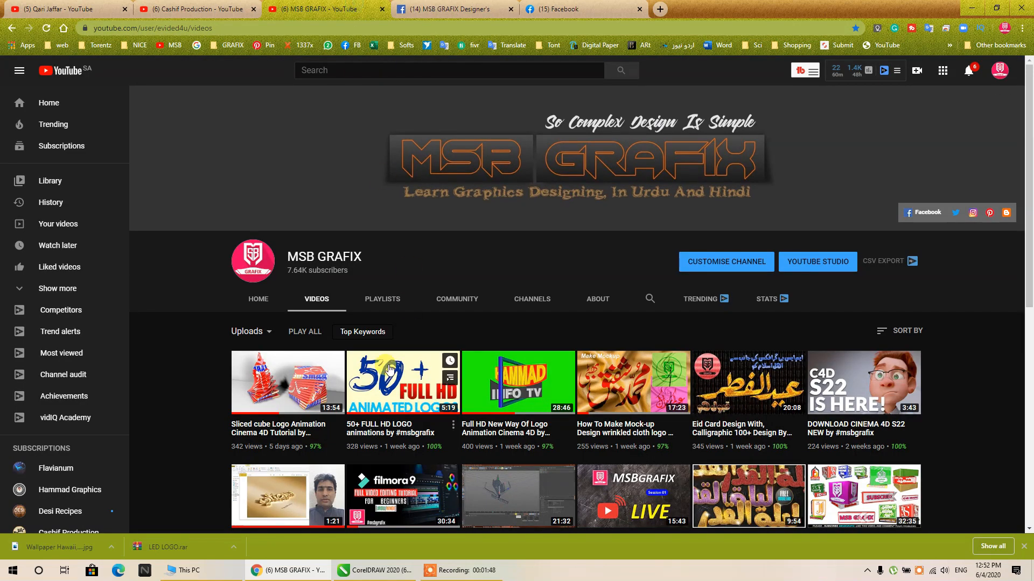
{"action": "left_click", "coordinate": [273, 435]}
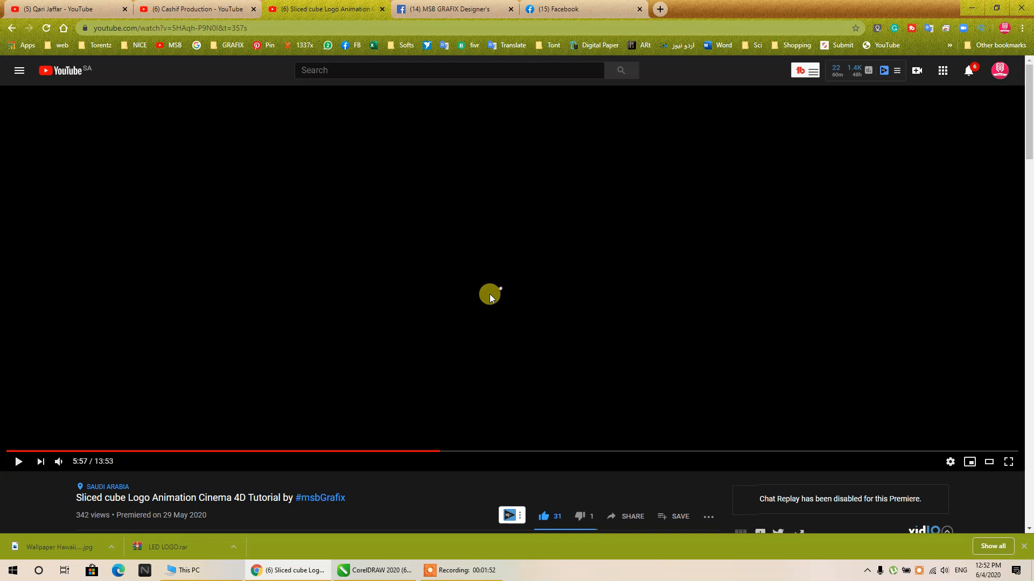
{"action": "scroll", "coordinate": [490, 294], "scroll_direction": "down", "scroll_amount": 4}
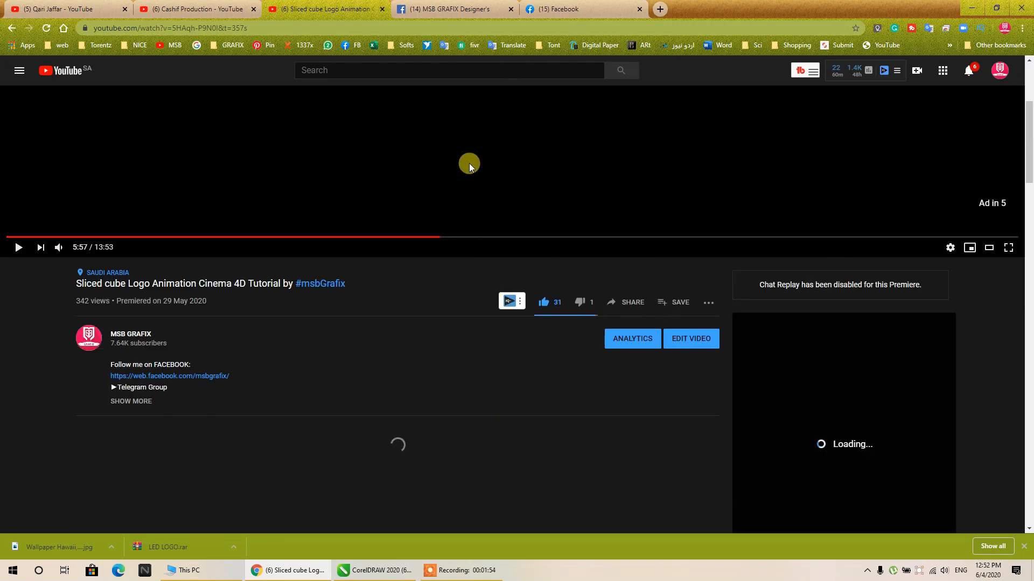
- Close the MSB GRAFIX Designer's group page and return to the sliced cube tutorial video
{"action": "left_click", "coordinate": [468, 11]}
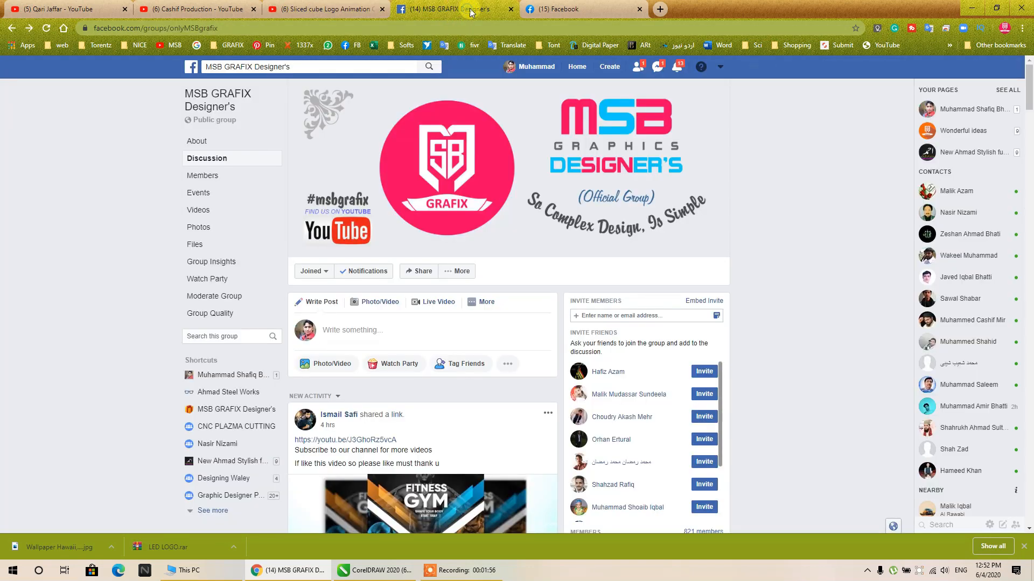
{"action": "middle_click", "coordinate": [472, 11]}
{"action": "left_click", "coordinate": [334, 9]}
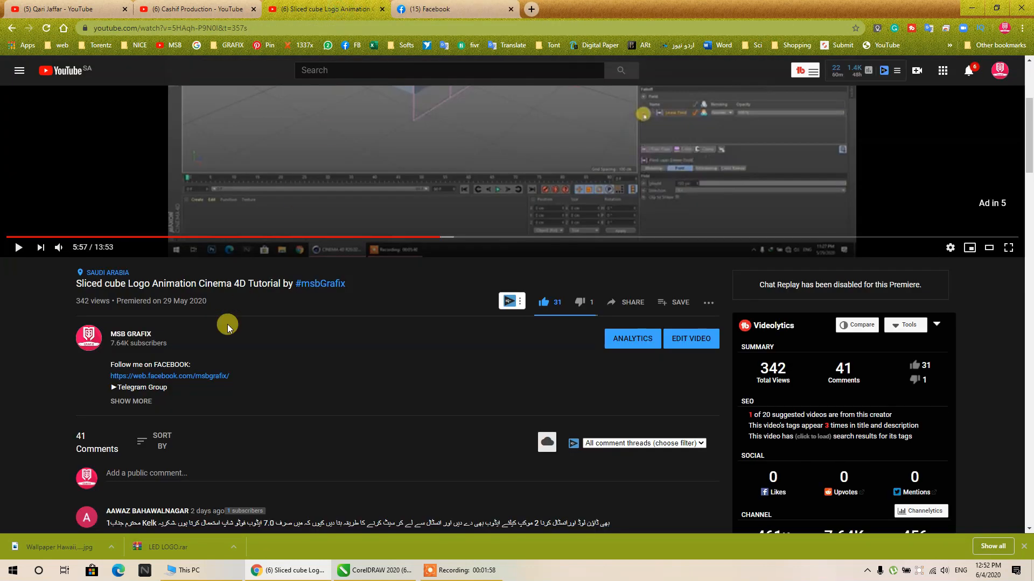
- Expand the tutorial video's description and open the msbgrafix Facebook page linked in it
{"action": "scroll", "coordinate": [445, 196], "scroll_direction": "up", "scroll_amount": 3}
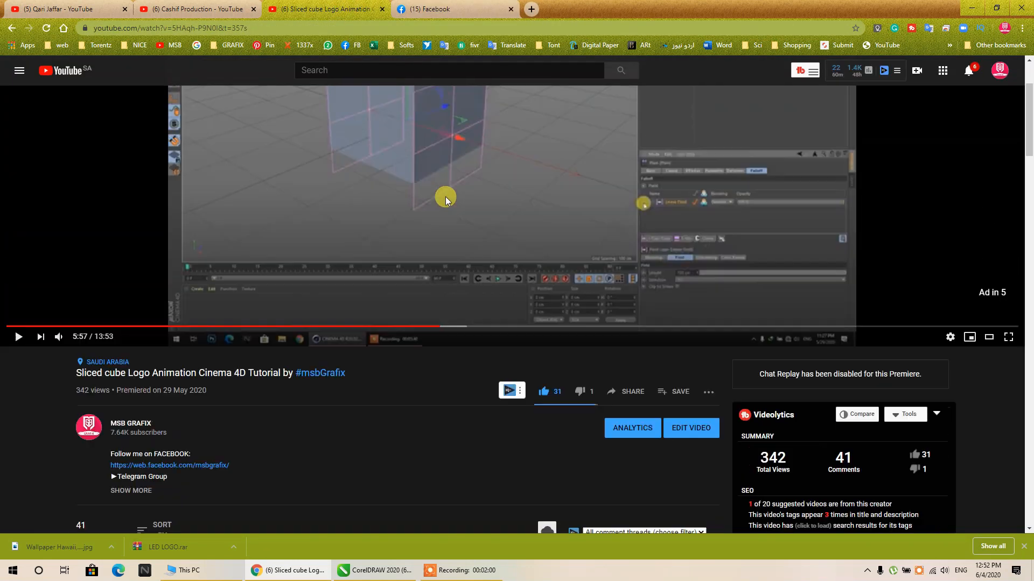
{"action": "left_click", "coordinate": [452, 203]}
{"action": "scroll", "coordinate": [467, 189], "scroll_direction": "down", "scroll_amount": 6}
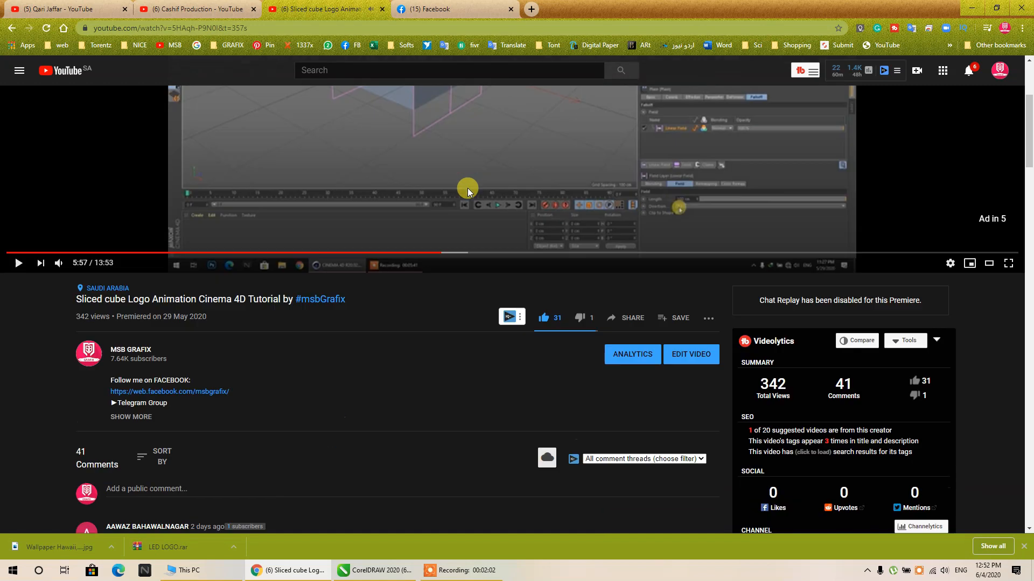
{"action": "left_click", "coordinate": [138, 265]}
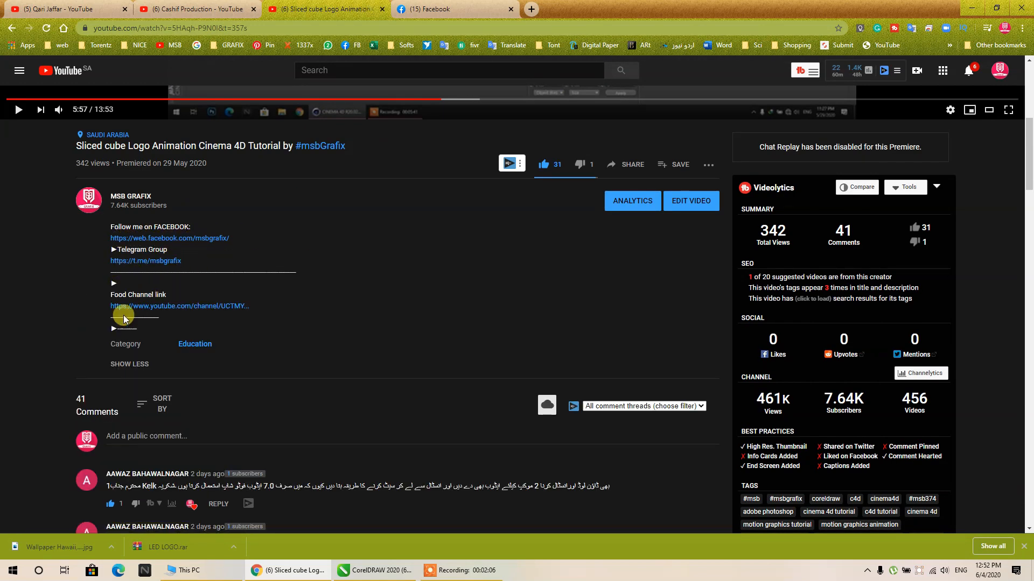
{"action": "left_click", "coordinate": [193, 238]}
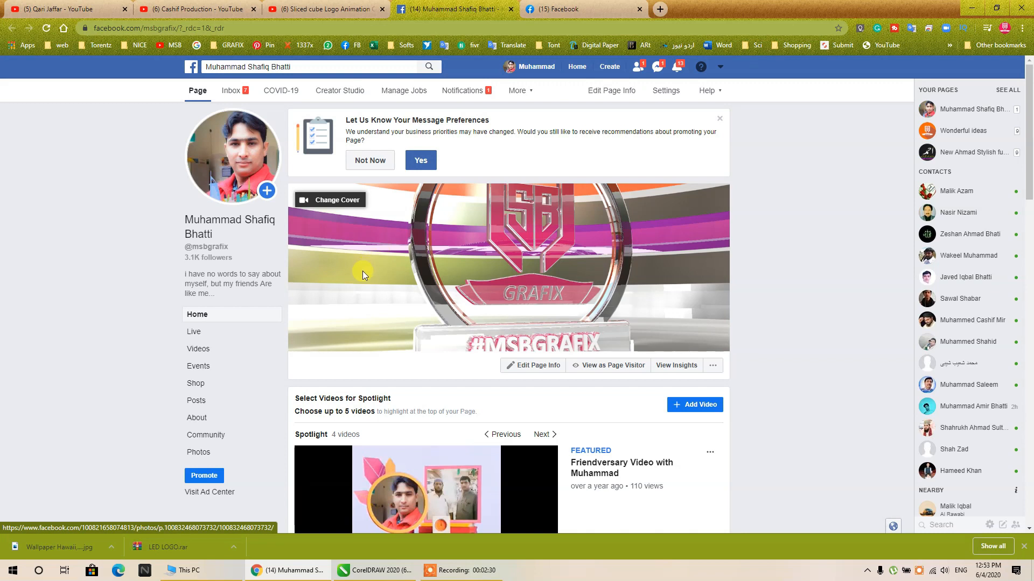
- Browse the uploaded videos on the YouTube channel that offers free CDR design files
{"action": "left_click", "coordinate": [550, 8]}
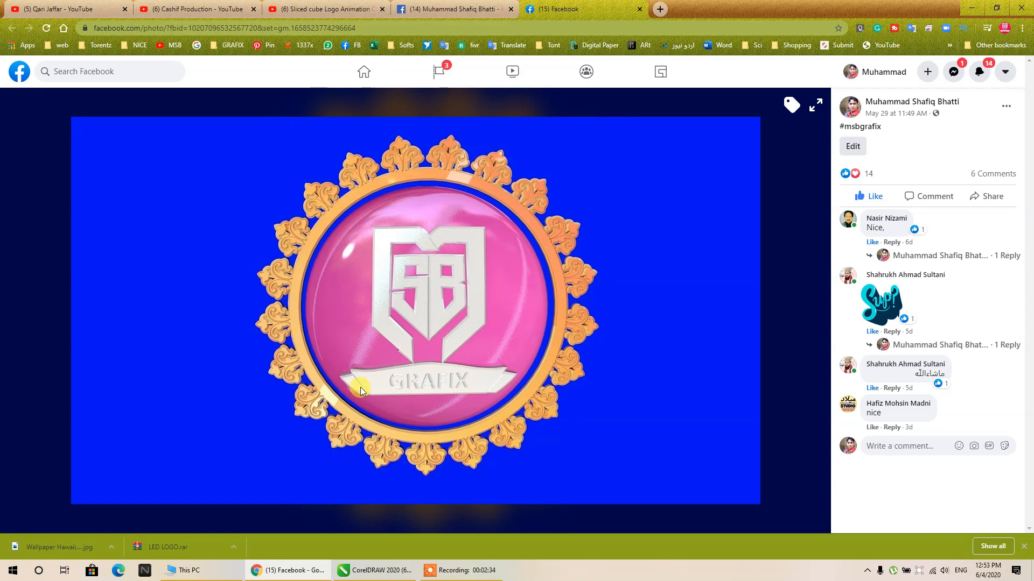
{"action": "left_click", "coordinate": [46, 6]}
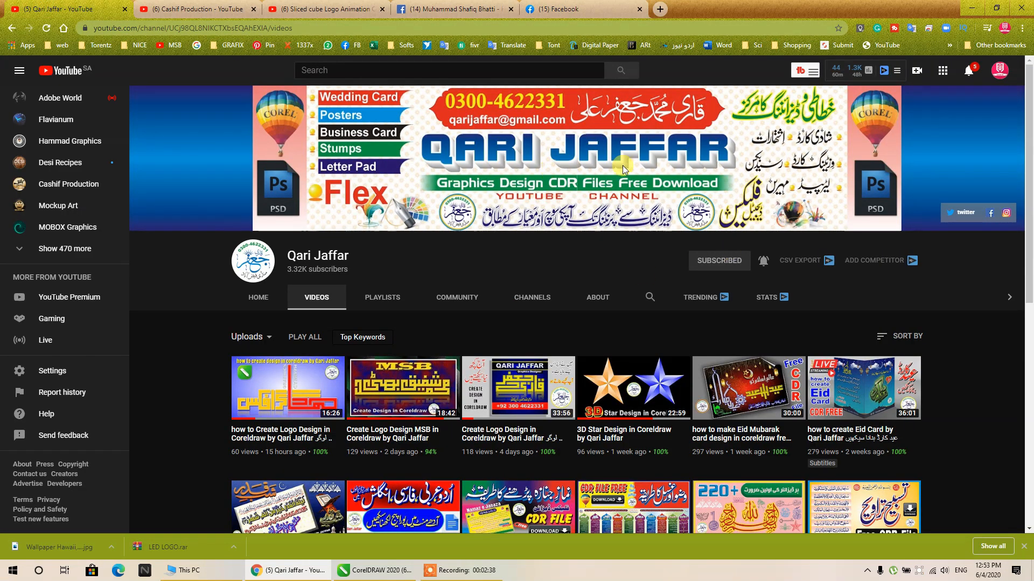
{"action": "mouse_move", "coordinate": [411, 390]}
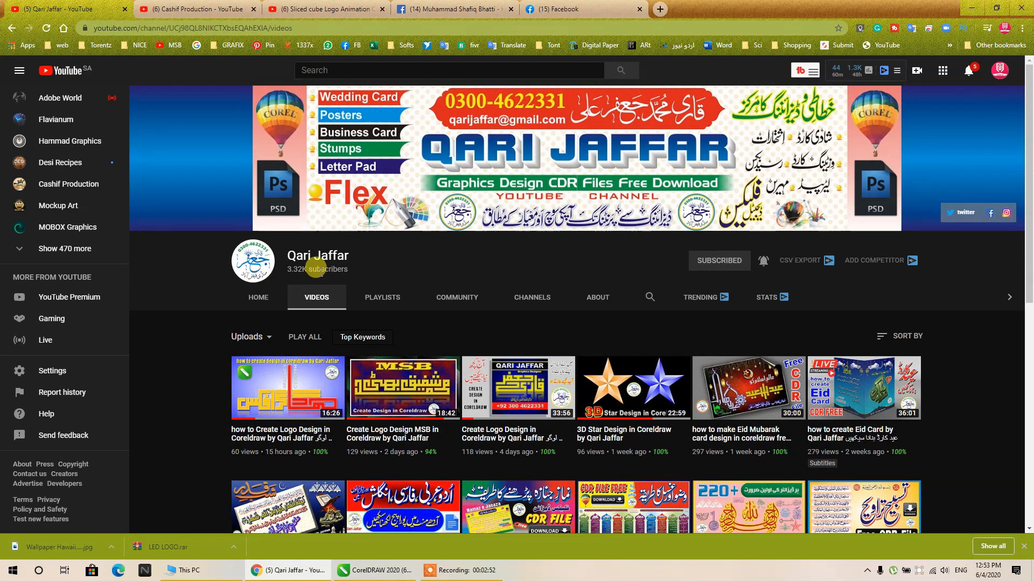
{"action": "scroll", "coordinate": [318, 268], "scroll_direction": "down", "scroll_amount": 5}
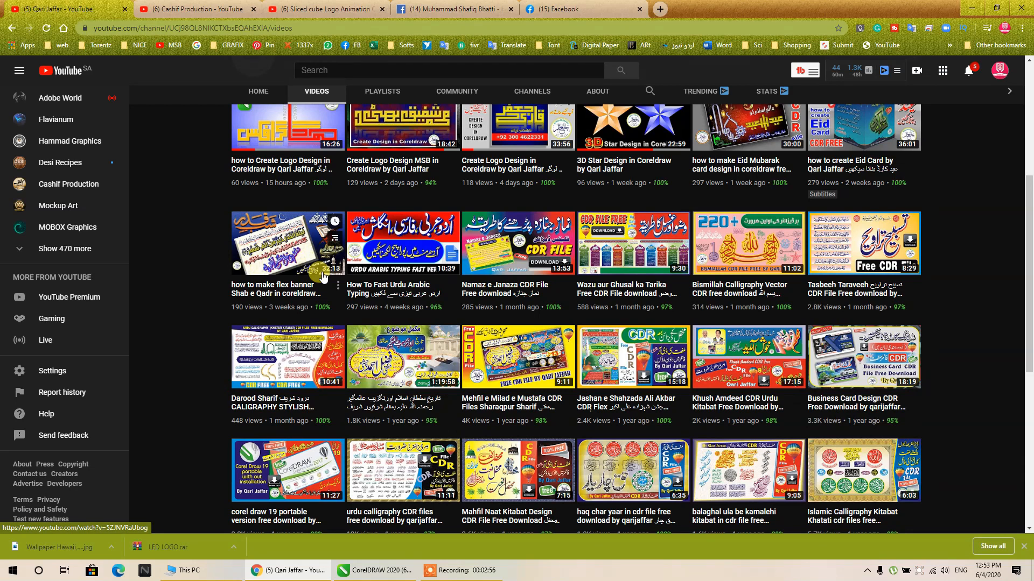
{"action": "scroll", "coordinate": [323, 276], "scroll_direction": "up", "scroll_amount": 4}
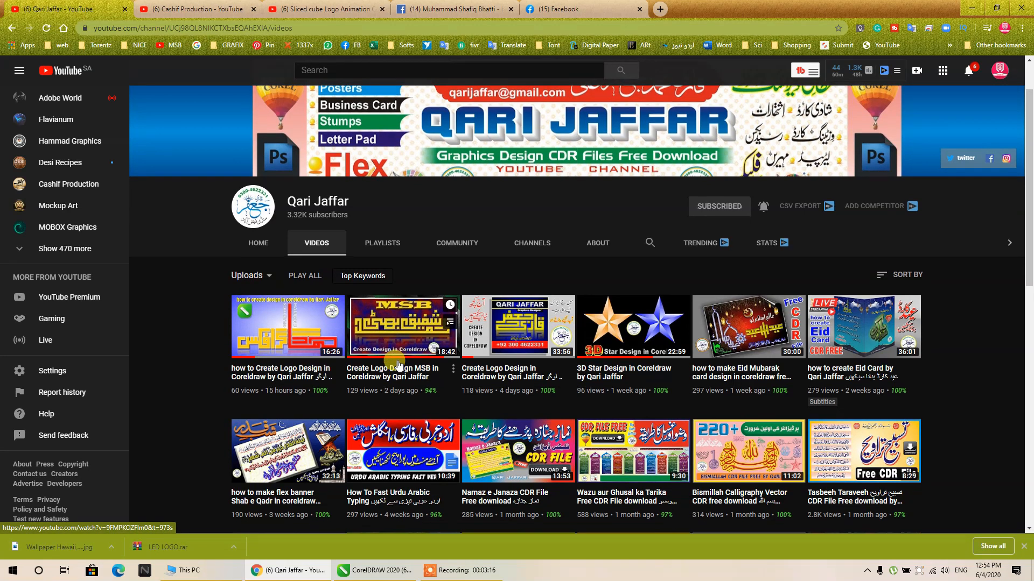
{"action": "scroll", "coordinate": [399, 365], "scroll_direction": "down", "scroll_amount": 6}
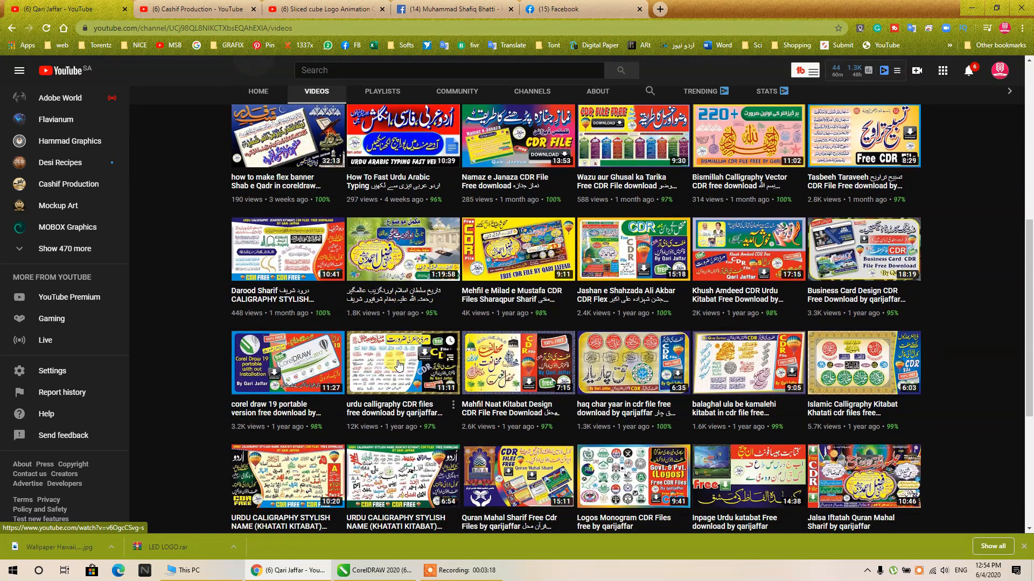
{"action": "scroll", "coordinate": [398, 365], "scroll_direction": "down", "scroll_amount": 2}
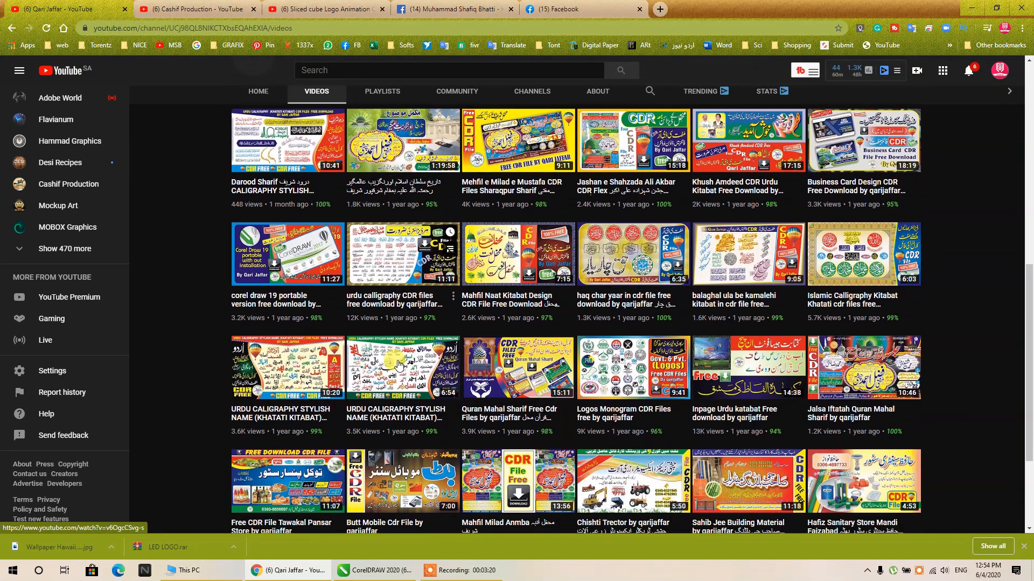
{"action": "scroll", "coordinate": [398, 365], "scroll_direction": "down", "scroll_amount": 3}
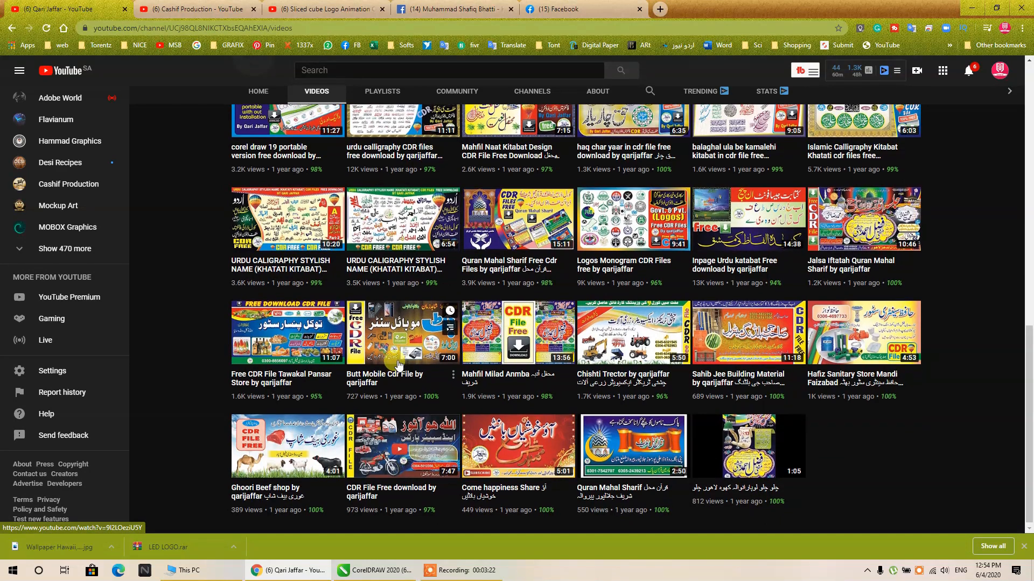
{"action": "scroll", "coordinate": [398, 365], "scroll_direction": "up", "scroll_amount": 11}
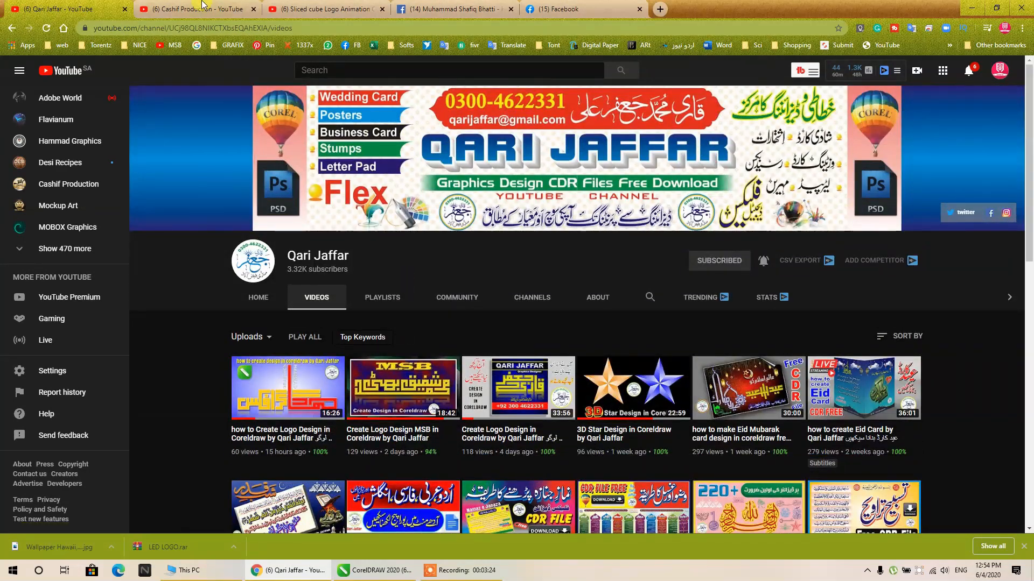
- Browse the uploaded videos on the Cashif Production YouTube channel from the newest to the oldest
{"action": "key", "text": "ctrl+Tab"}
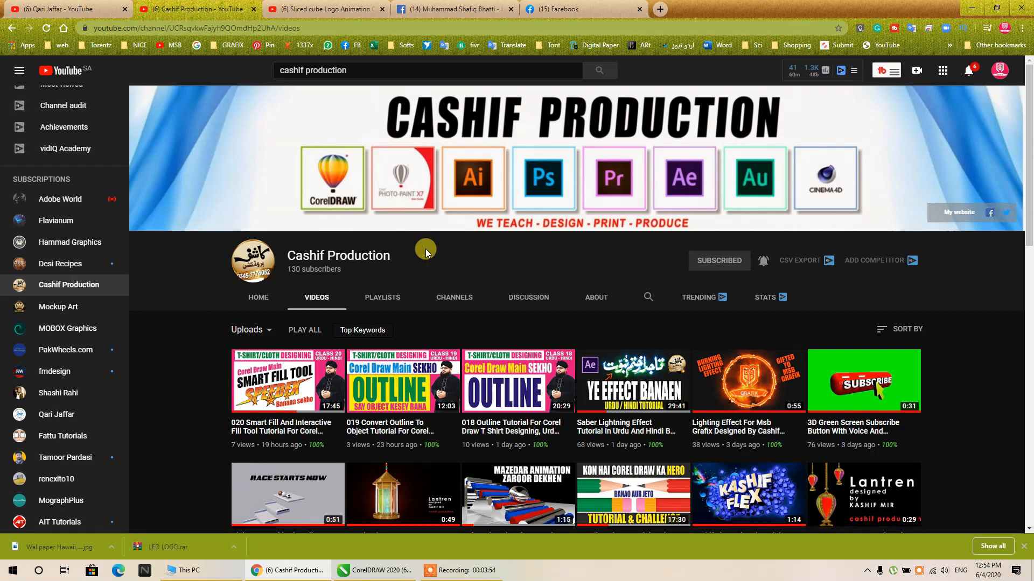
{"action": "scroll", "coordinate": [570, 269], "scroll_direction": "down", "scroll_amount": 5}
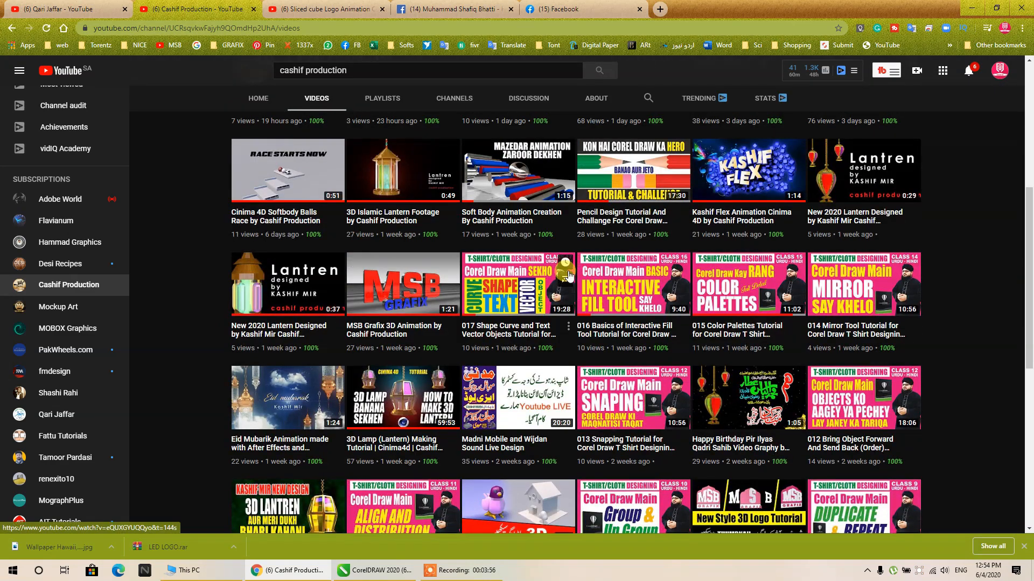
{"action": "scroll", "coordinate": [571, 271], "scroll_direction": "down", "scroll_amount": 6}
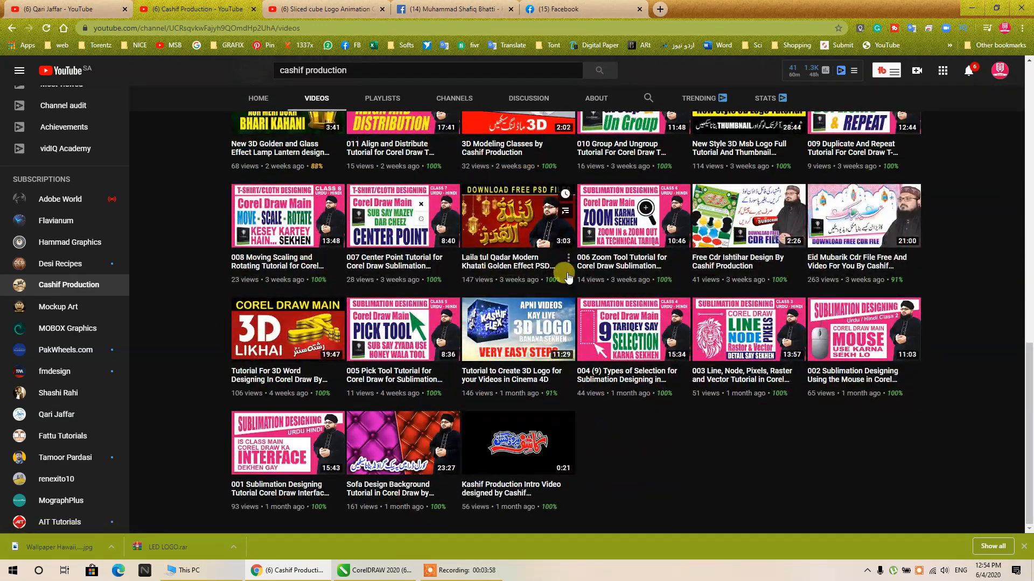
{"action": "scroll", "coordinate": [568, 277], "scroll_direction": "up", "scroll_amount": 14}
{"action": "scroll", "coordinate": [569, 278], "scroll_direction": "down", "scroll_amount": 5}
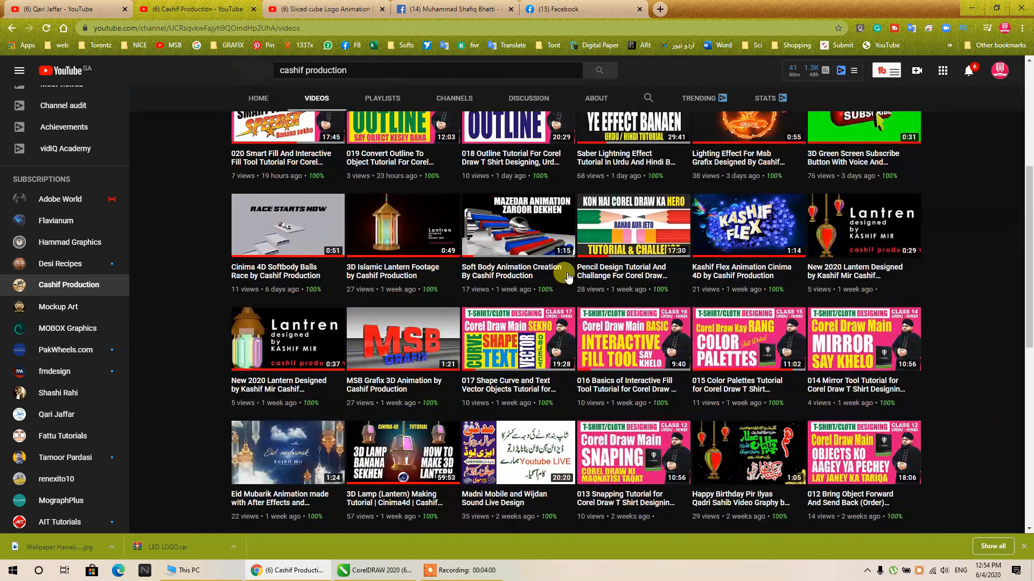
{"action": "scroll", "coordinate": [567, 273], "scroll_direction": "up", "scroll_amount": 1}
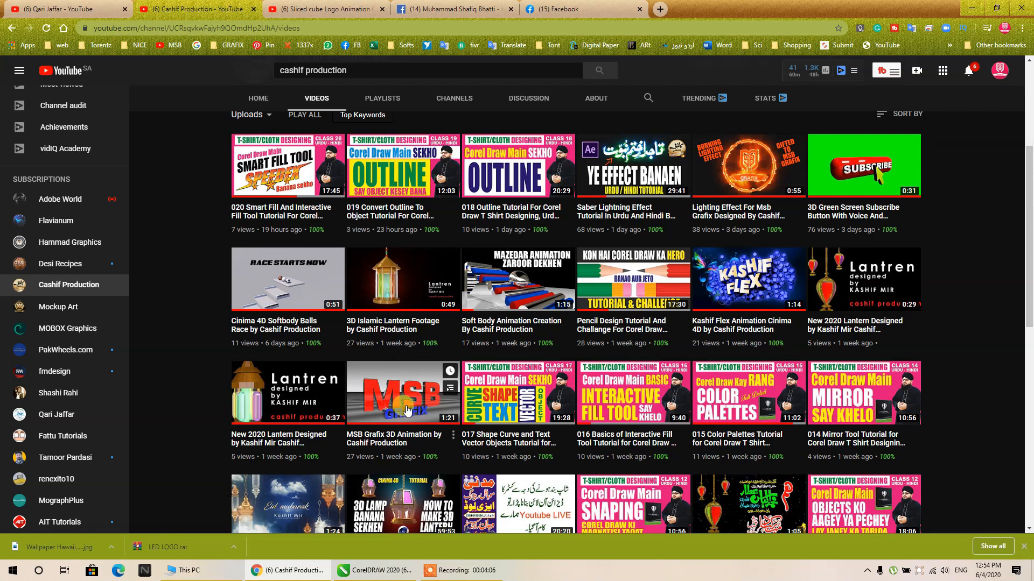
{"action": "scroll", "coordinate": [424, 399], "scroll_direction": "down", "scroll_amount": 3}
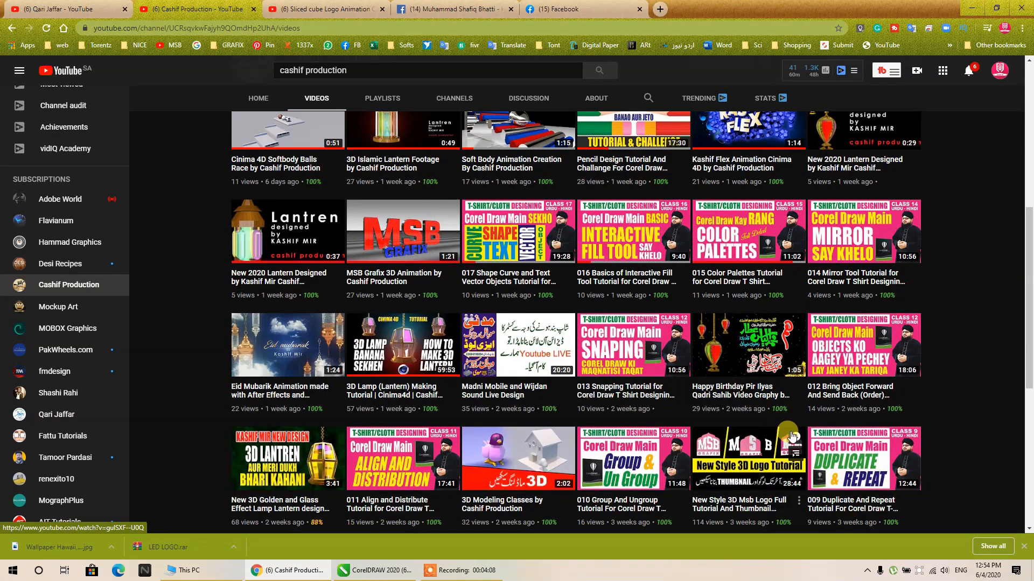
{"action": "scroll", "coordinate": [732, 467], "scroll_direction": "up", "scroll_amount": 5}
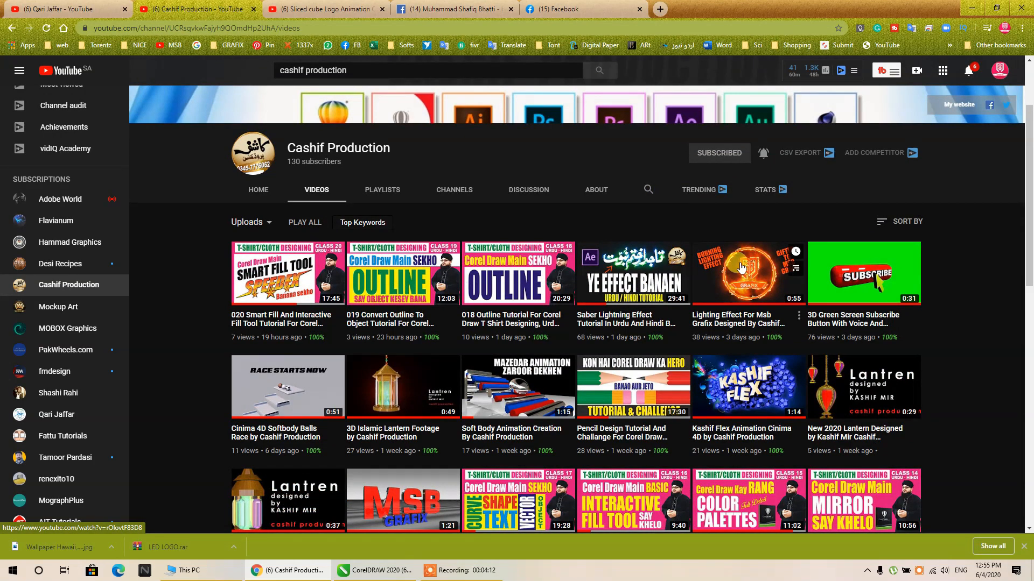
{"action": "scroll", "coordinate": [942, 263], "scroll_direction": "up", "scroll_amount": 1}
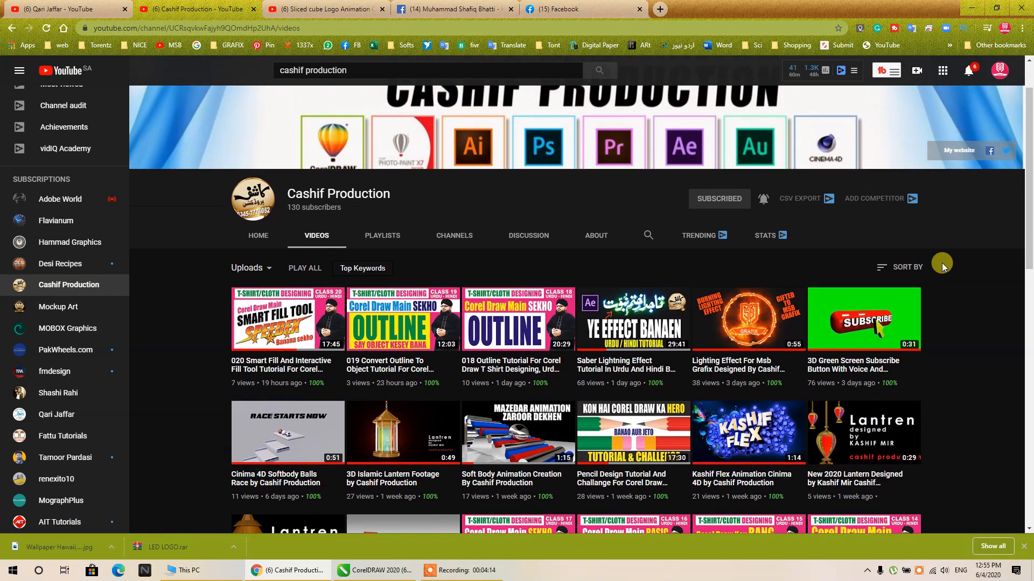
{"action": "scroll", "coordinate": [942, 263], "scroll_direction": "up", "scroll_amount": 1}
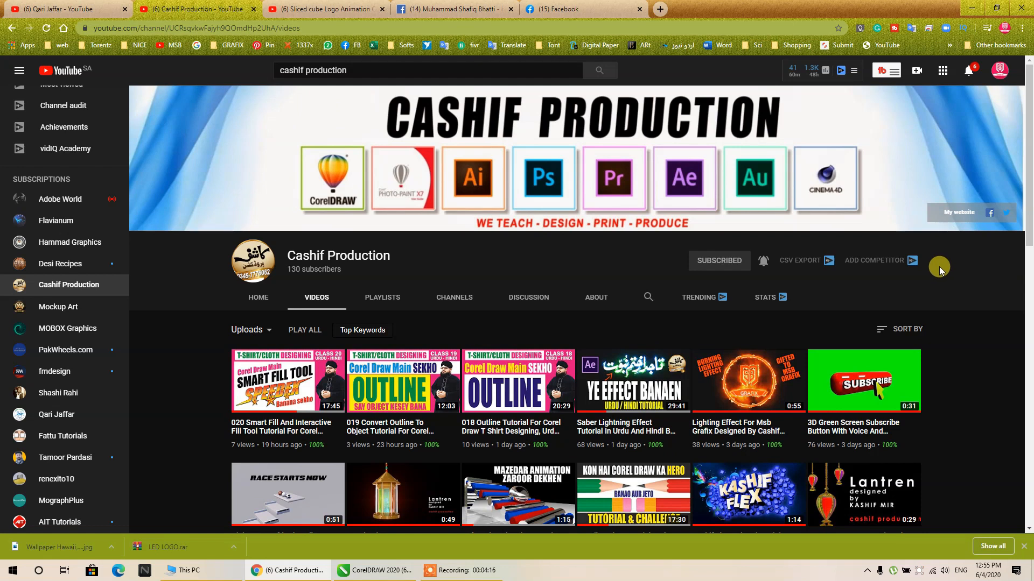
{"action": "scroll", "coordinate": [931, 272], "scroll_direction": "down", "scroll_amount": 2}
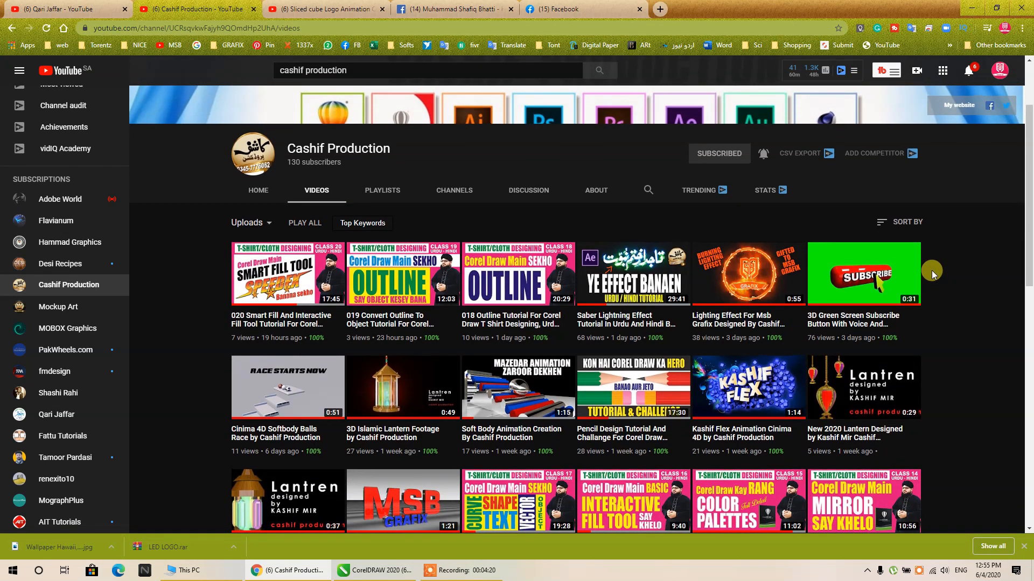
{"action": "scroll", "coordinate": [931, 272], "scroll_direction": "up", "scroll_amount": 2}
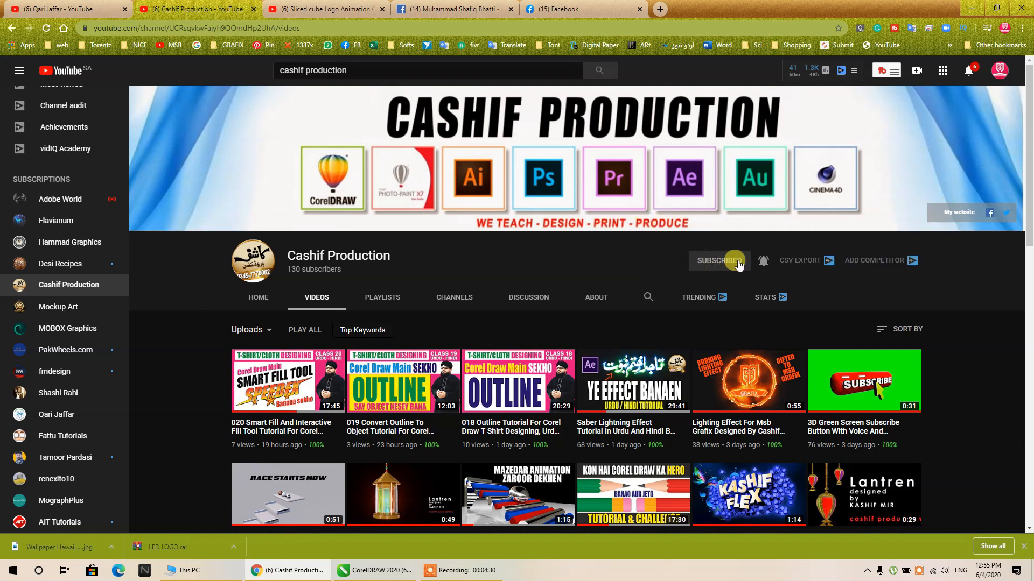
{"action": "scroll", "coordinate": [723, 264], "scroll_direction": "down", "scroll_amount": 6}
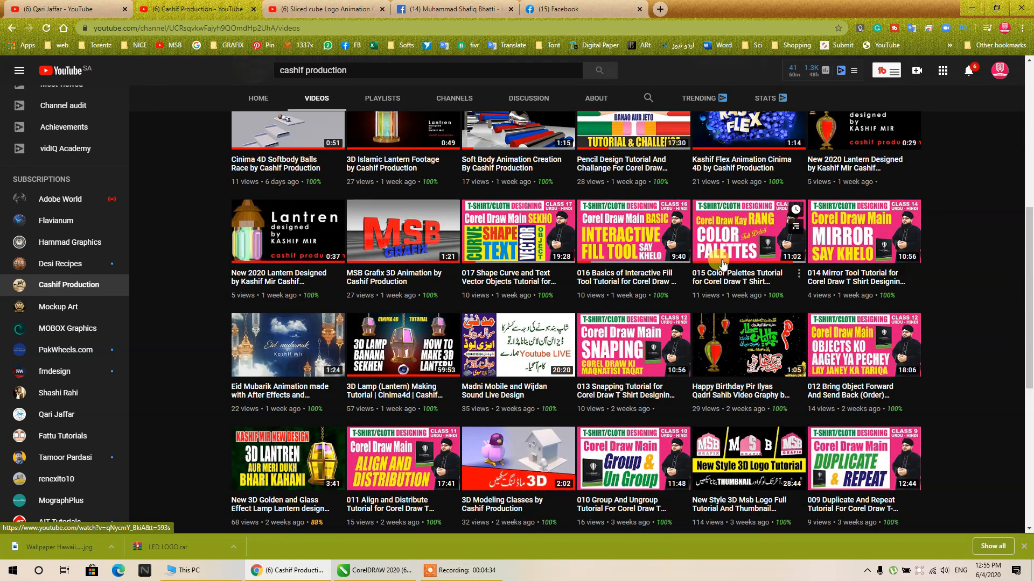
{"action": "scroll", "coordinate": [722, 263], "scroll_direction": "down", "scroll_amount": 3}
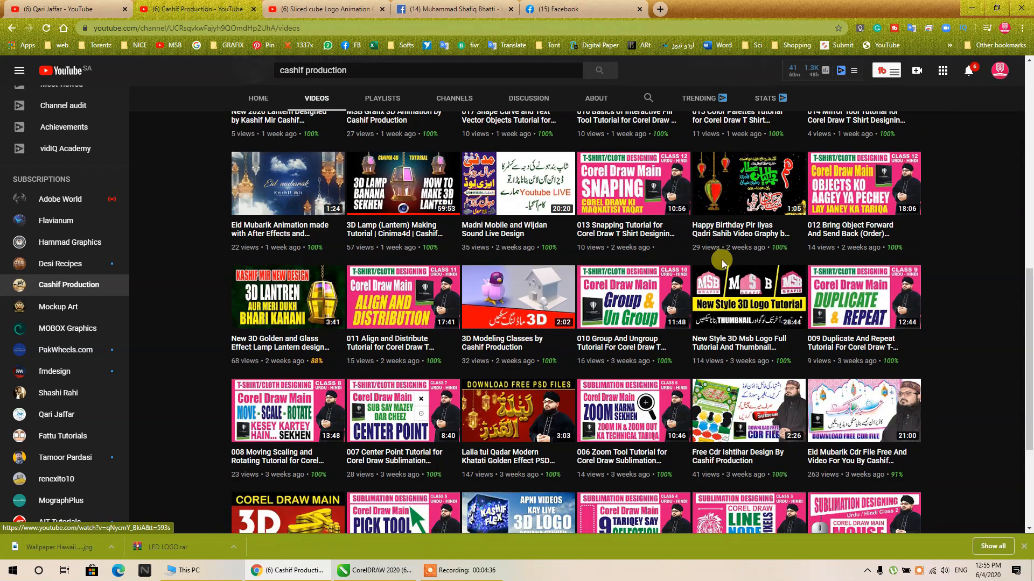
{"action": "scroll", "coordinate": [722, 263], "scroll_direction": "down", "scroll_amount": 3}
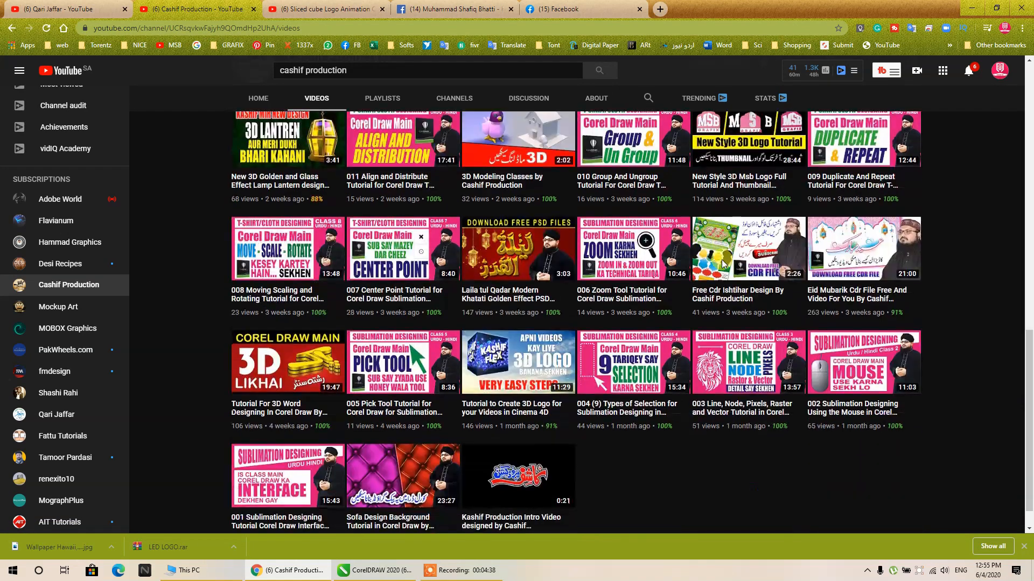
{"action": "scroll", "coordinate": [723, 263], "scroll_direction": "up", "scroll_amount": 10}
{"action": "scroll", "coordinate": [722, 264], "scroll_direction": "up", "scroll_amount": 1}
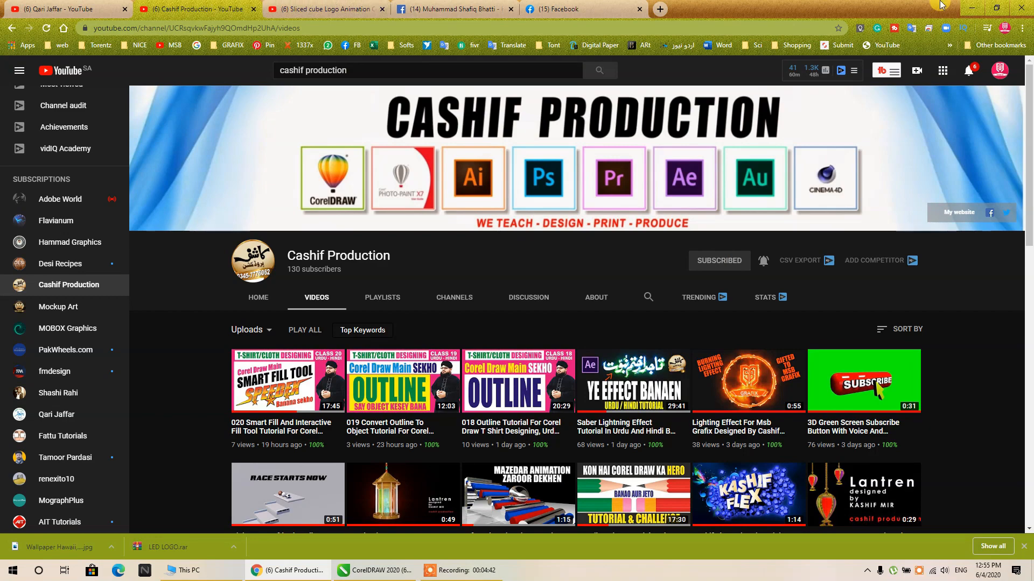
- Switch to CorelDRAW and move the black half-flower motif slightly up and to the right
{"action": "left_click", "coordinate": [980, 7]}
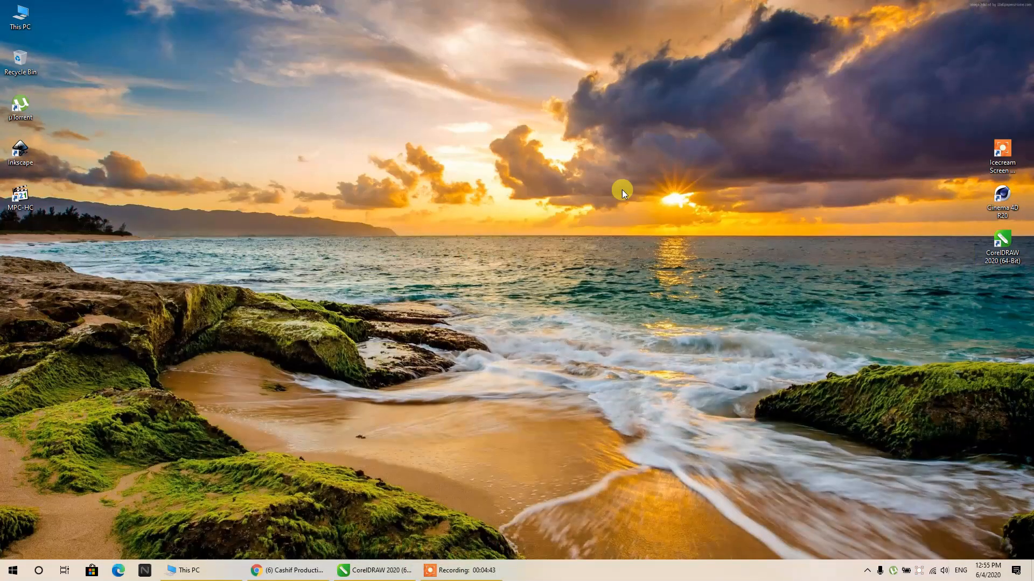
{"action": "left_click", "coordinate": [388, 572]}
{"action": "scroll", "coordinate": [598, 162], "scroll_direction": "down", "scroll_amount": 3}
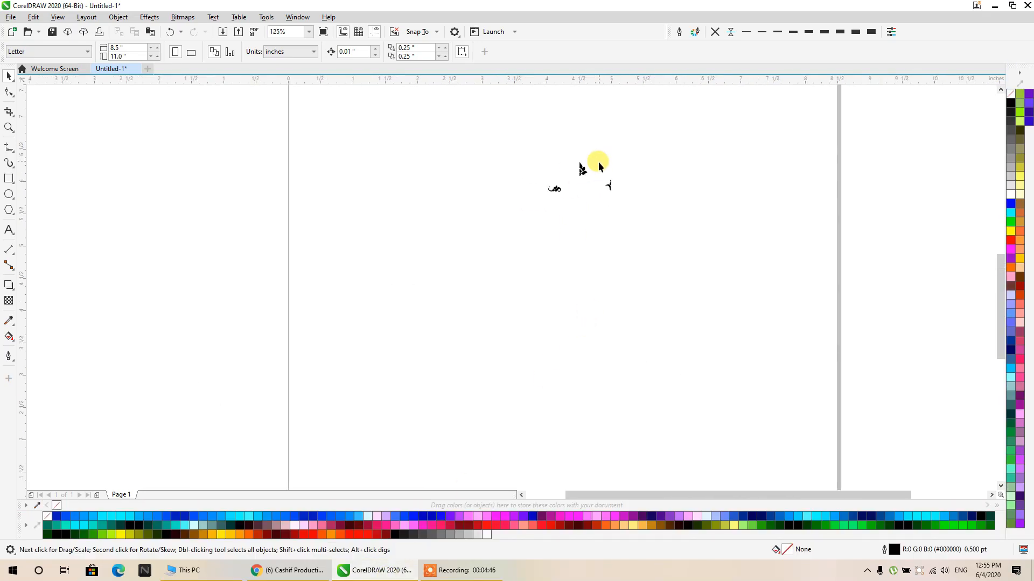
{"action": "left_click_drag", "start_coordinate": [598, 161], "coordinate": [440, 288]}
{"action": "scroll", "coordinate": [603, 254], "scroll_direction": "up", "scroll_amount": 3}
{"action": "left_click", "coordinate": [557, 192]}
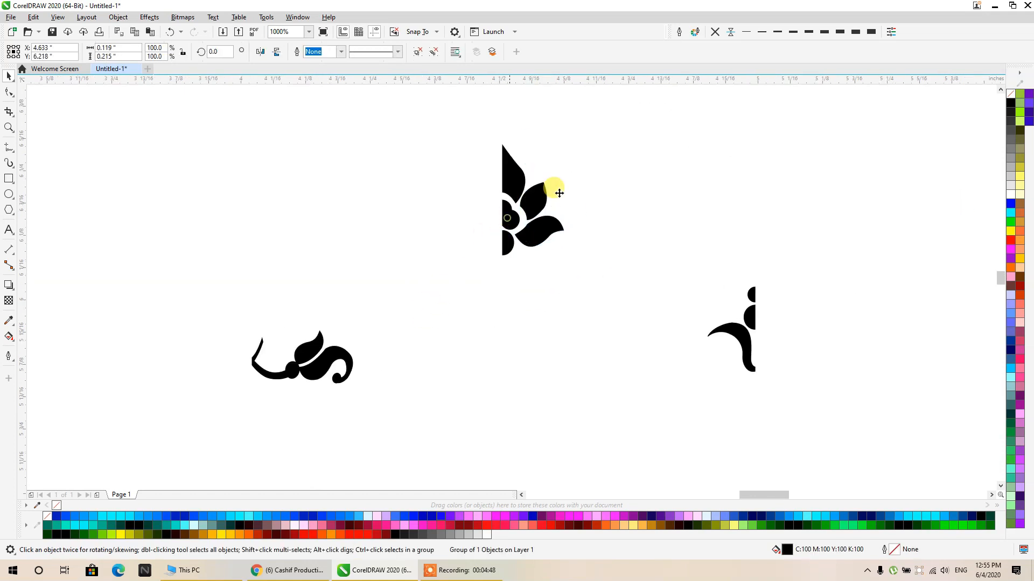
{"action": "left_click_drag", "start_coordinate": [556, 192], "coordinate": [589, 175]}
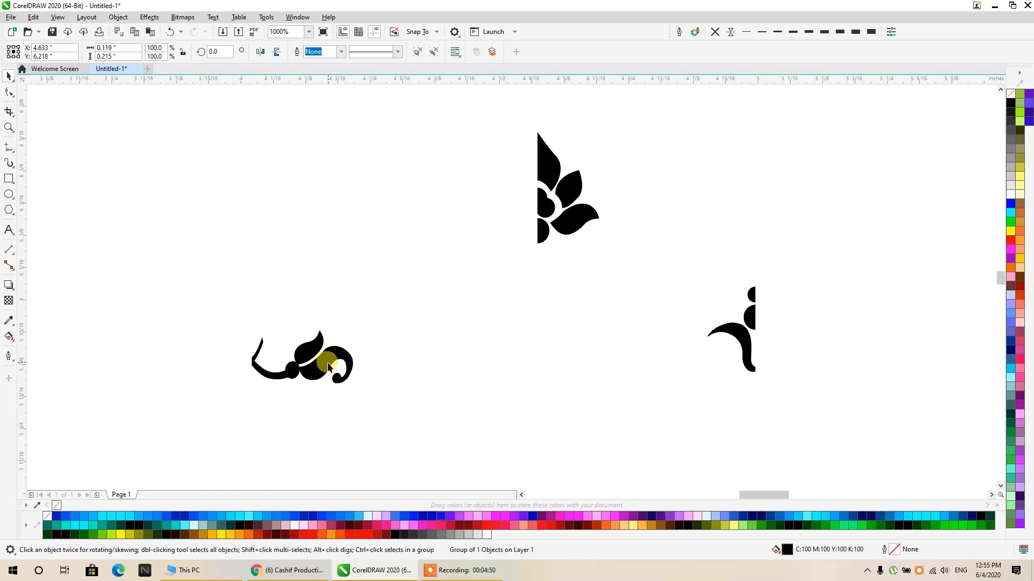
- Move the leafy scroll motif below the half flower and fit the curved stem piece against its curled end
{"action": "left_click_drag", "start_coordinate": [338, 347], "coordinate": [507, 369]}
{"action": "left_click", "coordinate": [562, 232]}
{"action": "left_click", "coordinate": [665, 315]}
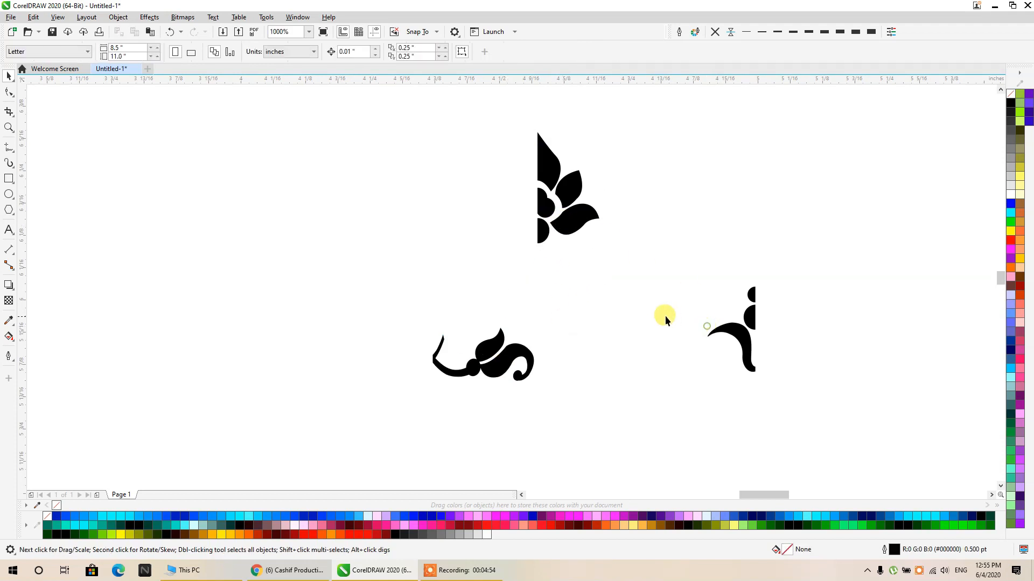
{"action": "left_click_drag", "start_coordinate": [666, 316], "coordinate": [634, 285]}
{"action": "scroll", "coordinate": [642, 274], "scroll_direction": "down", "scroll_amount": 3}
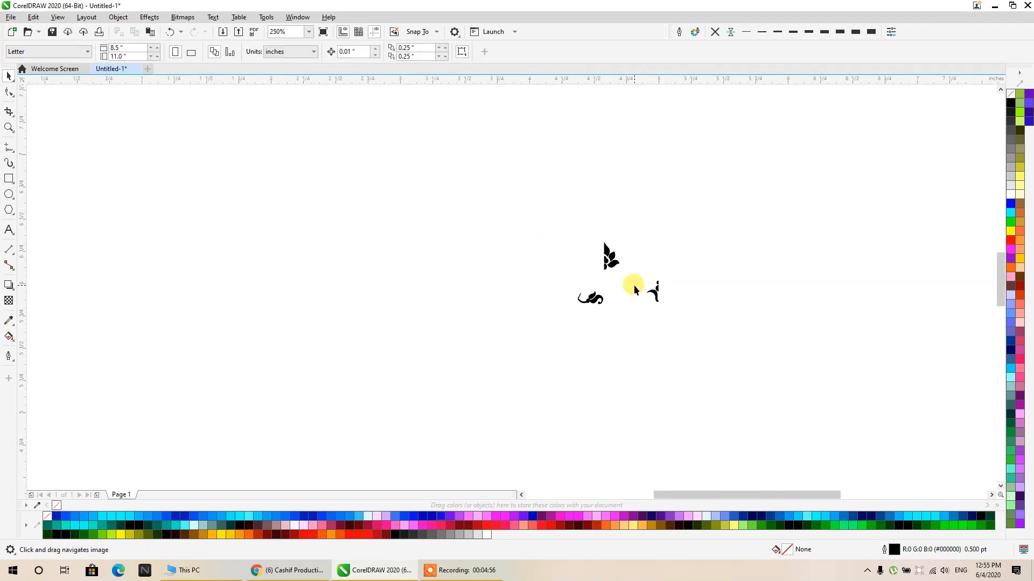
{"action": "scroll", "coordinate": [661, 286], "scroll_direction": "up", "scroll_amount": 3}
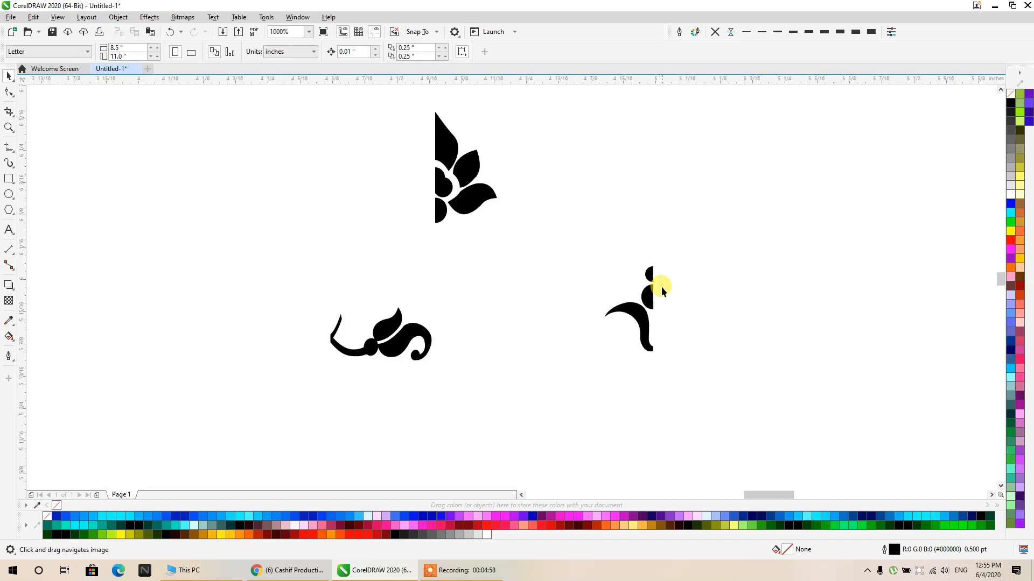
{"action": "left_click_drag", "start_coordinate": [641, 322], "coordinate": [440, 326]}
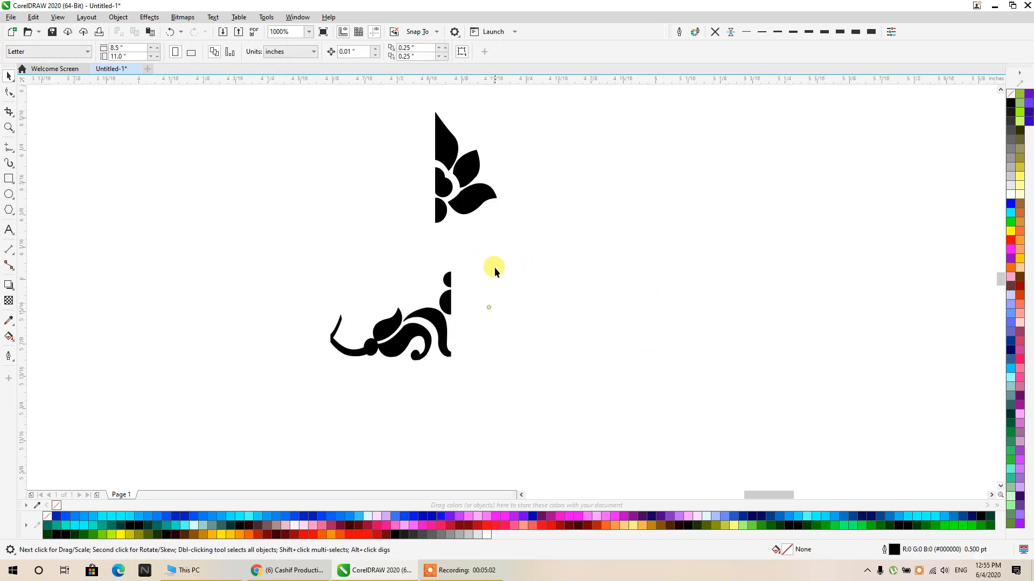
- Position the scroll and stem pieces together directly beneath the half flower, lining up their left edges
{"action": "left_click_drag", "start_coordinate": [493, 254], "coordinate": [247, 409]}
{"action": "left_click_drag", "start_coordinate": [346, 347], "coordinate": [451, 260]}
{"action": "left_click", "coordinate": [498, 322]}
{"action": "left_click_drag", "start_coordinate": [372, 258], "coordinate": [387, 350]}
{"action": "left_click_drag", "start_coordinate": [408, 187], "coordinate": [644, 437]}
{"action": "left_click", "coordinate": [364, 355]}
- Add a vertical guideline along the half flower's left edge and check the snapping options for guidelines, objects and page
{"action": "left_click_drag", "start_coordinate": [24, 175], "coordinate": [451, 207]}
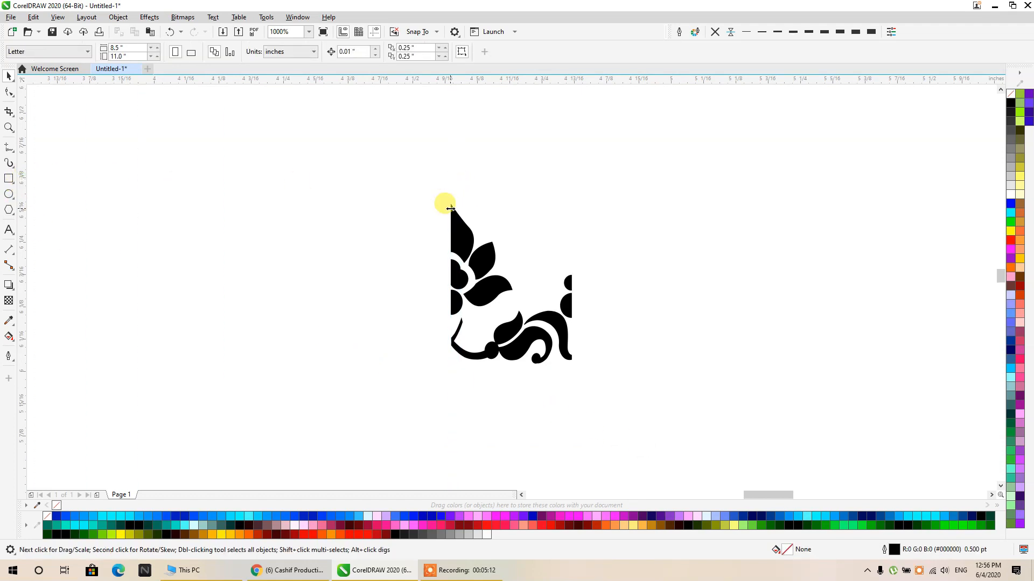
{"action": "left_click", "coordinate": [418, 32]}
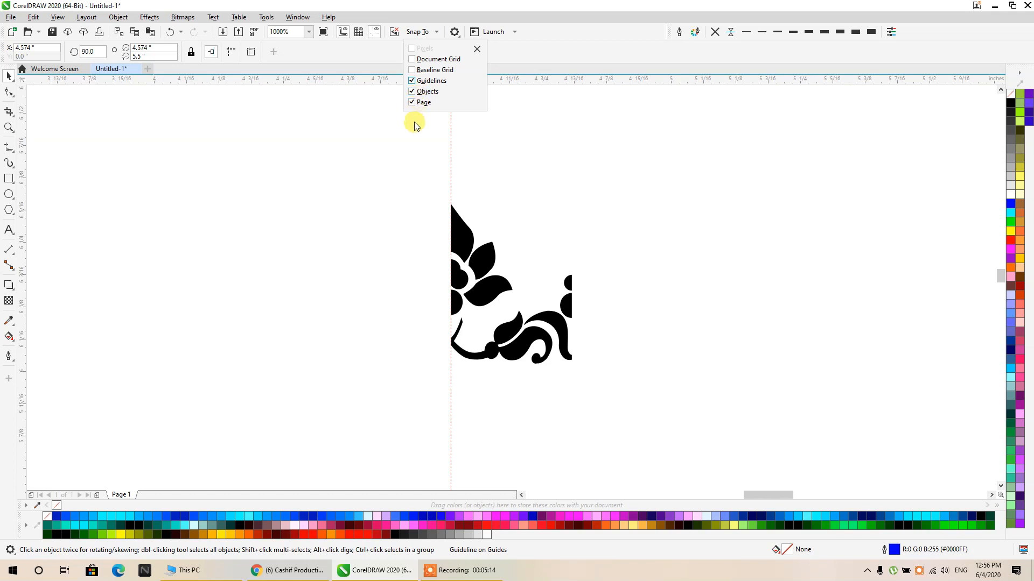
{"action": "left_click", "coordinate": [389, 203]}
- Snap the left edge of the scroll and stem pieces exactly onto the vertical guideline and inspect the alignment with the half flower
{"action": "left_click_drag", "start_coordinate": [645, 424], "coordinate": [435, 251]}
{"action": "scroll", "coordinate": [461, 358], "scroll_direction": "up", "scroll_amount": 3}
{"action": "left_click_drag", "start_coordinate": [424, 285], "coordinate": [532, 360]}
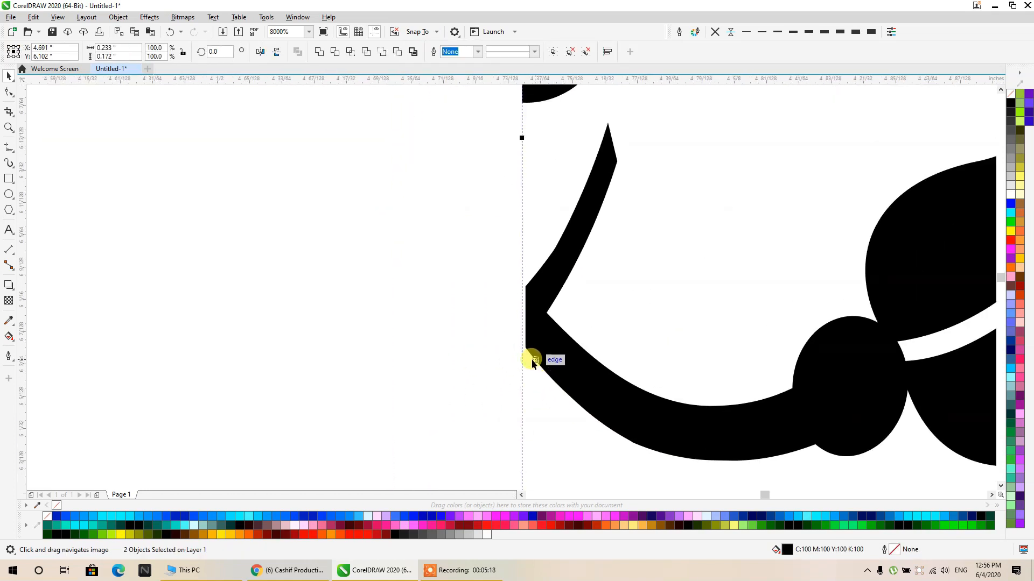
{"action": "scroll", "coordinate": [518, 339], "scroll_direction": "up", "scroll_amount": 2}
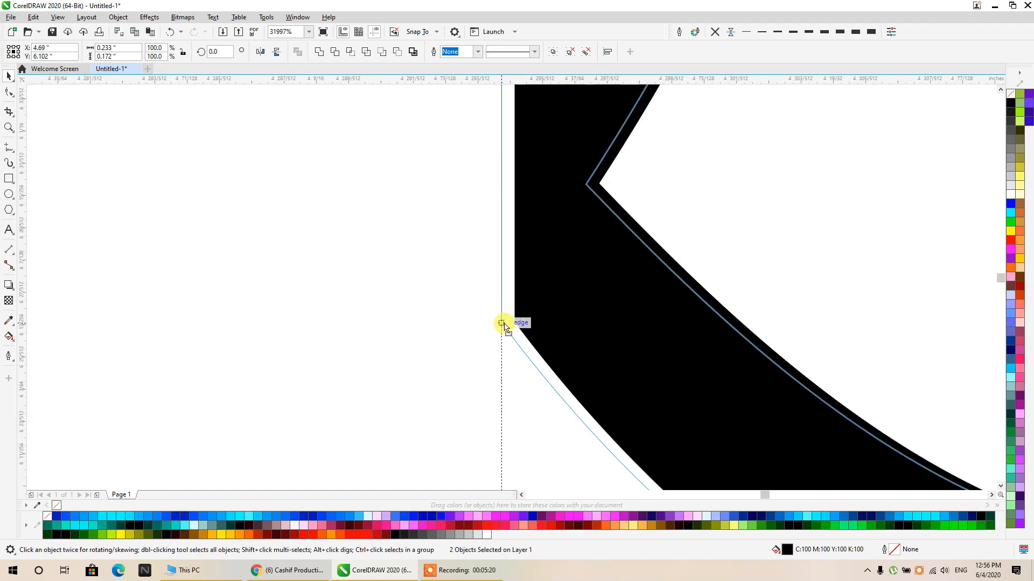
{"action": "scroll", "coordinate": [509, 323], "scroll_direction": "down", "scroll_amount": 4}
{"action": "scroll", "coordinate": [490, 224], "scroll_direction": "up", "scroll_amount": 1}
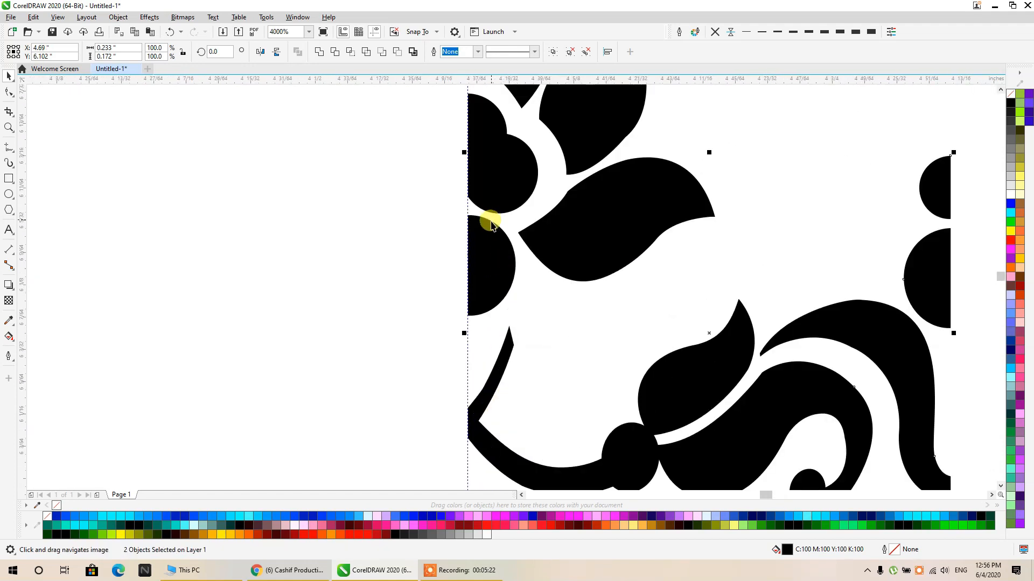
{"action": "scroll", "coordinate": [517, 238], "scroll_direction": "down", "scroll_amount": 2}
{"action": "left_click_drag", "start_coordinate": [670, 236], "coordinate": [538, 271]}
{"action": "left_click", "coordinate": [538, 270]}
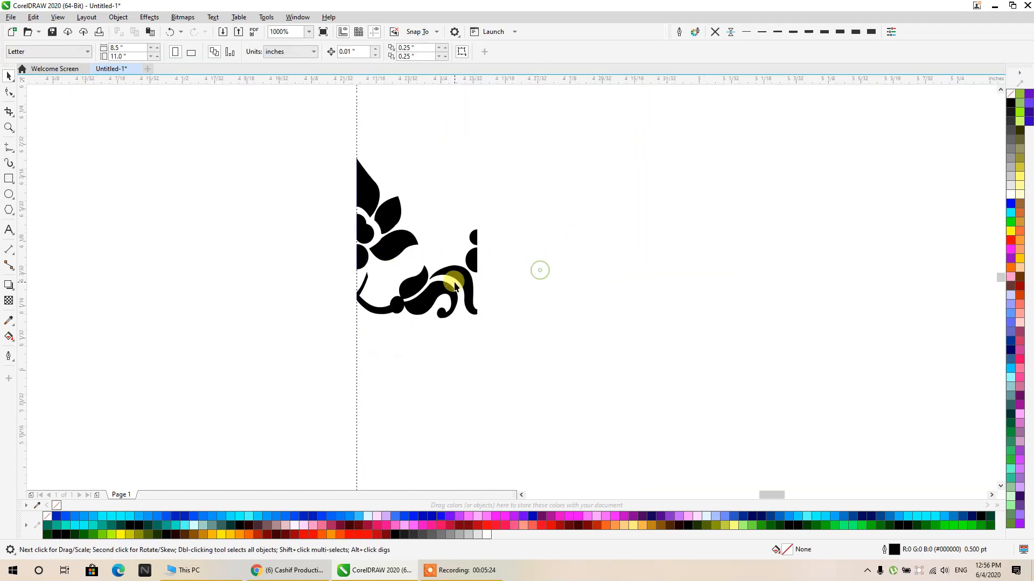
{"action": "scroll", "coordinate": [459, 277], "scroll_direction": "up", "scroll_amount": 1}
{"action": "scroll", "coordinate": [509, 232], "scroll_direction": "down", "scroll_amount": 1}
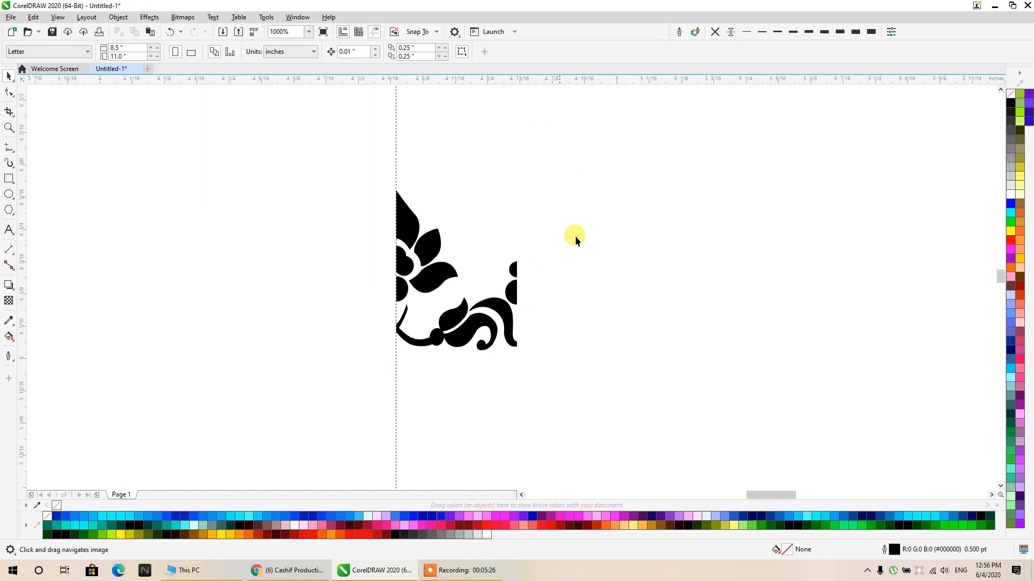
{"action": "left_click_drag", "start_coordinate": [328, 364], "coordinate": [323, 368]}
{"action": "left_click", "coordinate": [603, 319]}
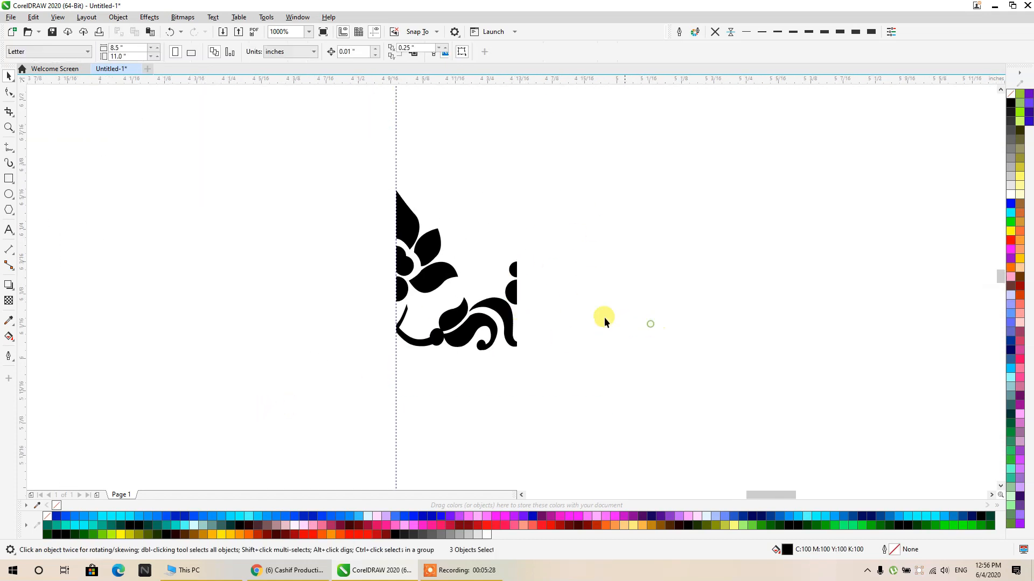
- Fill the stem piece with light orange (#FF9966), the scroll with orange and the half flower with red
{"action": "left_click", "coordinate": [496, 311]}
{"action": "left_click", "coordinate": [1020, 249]}
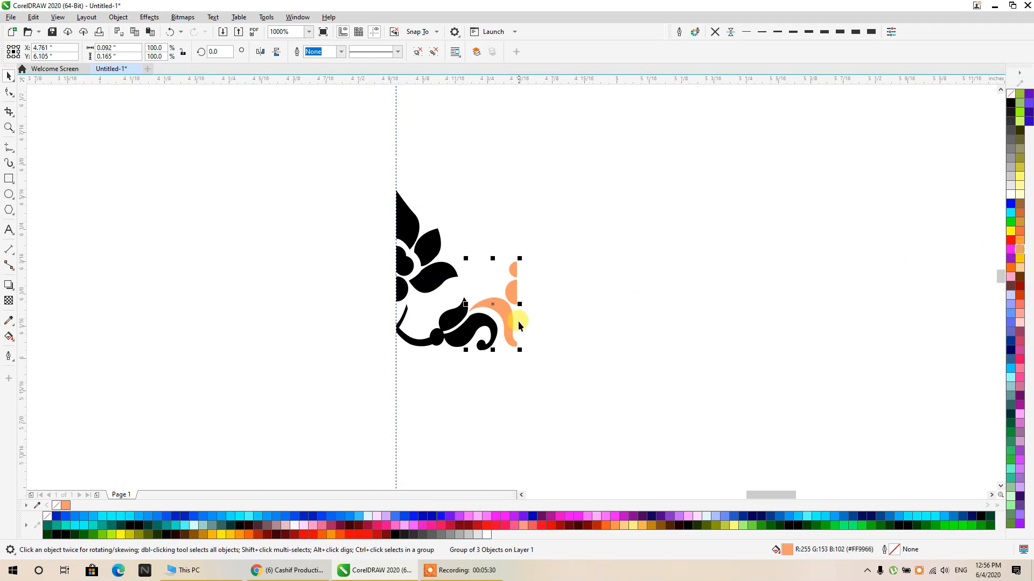
{"action": "left_click", "coordinate": [474, 329]}
{"action": "left_click", "coordinate": [1011, 268]}
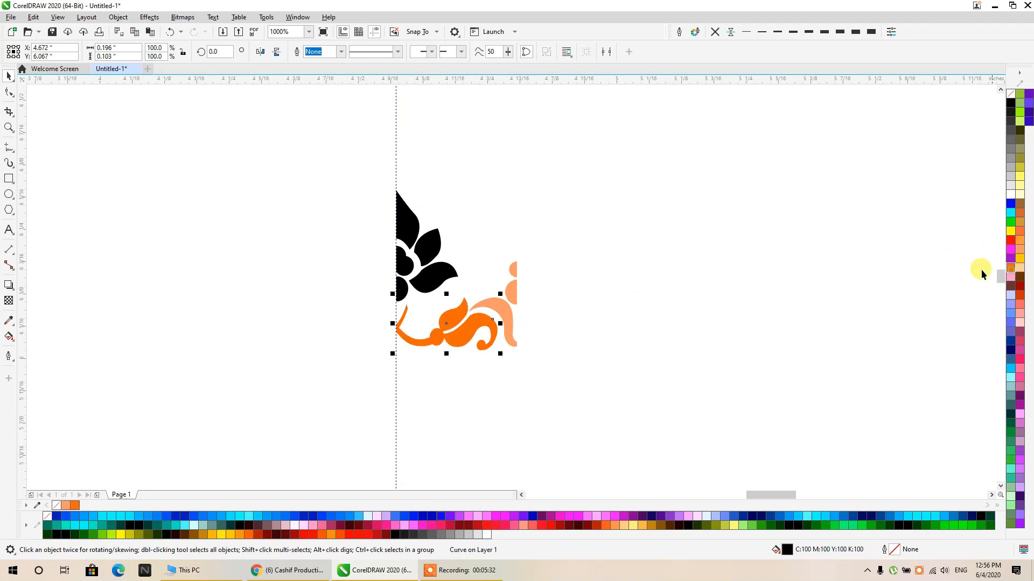
{"action": "left_click", "coordinate": [461, 269]}
{"action": "left_click", "coordinate": [1010, 240]}
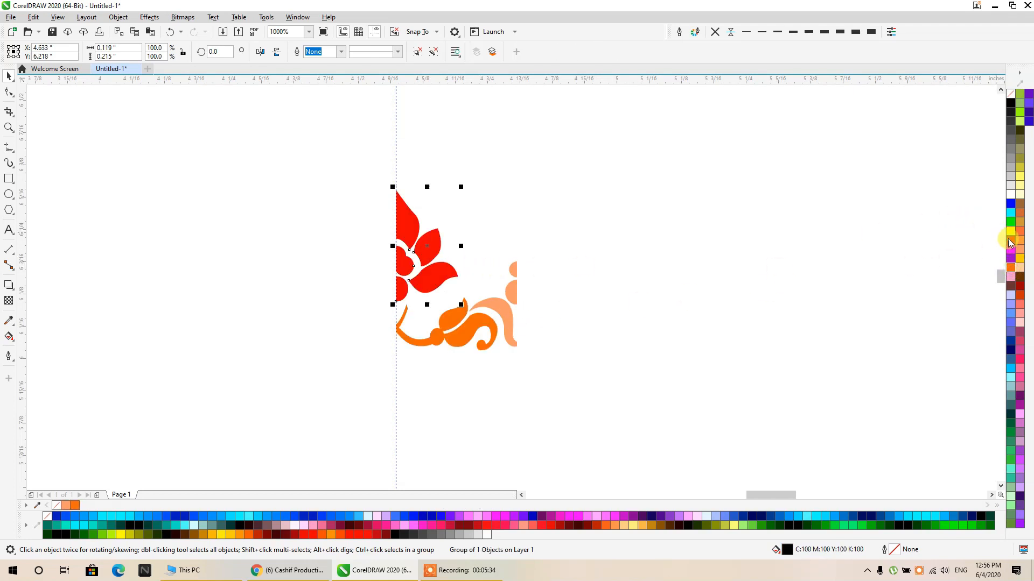
{"action": "left_click", "coordinate": [707, 224]}
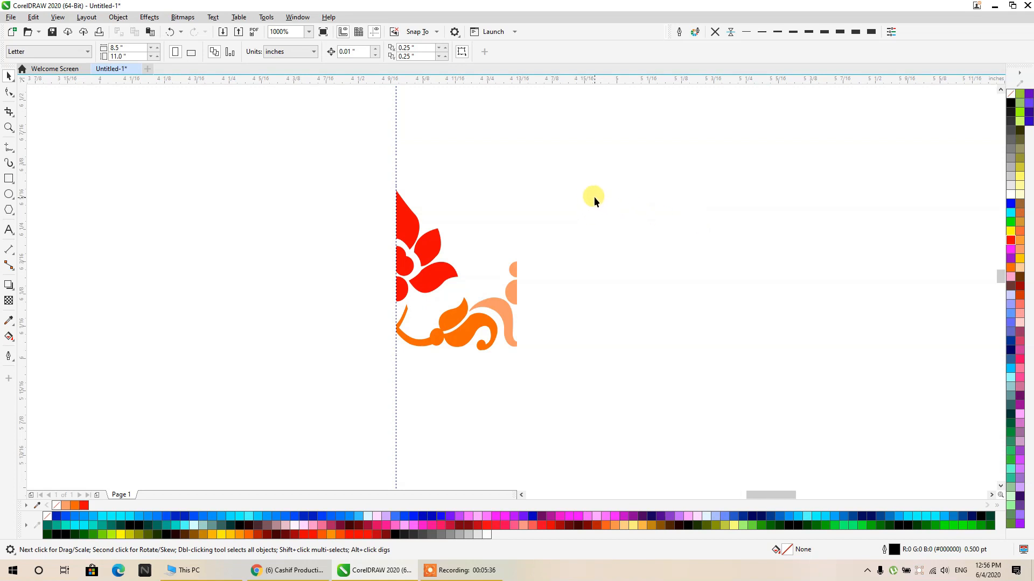
- Group the stem, scroll and half flower, and mirror a copy of the group across the guideline to complete the flower
{"action": "left_click_drag", "start_coordinate": [638, 129], "coordinate": [290, 389]}
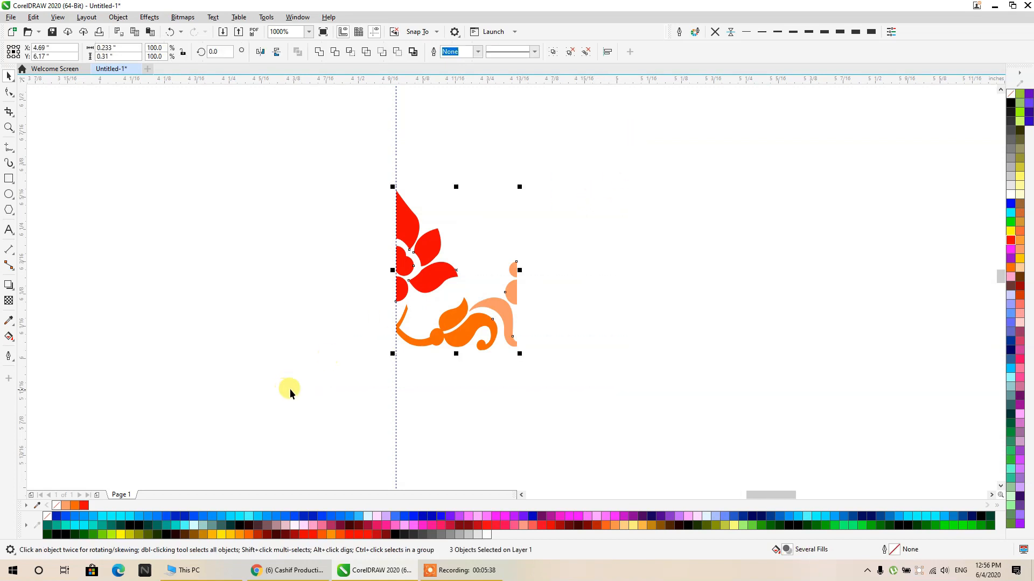
{"action": "key", "text": "ctrl+g"}
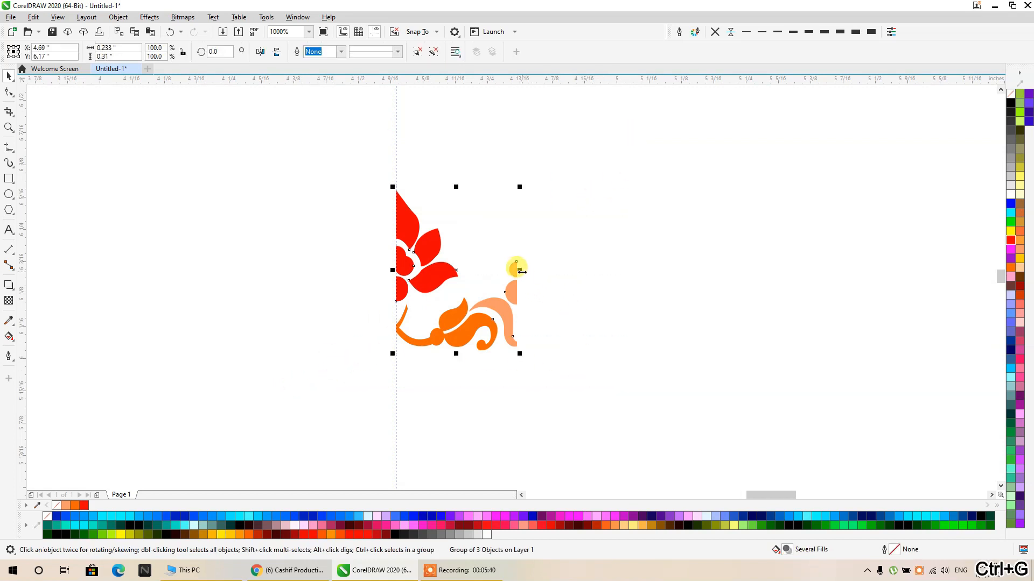
{"action": "left_click_drag", "start_coordinate": [519, 271], "coordinate": [275, 271]}
{"action": "left_click", "coordinate": [625, 173]}
{"action": "left_click_drag", "start_coordinate": [655, 165], "coordinate": [221, 400]}
{"action": "left_click", "coordinate": [351, 355]}
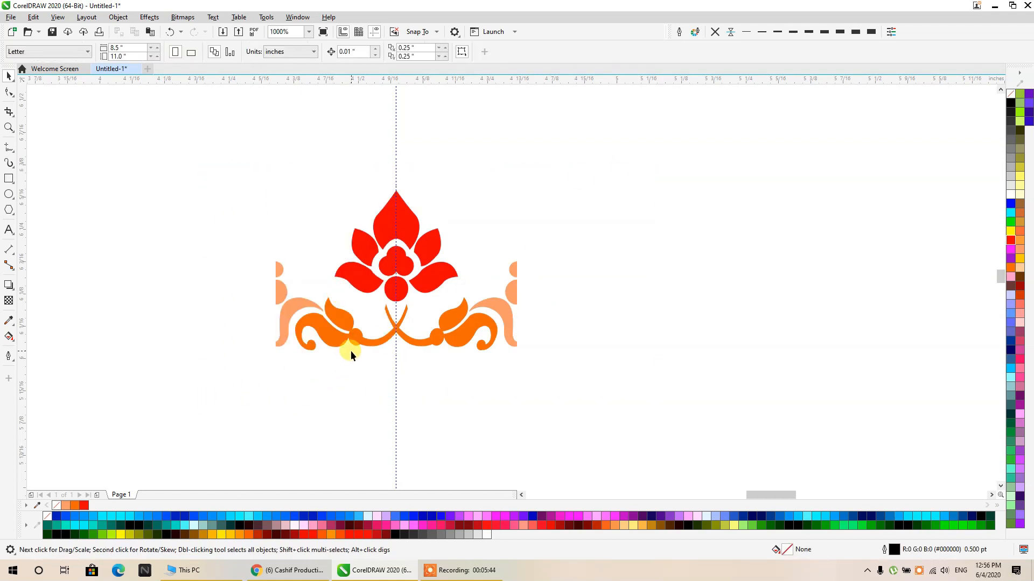
- Mirror a copy of the light orange stem piece outward at each end of the ornament
{"action": "left_click", "coordinate": [500, 296]}
{"action": "left_click_drag", "start_coordinate": [462, 303], "coordinate": [555, 304]}
{"action": "left_click", "coordinate": [287, 317]}
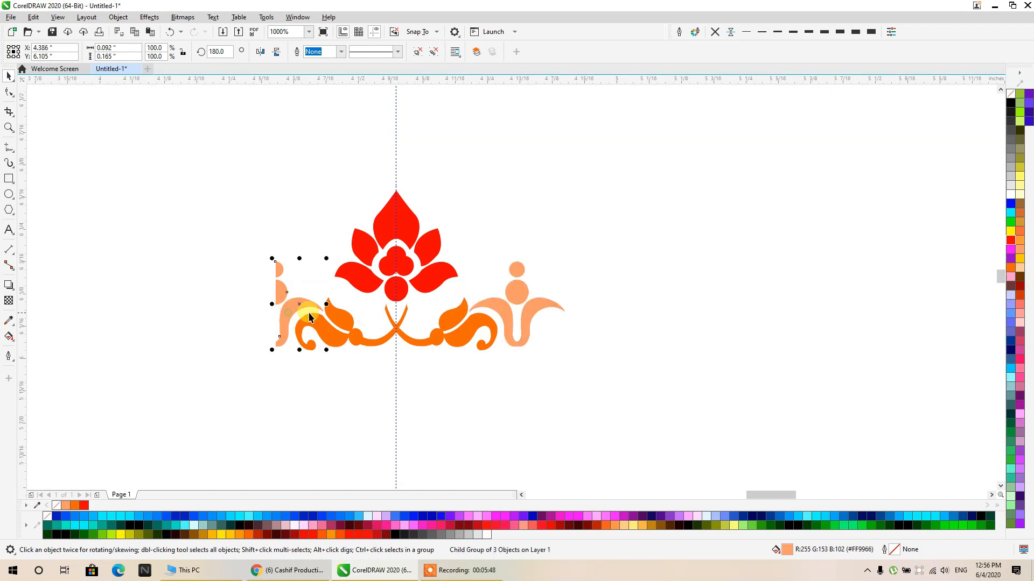
{"action": "left_click_drag", "start_coordinate": [272, 305], "coordinate": [226, 307]}
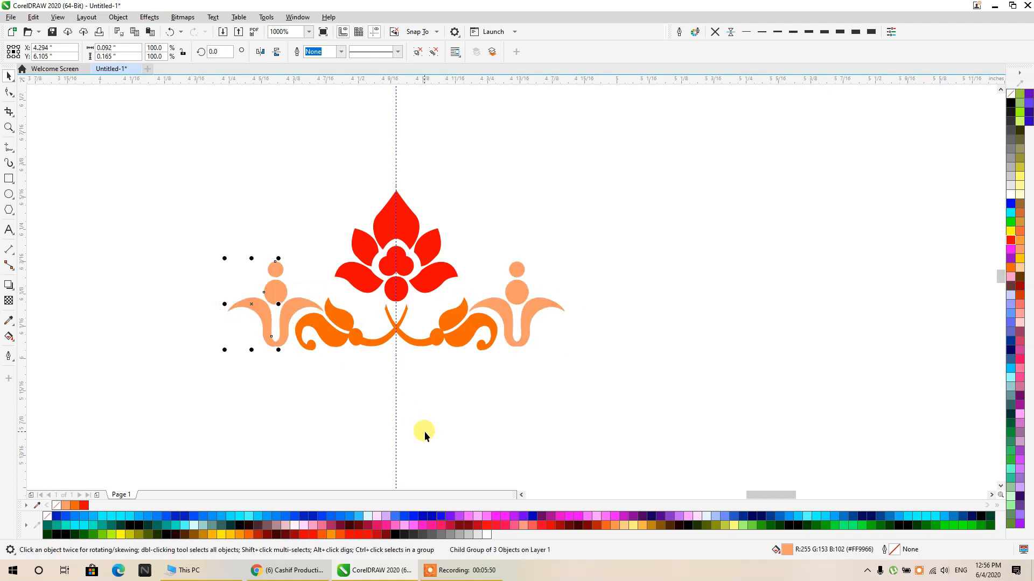
{"action": "left_click", "coordinate": [533, 411]}
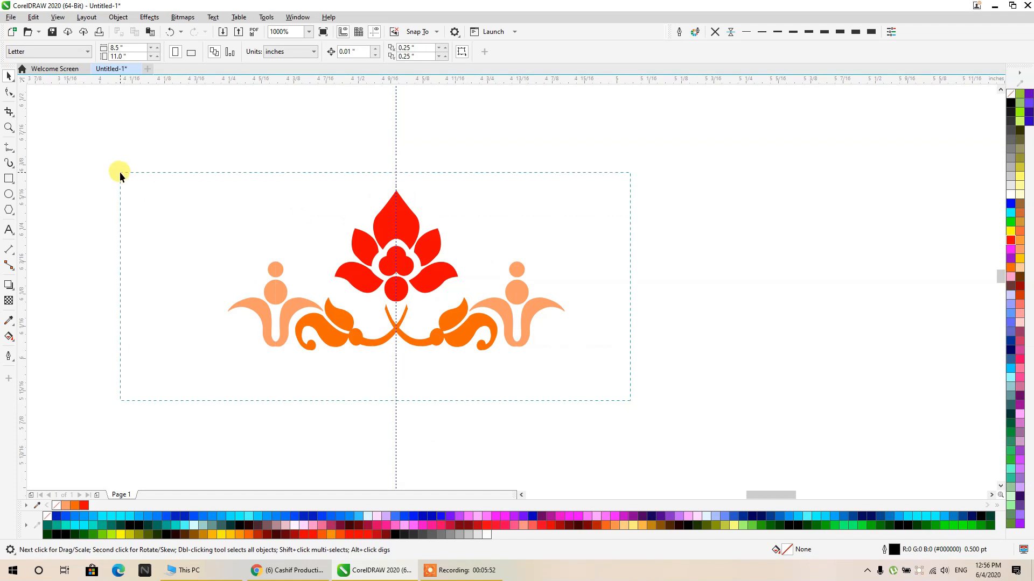
- Pull the grouped right half away from the left half and undo the move
{"action": "left_click_drag", "start_coordinate": [515, 188], "coordinate": [393, 115]}
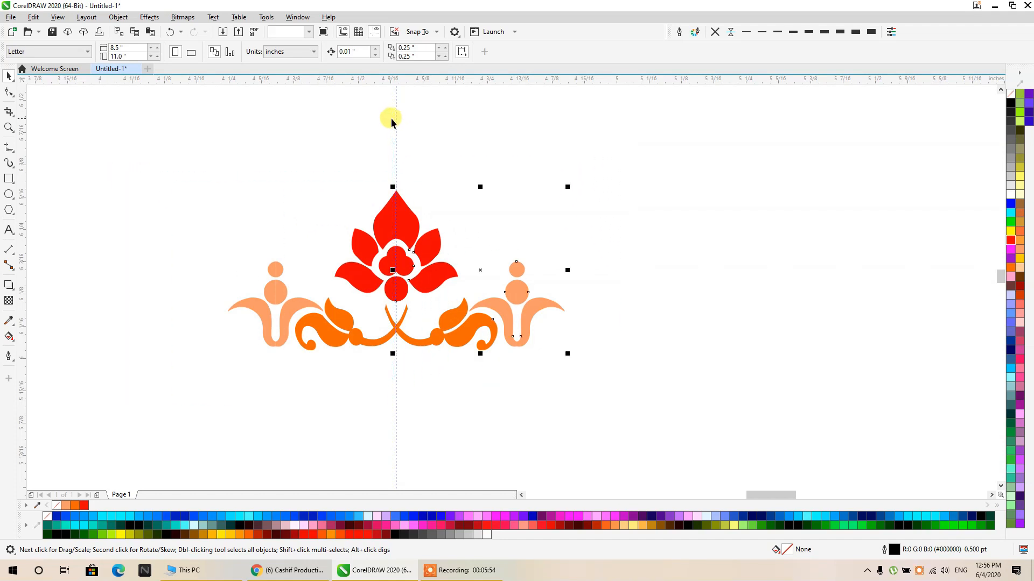
{"action": "left_click_drag", "start_coordinate": [440, 263], "coordinate": [596, 247]}
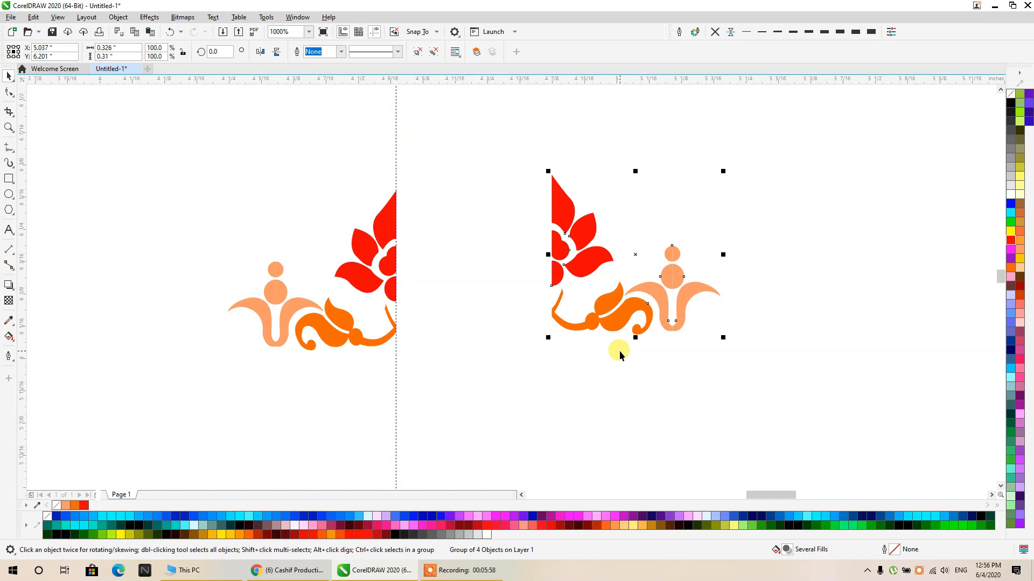
{"action": "scroll", "coordinate": [488, 303], "scroll_direction": "down", "scroll_amount": 2}
{"action": "left_click_drag", "start_coordinate": [485, 338], "coordinate": [337, 211]}
{"action": "key", "text": "ctrl+z"}
{"action": "left_click_drag", "start_coordinate": [589, 201], "coordinate": [325, 357]}
{"action": "left_click", "coordinate": [377, 250]}
{"action": "left_click_drag", "start_coordinate": [439, 329], "coordinate": [447, 338]}
{"action": "left_click", "coordinate": [437, 311]}
- Delete the outward mirrored stem copies from both ends of the ornament
{"action": "scroll", "coordinate": [427, 296], "scroll_direction": "up", "scroll_amount": 5}
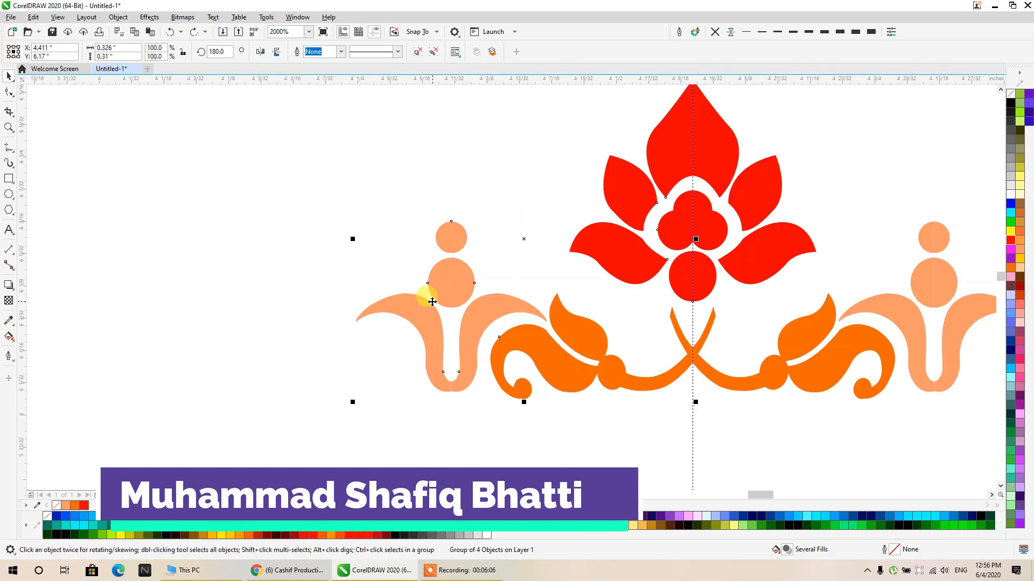
{"action": "left_click", "coordinate": [422, 300], "text": "ctrl"}
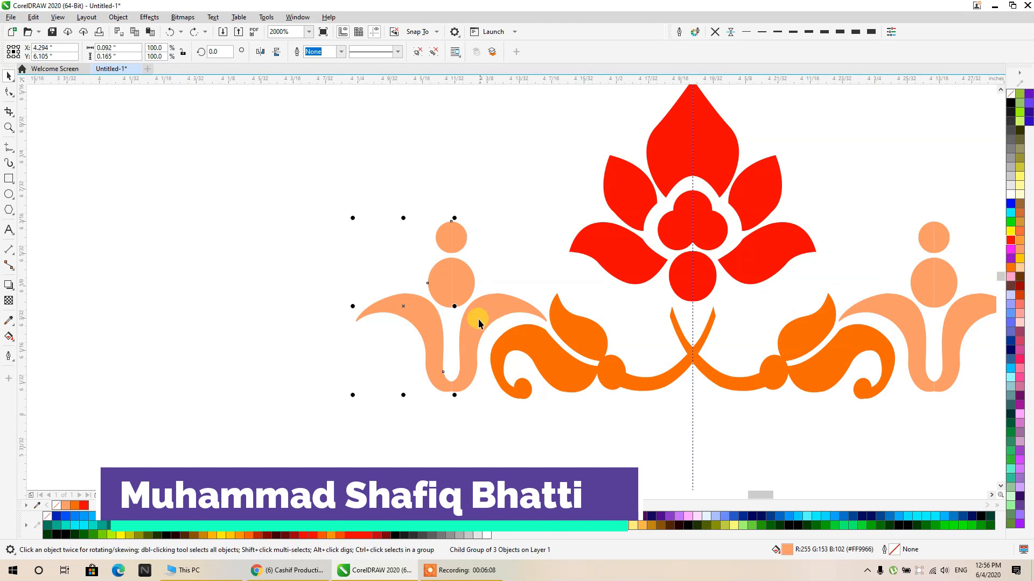
{"action": "left_click_drag", "start_coordinate": [419, 307], "coordinate": [951, 307]}
{"action": "key", "text": "Delete"}
{"action": "scroll", "coordinate": [584, 250], "scroll_direction": "down", "scroll_amount": 2}
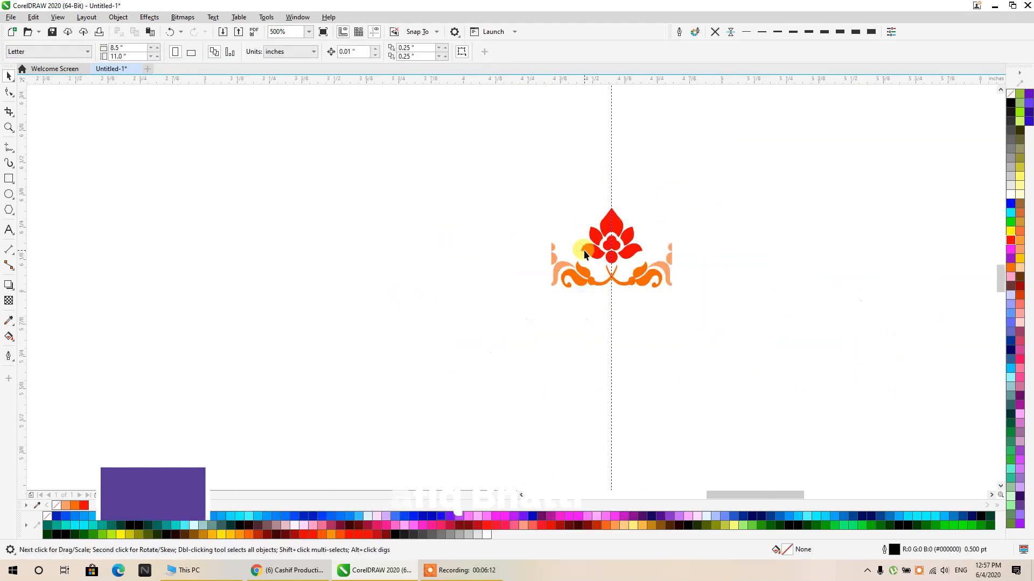
- Fill both halves of the ornament with black and group them together
{"action": "left_click_drag", "start_coordinate": [784, 169], "coordinate": [415, 345]}
{"action": "left_click", "coordinate": [1010, 103]}
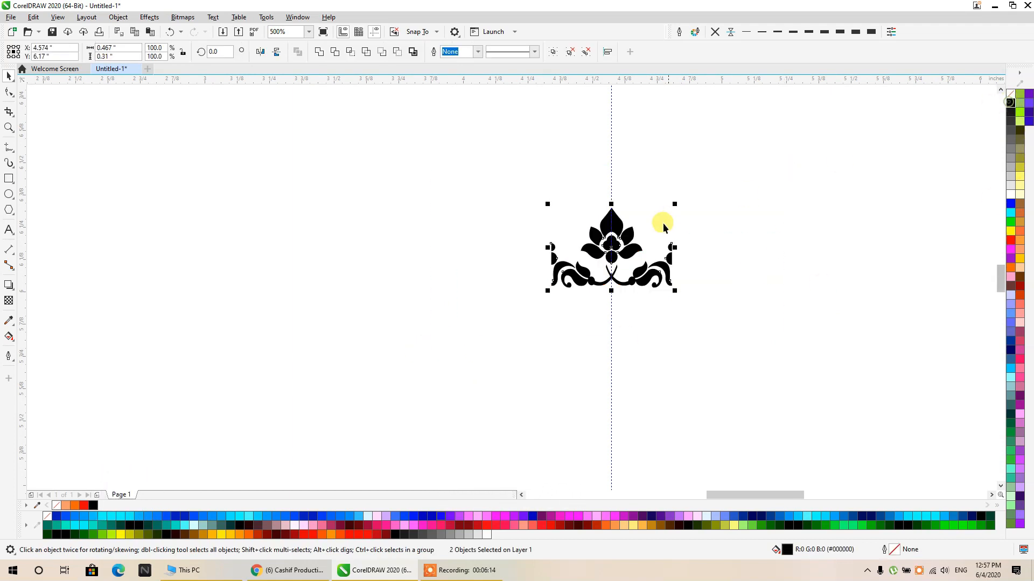
{"action": "key", "text": "ctrl+g"}
- Draw an ellipse, set its size to 4 by 4 inches and centre it on the page
{"action": "scroll", "coordinate": [512, 247], "scroll_direction": "down", "scroll_amount": 5}
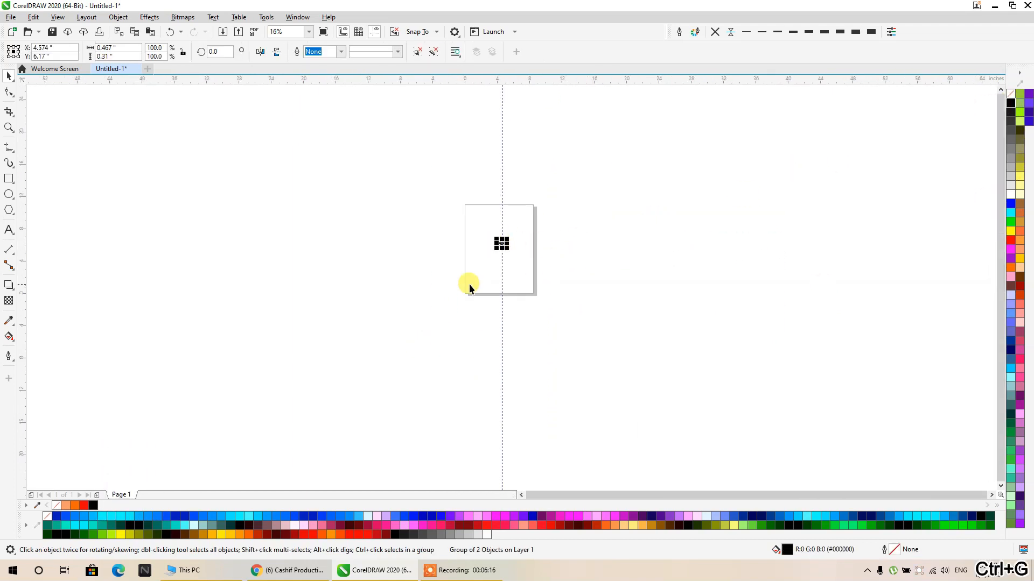
{"action": "left_click", "coordinate": [9, 194]}
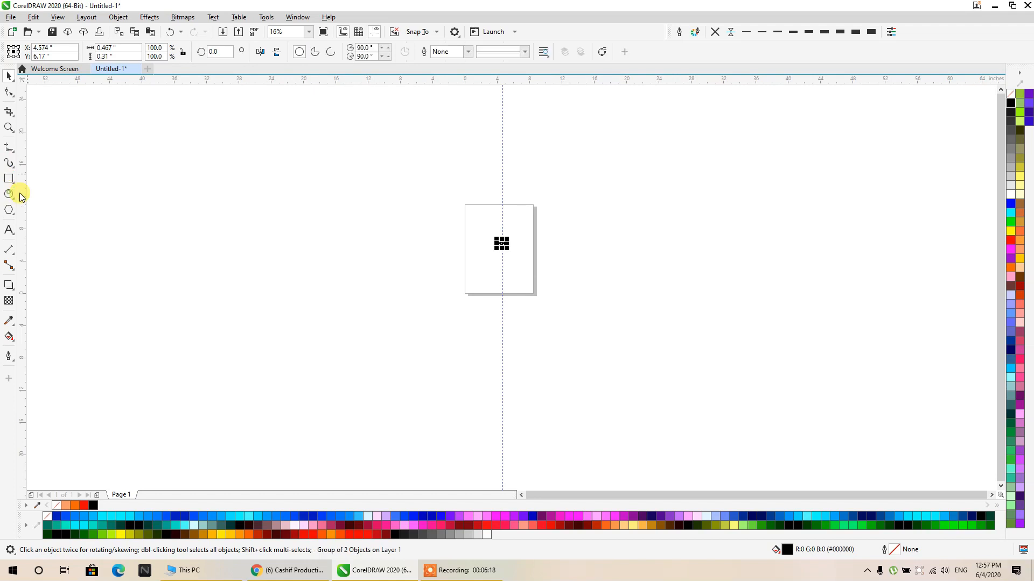
{"action": "left_click_drag", "start_coordinate": [320, 205], "coordinate": [436, 339]}
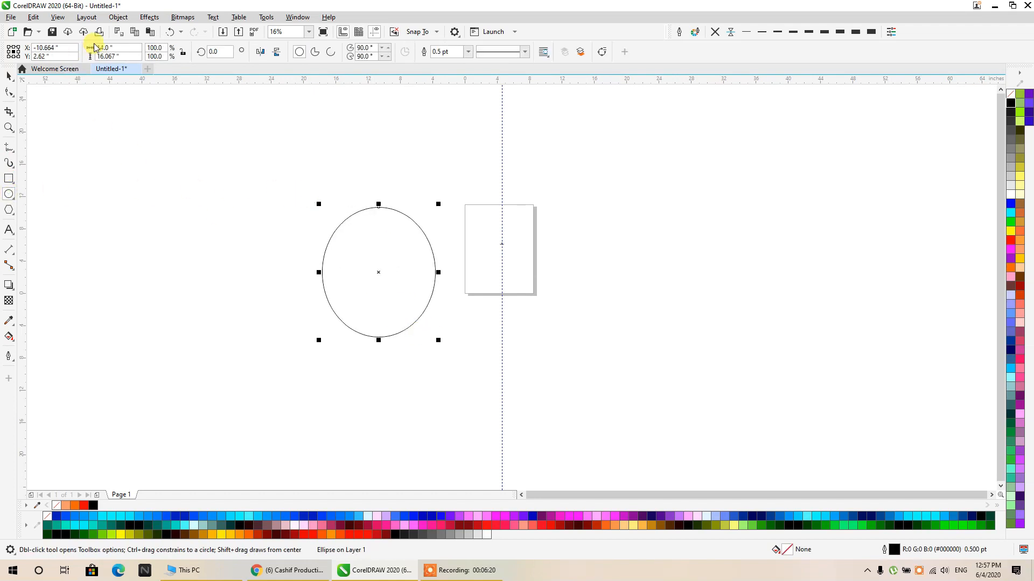
{"action": "left_click", "coordinate": [122, 48]}
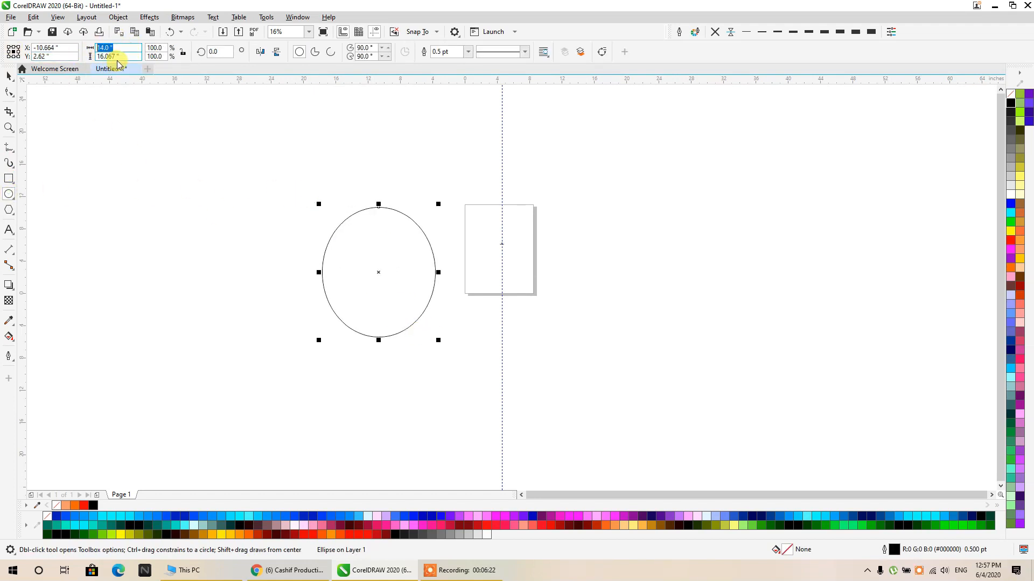
{"action": "type", "text": "4"}
{"action": "key", "text": "Tab"}
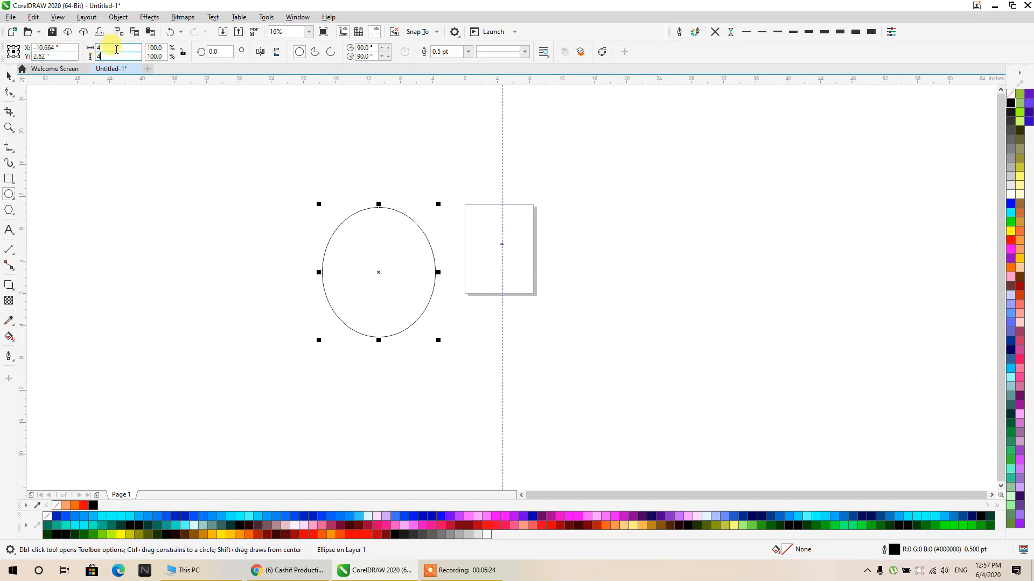
{"action": "key", "text": "Return"}
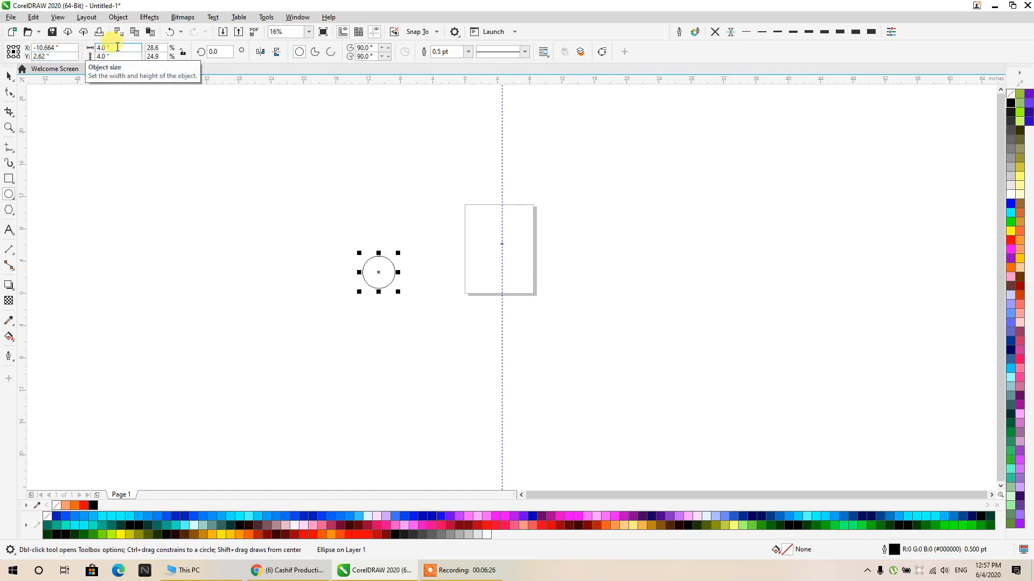
{"action": "key", "text": "p"}
{"action": "key", "text": "shift+F2"}
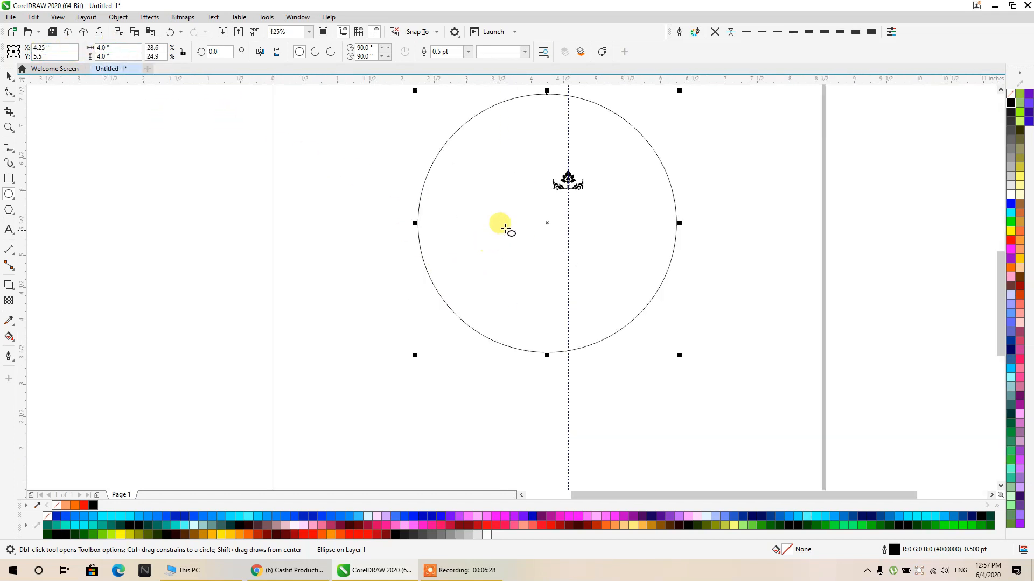
- Centre the black ornament inside the circle and move the vertical guideline onto the circle's centre
{"action": "left_click", "coordinate": [12, 77]}
{"action": "left_click", "coordinate": [194, 195]}
{"action": "left_click_drag", "start_coordinate": [197, 199], "coordinate": [173, 304]}
{"action": "left_click_drag", "start_coordinate": [236, 197], "coordinate": [689, 431]}
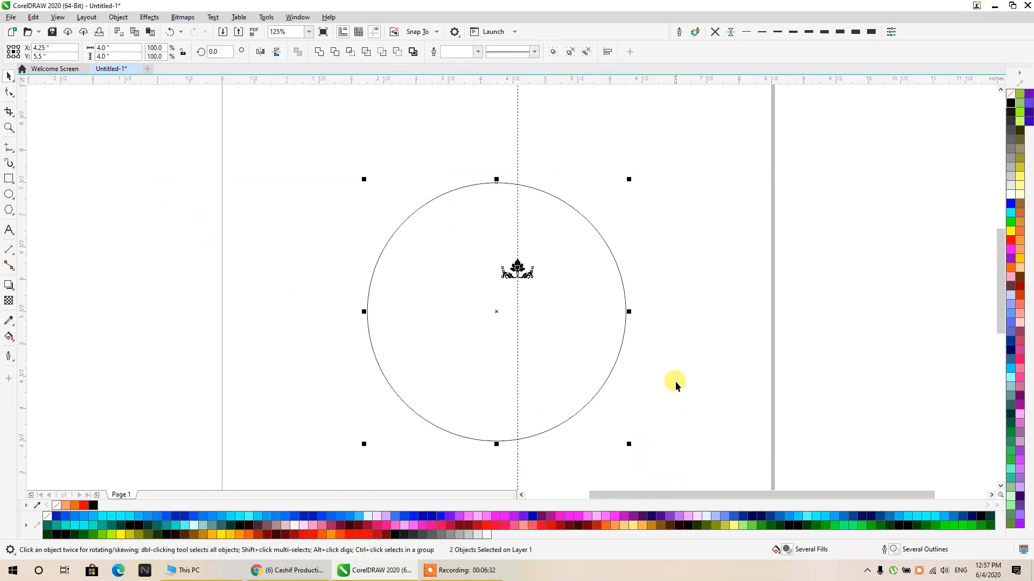
{"action": "key", "text": "c"}
{"action": "key", "text": "e"}
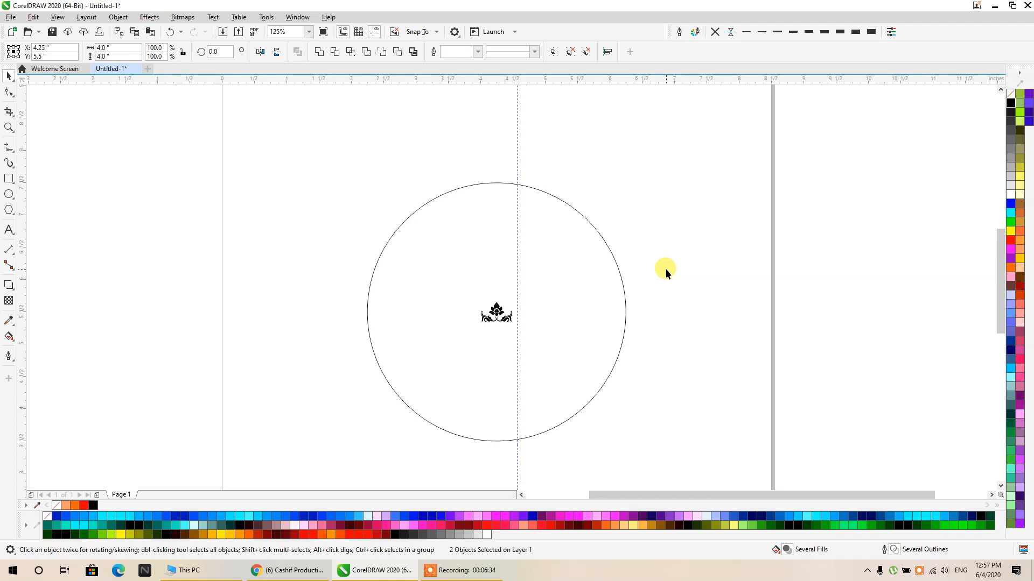
{"action": "left_click", "coordinate": [672, 266]}
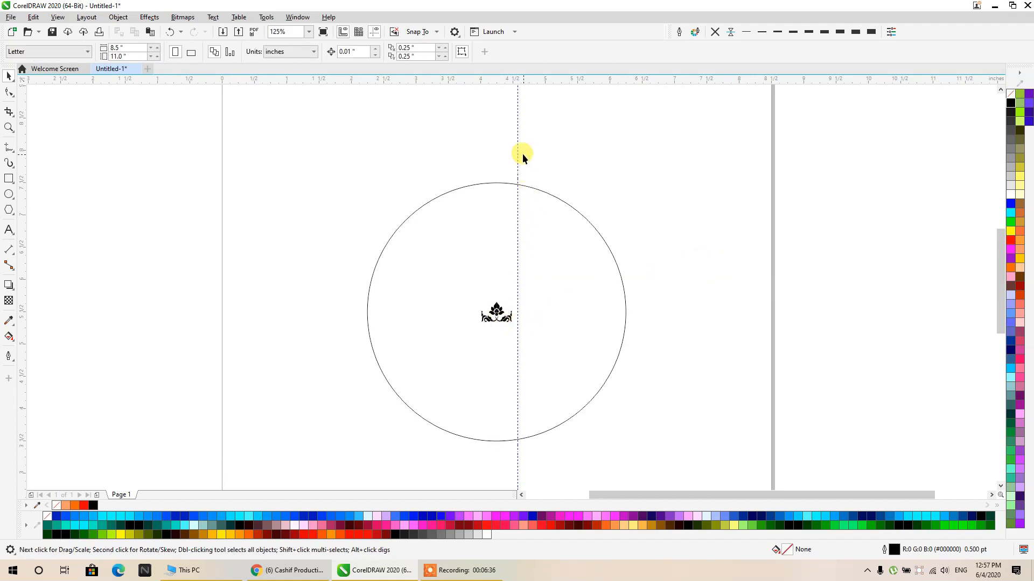
{"action": "left_click_drag", "start_coordinate": [519, 152], "coordinate": [695, 159]}
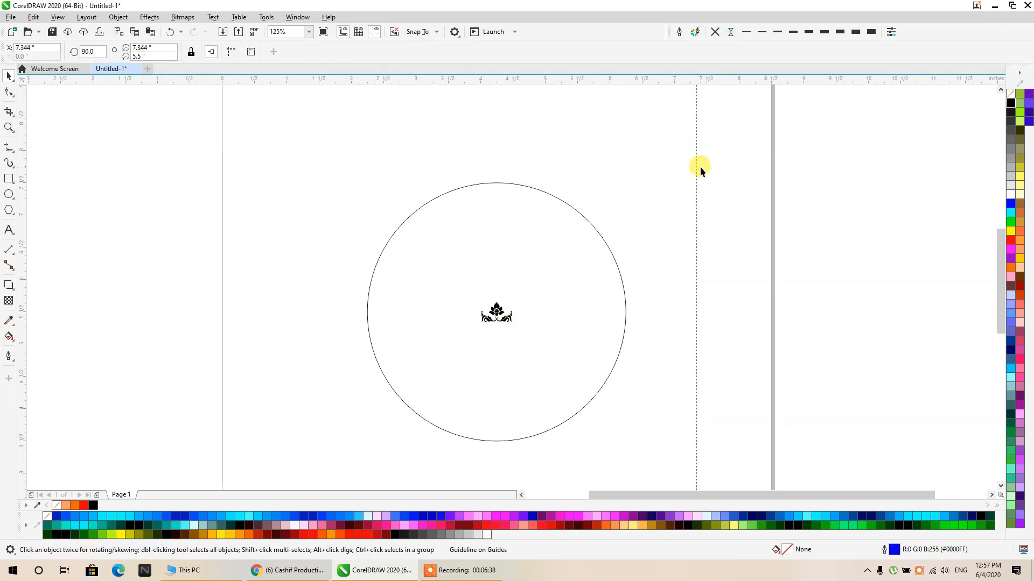
{"action": "key", "text": "ctrl+z"}
- Move the ornament straight up along the vertical guideline to sit just above the circle's top edge
{"action": "left_click", "coordinate": [506, 313]}
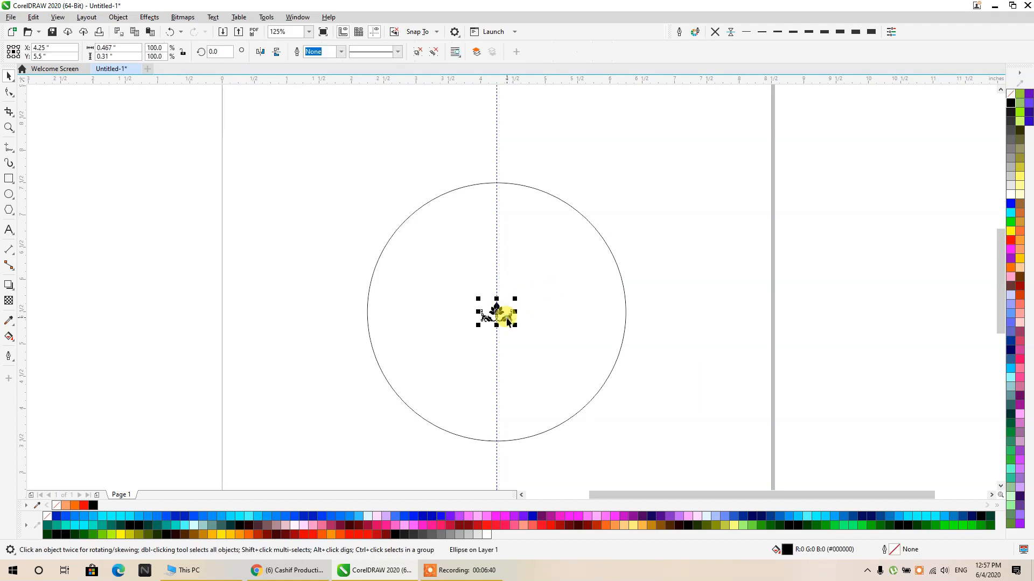
{"action": "left_click_drag", "start_coordinate": [506, 318], "coordinate": [525, 181]}
{"action": "scroll", "coordinate": [501, 162], "scroll_direction": "up", "scroll_amount": 15}
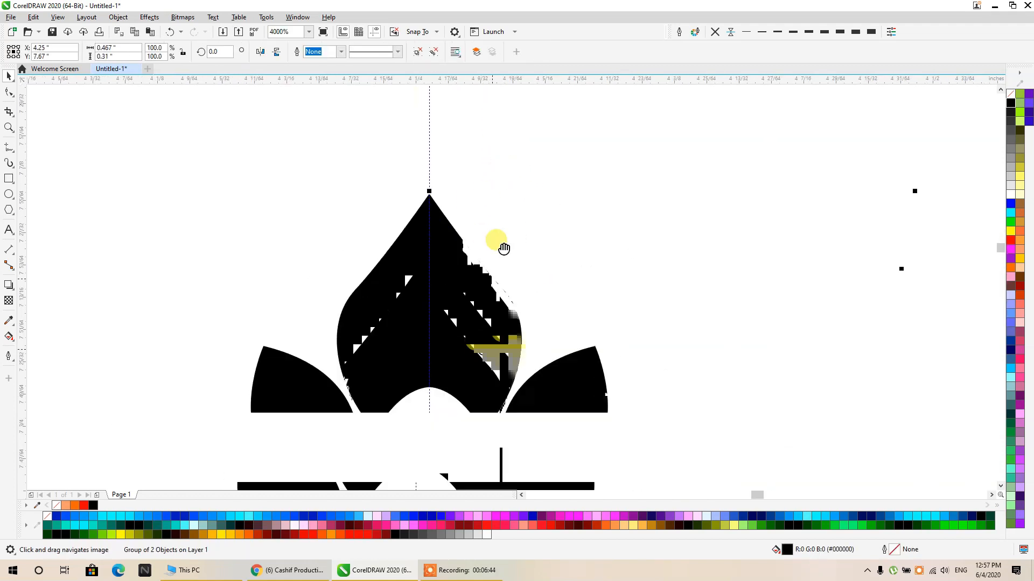
{"action": "scroll", "coordinate": [505, 245], "scroll_direction": "down", "scroll_amount": 10}
{"action": "scroll", "coordinate": [525, 286], "scroll_direction": "up", "scroll_amount": 8}
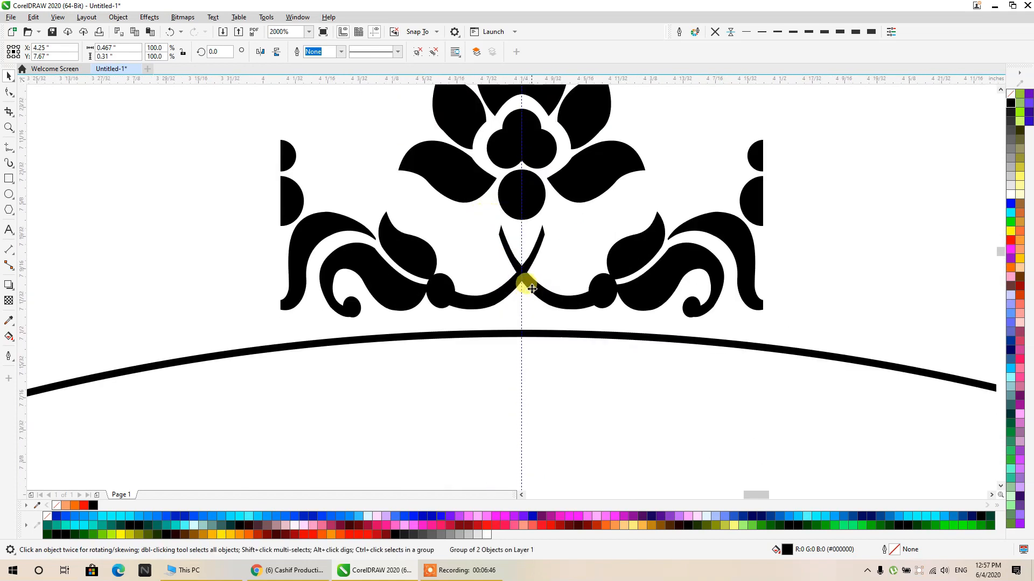
- Shift the ornament slightly sideways and realign it to the circle's vertical centre line
{"action": "left_click_drag", "start_coordinate": [532, 289], "coordinate": [535, 290]}
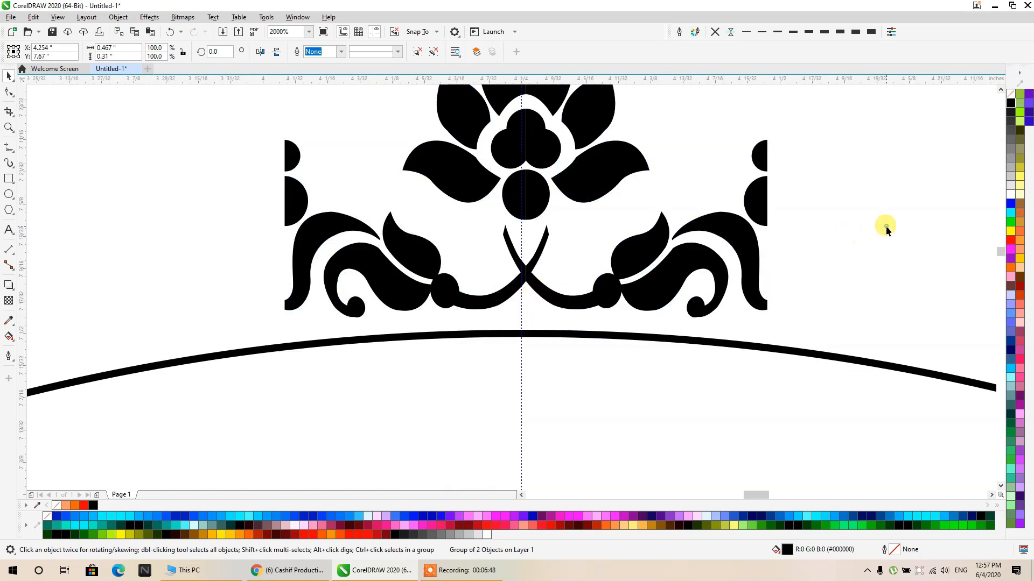
{"action": "left_click", "coordinate": [549, 292]}
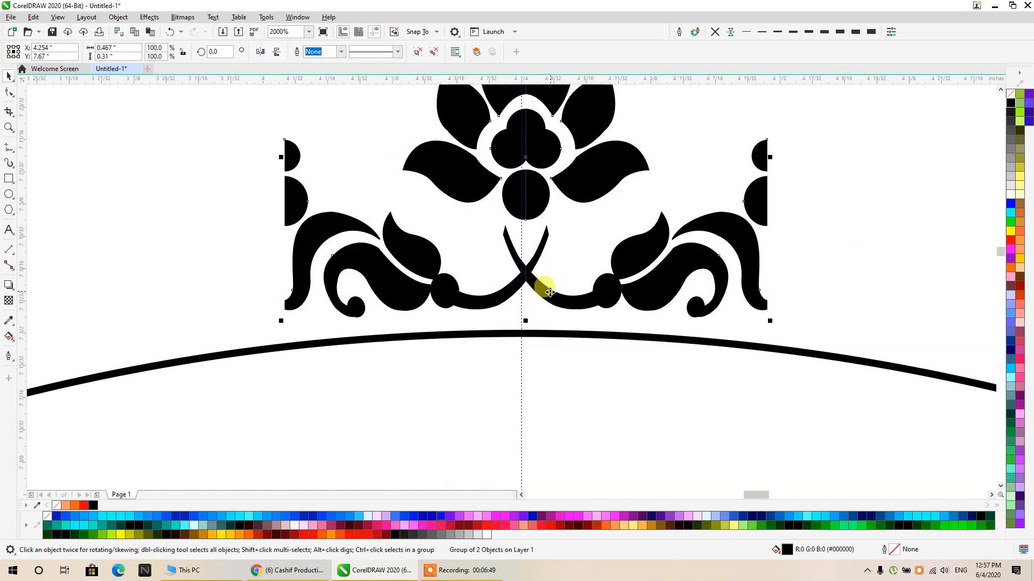
{"action": "left_click", "coordinate": [557, 335], "text": "shift"}
{"action": "key", "text": "c"}
{"action": "left_click", "coordinate": [829, 225]}
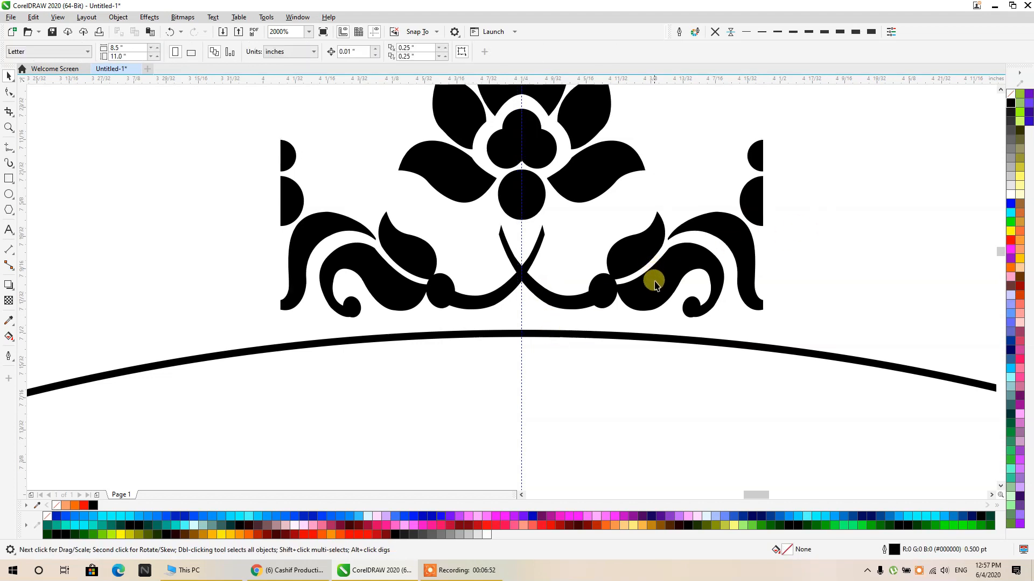
- Nudge the ornament down to Y 7.664 inches, closer to the circle's top edge
{"action": "left_click", "coordinate": [655, 285]}
{"action": "scroll", "coordinate": [436, 264], "scroll_direction": "down", "scroll_amount": 8}
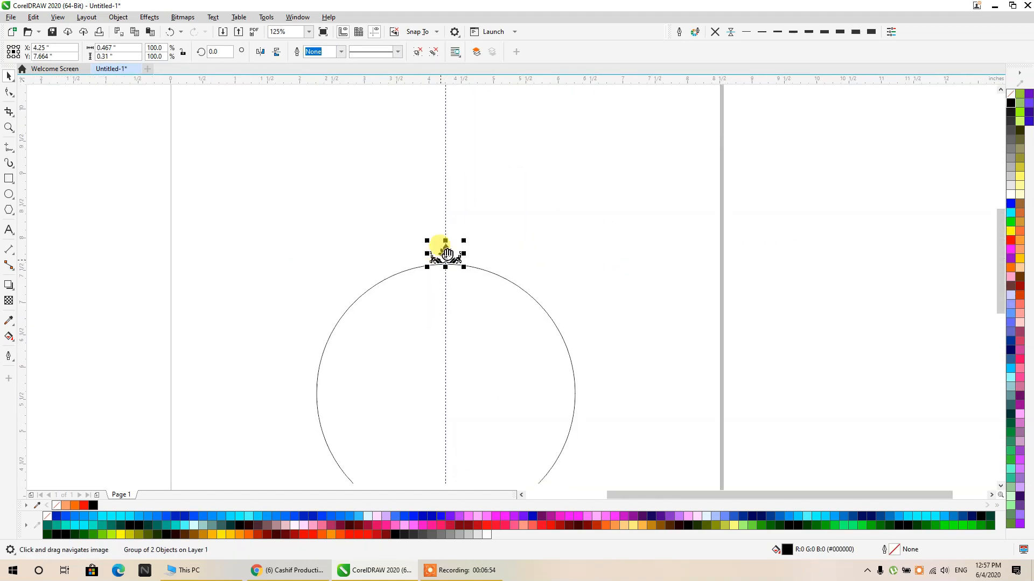
{"action": "scroll", "coordinate": [447, 253], "scroll_direction": "up", "scroll_amount": 4}
- Add a horizontal guideline through the circle's centre at Y 5.5 inches
{"action": "left_click", "coordinate": [475, 176]}
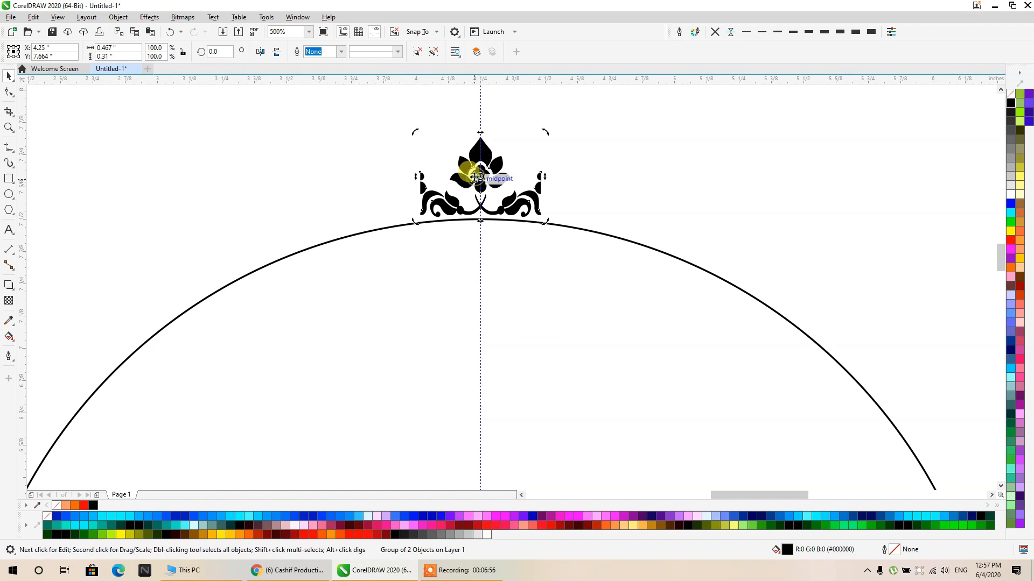
{"action": "scroll", "coordinate": [476, 176], "scroll_direction": "down", "scroll_amount": 6}
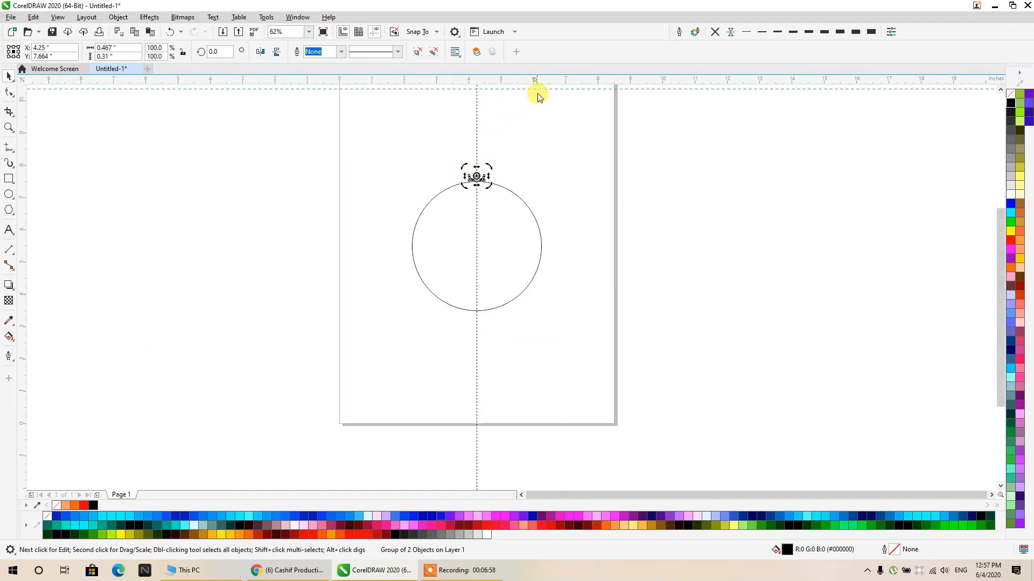
{"action": "left_click_drag", "start_coordinate": [557, 198], "coordinate": [558, 207]}
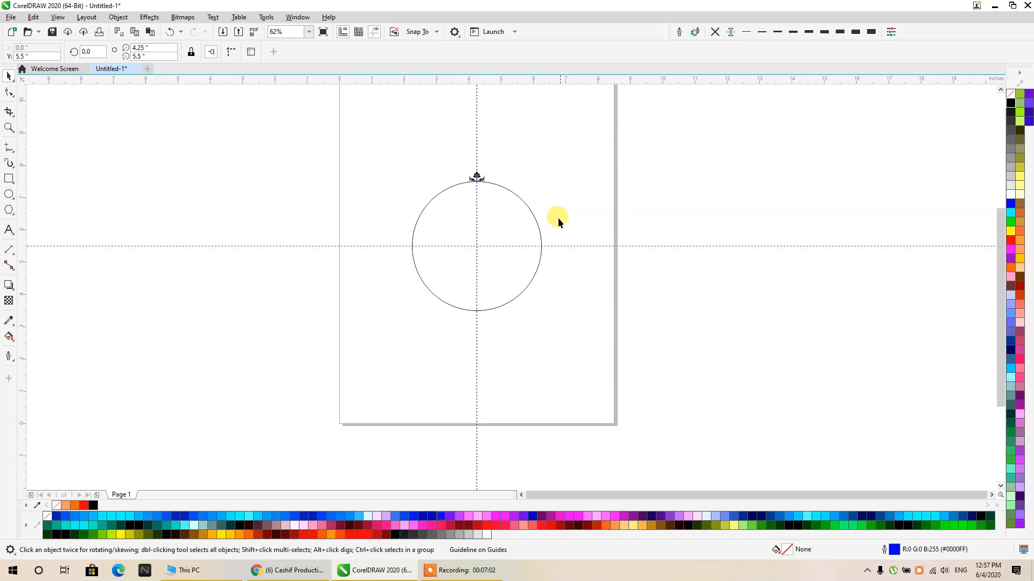
- Move the ornament's centre of rotation to the intersection of the guidelines at the circle's centre
{"action": "scroll", "coordinate": [487, 197], "scroll_direction": "up", "scroll_amount": 6}
{"action": "left_click", "coordinate": [478, 176]}
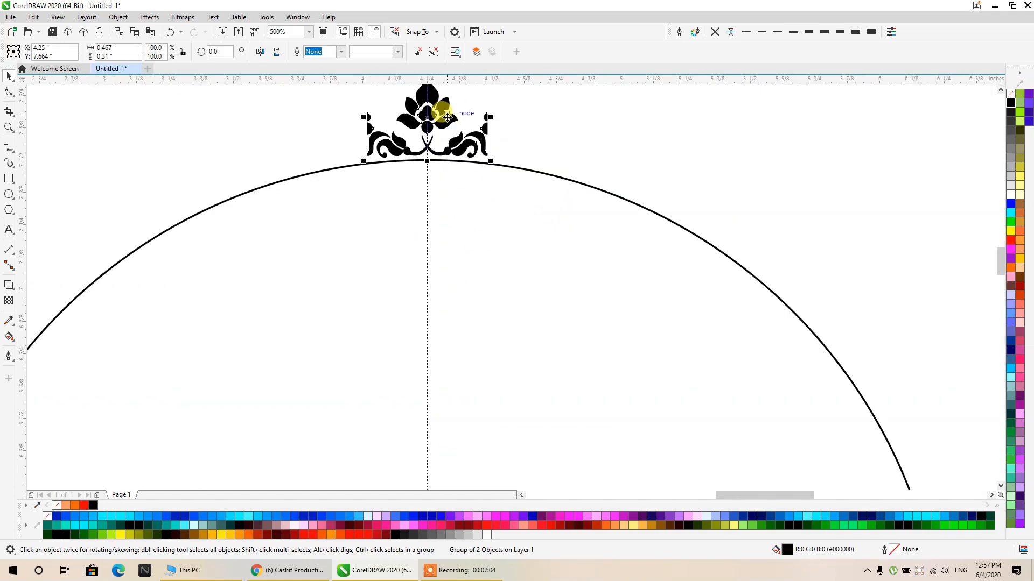
{"action": "left_click", "coordinate": [447, 117]}
{"action": "left_click_drag", "start_coordinate": [490, 232], "coordinate": [537, 198]}
{"action": "scroll", "coordinate": [542, 189], "scroll_direction": "down", "scroll_amount": 2}
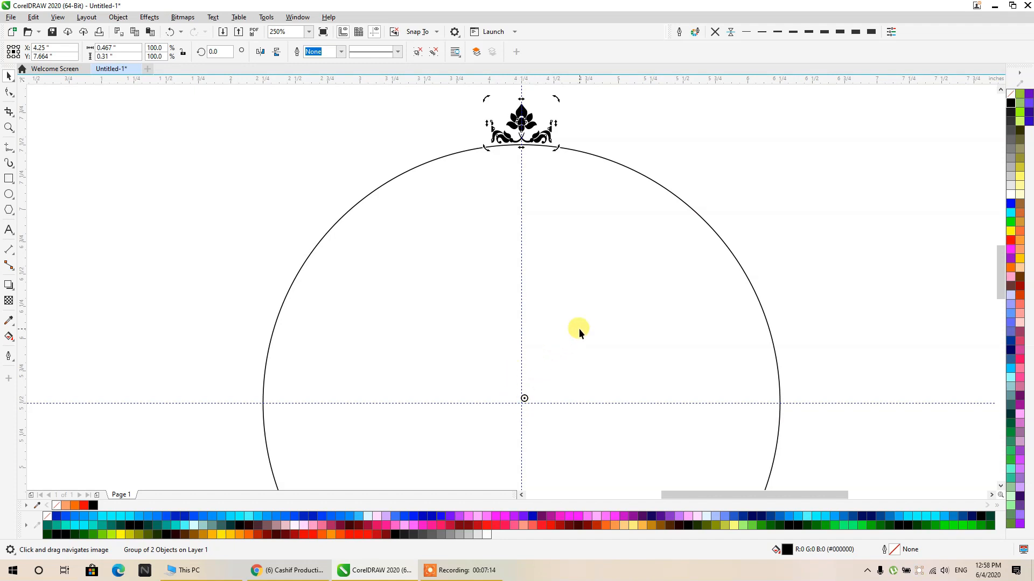
{"action": "scroll", "coordinate": [580, 328], "scroll_direction": "down", "scroll_amount": 2}
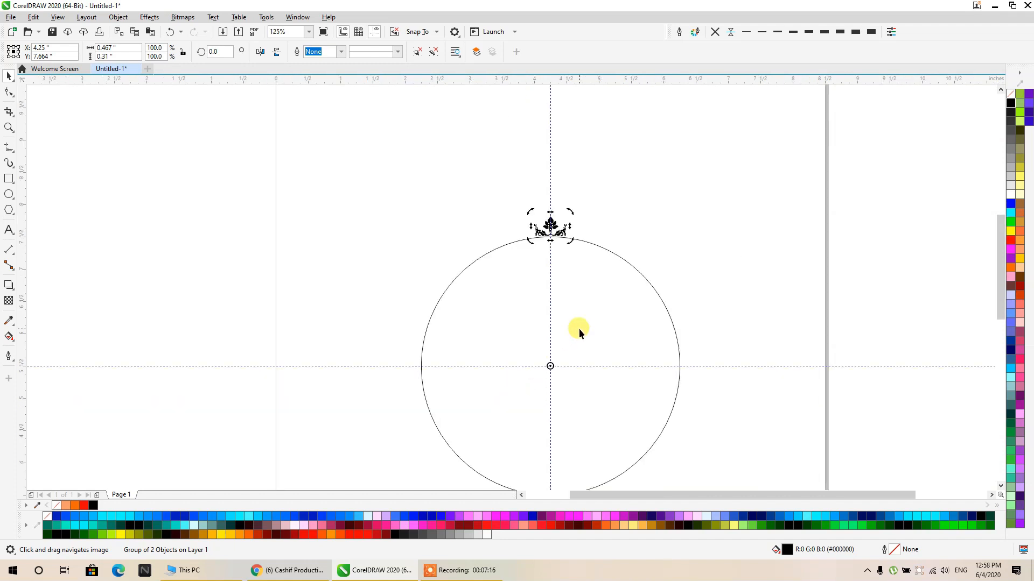
- Scale the ornament to 94.7% and lower it to Y 7.654 inches, just above the circle's top edge
{"action": "scroll", "coordinate": [548, 367], "scroll_direction": "up", "scroll_amount": 4}
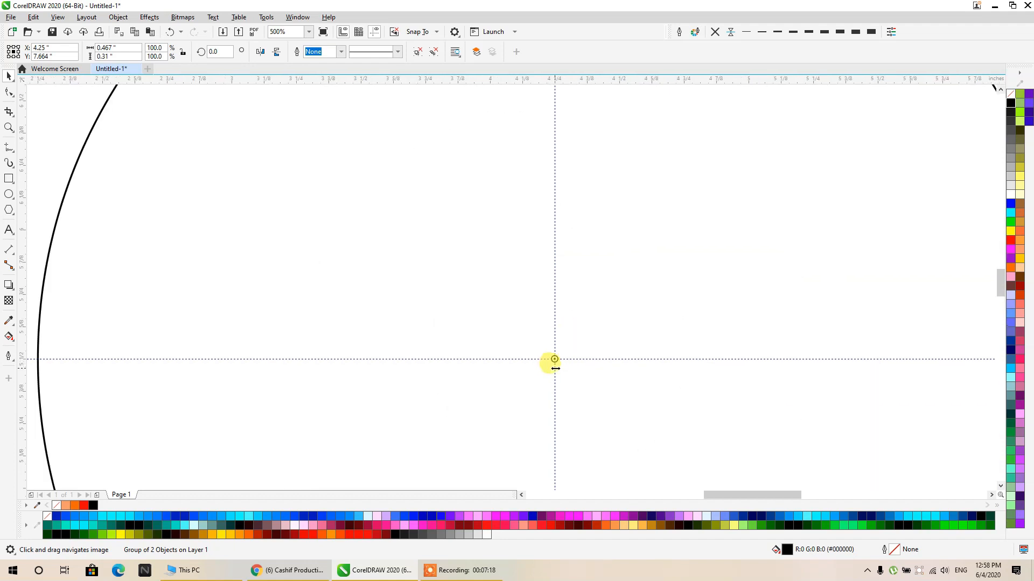
{"action": "scroll", "coordinate": [555, 361], "scroll_direction": "down", "scroll_amount": 2}
{"action": "scroll", "coordinate": [484, 232], "scroll_direction": "up", "scroll_amount": 4}
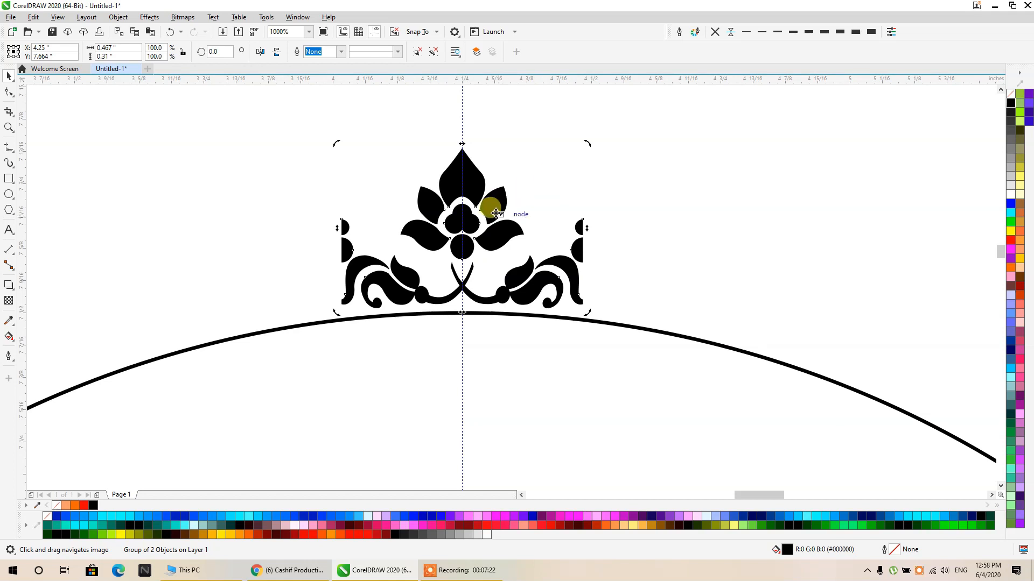
{"action": "left_click", "coordinate": [495, 213]}
{"action": "left_click_drag", "start_coordinate": [586, 145], "coordinate": [581, 151]}
{"action": "double_click", "coordinate": [500, 213]}
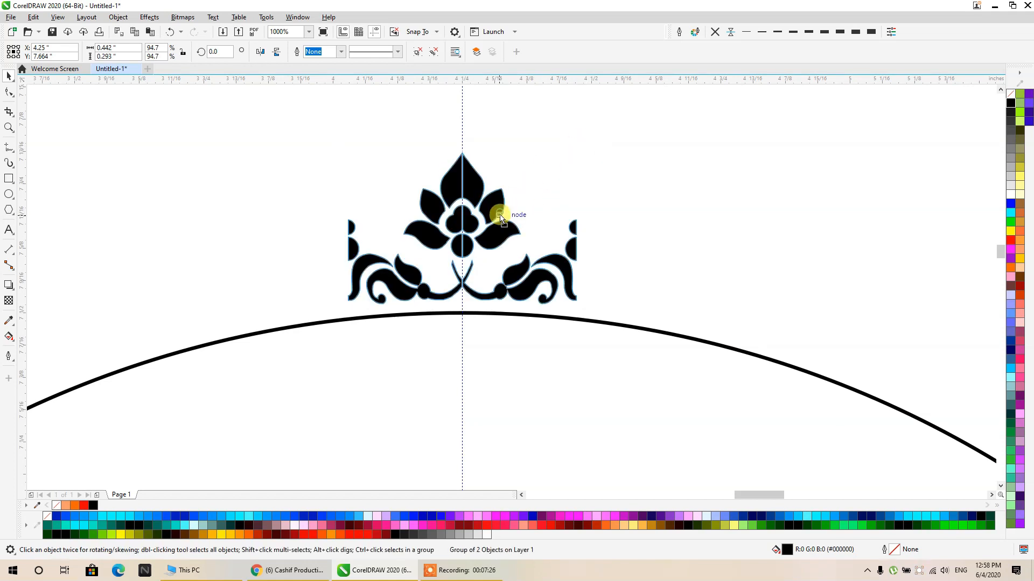
{"action": "left_click", "coordinate": [499, 219]}
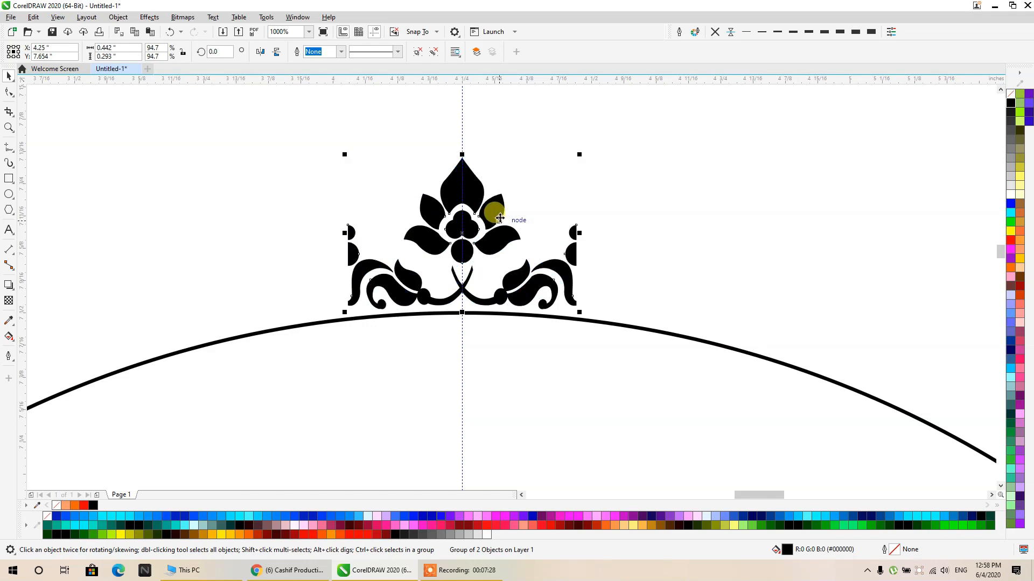
- Move the ornament's centre of rotation back onto the guideline intersection at the circle's centre
{"action": "scroll", "coordinate": [500, 218], "scroll_direction": "down", "scroll_amount": 2}
{"action": "left_click", "coordinate": [512, 218]}
{"action": "scroll", "coordinate": [494, 213], "scroll_direction": "down", "scroll_amount": 1}
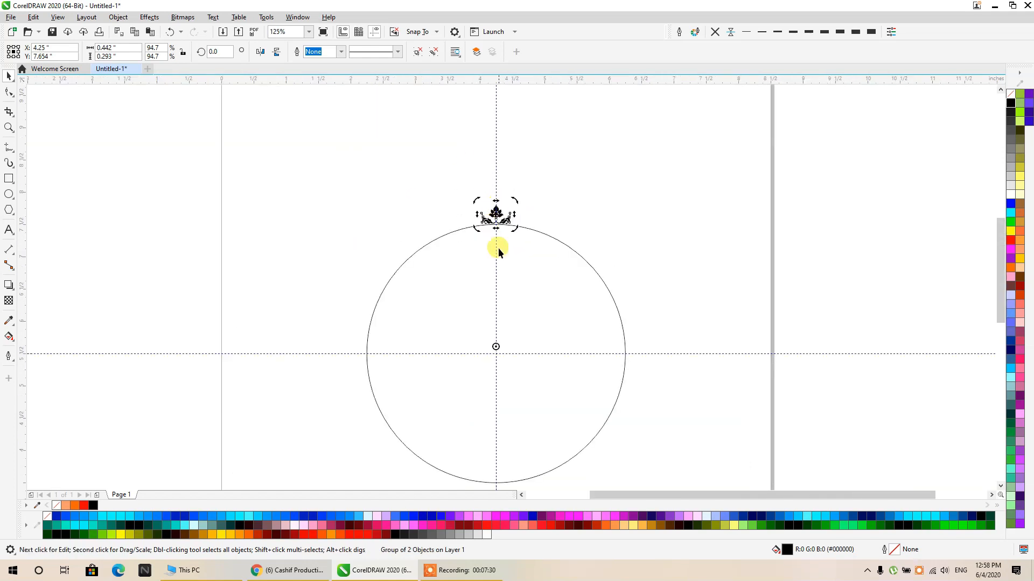
{"action": "scroll", "coordinate": [493, 362], "scroll_direction": "up", "scroll_amount": 2}
{"action": "left_click_drag", "start_coordinate": [501, 298], "coordinate": [505, 323]}
{"action": "scroll", "coordinate": [486, 333], "scroll_direction": "down", "scroll_amount": 2}
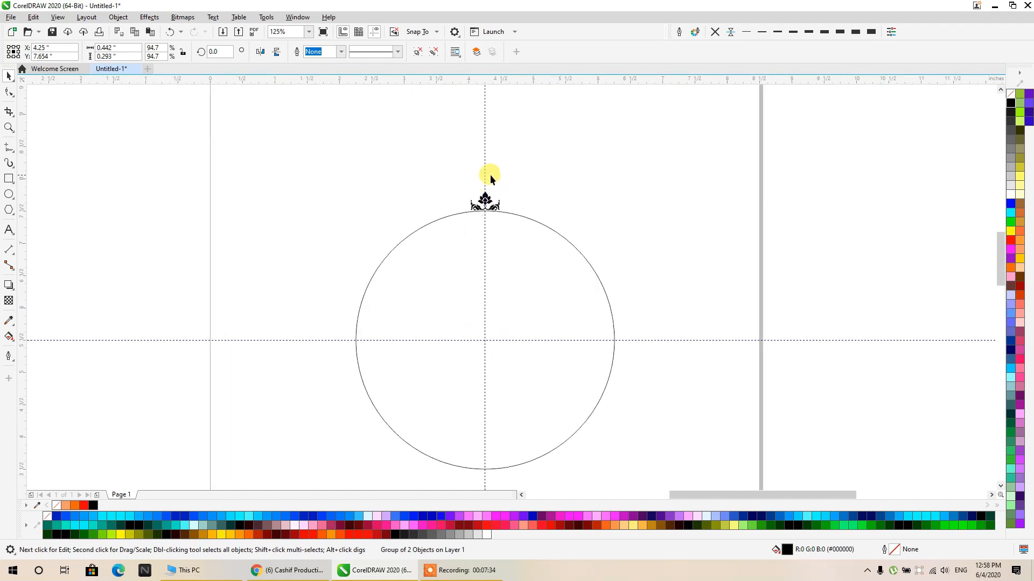
- Rotate a copy of the ornament about 12 degrees clockwise around the circle's centre and repeat it around the full circle
{"action": "scroll", "coordinate": [490, 178], "scroll_direction": "up", "scroll_amount": 1}
{"action": "left_click_drag", "start_coordinate": [515, 202], "coordinate": [577, 215]}
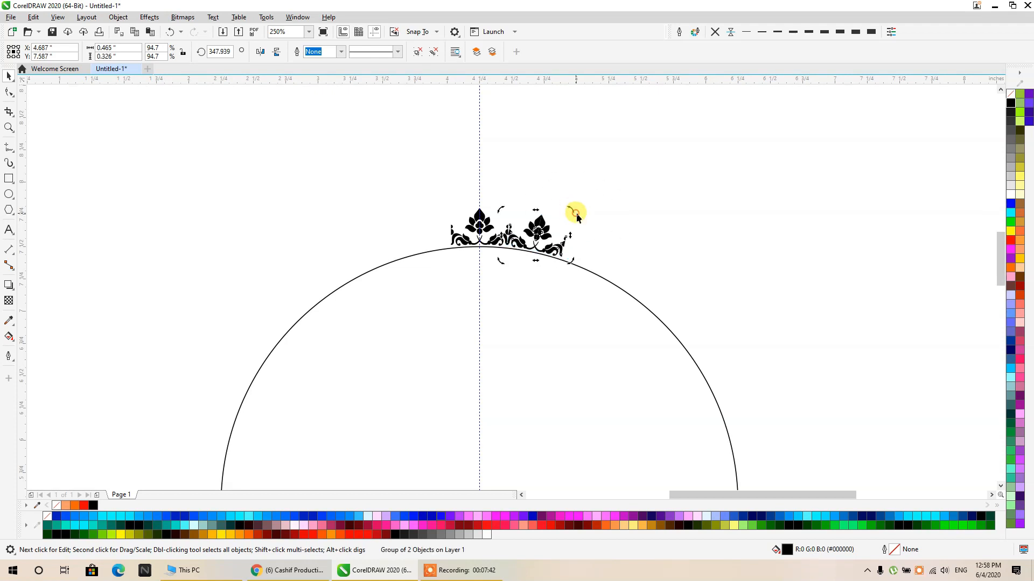
{"action": "key", "text": "ctrl+r"}
{"action": "key", "text": "ctrl+r"}
{"action": "key", "text": "ctrl+r"}
{"action": "key", "text": "ctrl+r"}
{"action": "key", "text": "ctrl+r"}
{"action": "key", "text": "ctrl+r"}
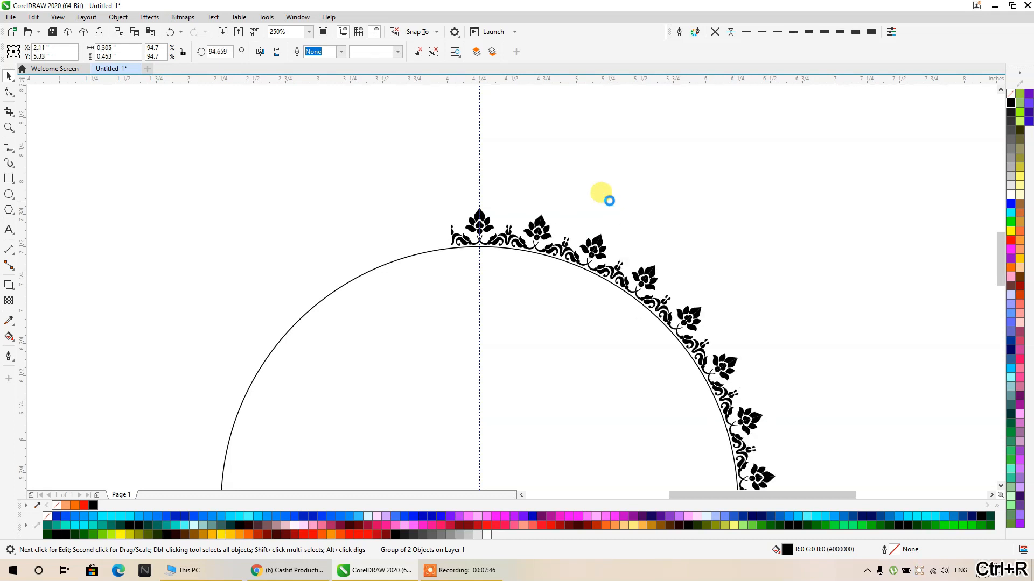
{"action": "key", "text": "ctrl+r"}
{"action": "key", "text": "ctrl+r"}
{"action": "key", "text": "ctrl+r"}
{"action": "key", "text": "ctrl+r"}
{"action": "key", "text": "ctrl+r"}
{"action": "key", "text": "ctrl+r"}
{"action": "key", "text": "ctrl+r"}
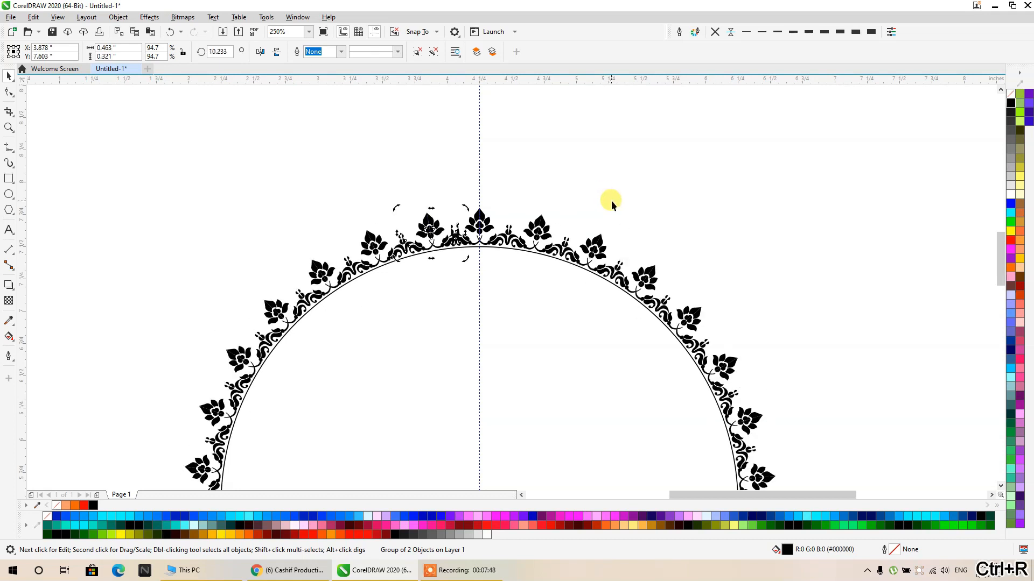
{"action": "left_click", "coordinate": [635, 167]}
{"action": "scroll", "coordinate": [493, 225], "scroll_direction": "up", "scroll_amount": 5}
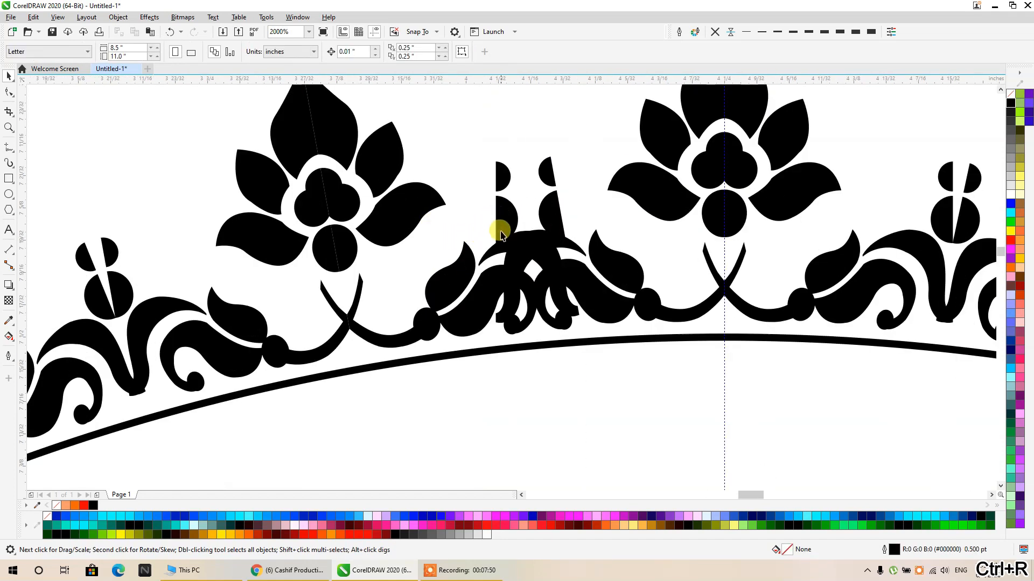
{"action": "left_click", "coordinate": [509, 225], "text": "ctrl"}
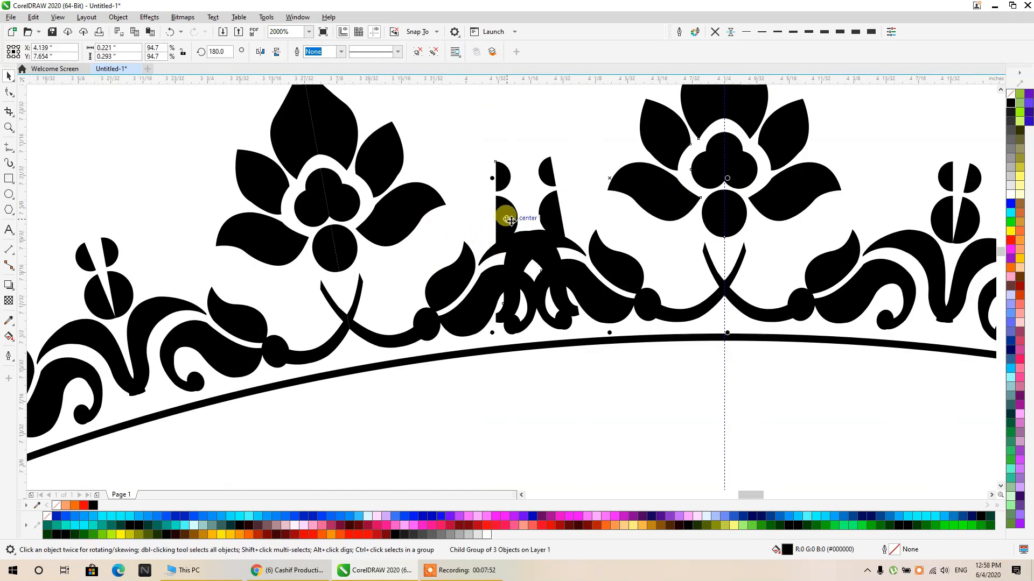
{"action": "key", "text": "Delete"}
{"action": "key", "text": "ctrl+z"}
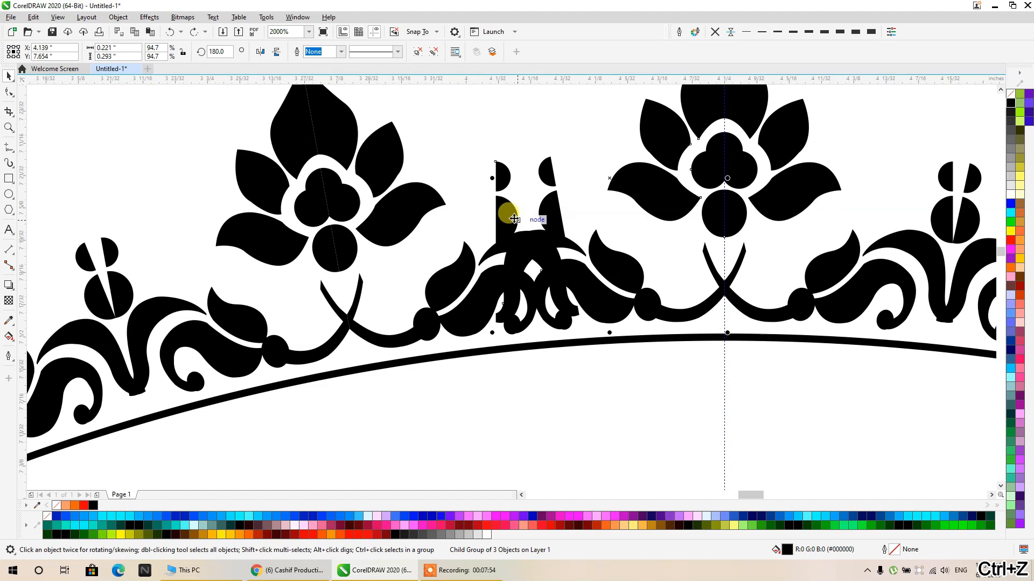
- Delete the scroll group of the last rotated copy that overlaps the first ornament
{"action": "left_click", "coordinate": [506, 217], "text": "ctrl"}
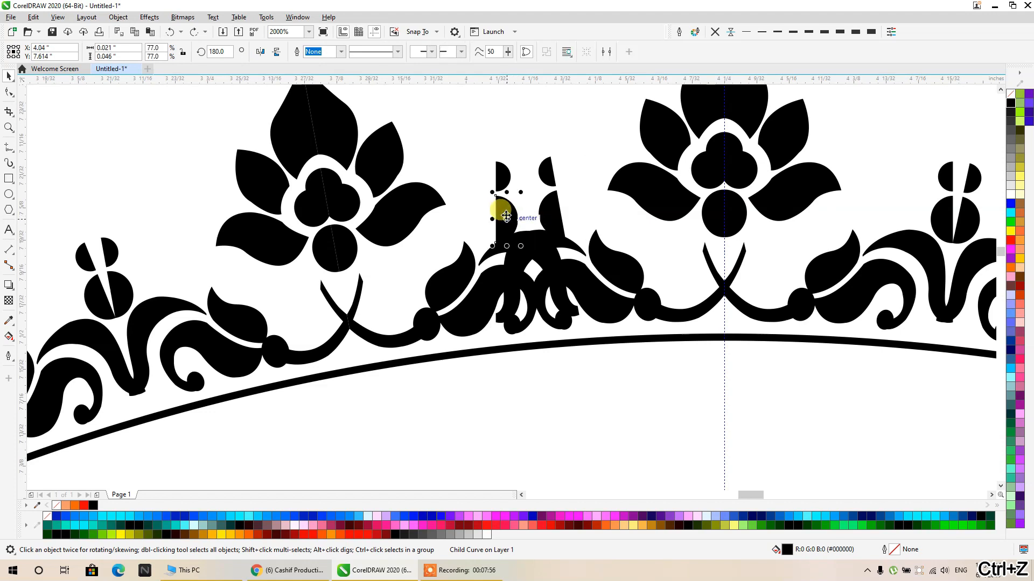
{"action": "left_click", "coordinate": [503, 175], "text": "ctrl"}
{"action": "left_click", "coordinate": [546, 178], "text": "ctrl"}
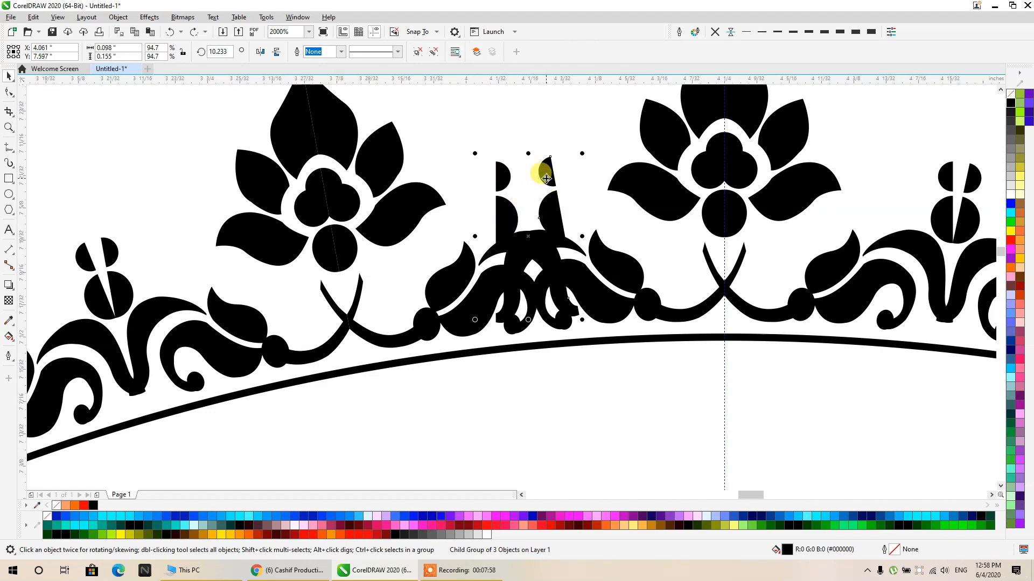
{"action": "key", "text": "Delete"}
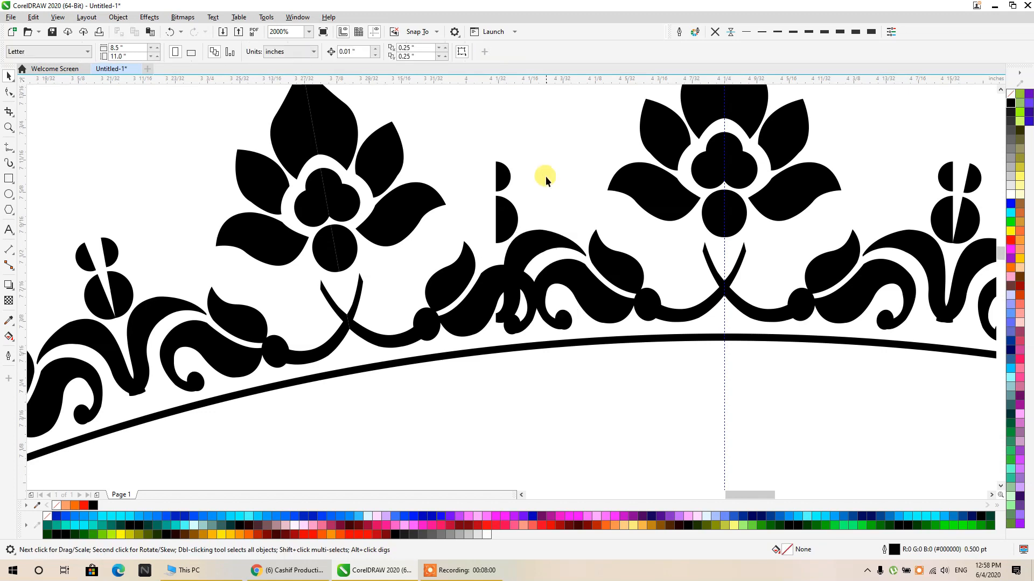
- Move the plain circle out of the ornament ring to about X 8.958, Y 5.758 inches
{"action": "scroll", "coordinate": [545, 176], "scroll_direction": "down", "scroll_amount": 7}
{"action": "scroll", "coordinate": [544, 175], "scroll_direction": "down", "scroll_amount": 2}
{"action": "scroll", "coordinate": [536, 211], "scroll_direction": "up", "scroll_amount": 2}
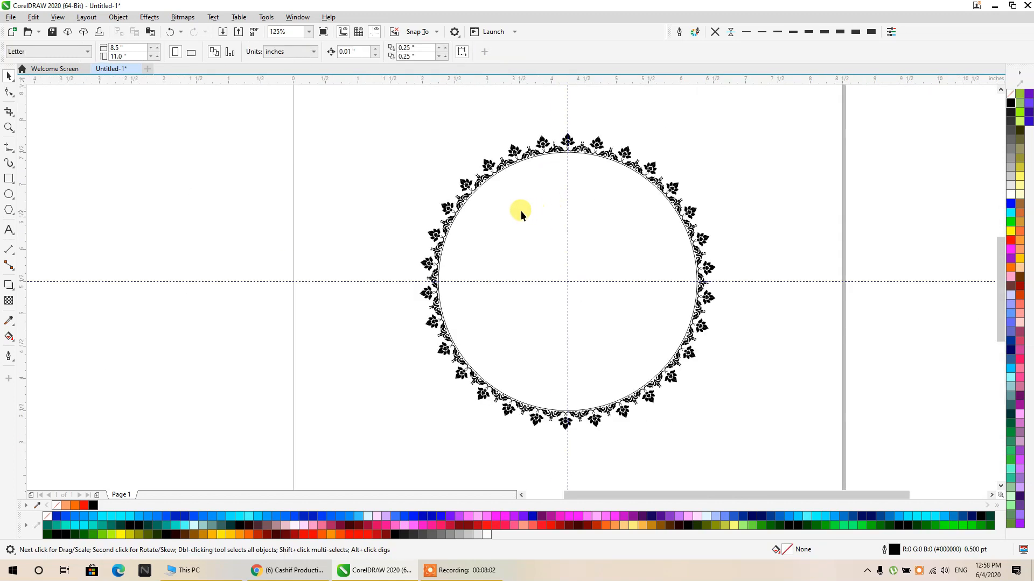
{"action": "left_click_drag", "start_coordinate": [492, 209], "coordinate": [797, 192]}
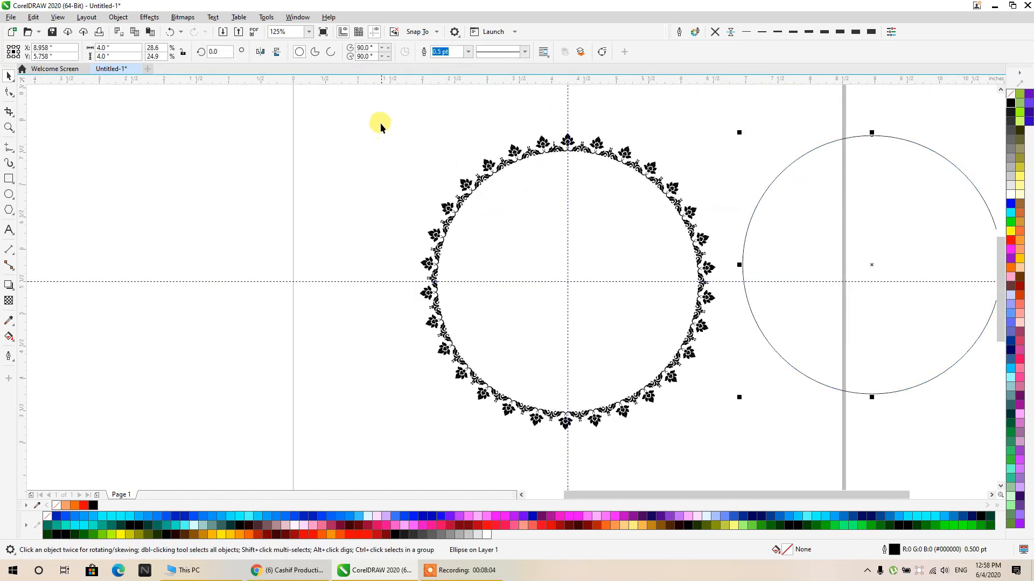
- Try to weld all ornament copies of the ring into a single curve, and undo the weld
{"action": "left_click_drag", "start_coordinate": [380, 122], "coordinate": [735, 454]}
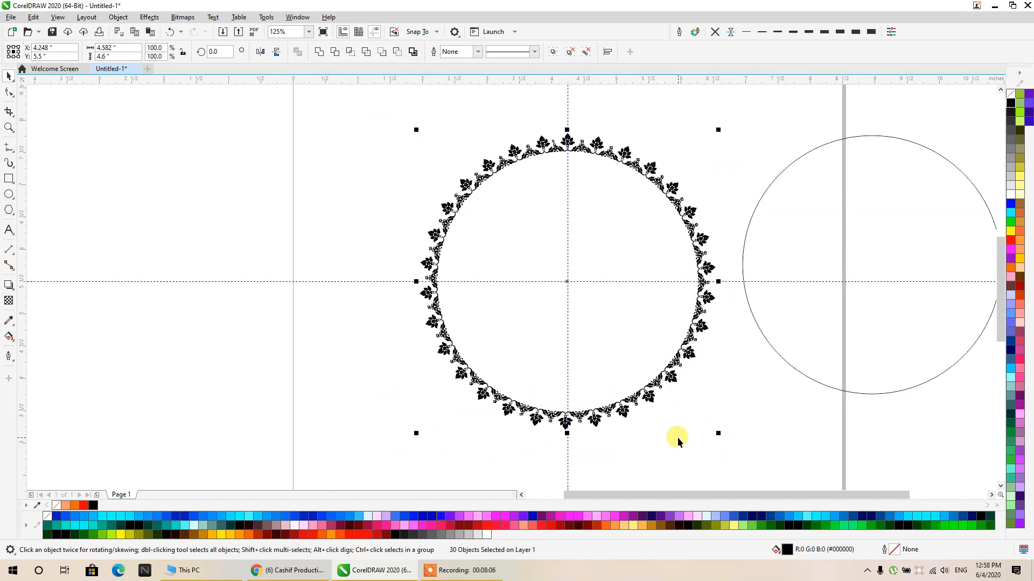
{"action": "key", "text": "ctrl+g"}
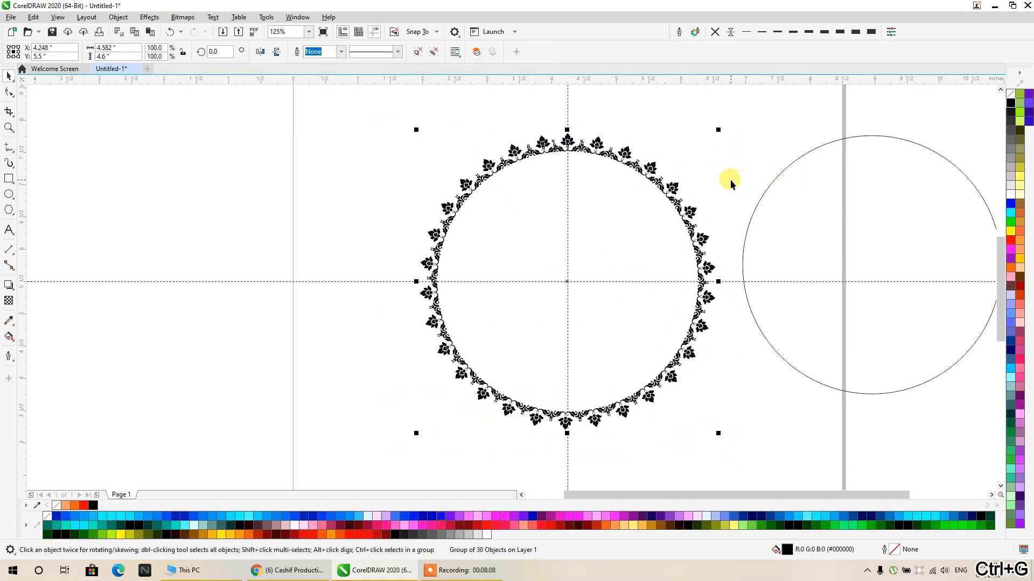
{"action": "left_click", "coordinate": [418, 53]}
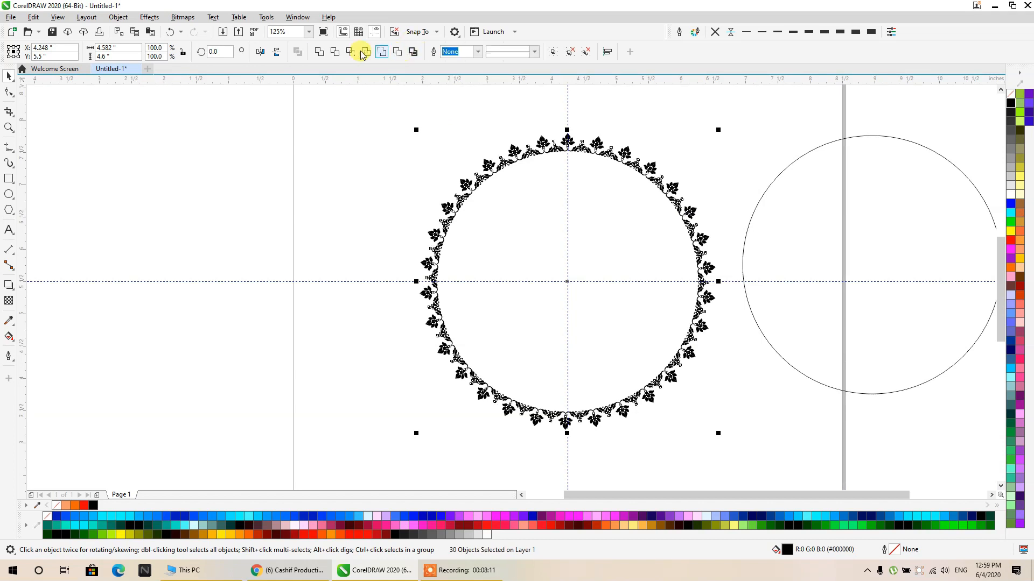
{"action": "left_click", "coordinate": [320, 54]}
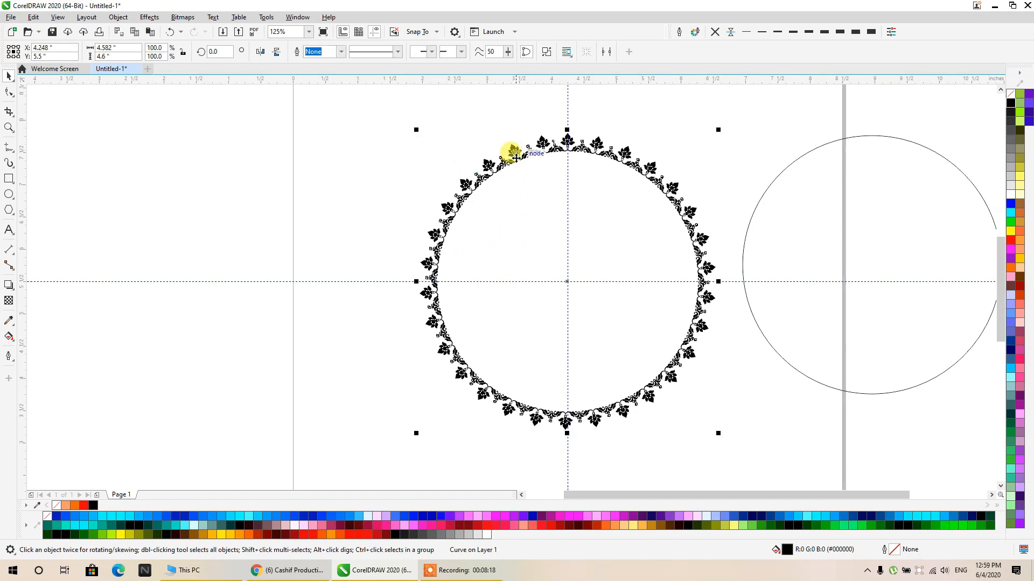
{"action": "key", "text": "ctrl+z"}
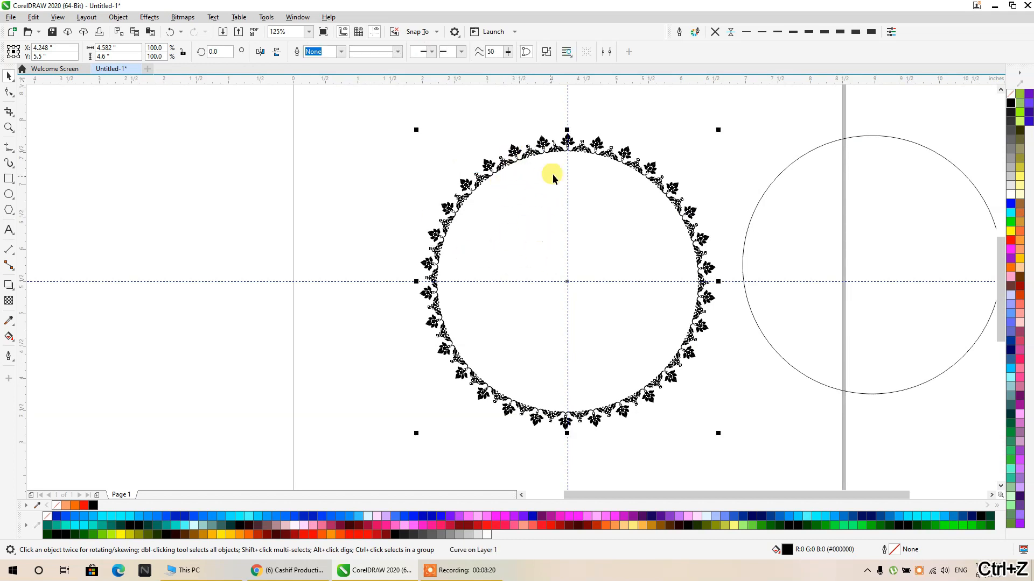
{"action": "left_click_drag", "start_coordinate": [588, 147], "coordinate": [136, 144]}
{"action": "left_click", "coordinate": [540, 146]}
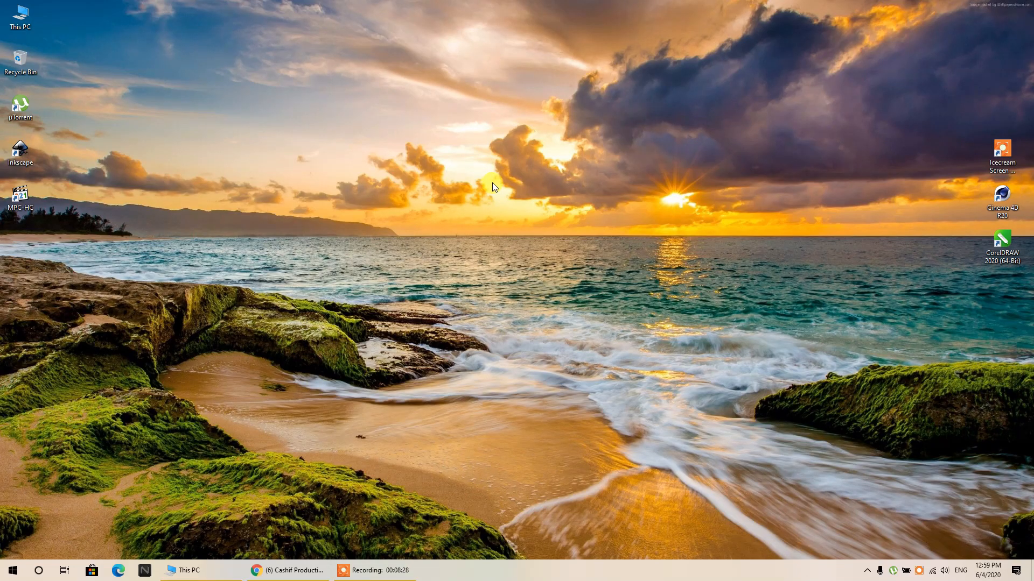
- Restart CorelDRAW, maximize its window and create a new RGB Letter document, 8.5 by 11 inches at 300 dpi
{"action": "double_click", "coordinate": [1003, 245]}
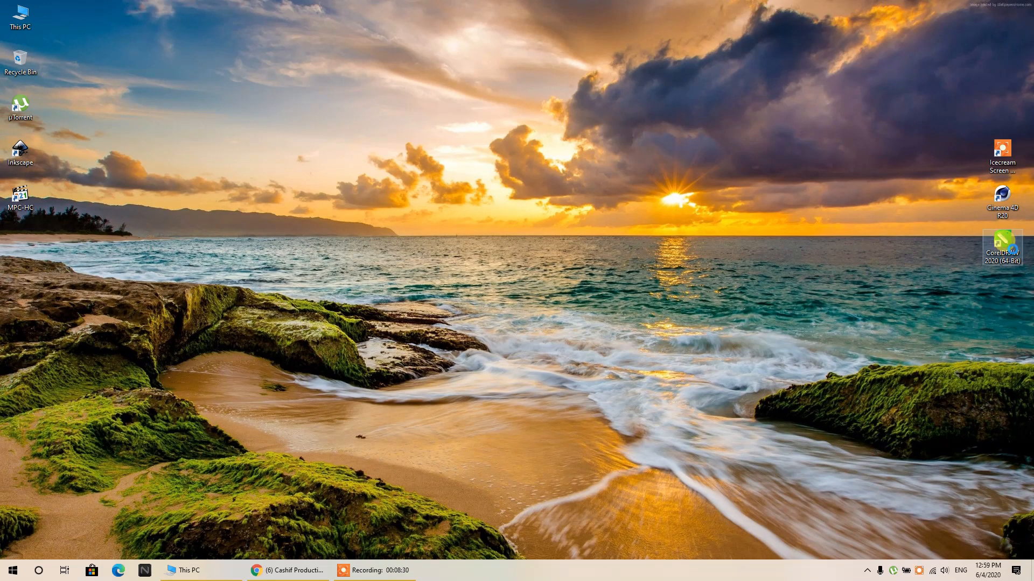
{"action": "right_click", "coordinate": [1013, 250]}
{"action": "left_click", "coordinate": [982, 260]}
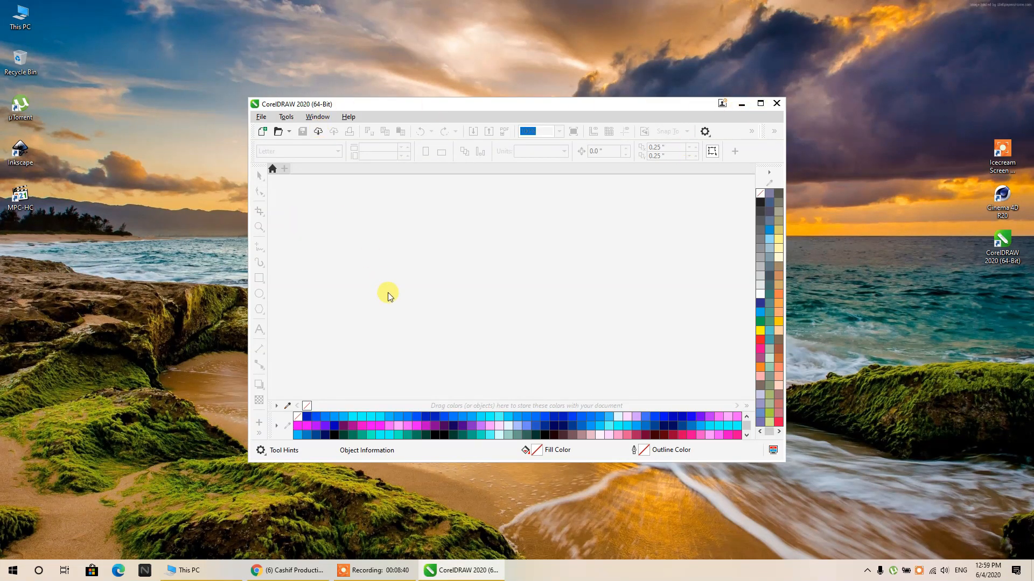
{"action": "left_click", "coordinate": [756, 104]}
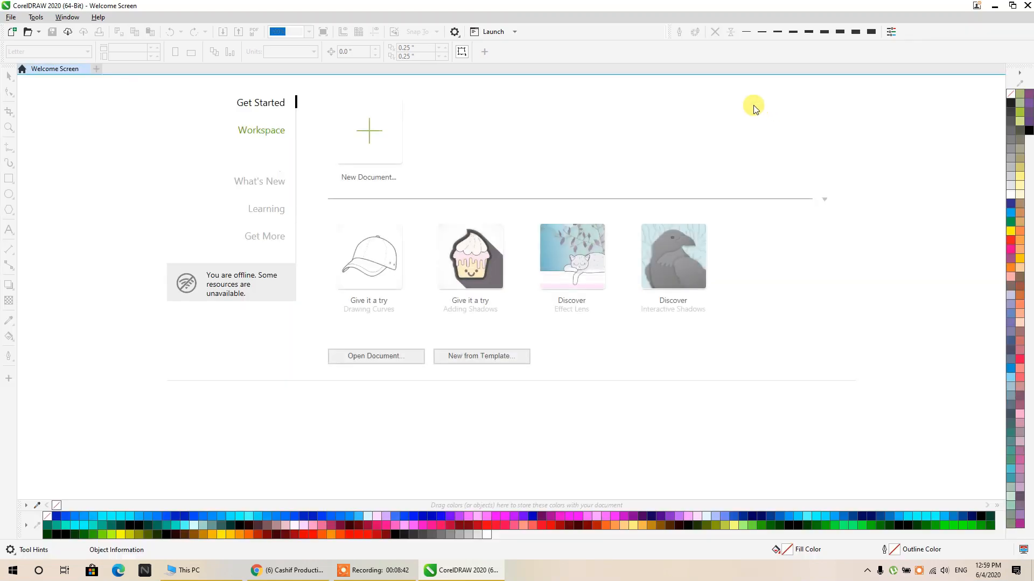
{"action": "left_click", "coordinate": [396, 132]}
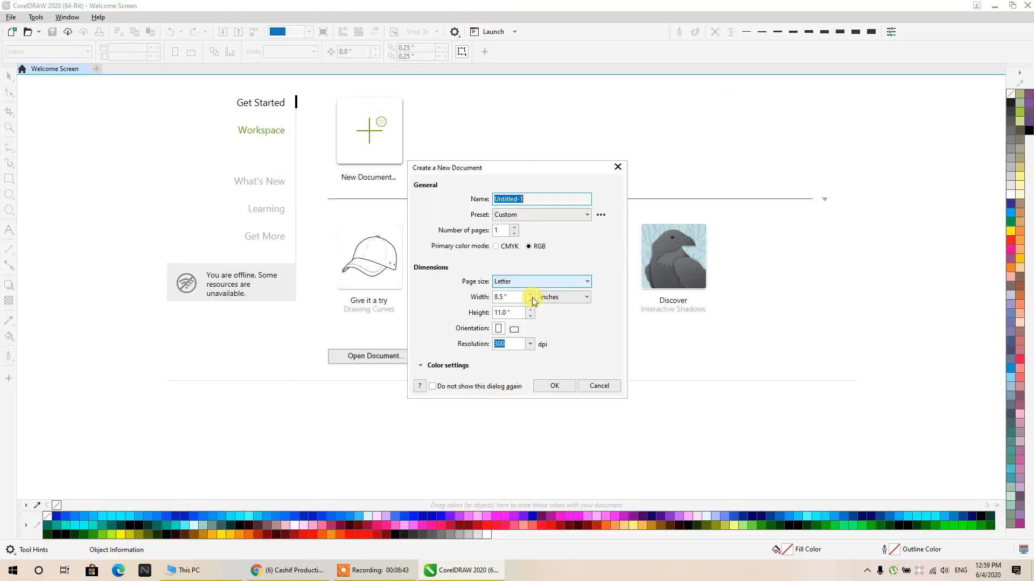
{"action": "left_click", "coordinate": [550, 384]}
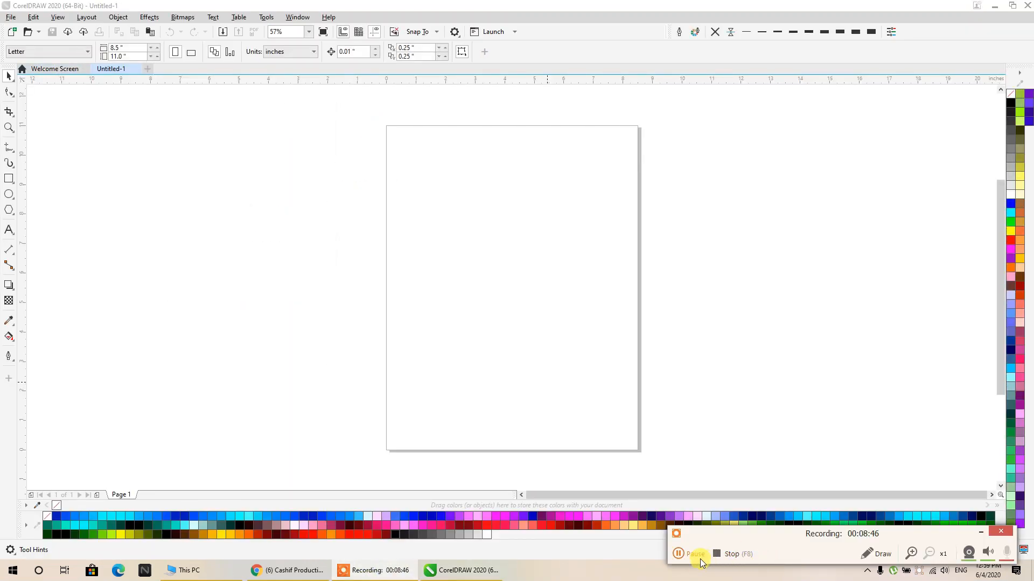
{"action": "left_click", "coordinate": [695, 554]}
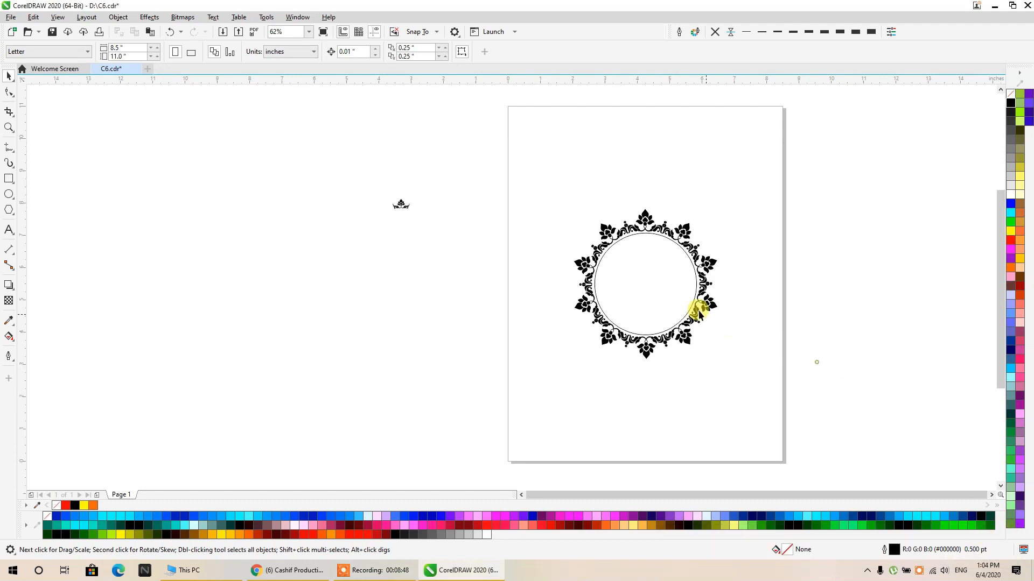
- Make a concentric copy of the circle inside the ornament ring, 3.022 inches in diameter, and give it a thicker outline
{"action": "scroll", "coordinate": [654, 257], "scroll_direction": "up", "scroll_amount": 4}
{"action": "left_click", "coordinate": [504, 193]}
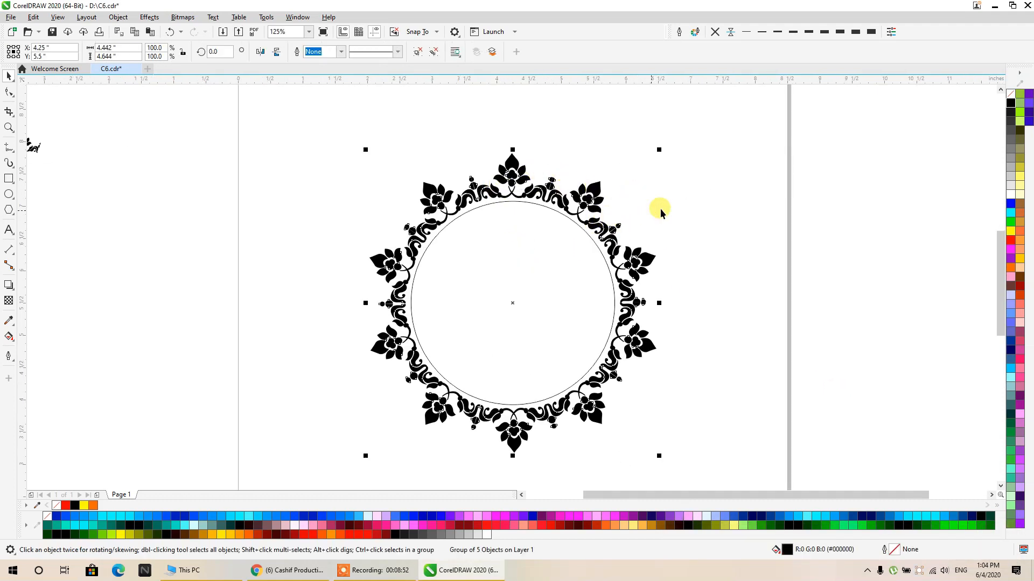
{"action": "left_click", "coordinate": [697, 199]}
{"action": "left_click", "coordinate": [573, 252]}
{"action": "left_click_drag", "start_coordinate": [523, 322], "coordinate": [547, 311]}
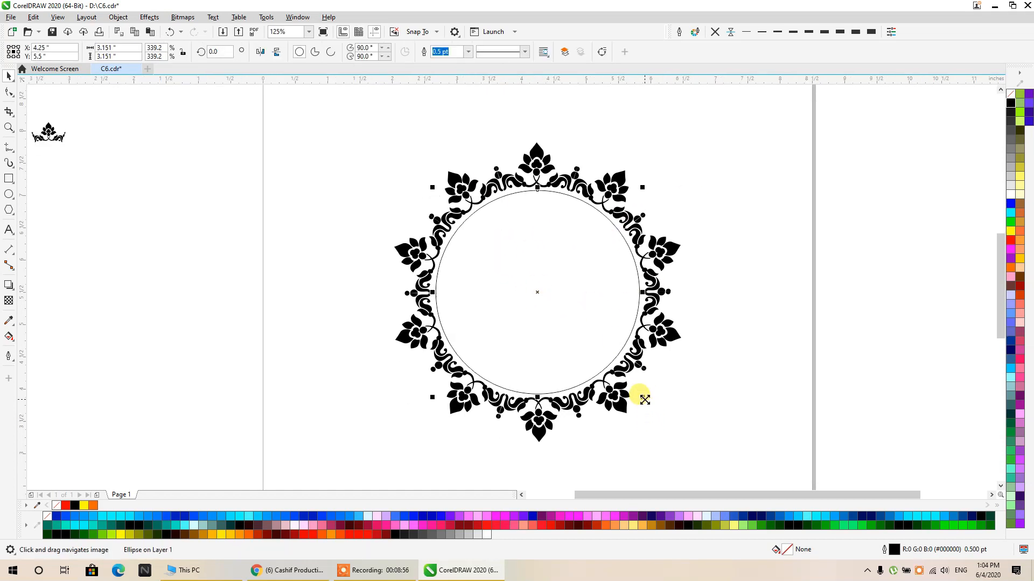
{"action": "left_click_drag", "start_coordinate": [645, 400], "coordinate": [638, 393]}
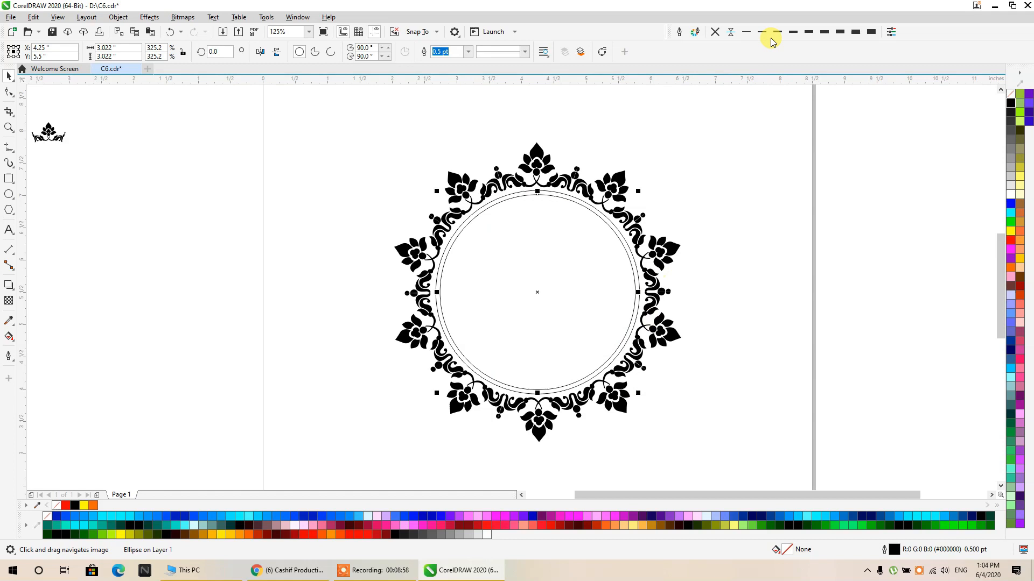
{"action": "left_click", "coordinate": [823, 34]}
{"action": "left_click", "coordinate": [740, 196]}
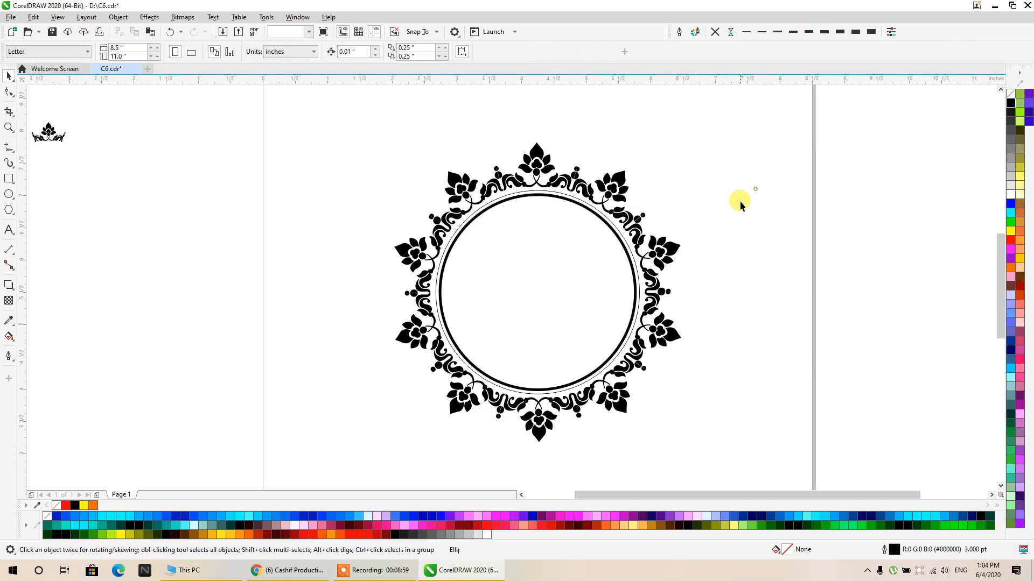
- Give the thin circle just inside the ornament ring a 1.0 pt outline with a dotted line style
{"action": "left_click", "coordinate": [624, 245]}
{"action": "left_click", "coordinate": [468, 52]}
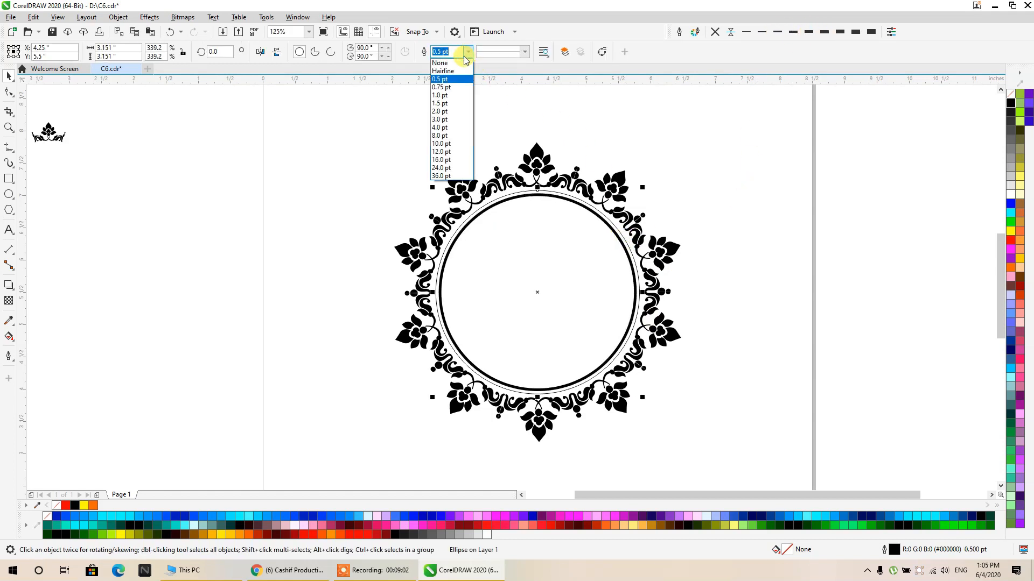
{"action": "left_click", "coordinate": [441, 86]}
{"action": "left_click", "coordinate": [467, 53]}
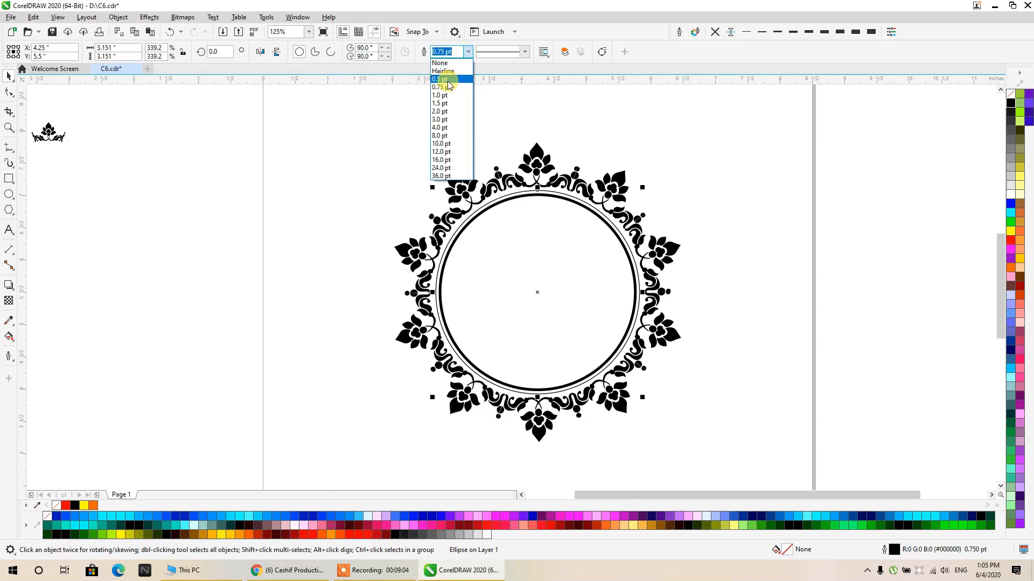
{"action": "left_click", "coordinate": [440, 96]}
{"action": "left_click", "coordinate": [525, 52]}
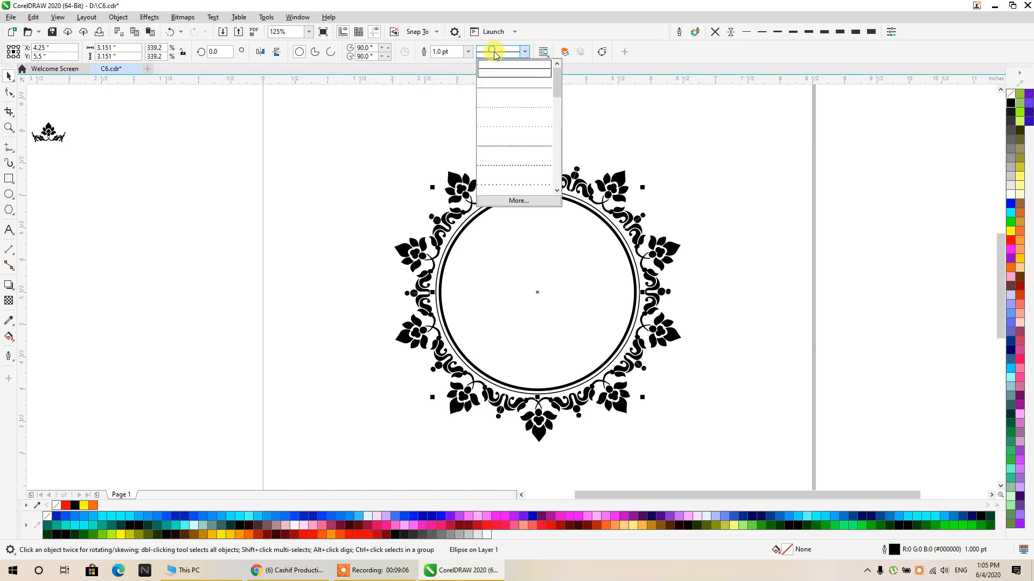
{"action": "left_click", "coordinate": [498, 90]}
- Make an enlarged concentric copy of the dotted circle, 3.261 inches in diameter, and give it a solid 4.0 pt outline
{"action": "scroll", "coordinate": [590, 209], "scroll_direction": "up", "scroll_amount": 2}
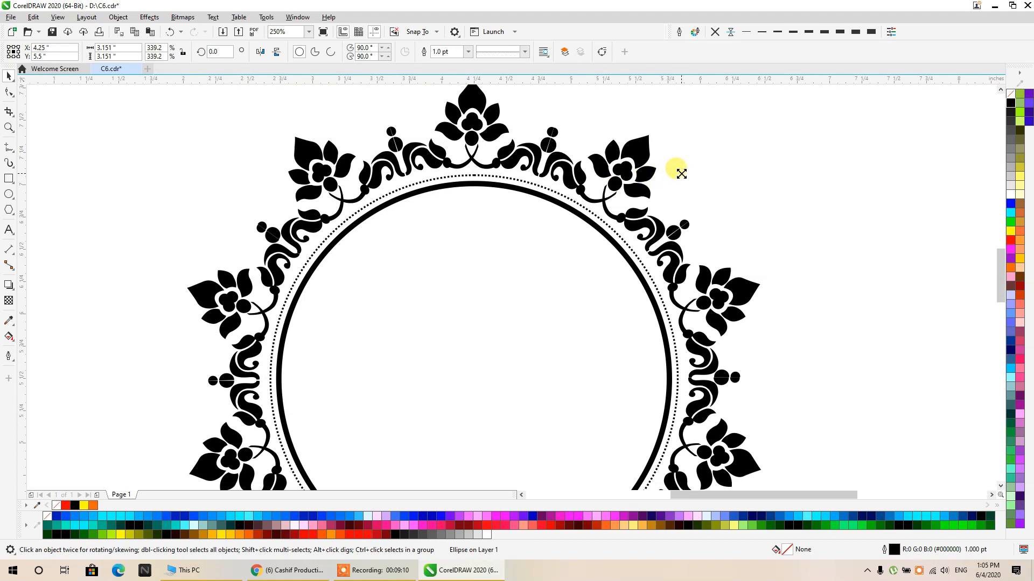
{"action": "left_click_drag", "start_coordinate": [681, 174], "coordinate": [687, 165]}
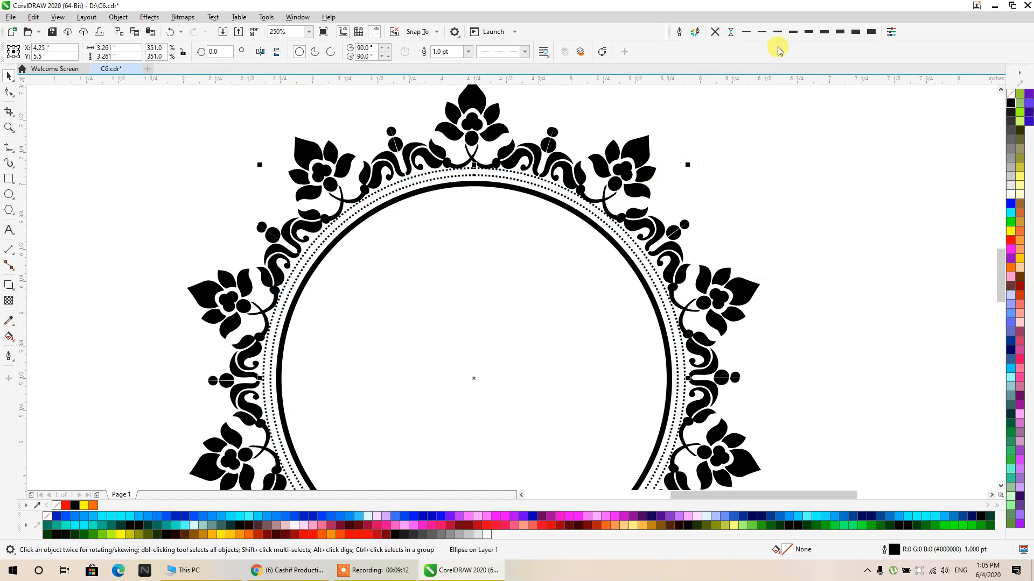
{"action": "left_click", "coordinate": [795, 34]}
{"action": "left_click", "coordinate": [525, 51]}
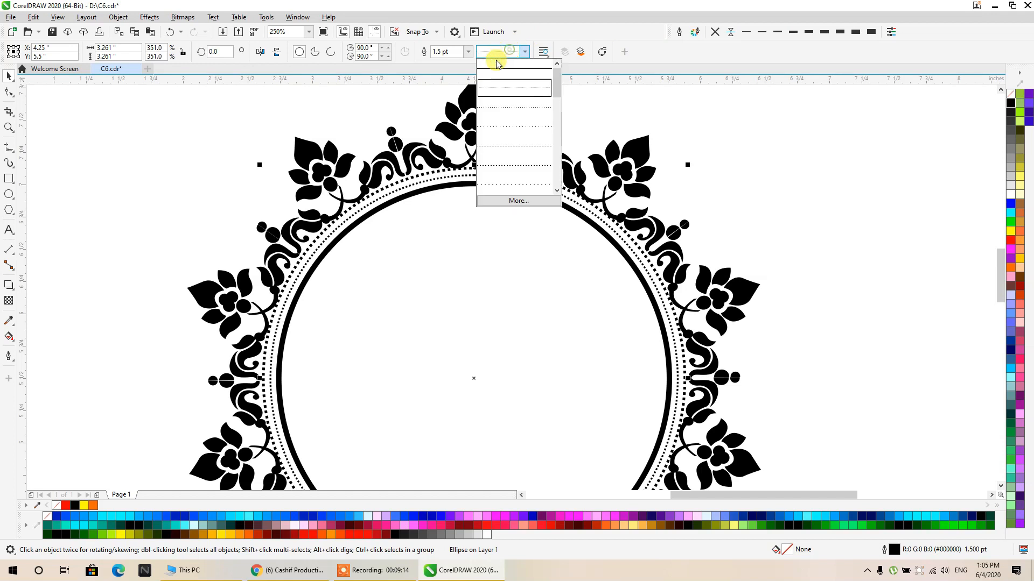
{"action": "left_click", "coordinate": [495, 65]}
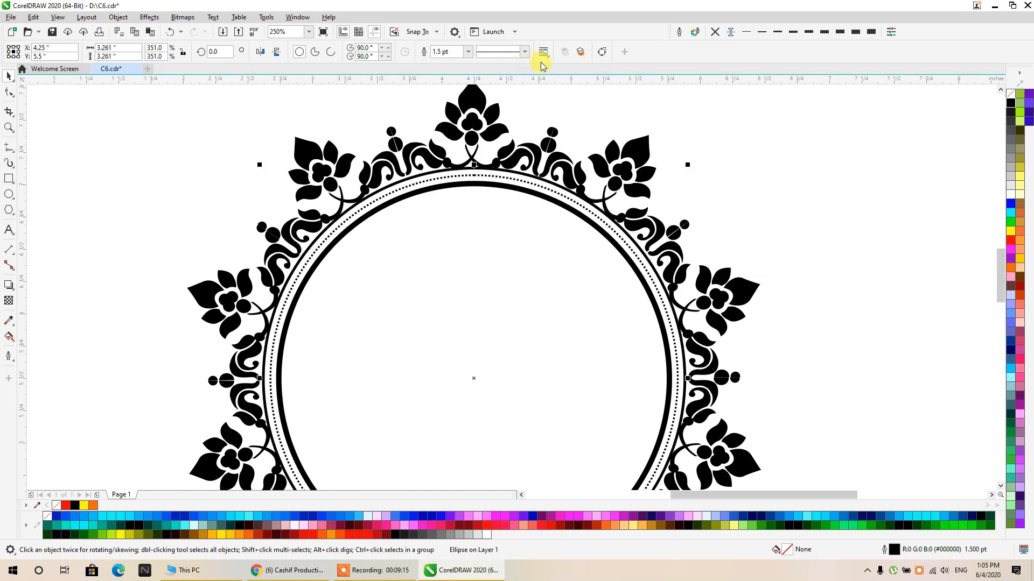
{"action": "left_click", "coordinate": [840, 32]}
{"action": "left_click", "coordinate": [781, 110]}
{"action": "scroll", "coordinate": [688, 150], "scroll_direction": "down", "scroll_amount": 1}
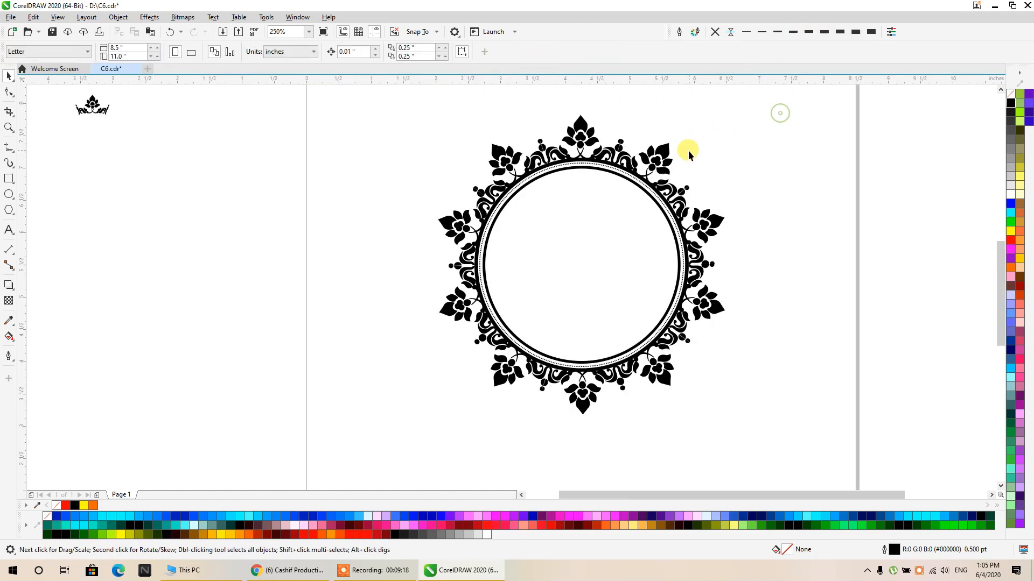
- Convert the outermost circle's outline to an object and weld it with the floral ornament ring
{"action": "left_click_drag", "start_coordinate": [688, 151], "coordinate": [648, 167]}
{"action": "scroll", "coordinate": [599, 189], "scroll_direction": "up", "scroll_amount": 1}
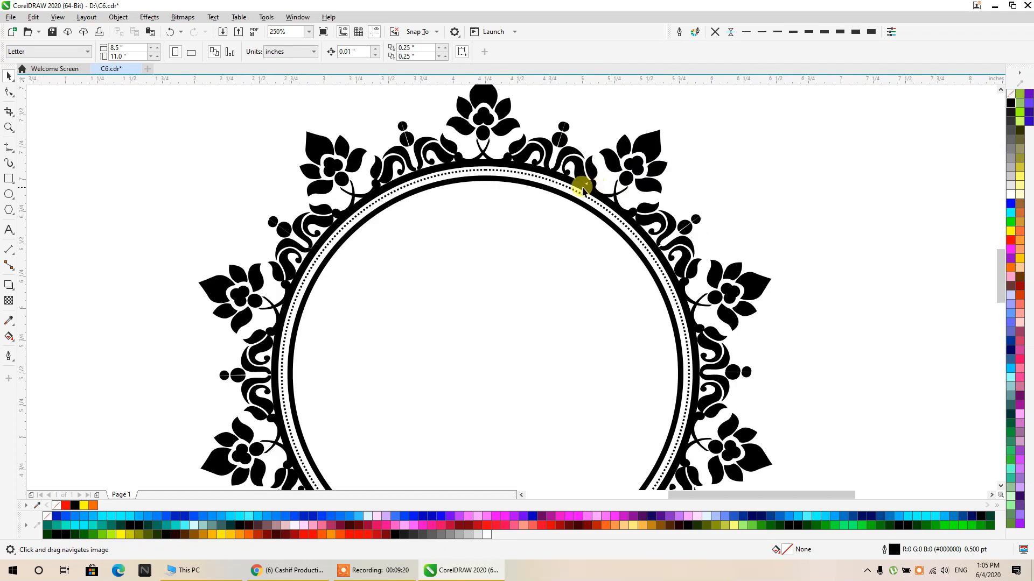
{"action": "left_click", "coordinate": [477, 161]}
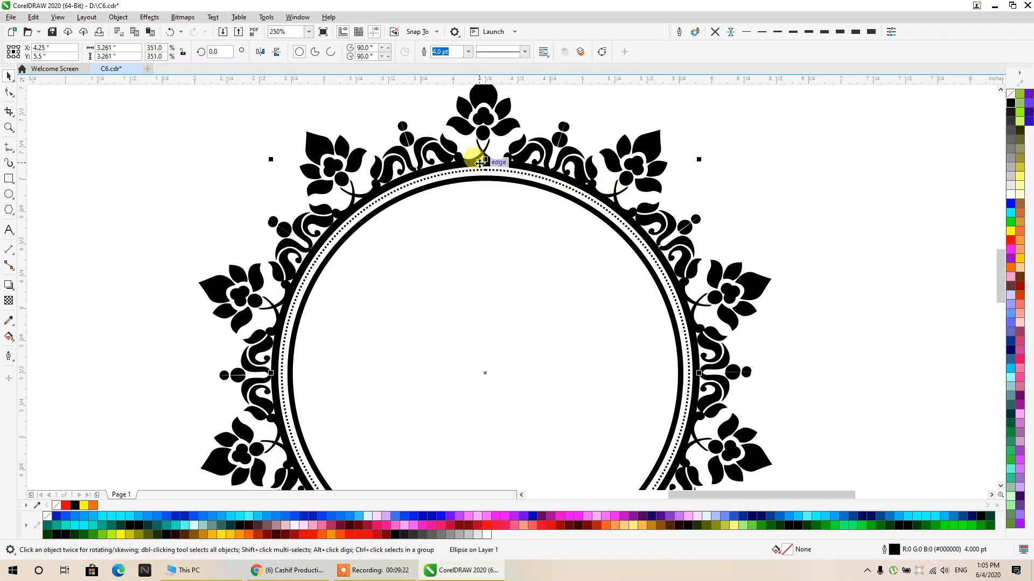
{"action": "key", "text": "ctrl+shift+q"}
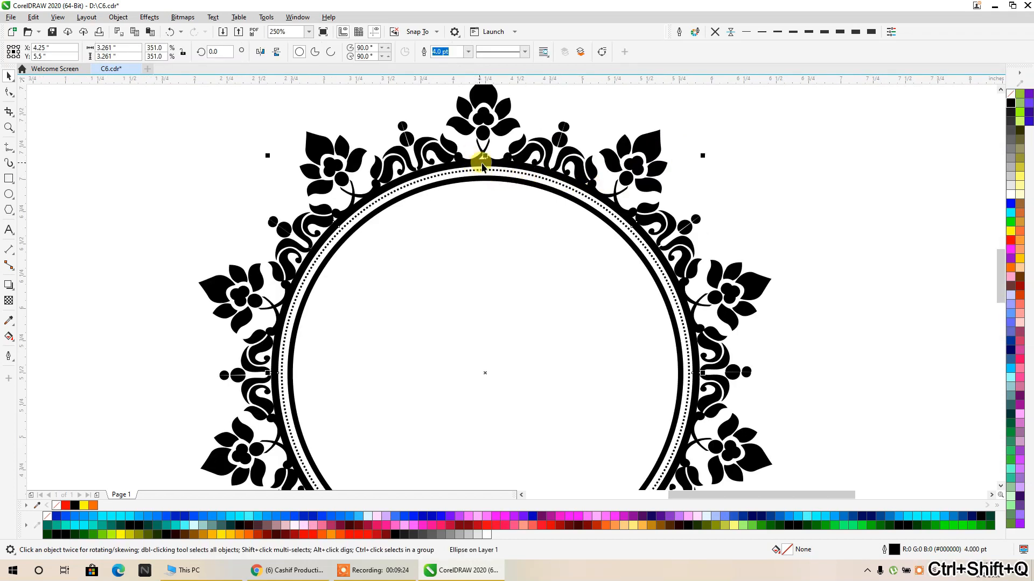
{"action": "left_click", "coordinate": [561, 169], "text": "shift"}
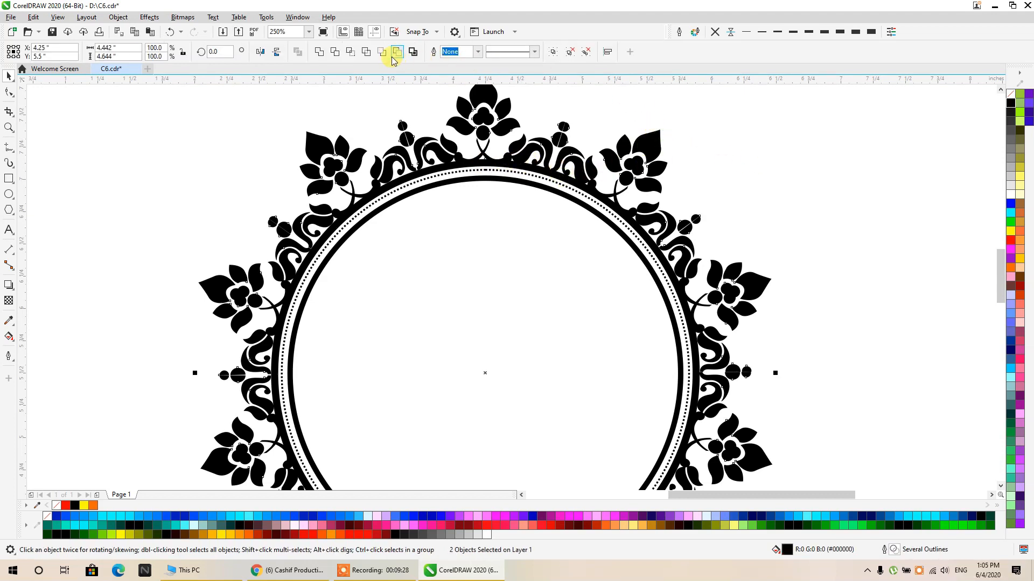
{"action": "left_click", "coordinate": [319, 51]}
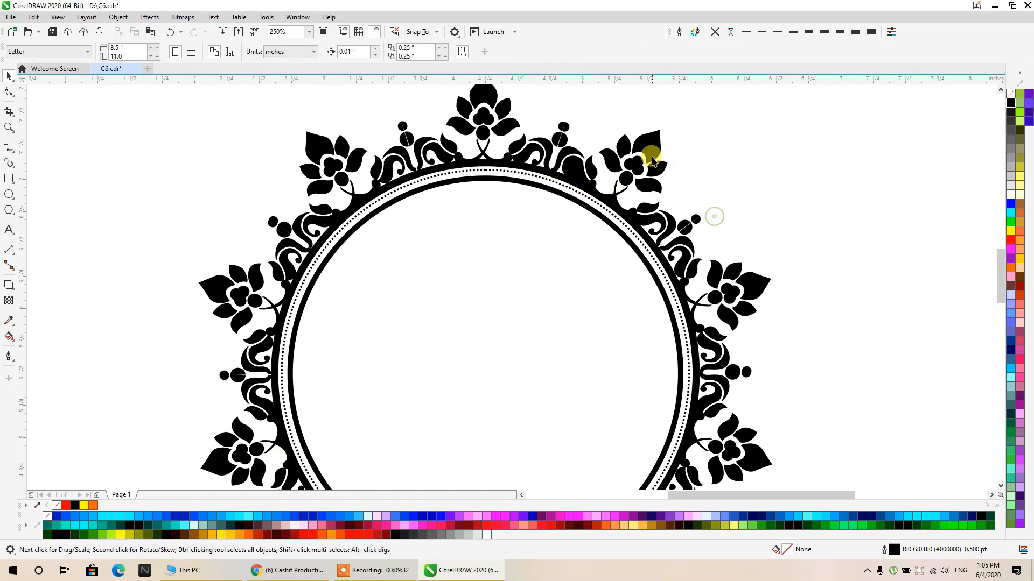
- Try a red fill on the welded ornament ring and settle on light green
{"action": "left_click", "coordinate": [1010, 239]}
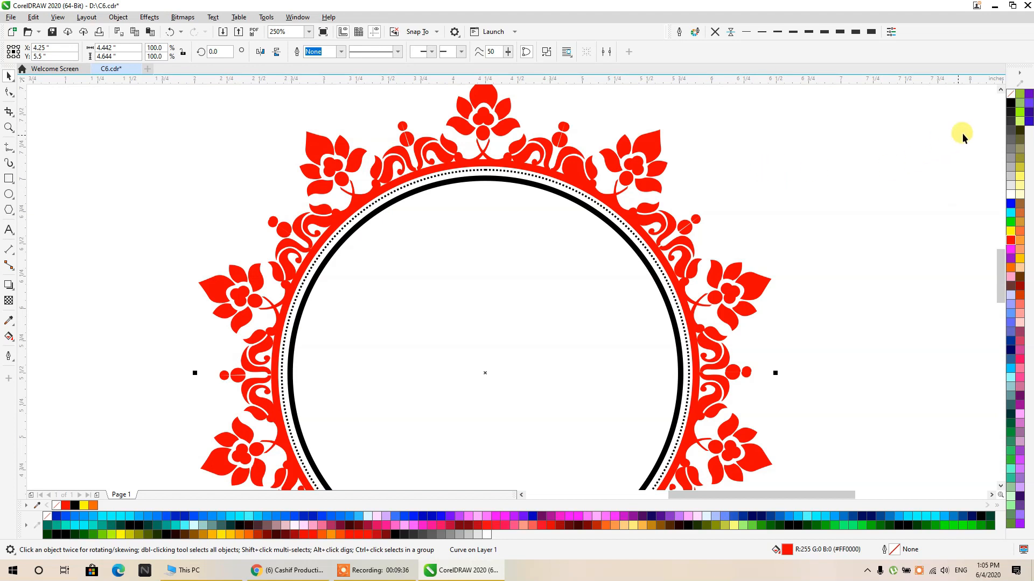
{"action": "left_click", "coordinate": [1020, 102]}
{"action": "left_click", "coordinate": [848, 117]}
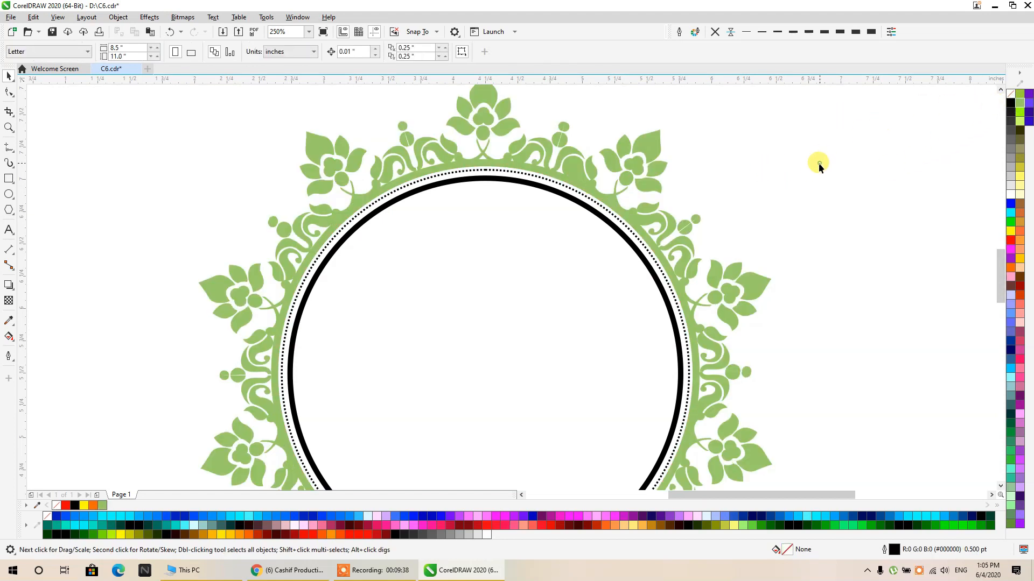
- Set round corners and round line caps for the dotted circle in the Outline Pen settings
{"action": "scroll", "coordinate": [761, 163], "scroll_direction": "down", "scroll_amount": 2}
{"action": "scroll", "coordinate": [712, 181], "scroll_direction": "up", "scroll_amount": 5}
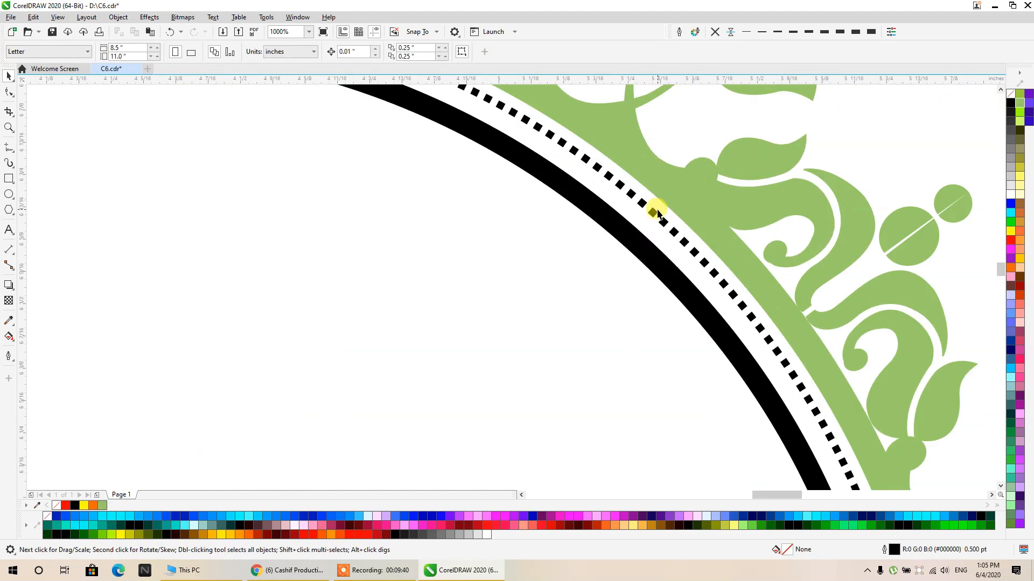
{"action": "left_click", "coordinate": [657, 213]}
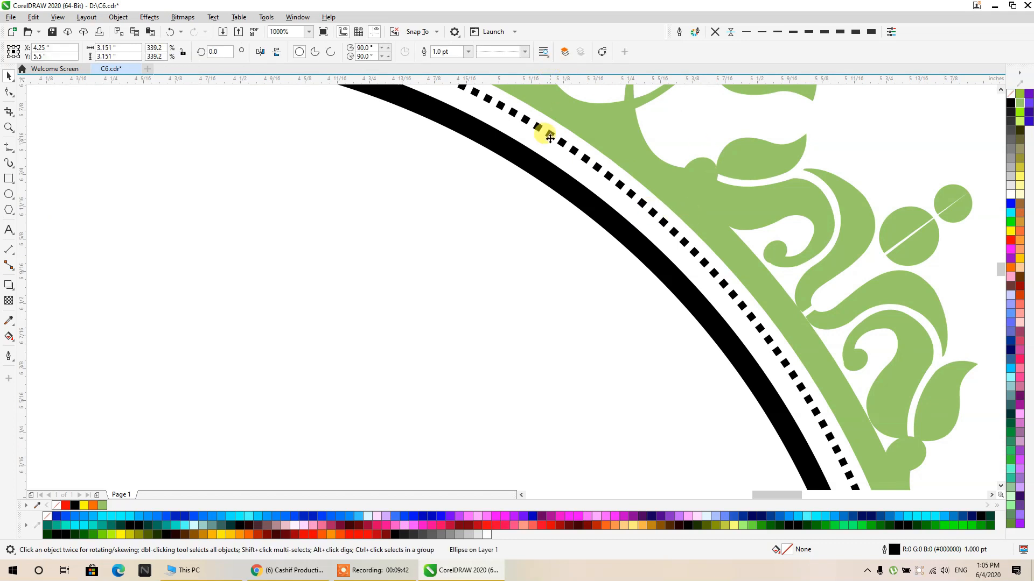
{"action": "left_click", "coordinate": [681, 32]}
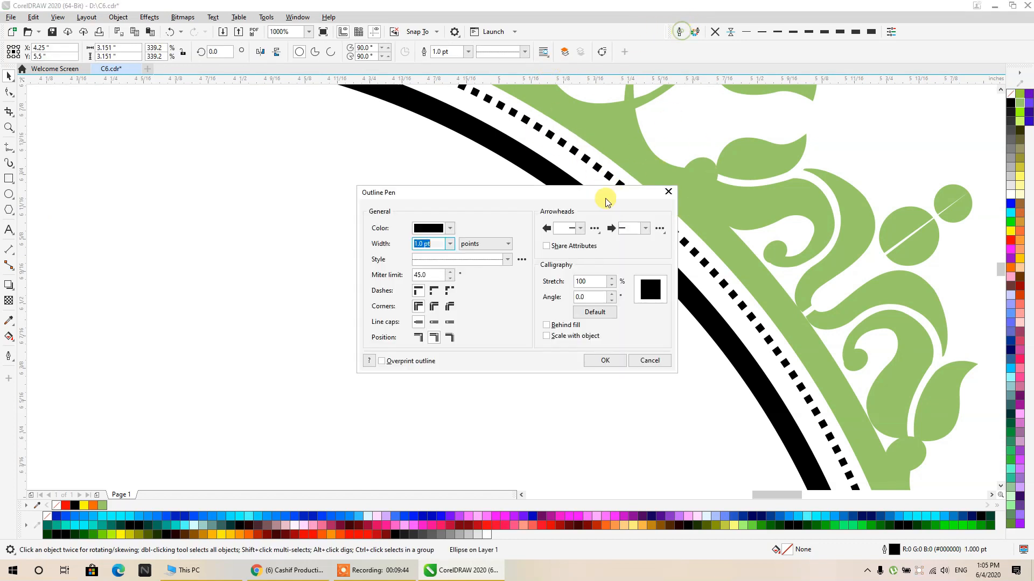
{"action": "left_click", "coordinate": [434, 306]}
{"action": "left_click", "coordinate": [434, 322]}
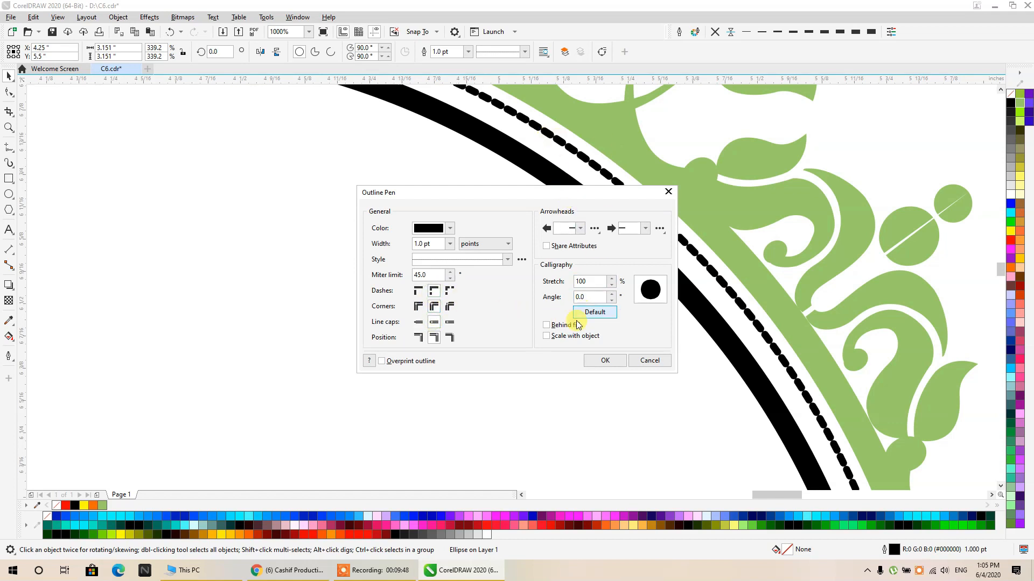
- Try several wider dash patterns on the dotted circle's outline and apply the dash-dot style
{"action": "left_click", "coordinate": [507, 259]}
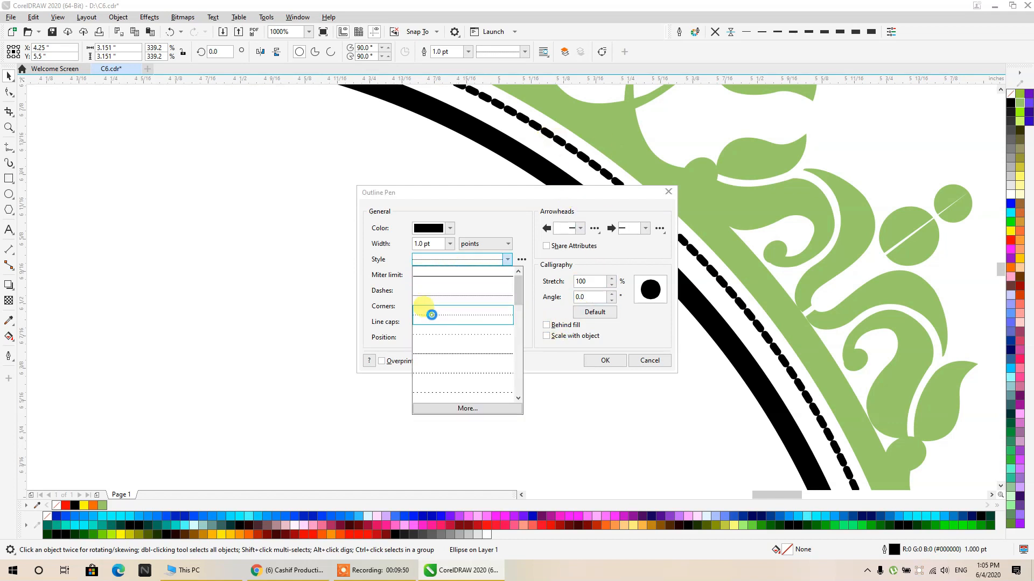
{"action": "left_click", "coordinate": [428, 311]}
{"action": "left_click", "coordinate": [453, 260]}
{"action": "left_click", "coordinate": [441, 340]}
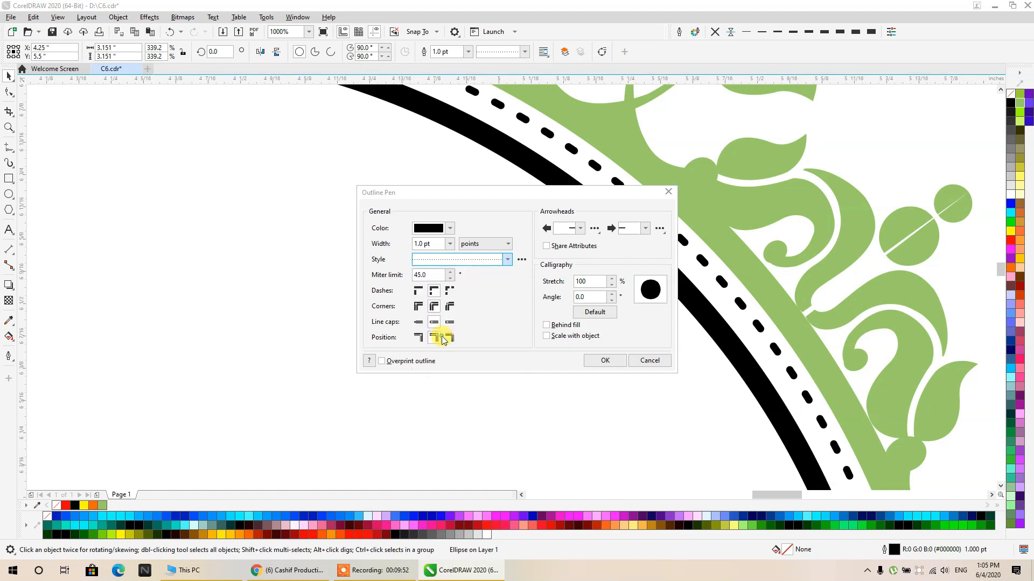
{"action": "left_click", "coordinate": [455, 260]}
{"action": "left_click", "coordinate": [455, 261]}
{"action": "left_click", "coordinate": [454, 261]}
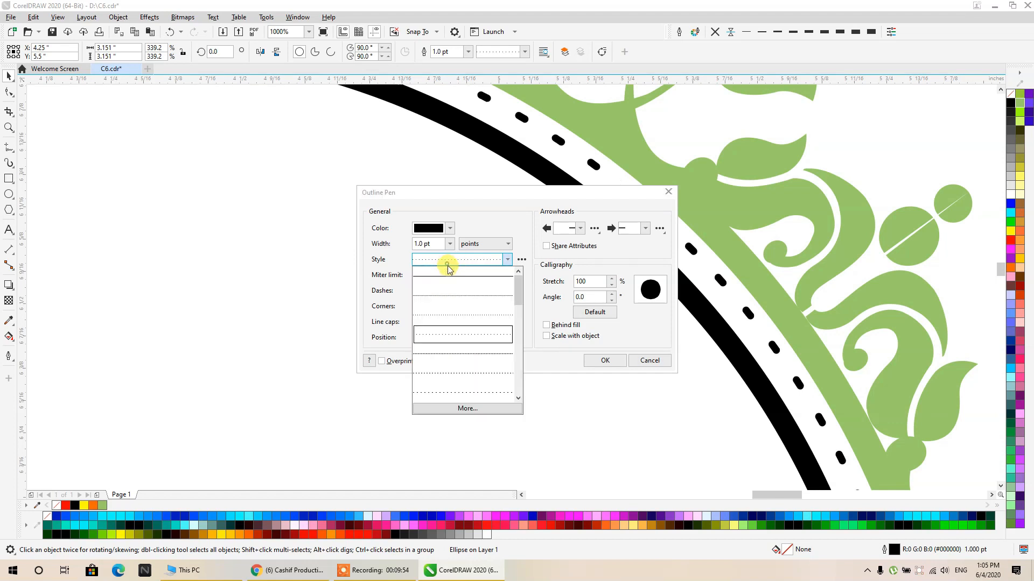
{"action": "left_click", "coordinate": [431, 392]}
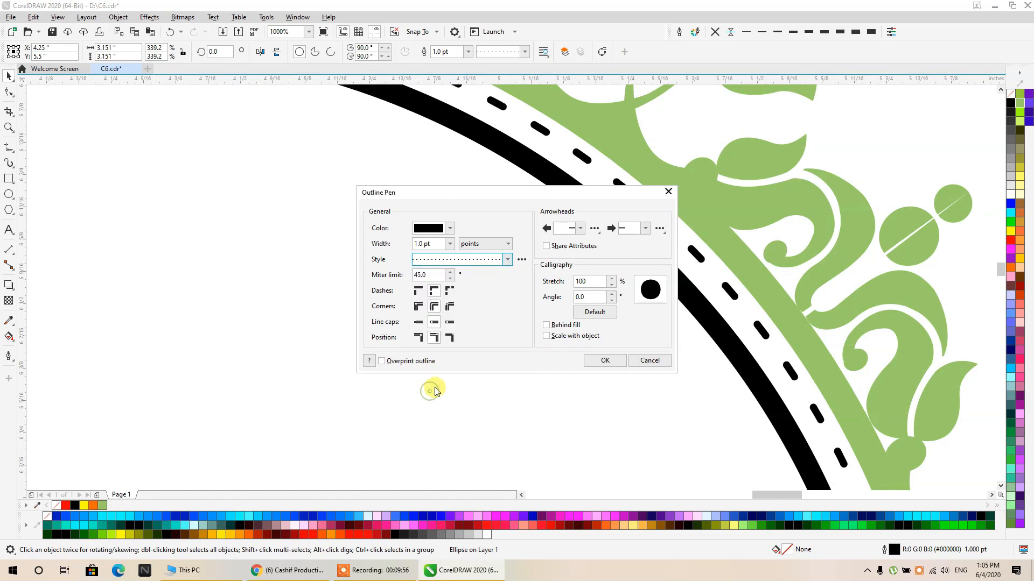
{"action": "left_click", "coordinate": [462, 260]}
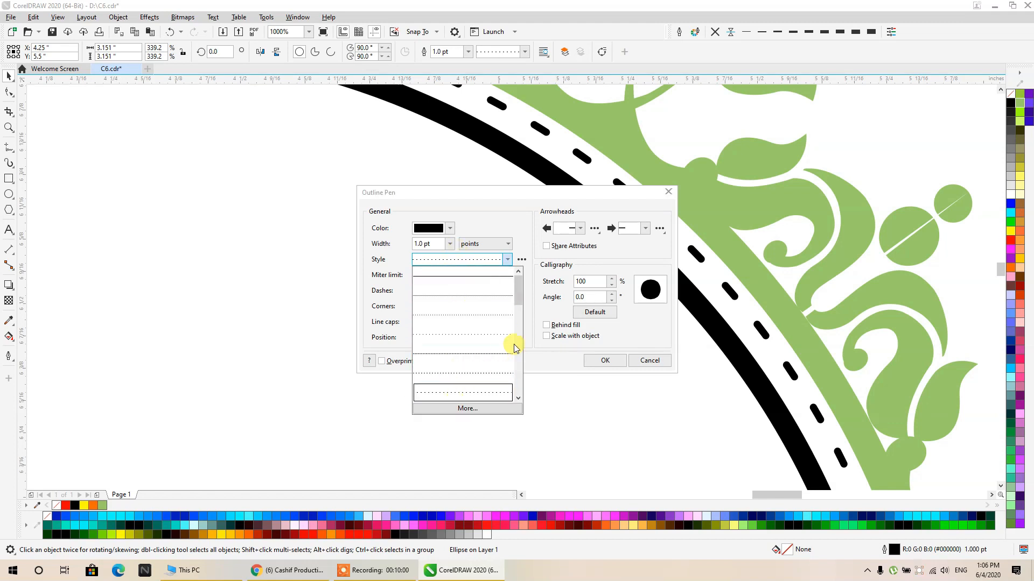
{"action": "left_click_drag", "start_coordinate": [518, 296], "coordinate": [518, 351]}
{"action": "left_click", "coordinate": [473, 316]}
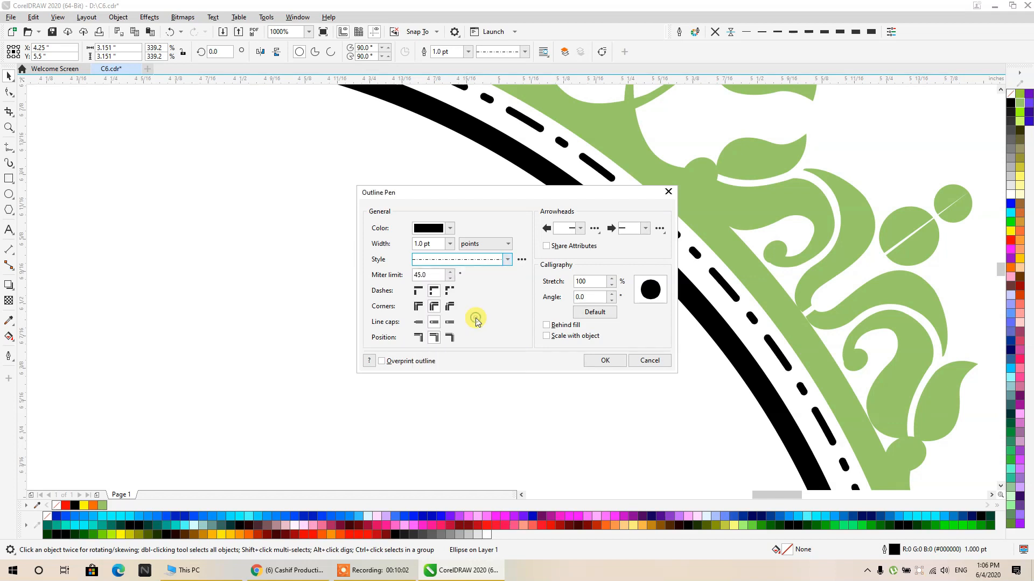
{"action": "left_click", "coordinate": [599, 364]}
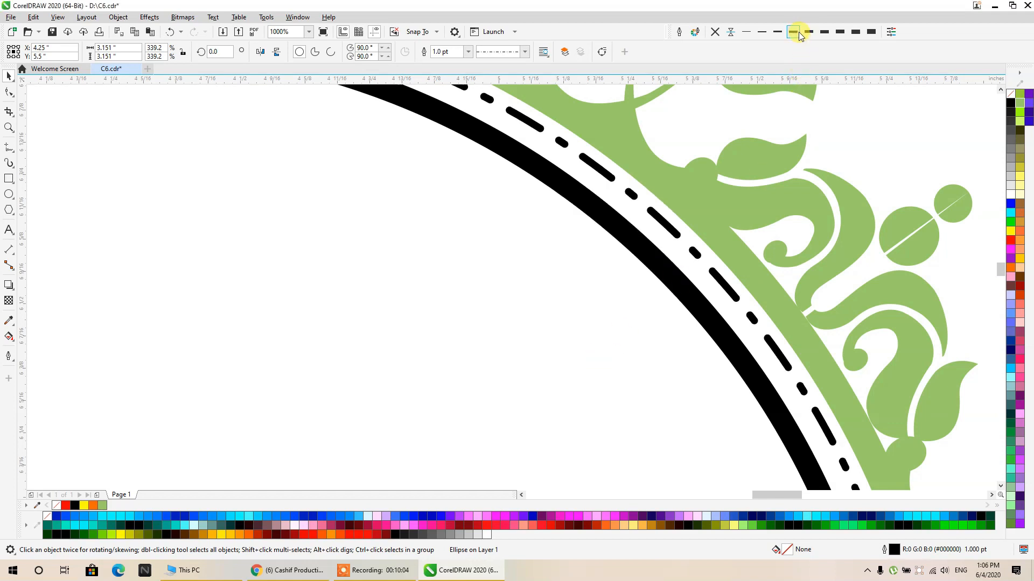
- Reduce the dash-dot circle's outline width to 0.5 pt
{"action": "left_click", "coordinate": [759, 32]}
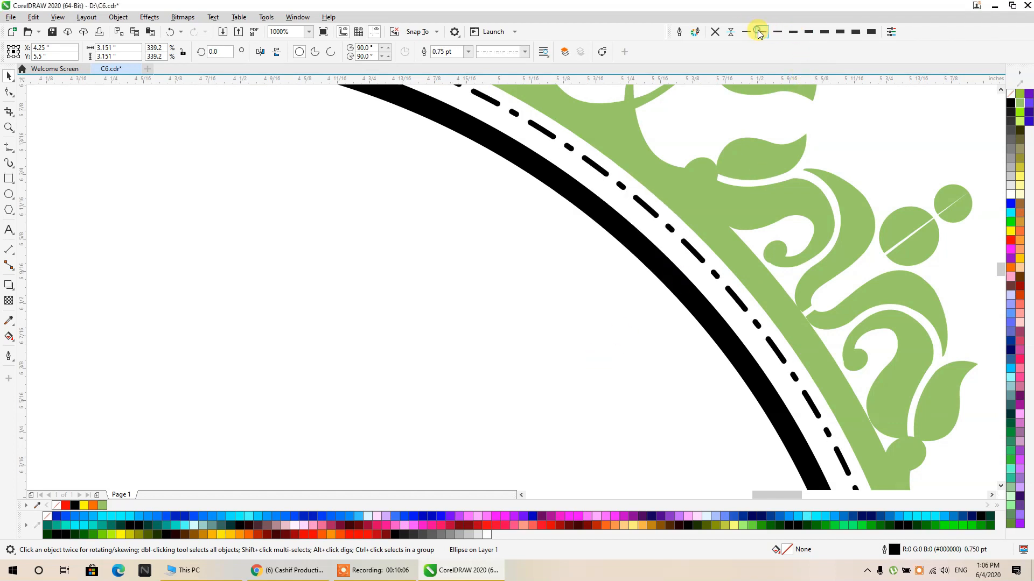
{"action": "left_click", "coordinate": [746, 32]}
{"action": "scroll", "coordinate": [532, 183], "scroll_direction": "down", "scroll_amount": 5}
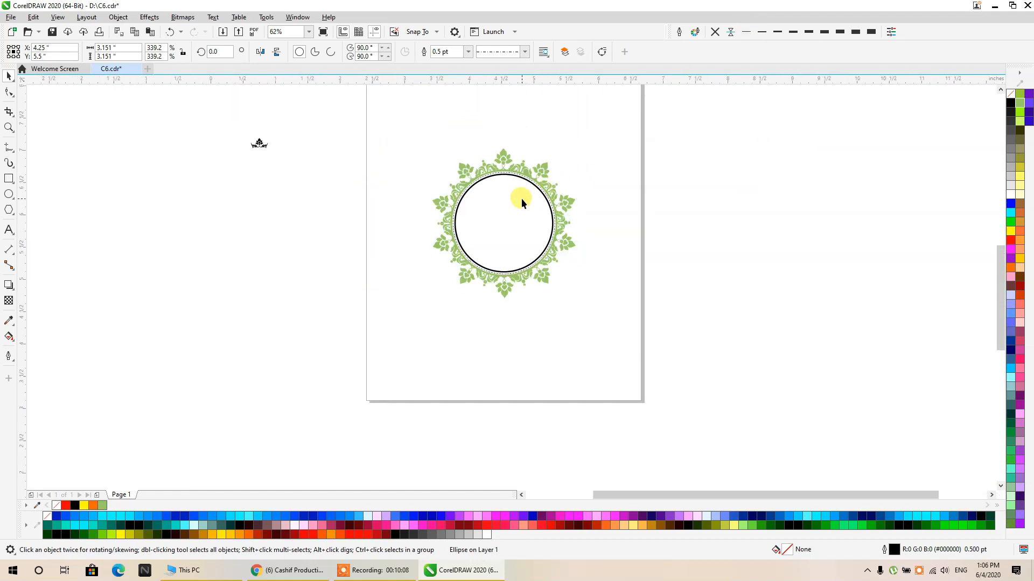
- Select the green ornament ring with both inner circles and weld the three objects together
{"action": "scroll", "coordinate": [564, 225], "scroll_direction": "up", "scroll_amount": 3}
{"action": "scroll", "coordinate": [593, 181], "scroll_direction": "down", "scroll_amount": 3}
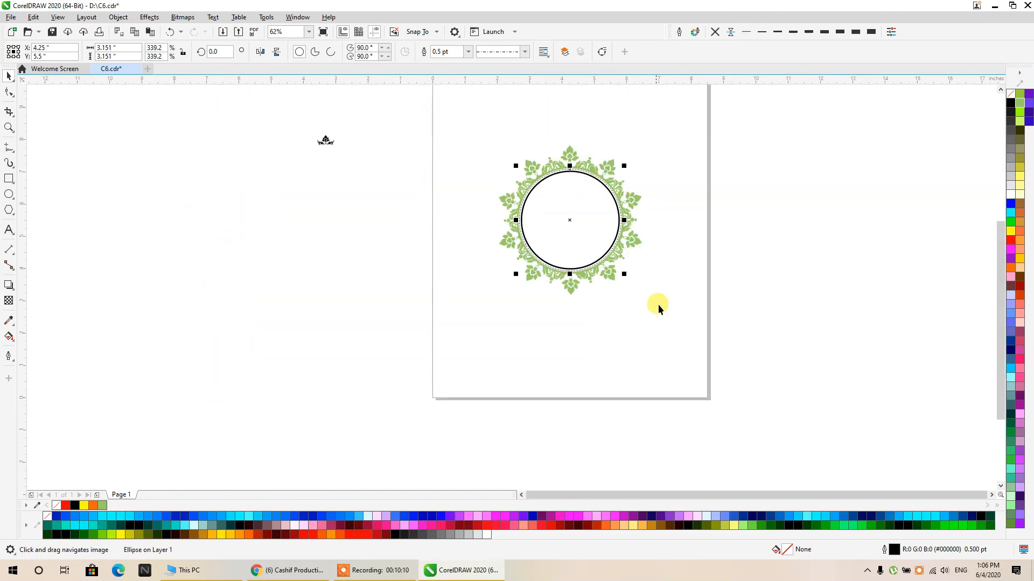
{"action": "left_click_drag", "start_coordinate": [673, 338], "coordinate": [487, 134]}
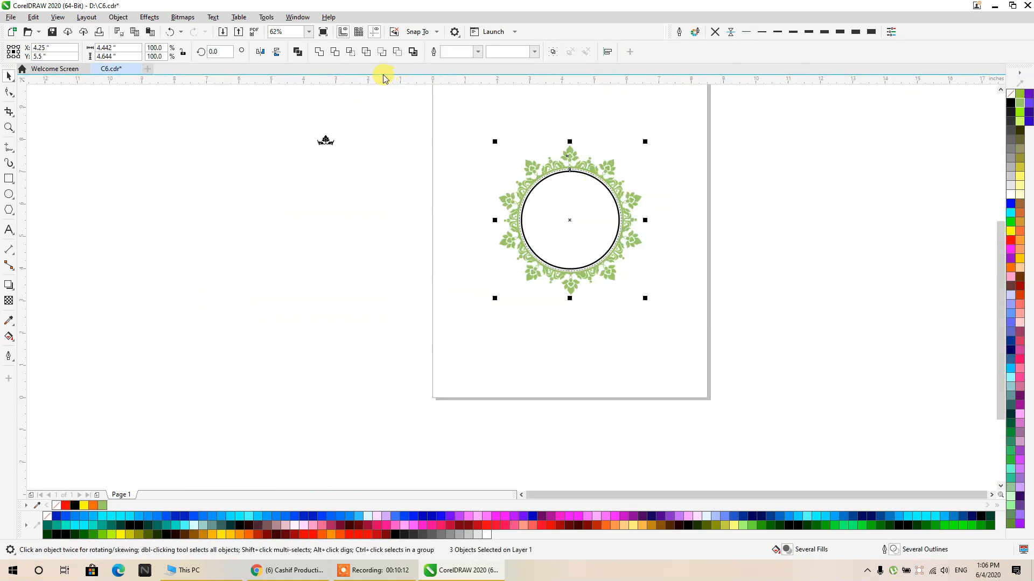
{"action": "left_click", "coordinate": [319, 52]}
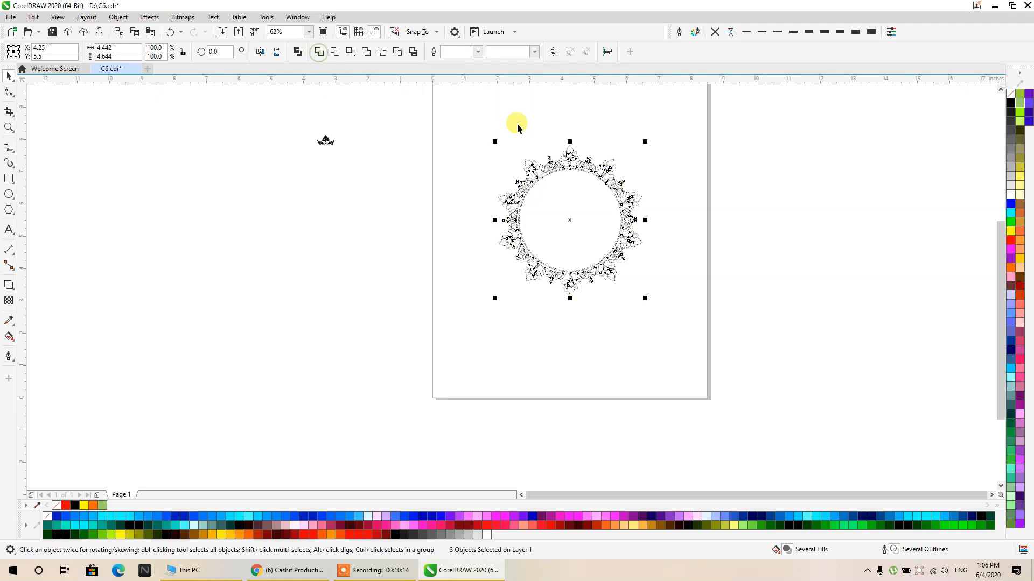
{"action": "left_click", "coordinate": [608, 164]}
- Try filling the welded ornament solid black without an outline, and undo back to the three separate objects
{"action": "scroll", "coordinate": [607, 165], "scroll_direction": "up", "scroll_amount": 2}
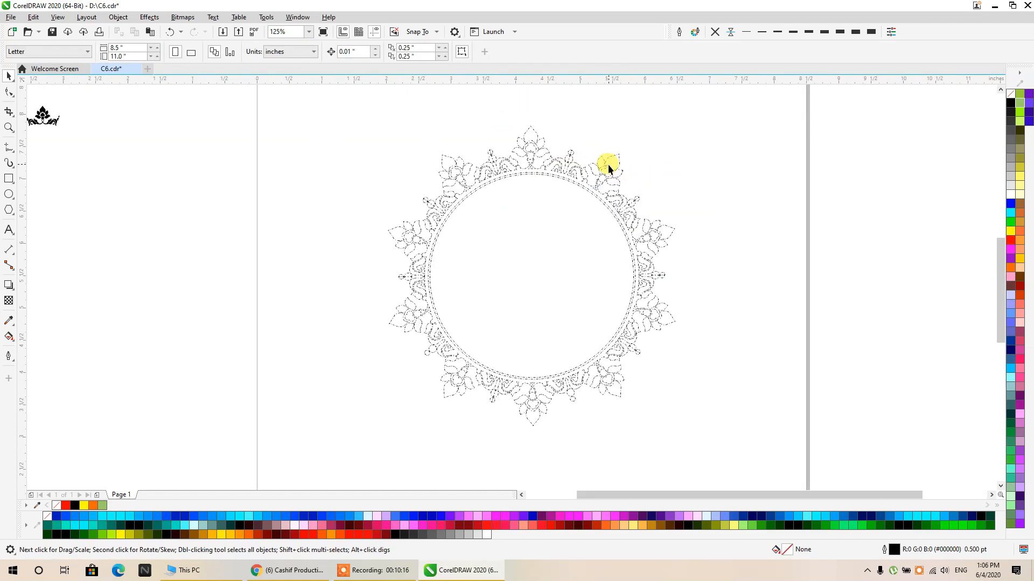
{"action": "scroll", "coordinate": [554, 160], "scroll_direction": "up", "scroll_amount": 4}
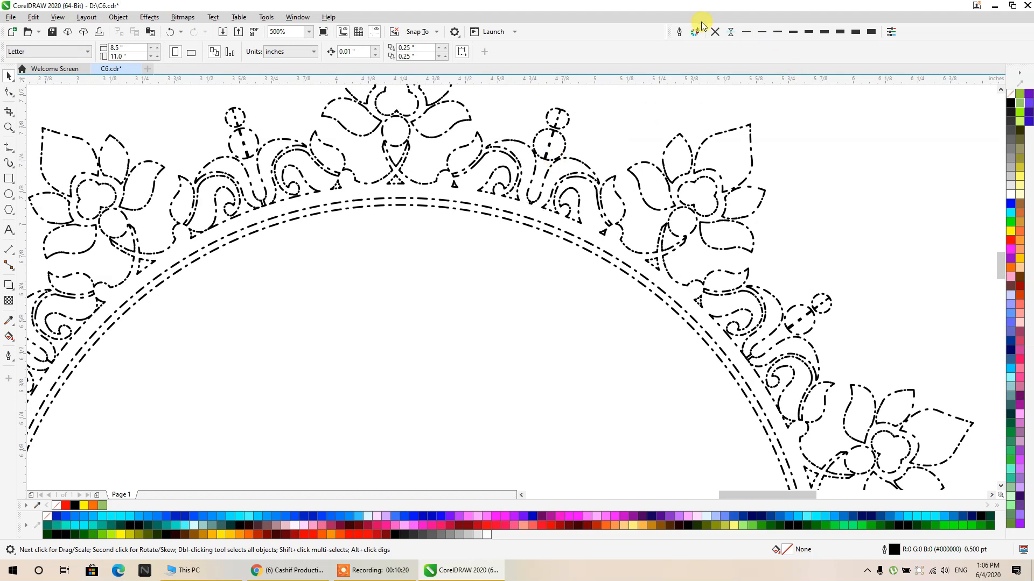
{"action": "left_click", "coordinate": [732, 32]}
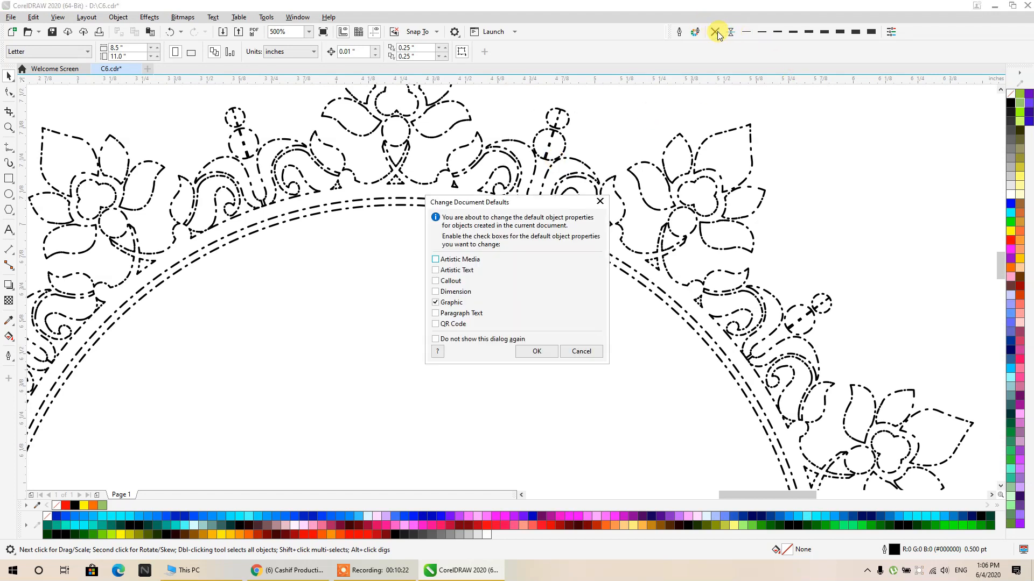
{"action": "left_click", "coordinate": [574, 350]}
{"action": "left_click", "coordinate": [638, 248]}
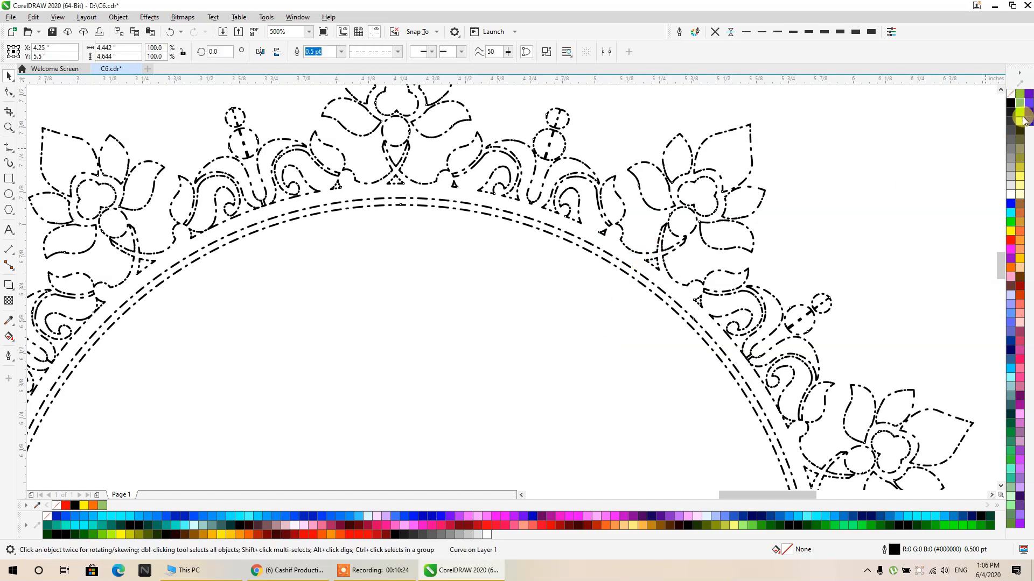
{"action": "left_click", "coordinate": [1011, 104]}
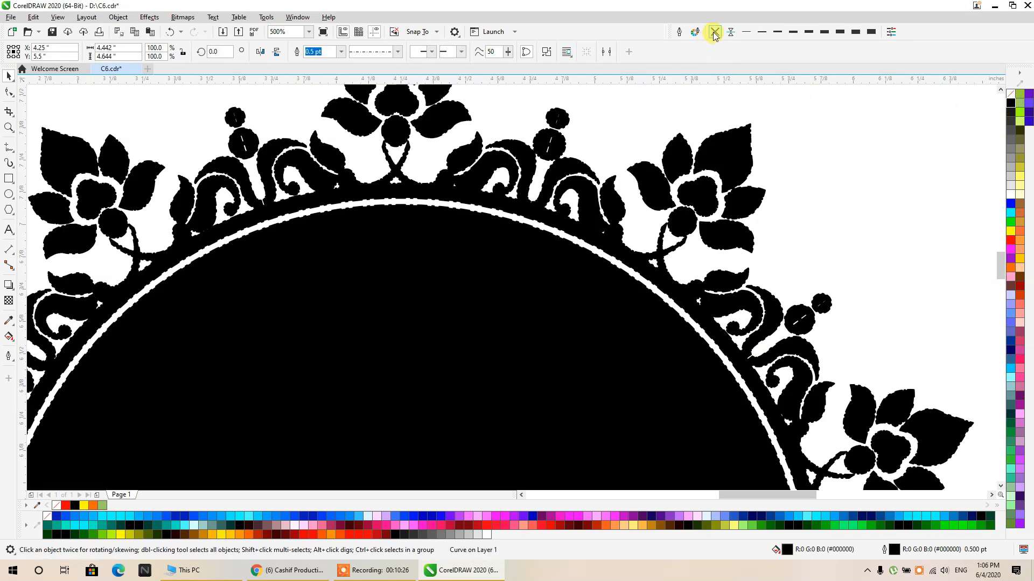
{"action": "scroll", "coordinate": [635, 105], "scroll_direction": "down", "scroll_amount": 4}
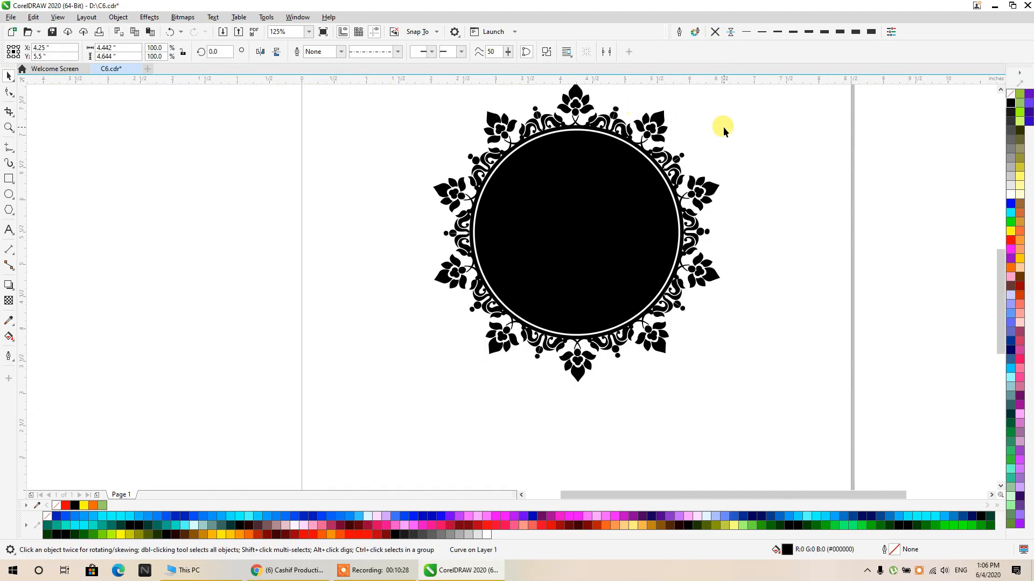
{"action": "left_click", "coordinate": [684, 127]}
{"action": "left_click", "coordinate": [617, 209]}
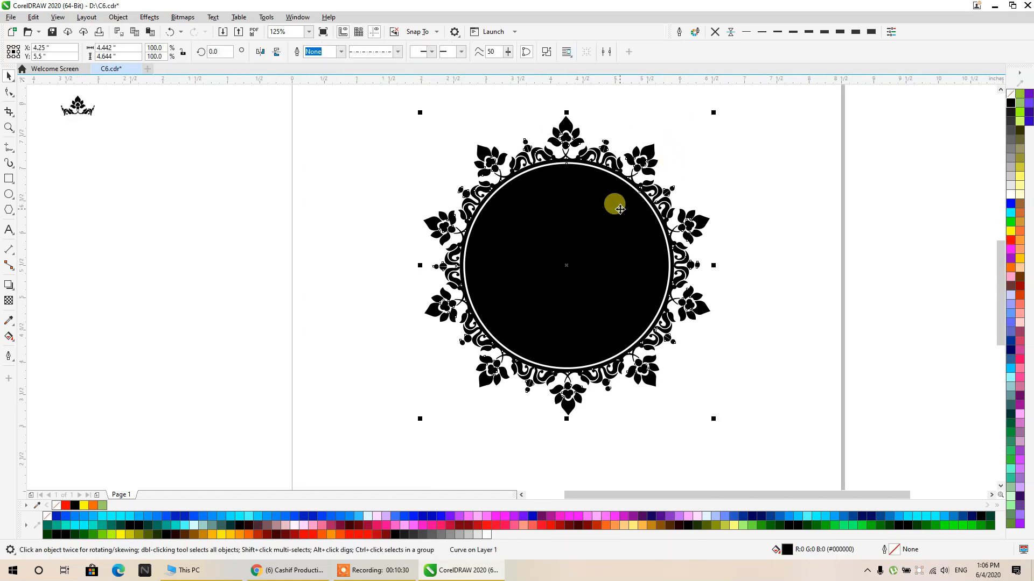
{"action": "key", "text": "ctrl+z"}
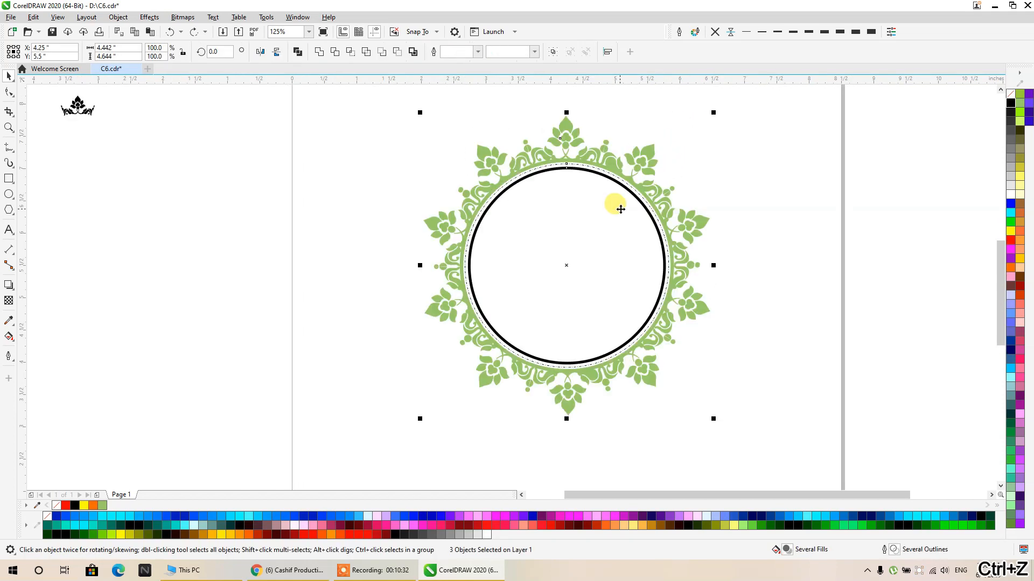
- Delete the 3 pt inner circle and convert the dash-dot circle's outline to an object
{"action": "left_click", "coordinate": [635, 205]}
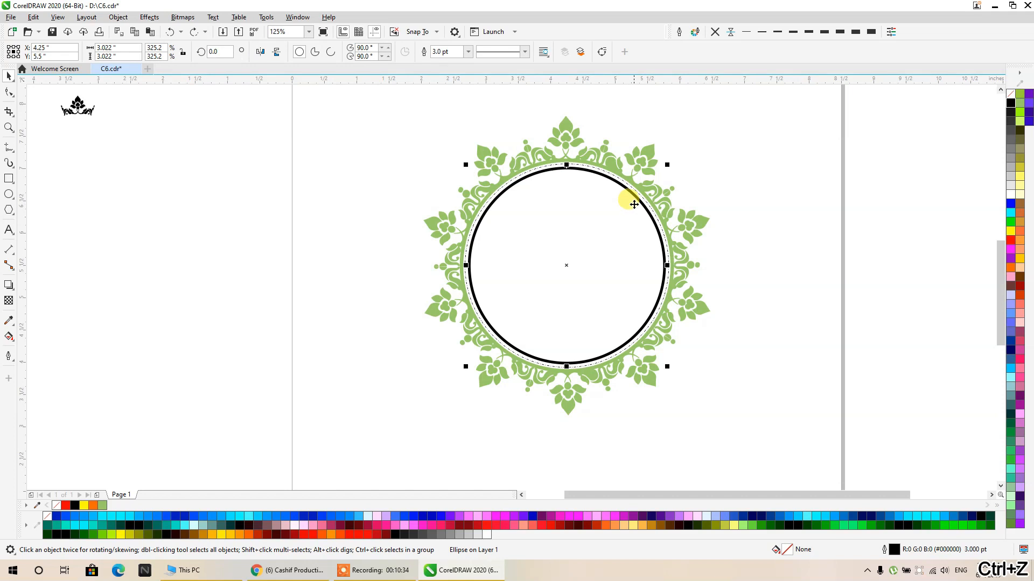
{"action": "key", "text": "ctrl+z"}
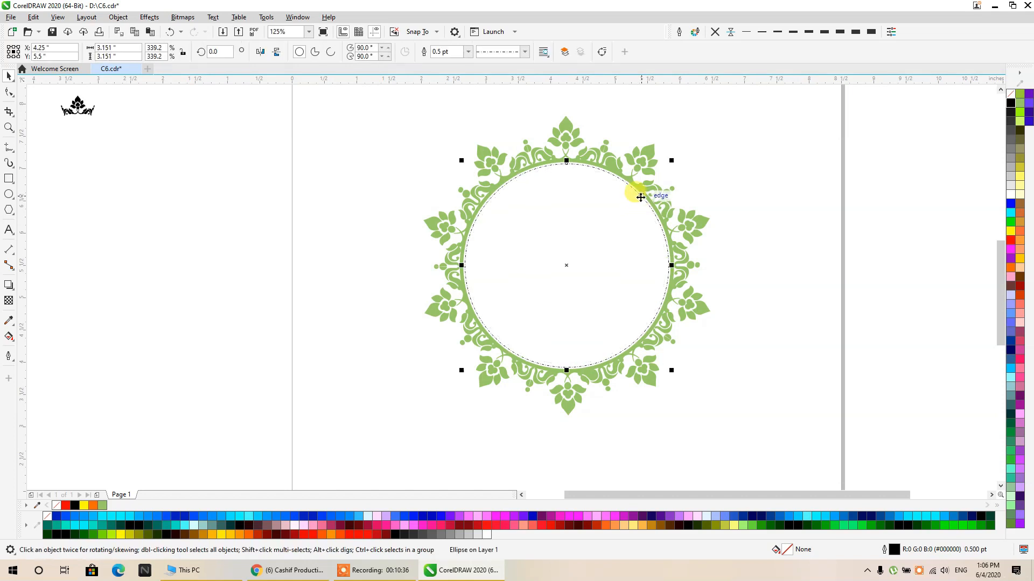
{"action": "key", "text": "ctrl+shift+q"}
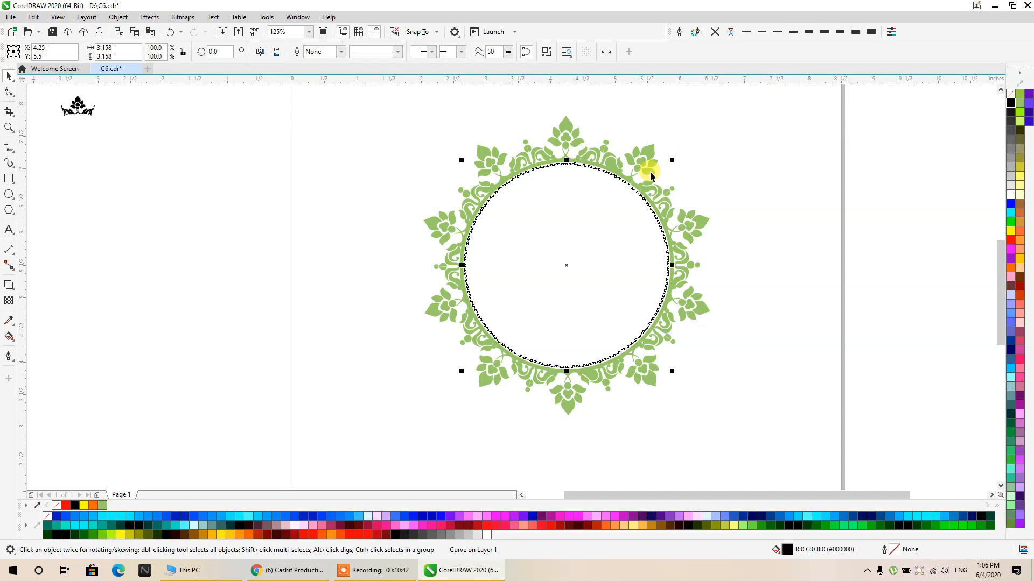
{"action": "scroll", "coordinate": [599, 175], "scroll_direction": "up", "scroll_amount": 5}
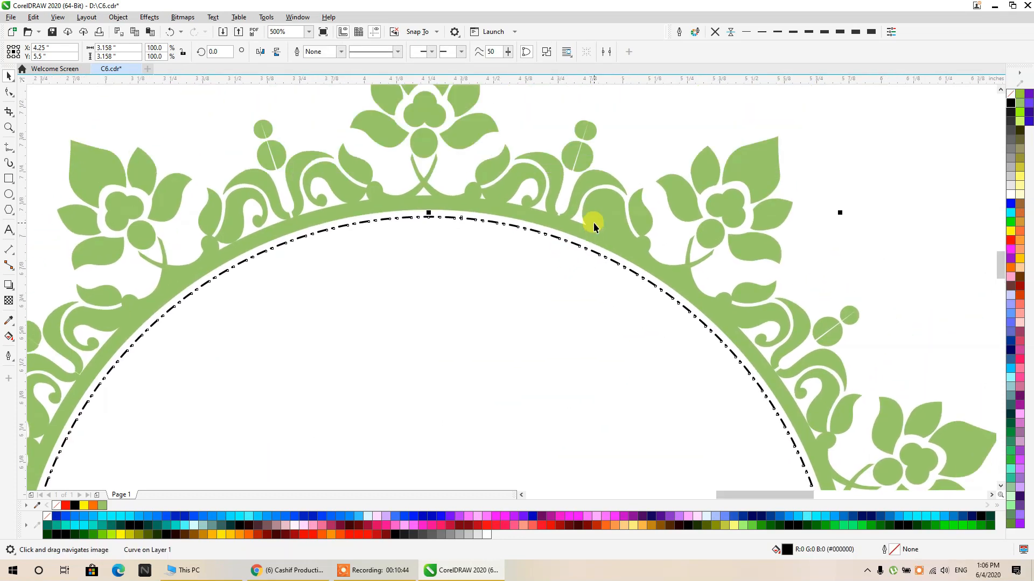
- Fill the floral ring black together with the dash-dot circle and combine both into one curve
{"action": "left_click", "coordinate": [595, 225], "text": "shift"}
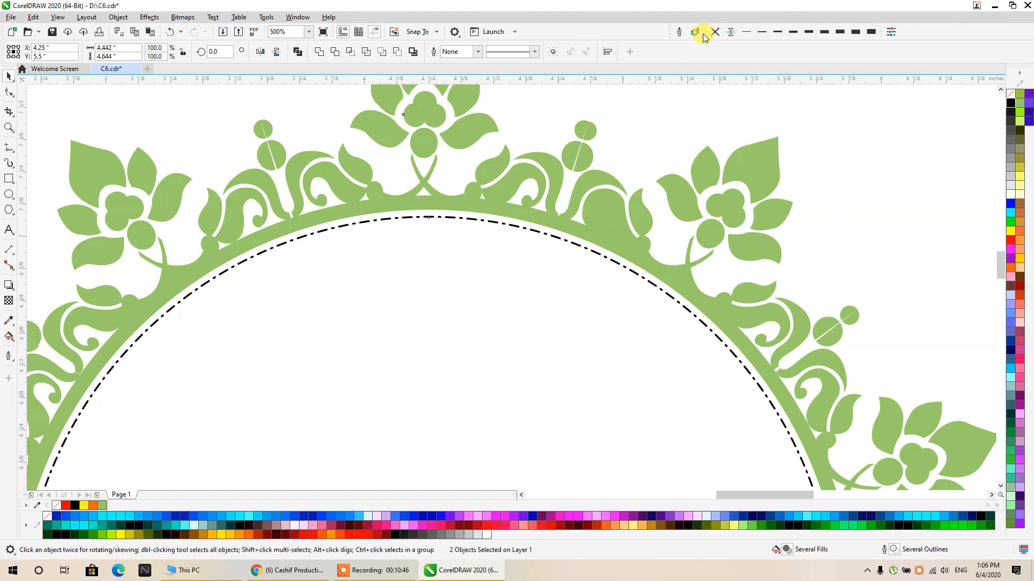
{"action": "left_click", "coordinate": [1011, 103]}
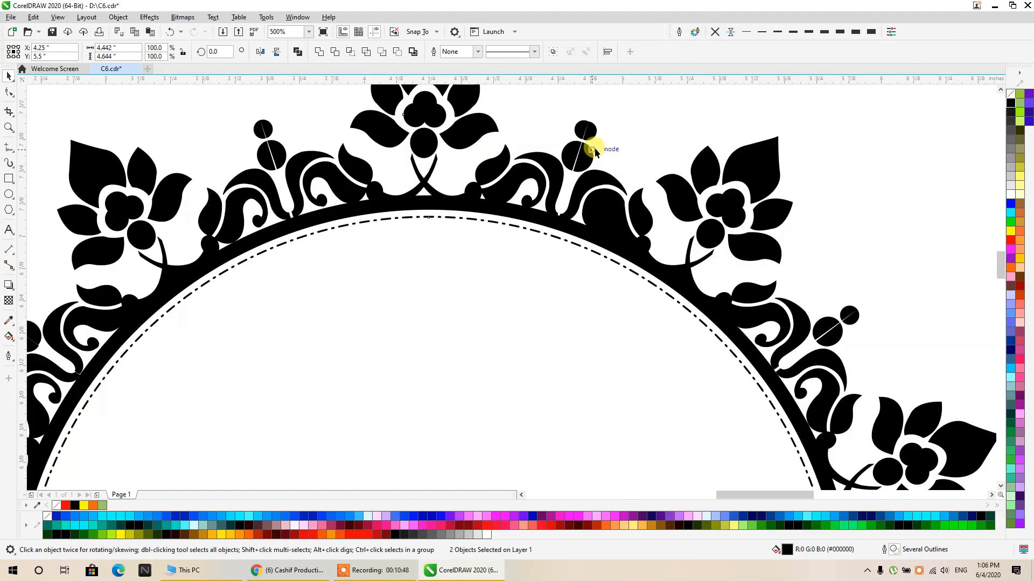
{"action": "left_click", "coordinate": [296, 52]}
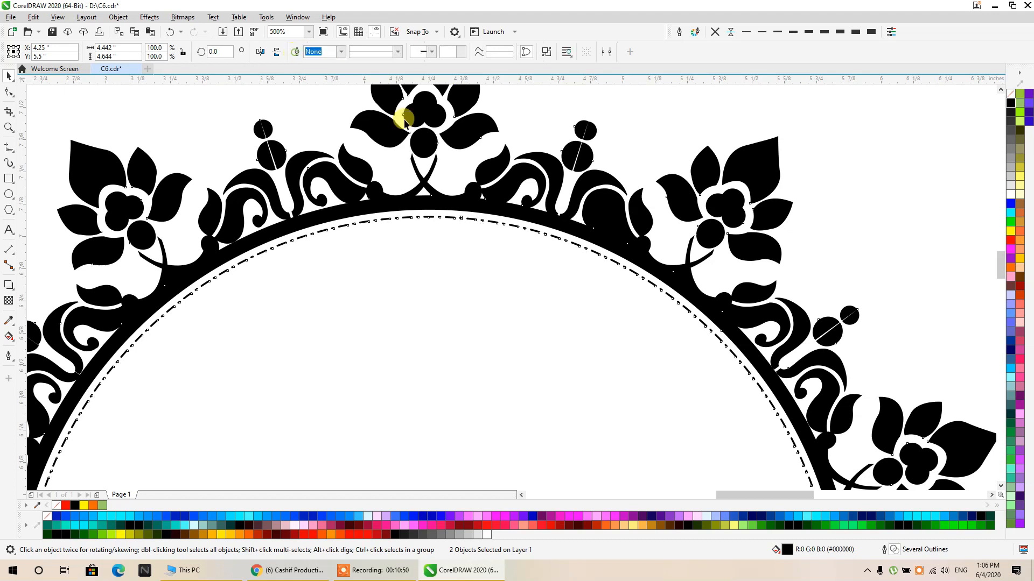
{"action": "scroll", "coordinate": [404, 104], "scroll_direction": "down", "scroll_amount": 5}
{"action": "left_click", "coordinate": [776, 190]}
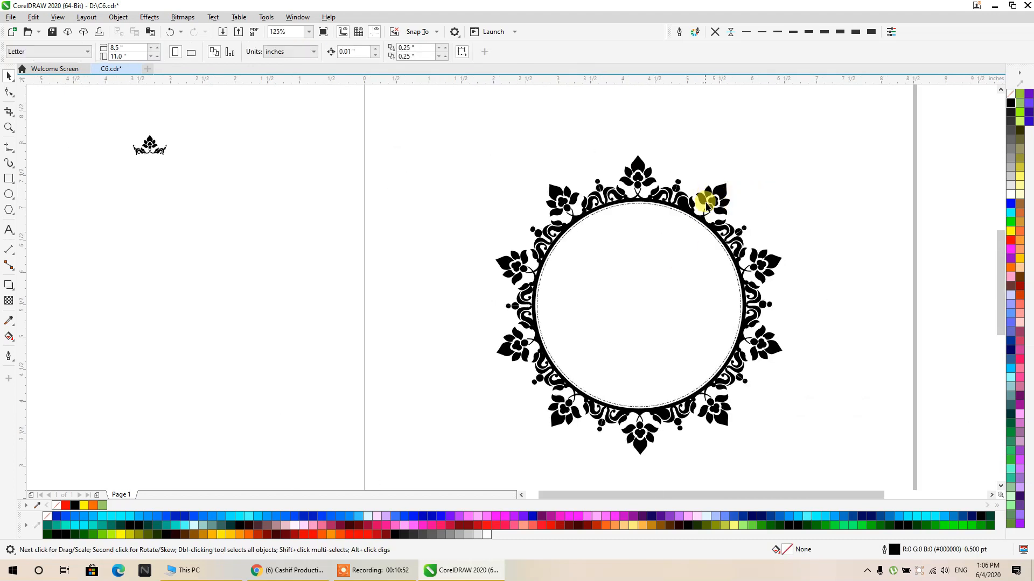
- Move the combined ornament aside as a test and return it to its place on the page
{"action": "left_click_drag", "start_coordinate": [707, 206], "coordinate": [364, 210]}
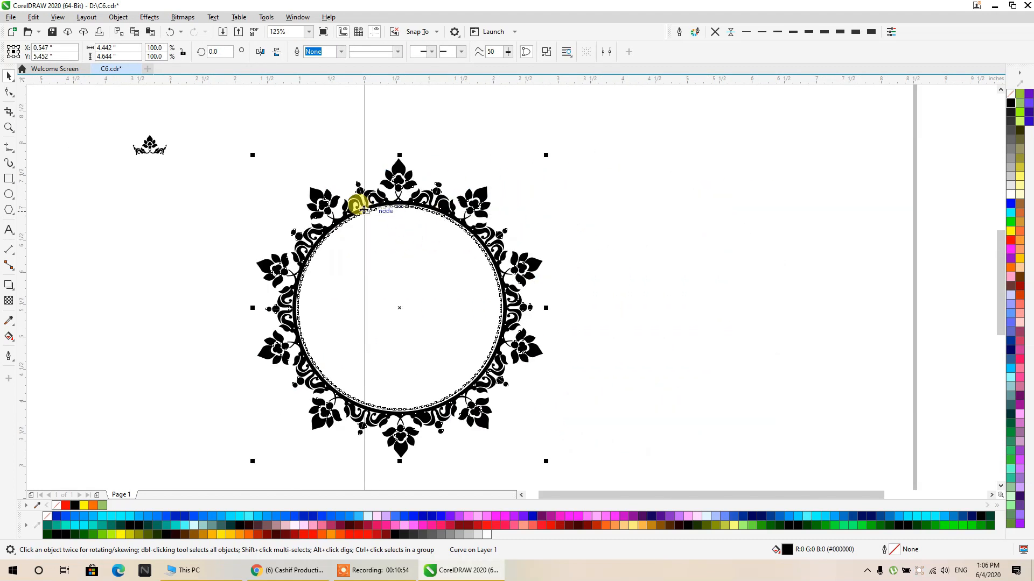
{"action": "left_click_drag", "start_coordinate": [344, 409], "coordinate": [581, 412]}
{"action": "left_click", "coordinate": [858, 217]}
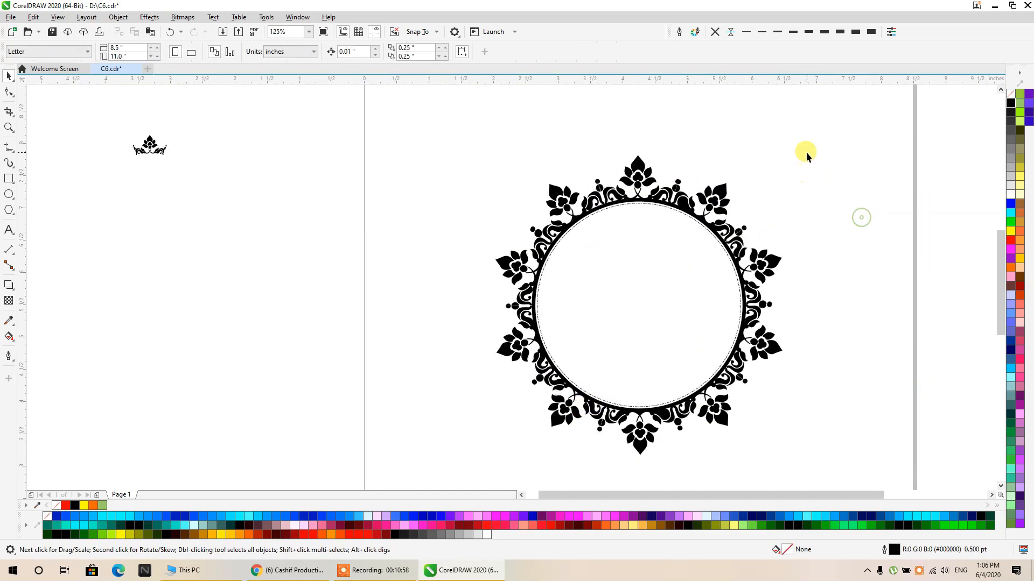
- Import the logo image 210.png from Local Disk (F:) and place it about 3.56 inches wide beside the ornament
{"action": "right_click", "coordinate": [806, 152]}
{"action": "left_click", "coordinate": [831, 212]}
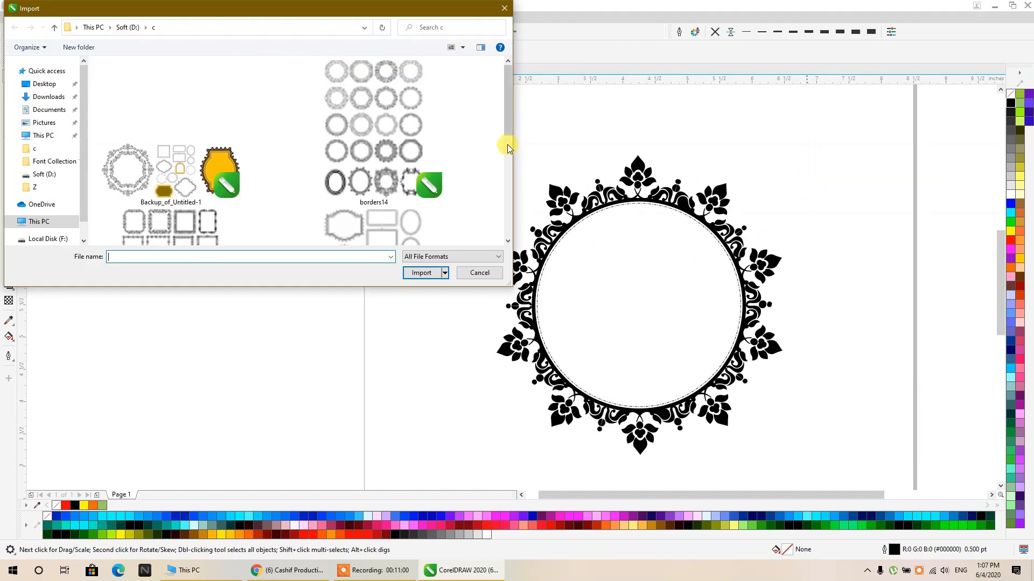
{"action": "left_click", "coordinate": [131, 28]}
{"action": "scroll", "coordinate": [267, 112], "scroll_direction": "down", "scroll_amount": 3}
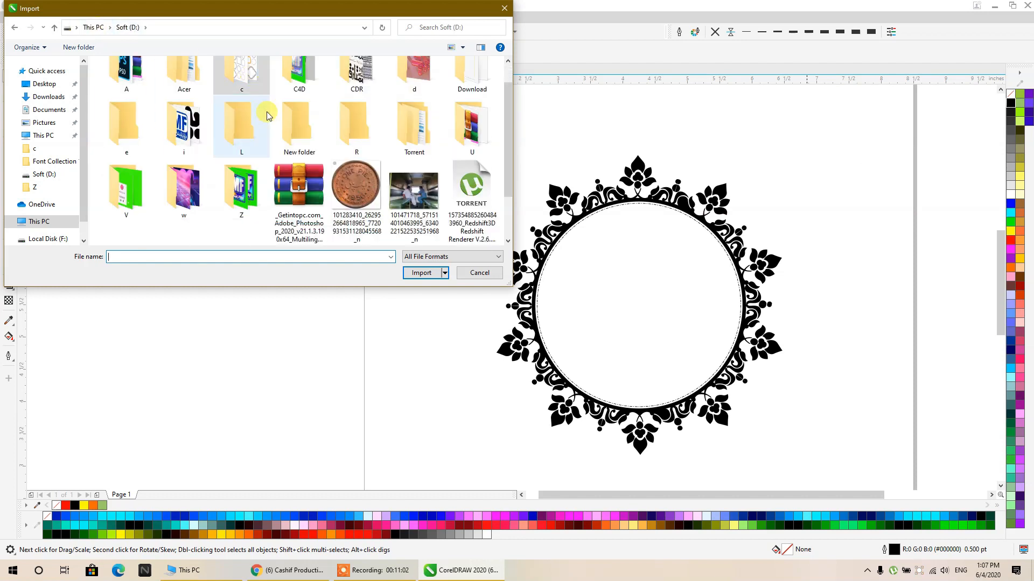
{"action": "scroll", "coordinate": [182, 119], "scroll_direction": "up", "scroll_amount": 3}
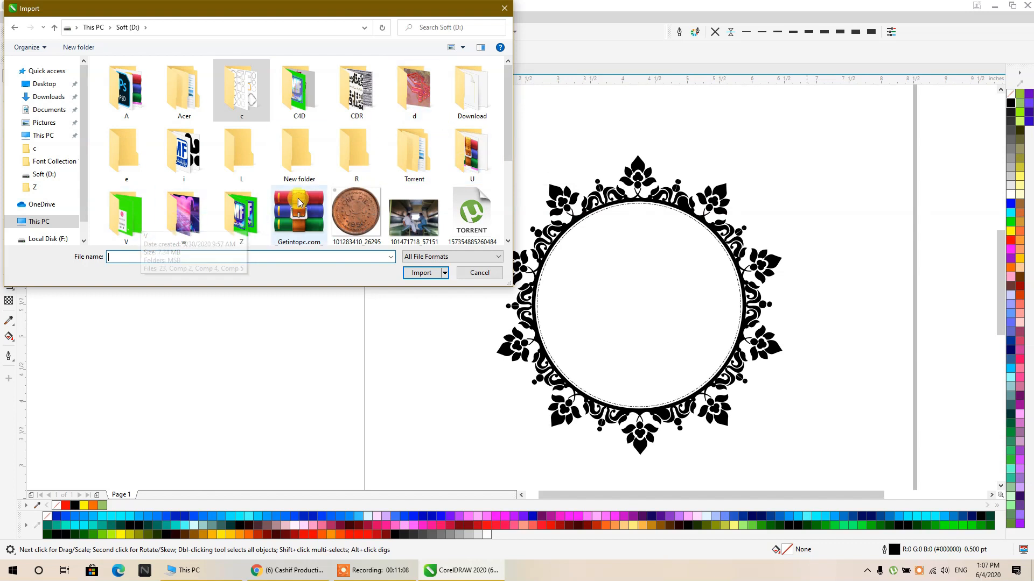
{"action": "scroll", "coordinate": [172, 156], "scroll_direction": "down", "scroll_amount": 1}
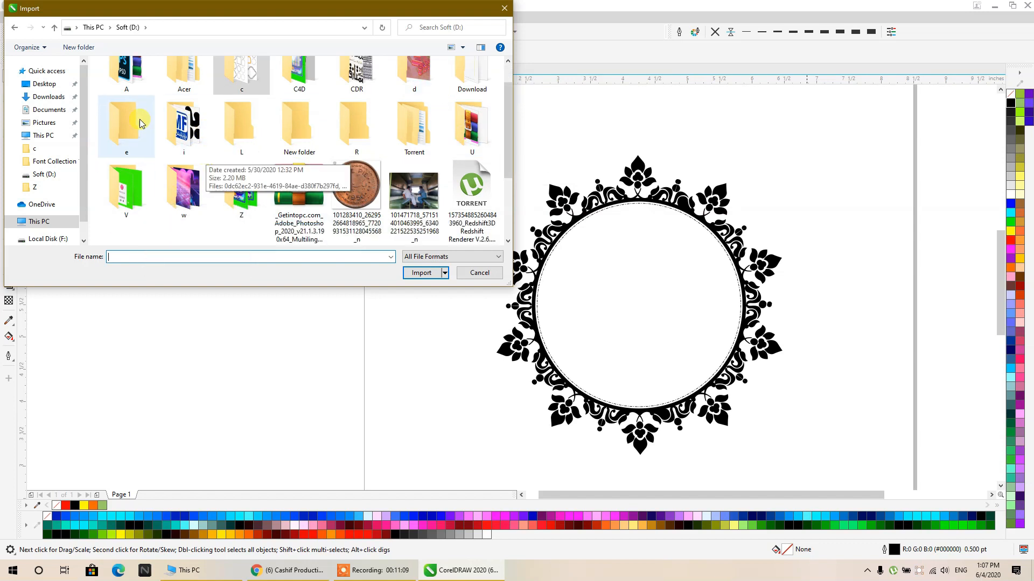
{"action": "left_click", "coordinate": [89, 30]}
{"action": "double_click", "coordinate": [165, 134]}
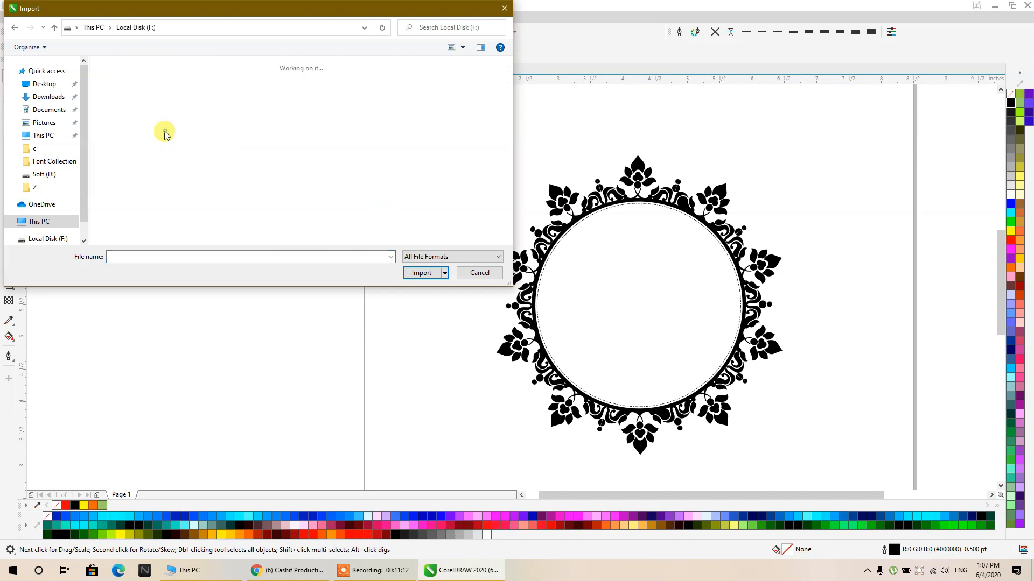
{"action": "scroll", "coordinate": [278, 145], "scroll_direction": "down", "scroll_amount": 4}
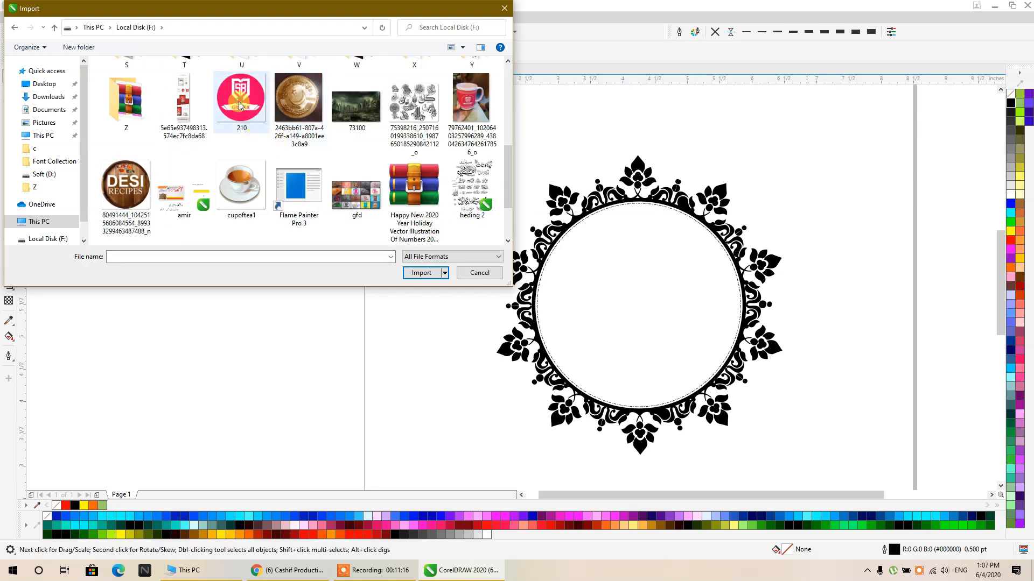
{"action": "left_click", "coordinate": [240, 105]}
{"action": "left_click", "coordinate": [423, 273]}
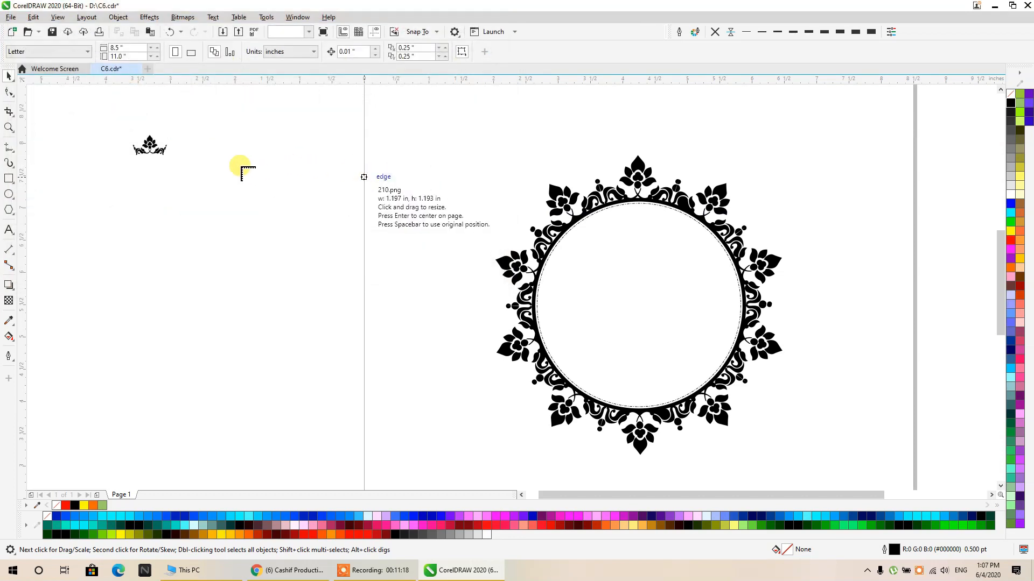
{"action": "left_click_drag", "start_coordinate": [172, 200], "coordinate": [454, 429]}
{"action": "left_click_drag", "start_coordinate": [360, 264], "coordinate": [381, 232]}
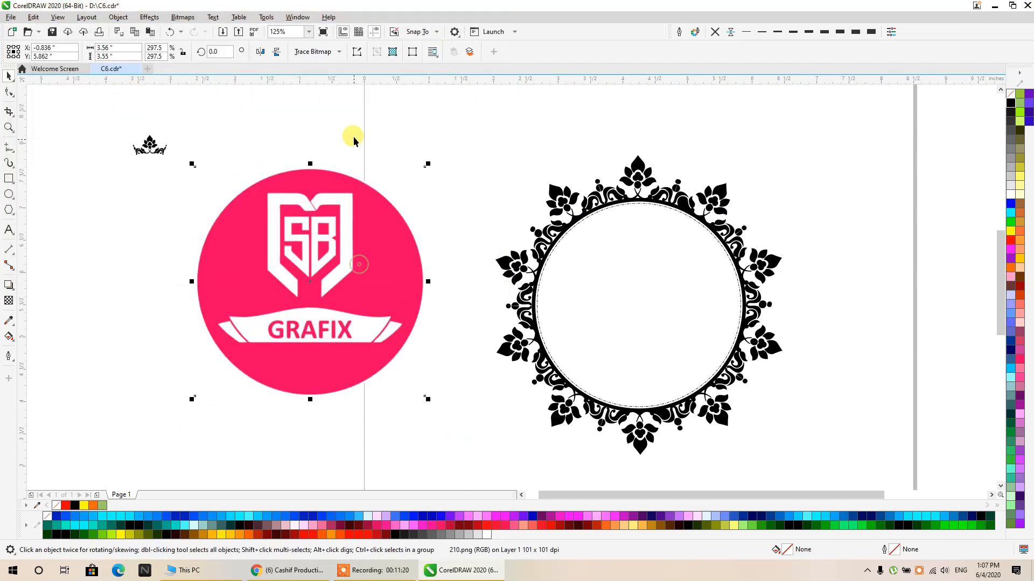
- Outline-trace the logo bitmap with the Clipart image type and accept the PowerTRACE settings
{"action": "left_click", "coordinate": [320, 52]}
{"action": "mouse_move", "coordinate": [367, 94]}
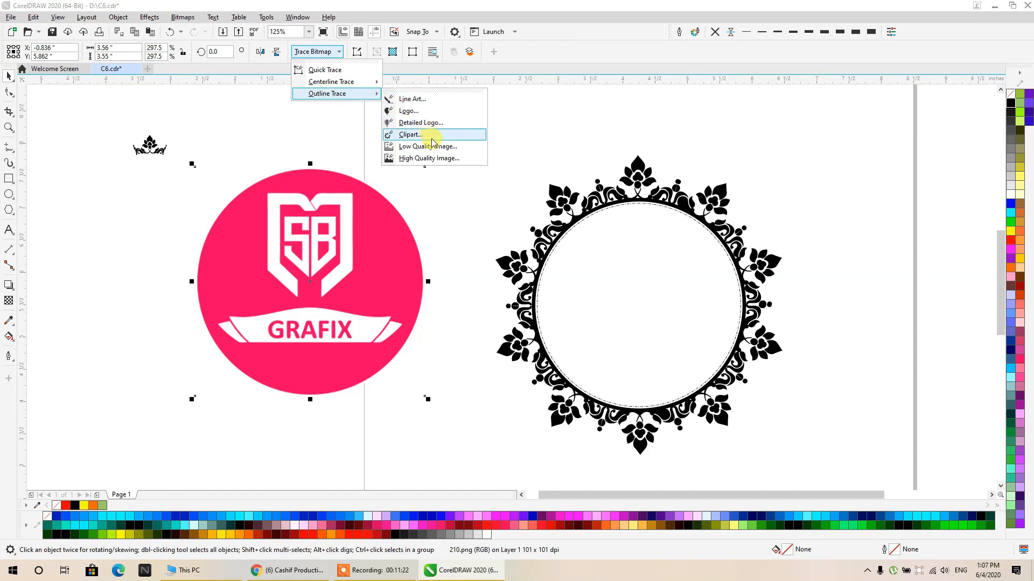
{"action": "left_click", "coordinate": [409, 135]}
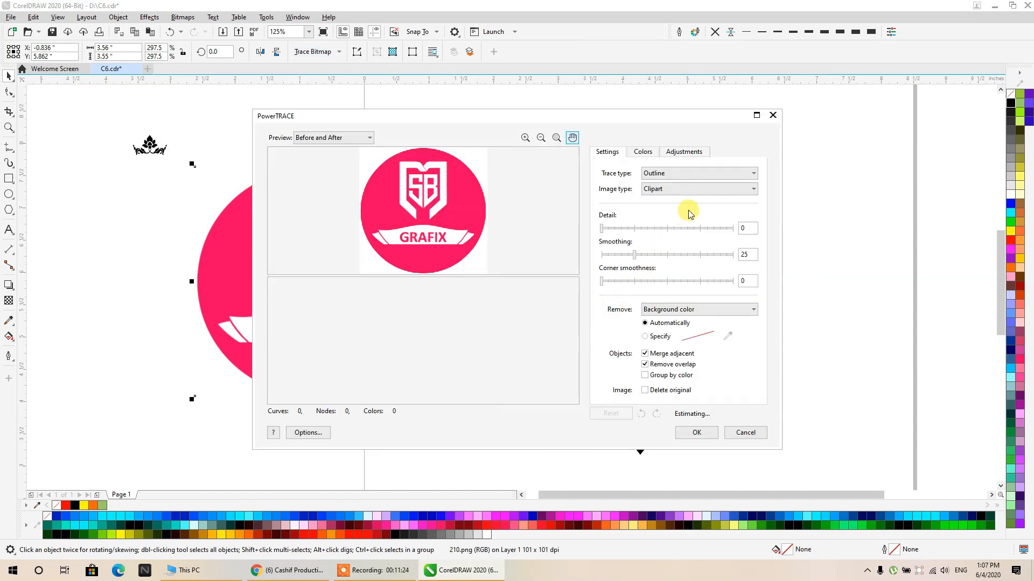
{"action": "left_click", "coordinate": [696, 431]}
{"action": "left_click", "coordinate": [452, 261]}
- Move the traced logo off the bitmap, delete the original bitmap, and bring the traced copy back beside the ornament
{"action": "mouse_move", "coordinate": [408, 280]}
{"action": "left_mouse_down"}
{"action": "mouse_move", "coordinate": [418, 279]}
{"action": "mouse_move", "coordinate": [222, 318]}
{"action": "mouse_move", "coordinate": [150, 414]}
{"action": "mouse_move", "coordinate": [141, 398]}
{"action": "left_mouse_up"}
{"action": "left_click", "coordinate": [245, 310]}
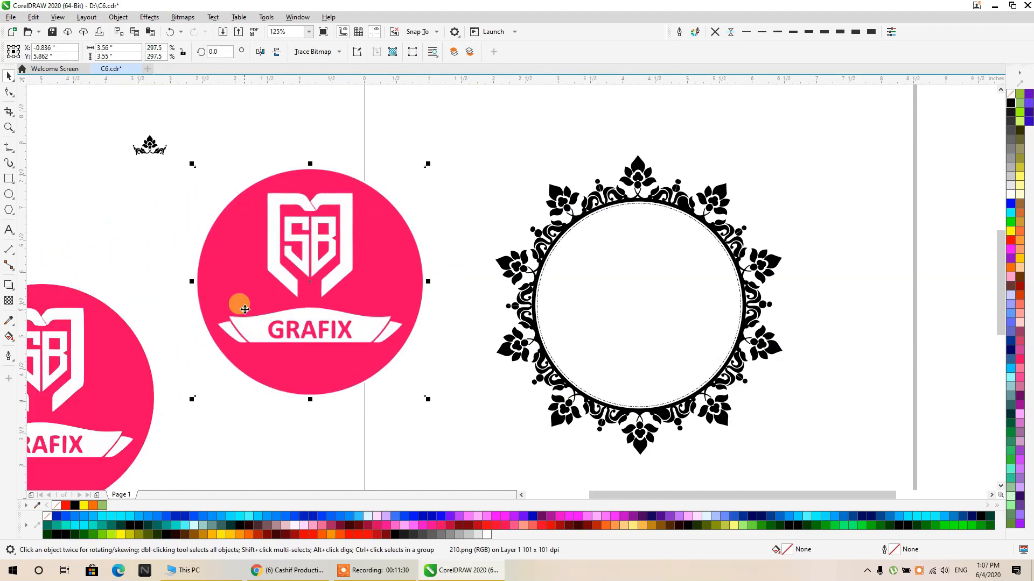
{"action": "key", "text": "Delete"}
{"action": "left_click_drag", "start_coordinate": [120, 347], "coordinate": [438, 264]}
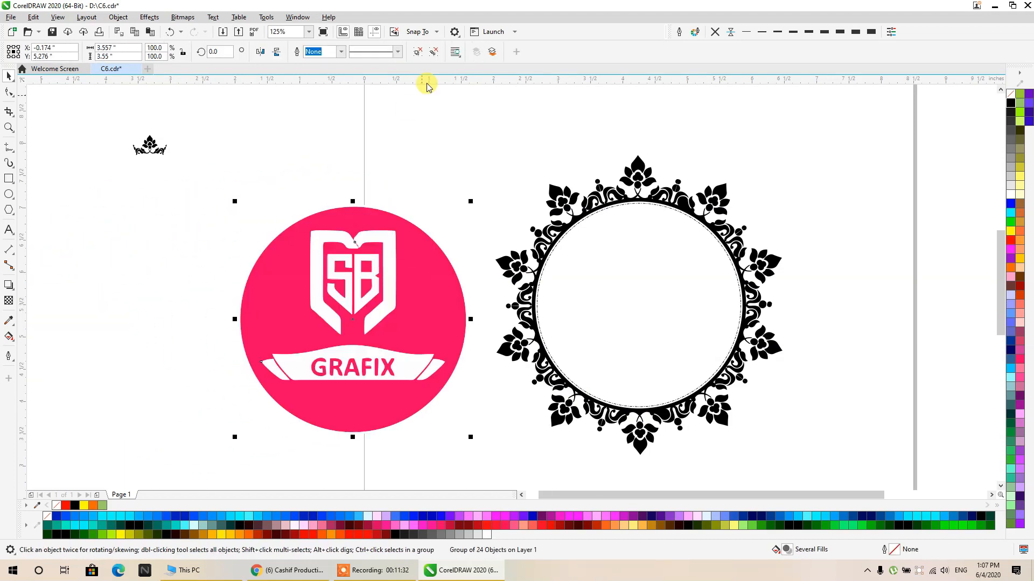
- Fill the traced logo black and ungroup it to delete its two large background circle shapes
{"action": "left_click", "coordinate": [1011, 104]}
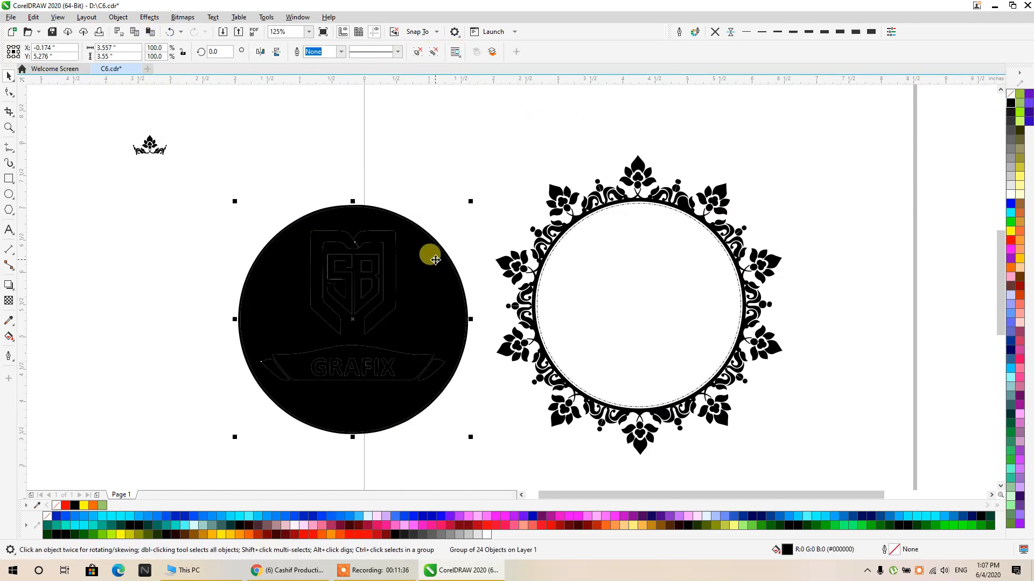
{"action": "left_click", "coordinate": [418, 51]}
{"action": "left_click", "coordinate": [422, 259]}
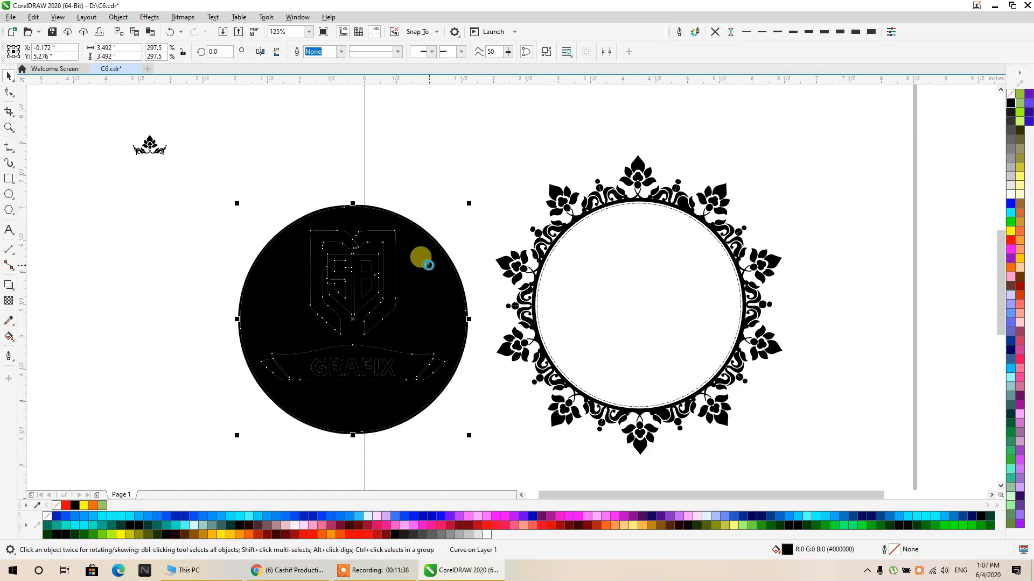
{"action": "key", "text": "Delete"}
{"action": "left_click", "coordinate": [426, 234]}
{"action": "key", "text": "Delete"}
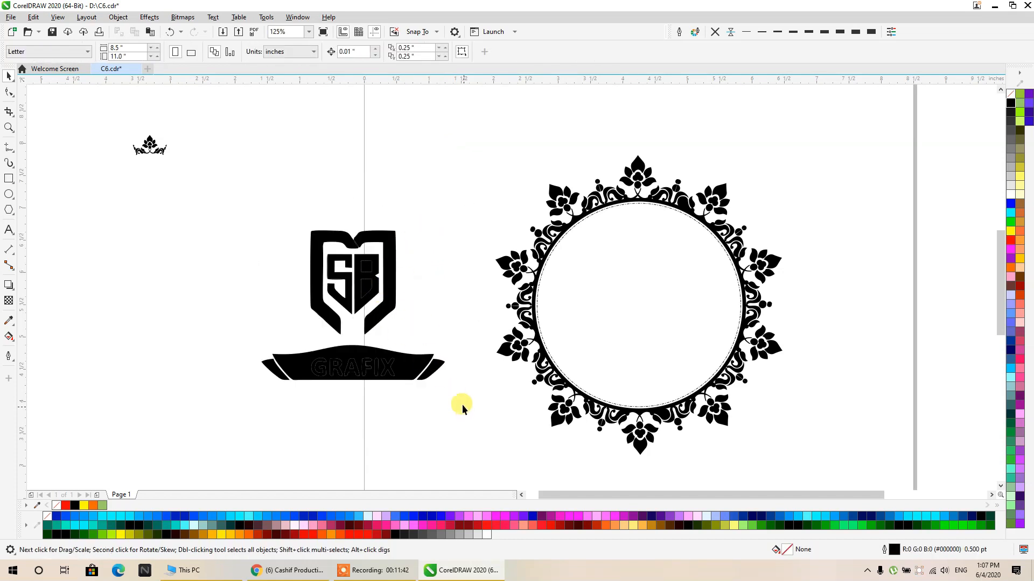
- Try combining all the shield and banner pieces into one curve, and undo the combination
{"action": "left_click_drag", "start_coordinate": [462, 405], "coordinate": [233, 191]}
{"action": "left_click", "coordinate": [297, 52]}
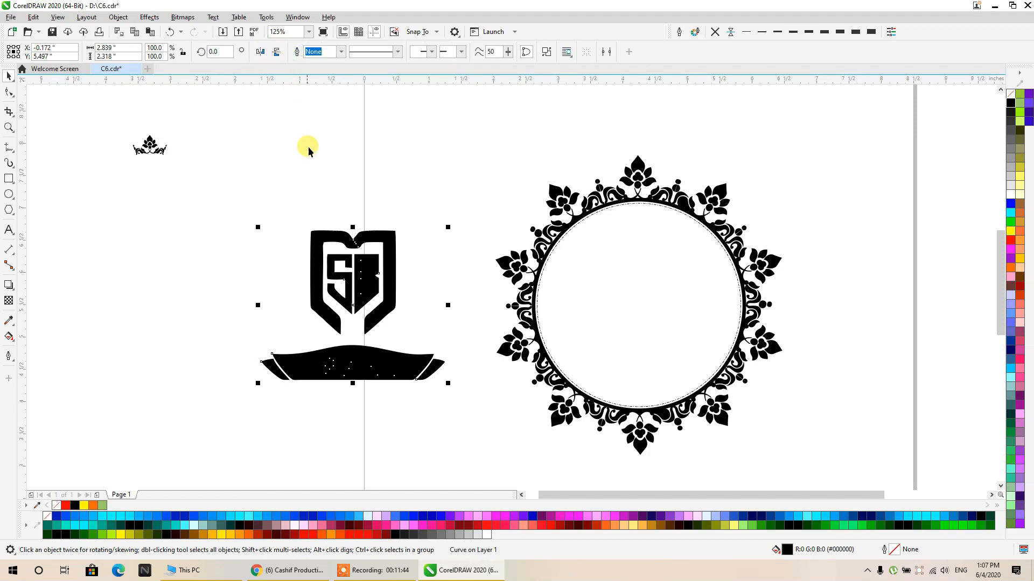
{"action": "key", "text": "ctrl+z"}
{"action": "left_click", "coordinate": [443, 201]}
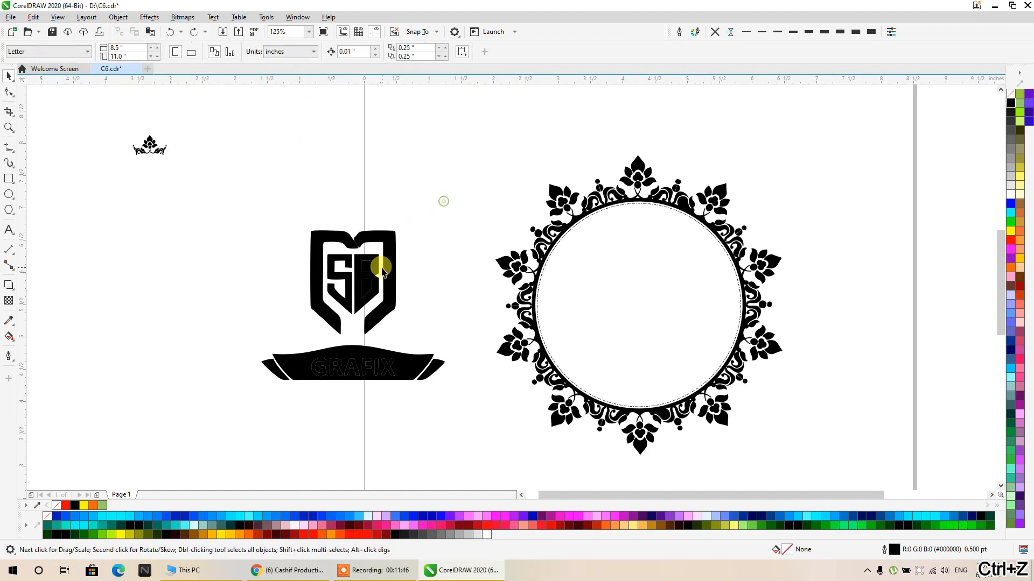
- Delete the two filled counter shapes inside the letter B of the traced shield
{"action": "scroll", "coordinate": [382, 269], "scroll_direction": "up", "scroll_amount": 2}
{"action": "left_click", "coordinate": [332, 261]}
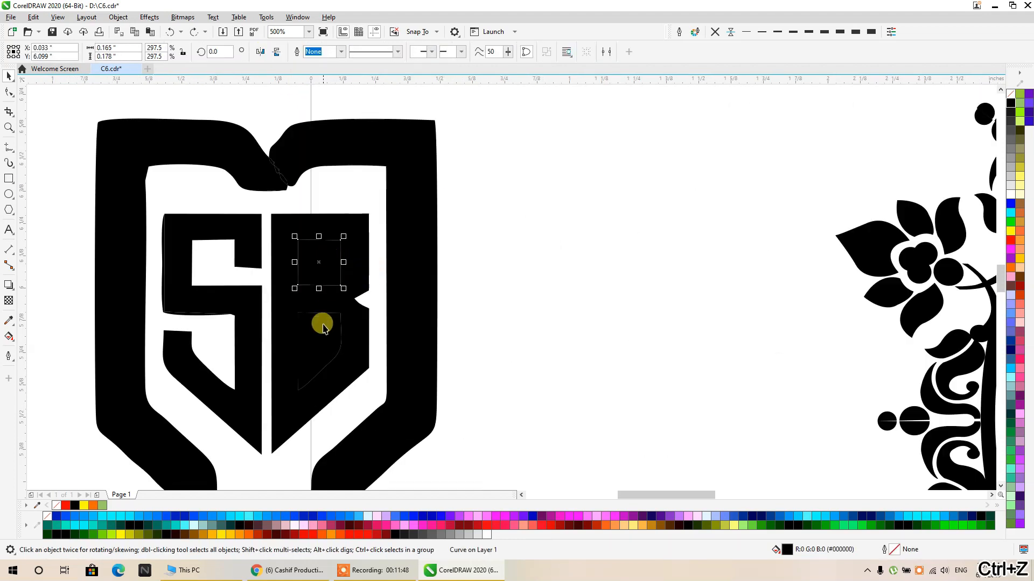
{"action": "left_click", "coordinate": [380, 266]}
{"action": "scroll", "coordinate": [386, 196], "scroll_direction": "down", "scroll_amount": 1}
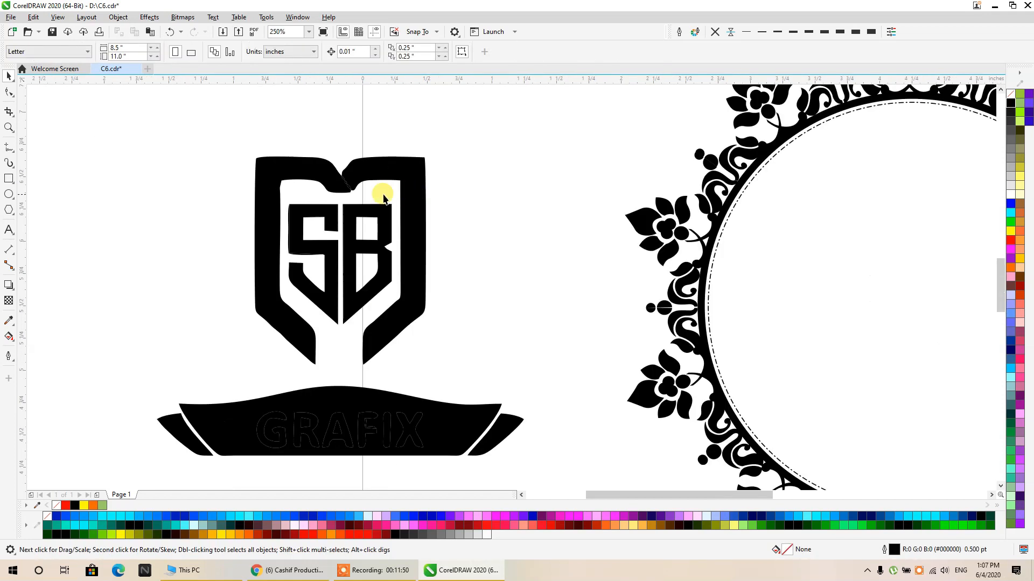
- Delete the small sliver shapes along the seam in the traced shield's top notch
{"action": "scroll", "coordinate": [344, 207], "scroll_direction": "up", "scroll_amount": 2}
{"action": "scroll", "coordinate": [345, 208], "scroll_direction": "up", "scroll_amount": 2}
{"action": "left_click", "coordinate": [348, 198]}
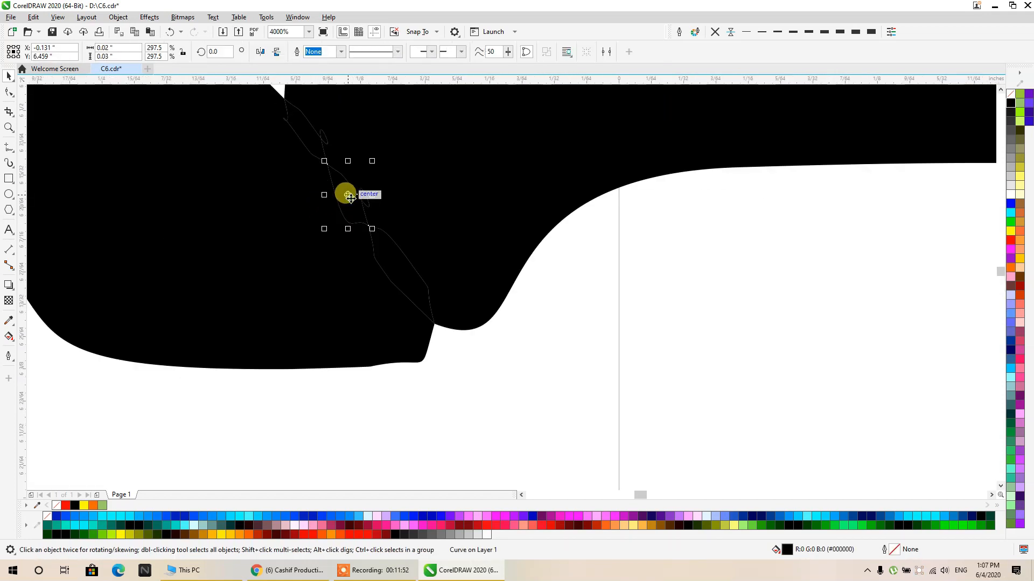
{"action": "key", "text": "Delete"}
{"action": "left_click", "coordinate": [371, 221]}
{"action": "key", "text": "Delete"}
{"action": "scroll", "coordinate": [309, 138], "scroll_direction": "down", "scroll_amount": 5}
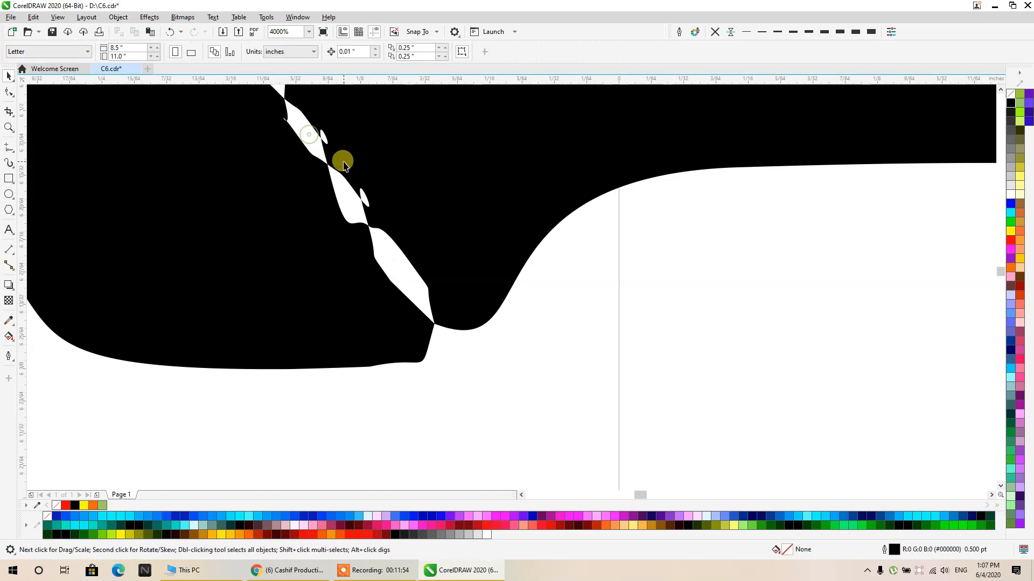
- Delete the six black GRAFIX letter shapes so the word is cut out of the traced banner
{"action": "scroll", "coordinate": [323, 340], "scroll_direction": "up", "scroll_amount": 1}
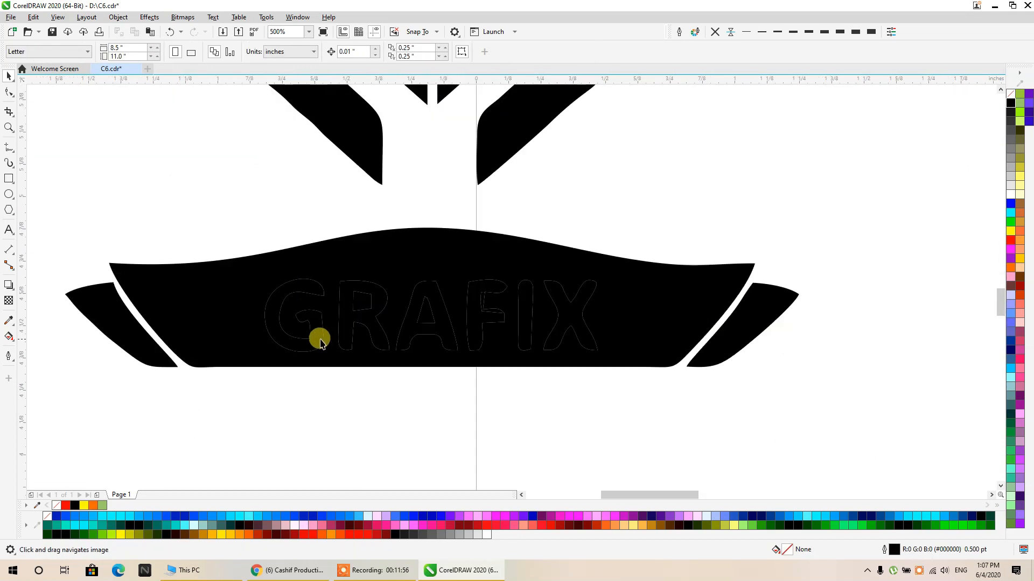
{"action": "left_click", "coordinate": [317, 329]}
{"action": "key", "text": "Delete"}
{"action": "left_click", "coordinate": [345, 322]}
{"action": "key", "text": "Delete"}
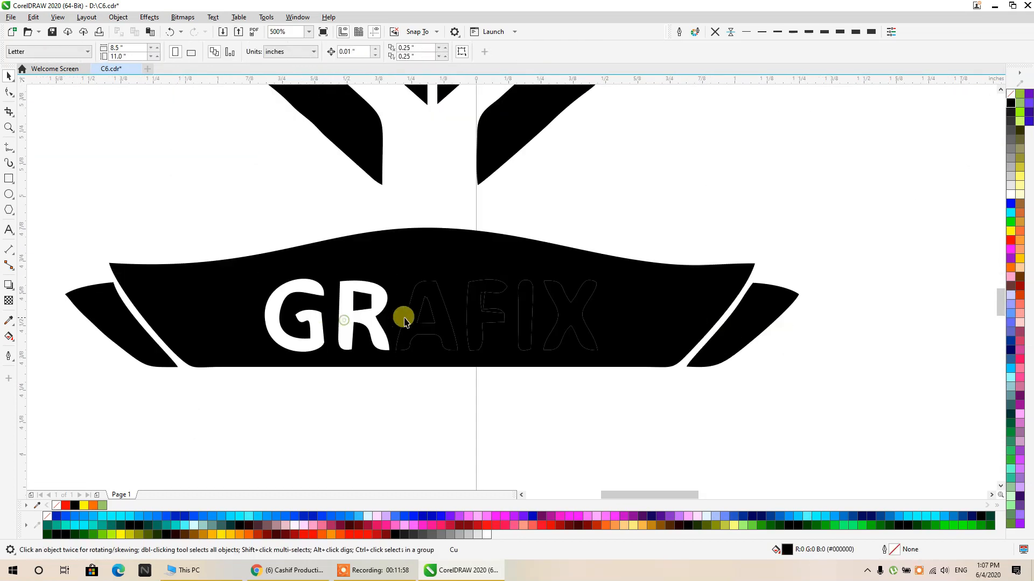
{"action": "left_click", "coordinate": [409, 326]}
{"action": "key", "text": "Delete"}
{"action": "left_click", "coordinate": [475, 318]}
{"action": "key", "text": "Delete"}
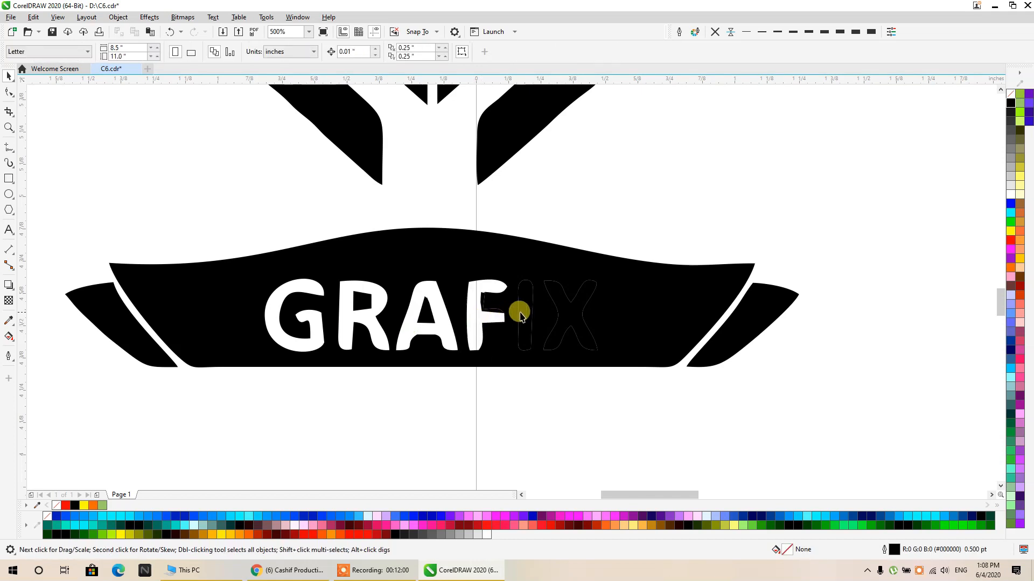
{"action": "left_click", "coordinate": [526, 312]}
{"action": "key", "text": "Delete"}
{"action": "left_click", "coordinate": [549, 318]}
{"action": "key", "text": "Delete"}
- Combine all the traced logo pieces into one curve and centre it on the page inside the ornament ring
{"action": "scroll", "coordinate": [549, 320], "scroll_direction": "down", "scroll_amount": 3}
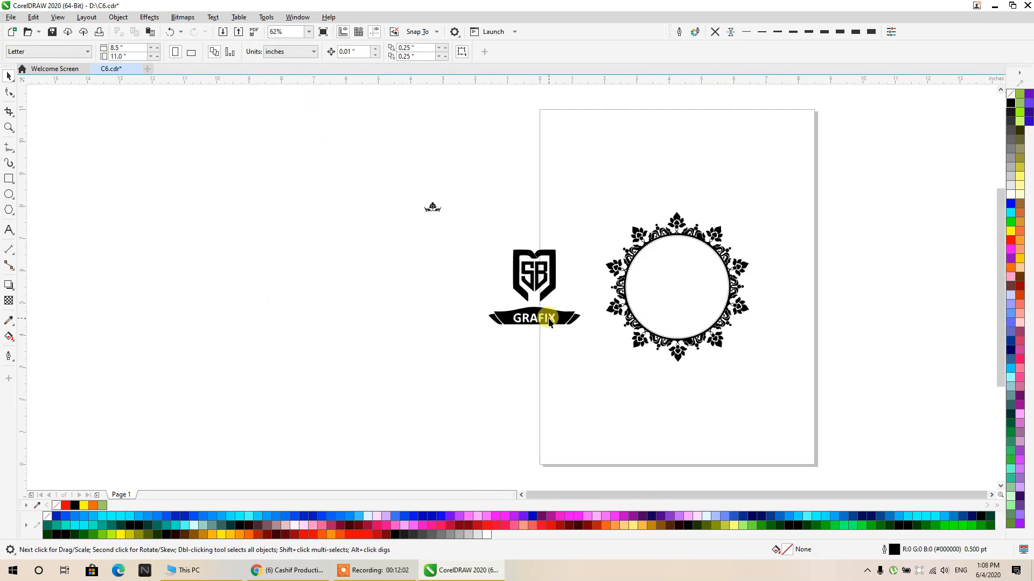
{"action": "left_click_drag", "start_coordinate": [515, 275], "coordinate": [450, 178]}
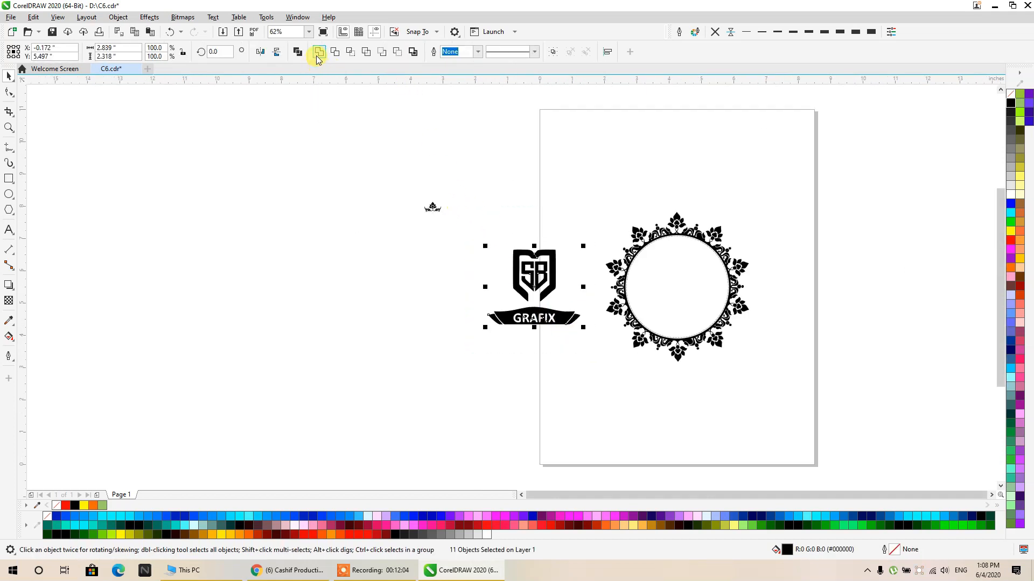
{"action": "left_click", "coordinate": [298, 52]}
{"action": "left_click_drag", "start_coordinate": [504, 327], "coordinate": [419, 350]}
{"action": "key", "text": "p"}
{"action": "left_click", "coordinate": [396, 351]}
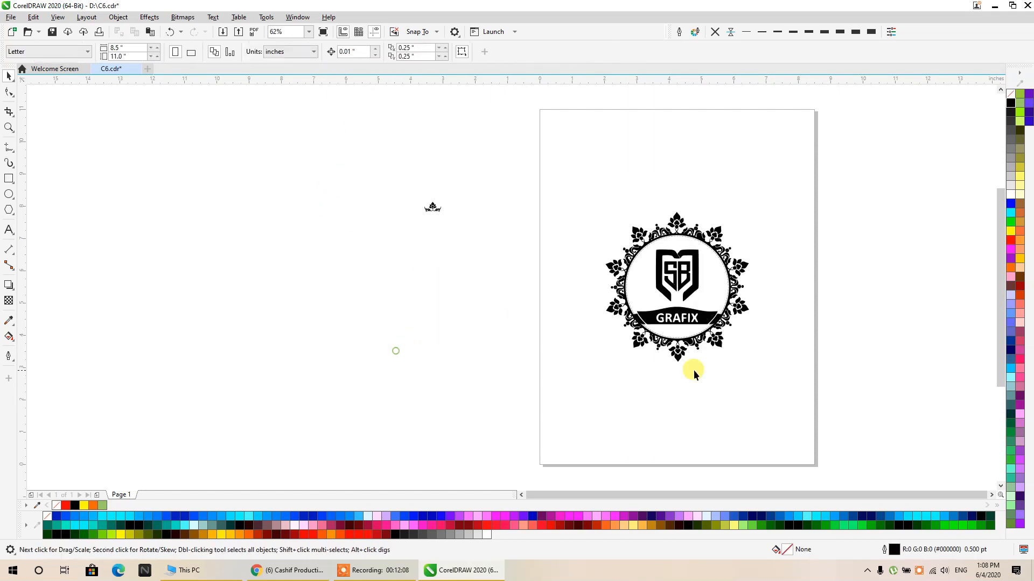
- Move the traced logo up slightly and scale it down to fit inside the ornament ring
{"action": "scroll", "coordinate": [673, 279], "scroll_direction": "up", "scroll_amount": 1}
{"action": "left_click_drag", "start_coordinate": [693, 240], "coordinate": [693, 228]}
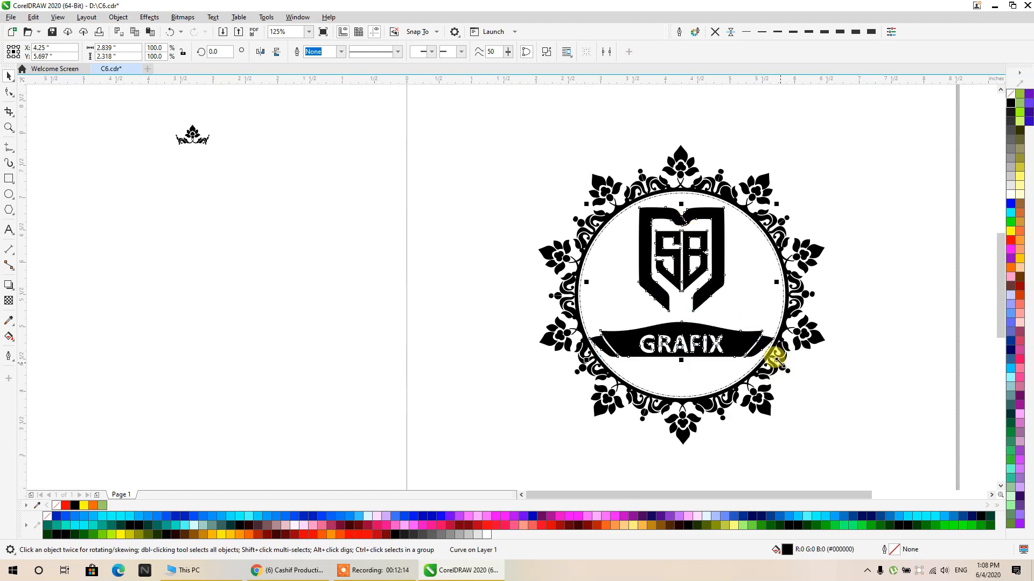
{"action": "left_click_drag", "start_coordinate": [776, 359], "coordinate": [713, 338]}
{"action": "left_click", "coordinate": [826, 212]}
{"action": "scroll", "coordinate": [577, 231], "scroll_direction": "down", "scroll_amount": 1}
{"action": "left_click_drag", "start_coordinate": [577, 222], "coordinate": [523, 223]}
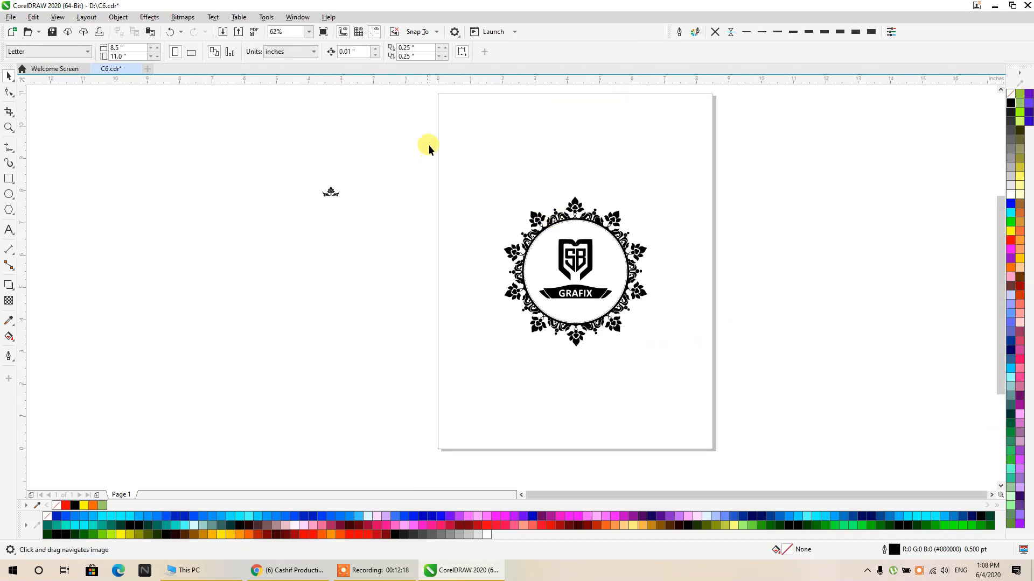
- Start an import and browse to the MSB folder inside folder M on drive F
{"action": "left_click_drag", "start_coordinate": [431, 144], "coordinate": [655, 363]}
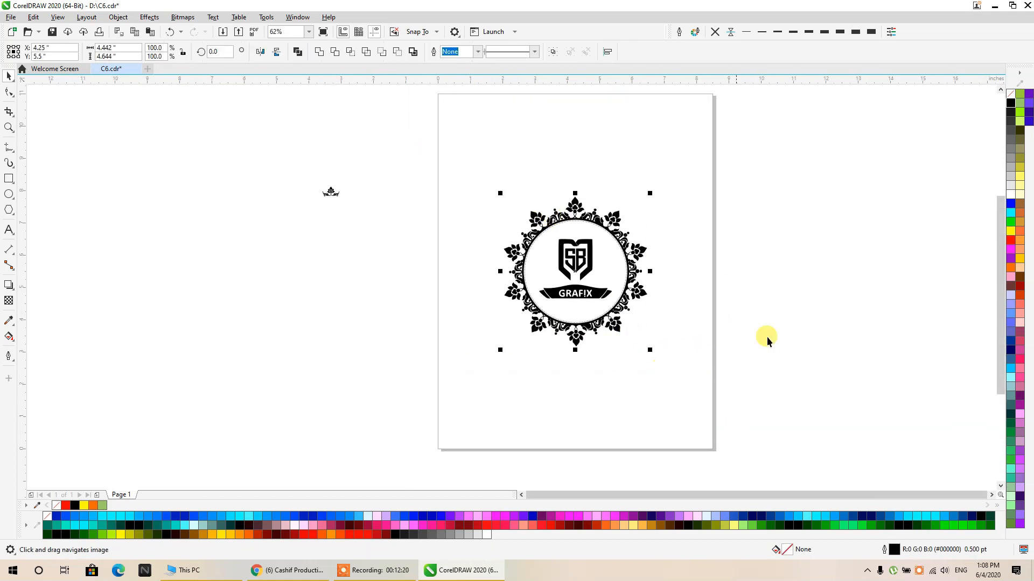
{"action": "right_click", "coordinate": [844, 283]}
{"action": "left_click", "coordinate": [873, 343]}
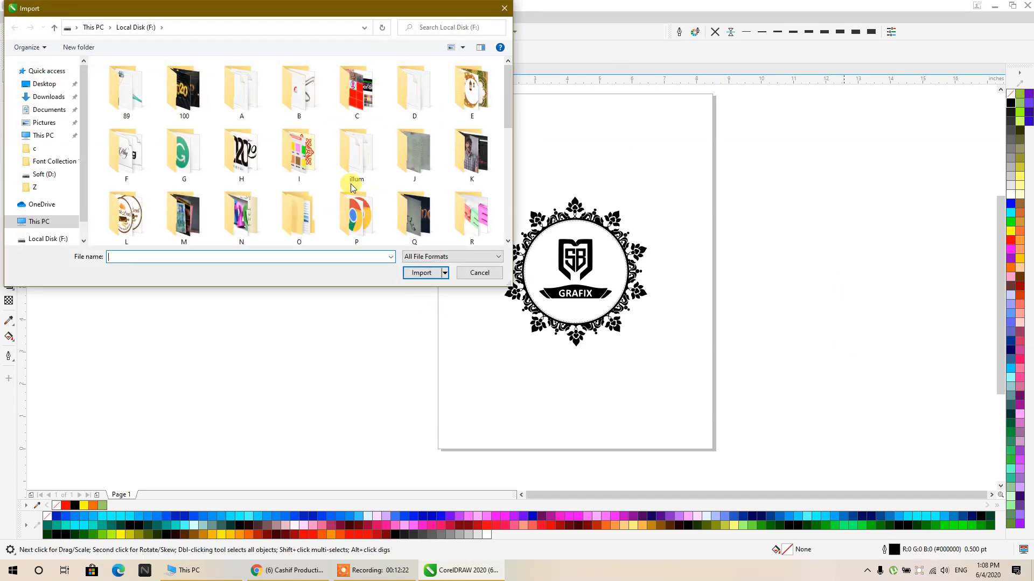
{"action": "scroll", "coordinate": [262, 182], "scroll_direction": "down", "scroll_amount": 1}
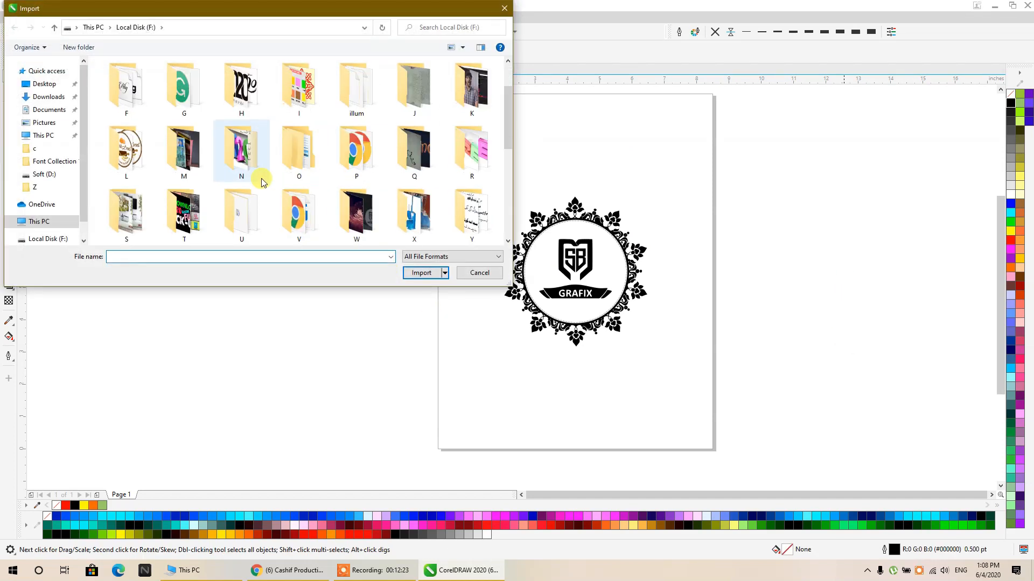
{"action": "double_click", "coordinate": [184, 156]}
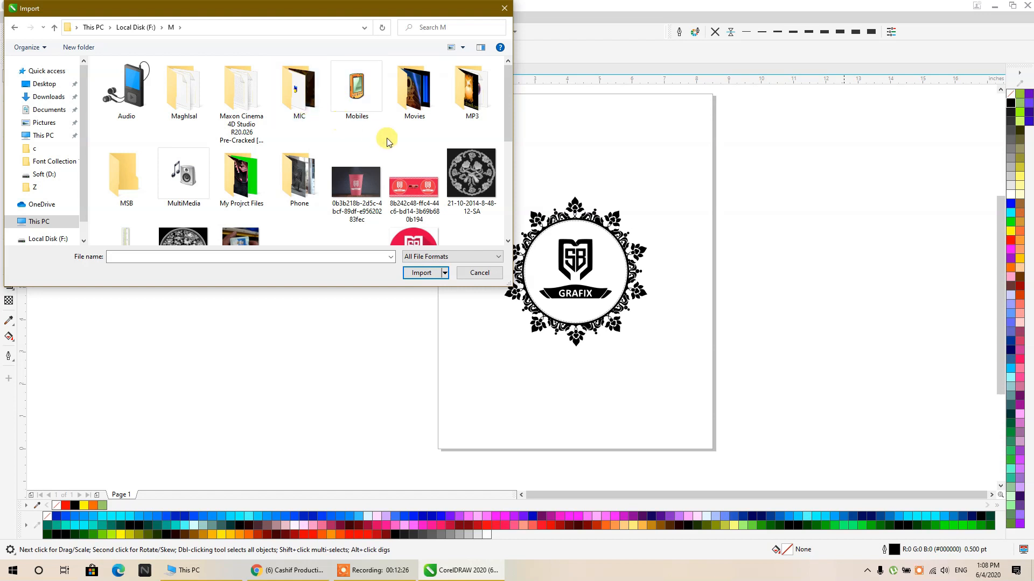
{"action": "scroll", "coordinate": [385, 138], "scroll_direction": "down", "scroll_amount": 2}
{"action": "scroll", "coordinate": [313, 133], "scroll_direction": "down", "scroll_amount": 1}
{"action": "scroll", "coordinate": [315, 121], "scroll_direction": "up", "scroll_amount": 3}
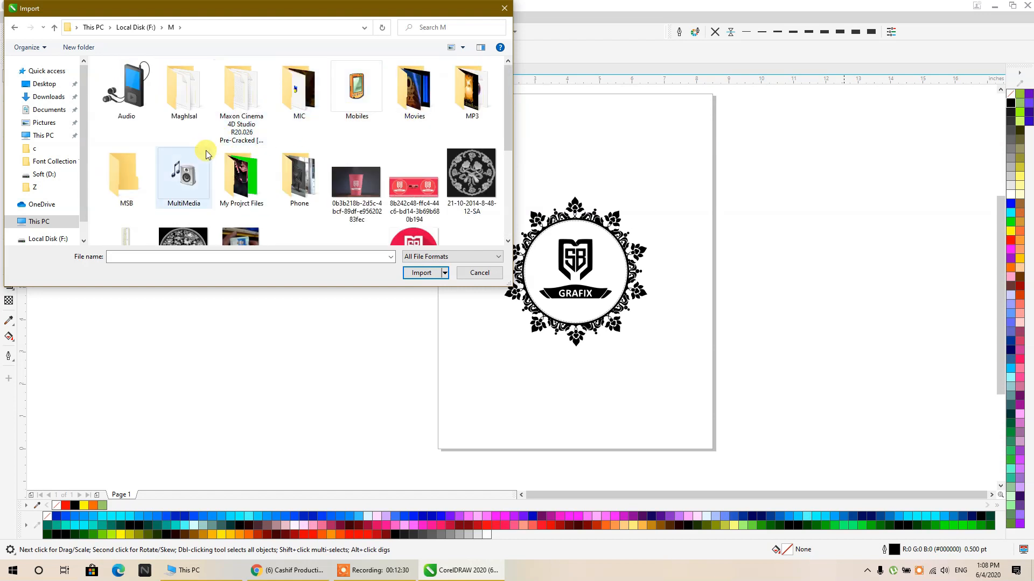
{"action": "double_click", "coordinate": [128, 178]}
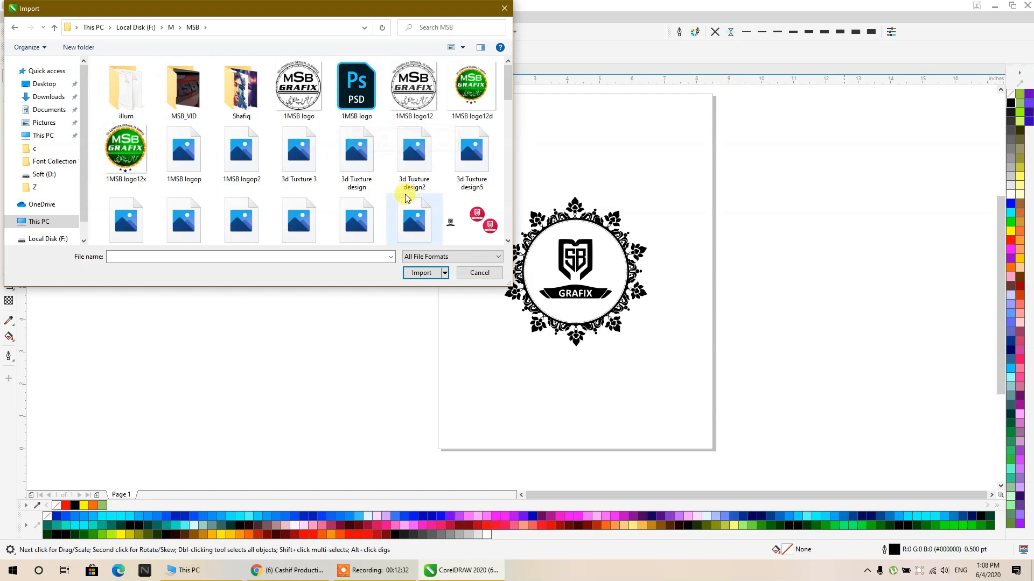
- Import the Backup_of_Backup_of_MSB file and place it beside the page at about 17.2 inches wide
{"action": "scroll", "coordinate": [315, 162], "scroll_direction": "down", "scroll_amount": 1}
{"action": "scroll", "coordinate": [315, 164], "scroll_direction": "down", "scroll_amount": 3}
{"action": "left_click", "coordinate": [472, 129]}
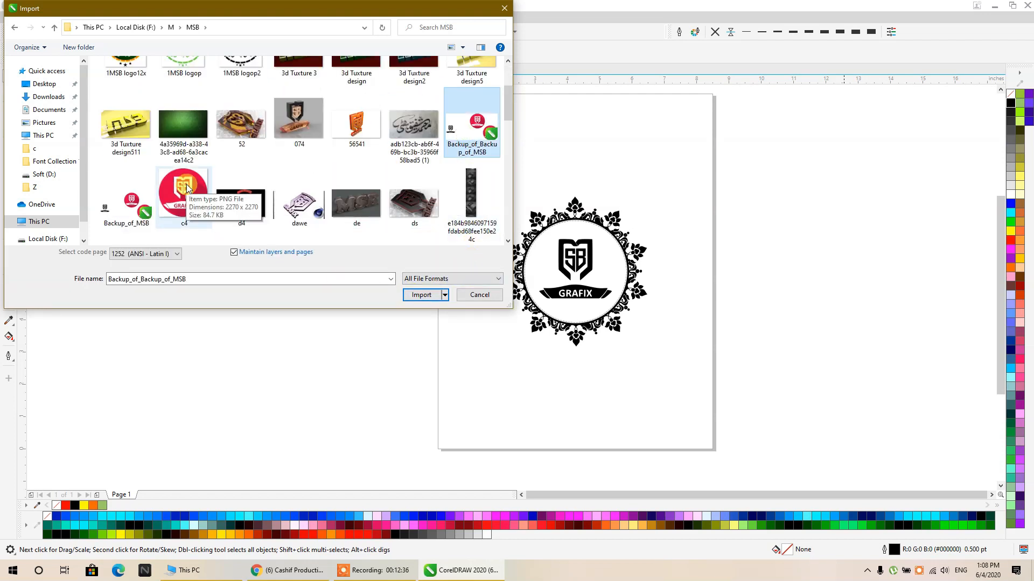
{"action": "scroll", "coordinate": [182, 197], "scroll_direction": "down", "scroll_amount": 5}
{"action": "scroll", "coordinate": [314, 176], "scroll_direction": "up", "scroll_amount": 5}
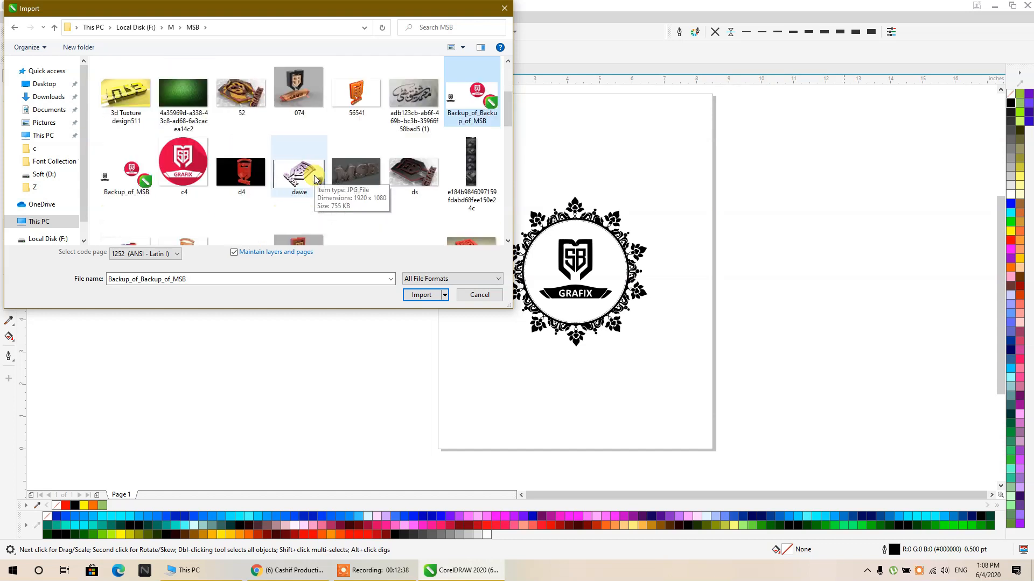
{"action": "left_click", "coordinate": [422, 295]}
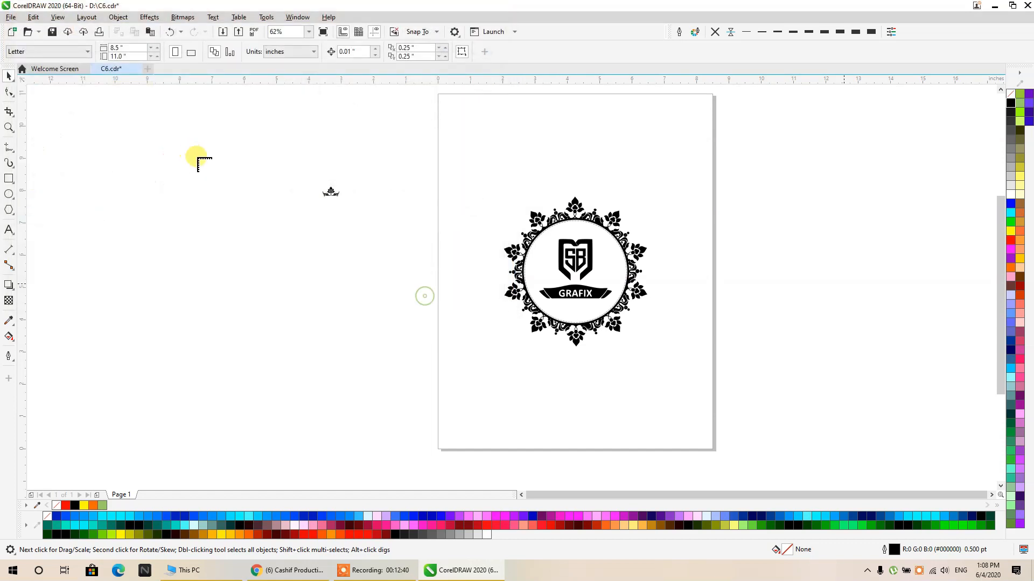
{"action": "scroll", "coordinate": [201, 161], "scroll_direction": "down", "scroll_amount": 2}
{"action": "left_click_drag", "start_coordinate": [588, 154], "coordinate": [871, 303]}
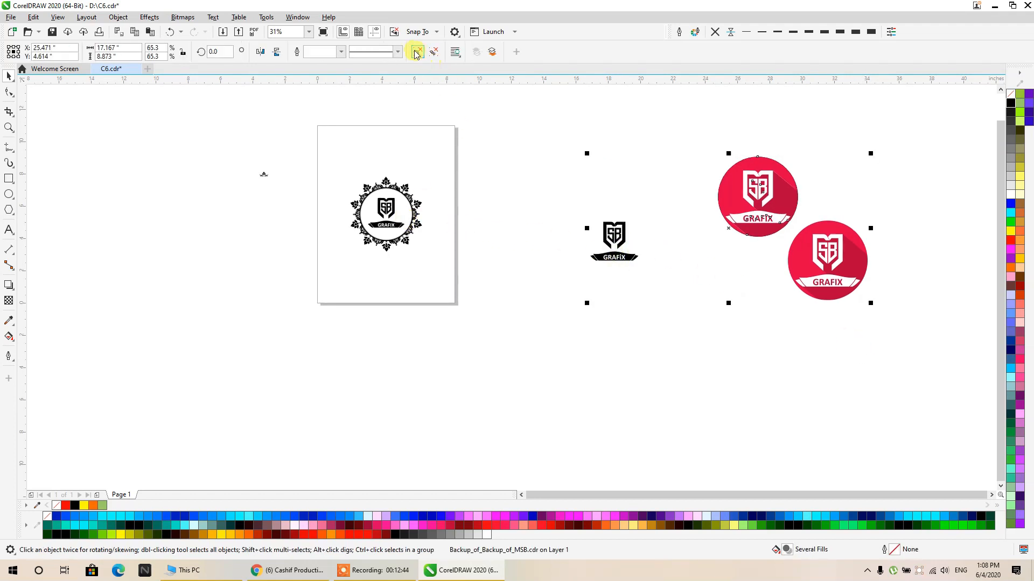
- Ungroup the imported artwork, keeping only its black logo, and centre that logo in the ornament in place of the traced one
{"action": "left_click", "coordinate": [417, 52]}
{"action": "key", "text": "Delete"}
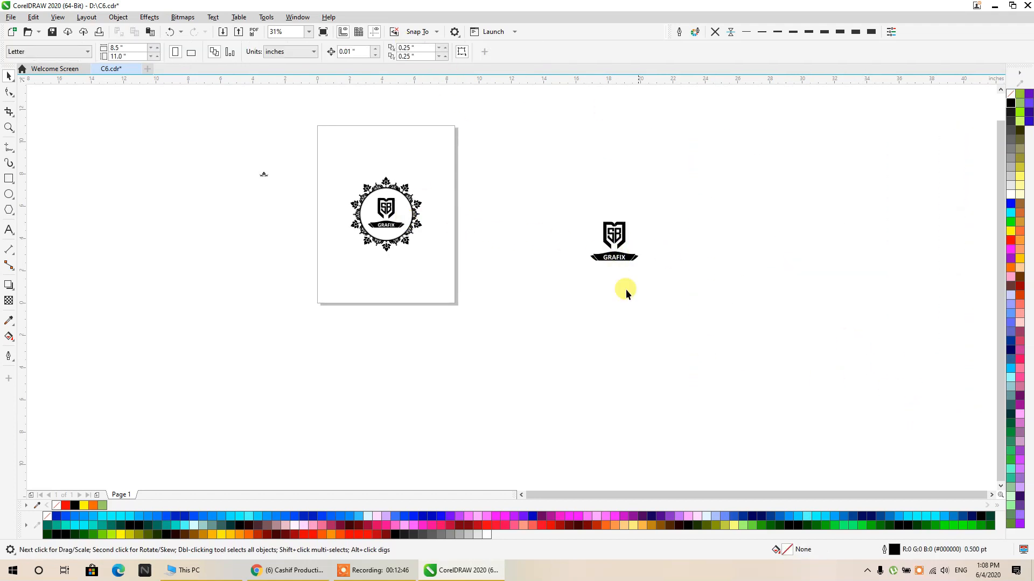
{"action": "left_click_drag", "start_coordinate": [379, 207], "coordinate": [612, 222]}
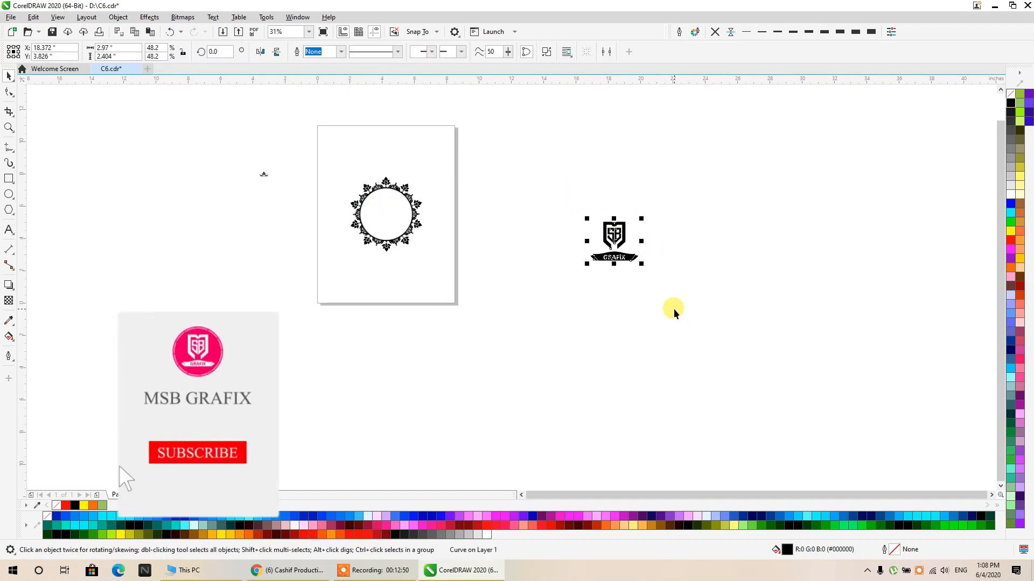
{"action": "key", "text": "ctrl+z"}
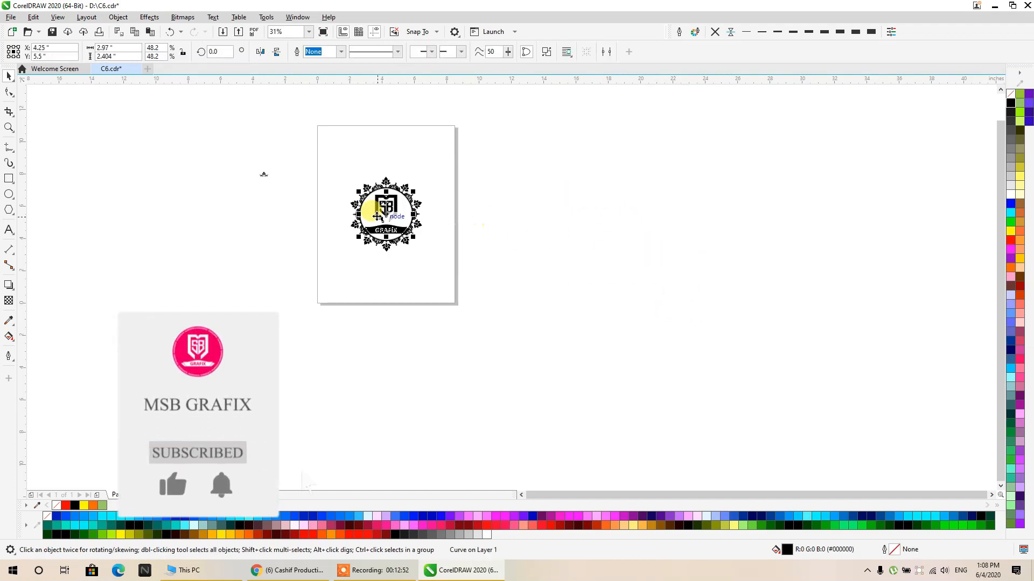
- Scale the imported SB Grafix logo down slightly about its centre so it fits inside the ornament ring
{"action": "scroll", "coordinate": [373, 208], "scroll_direction": "up", "scroll_amount": 4}
{"action": "left_click_drag", "start_coordinate": [398, 261], "coordinate": [432, 319]}
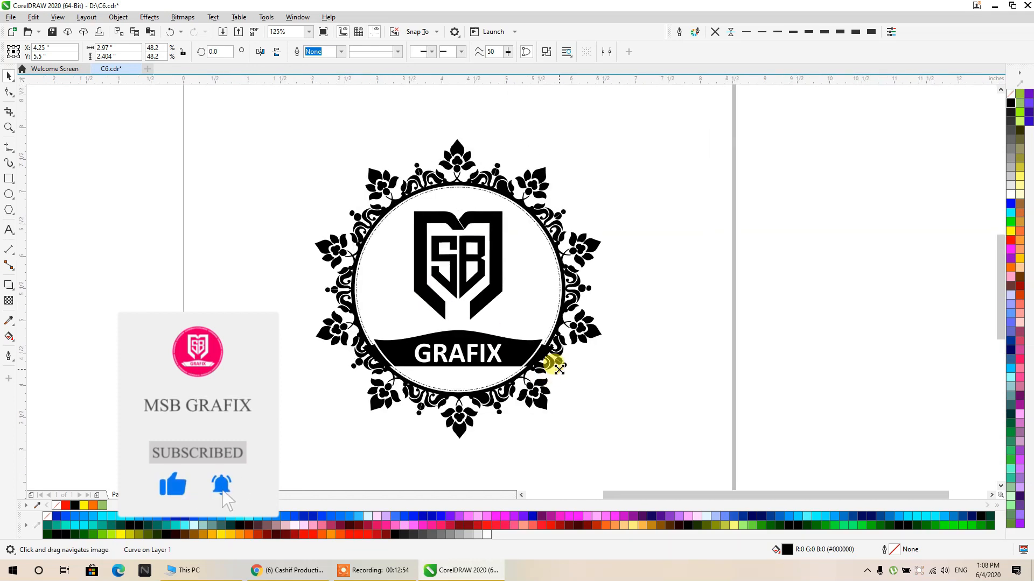
{"action": "left_click_drag", "start_coordinate": [560, 369], "coordinate": [540, 356]}
{"action": "left_click_drag", "start_coordinate": [457, 260], "coordinate": [465, 267]}
{"action": "left_click", "coordinate": [596, 199]}
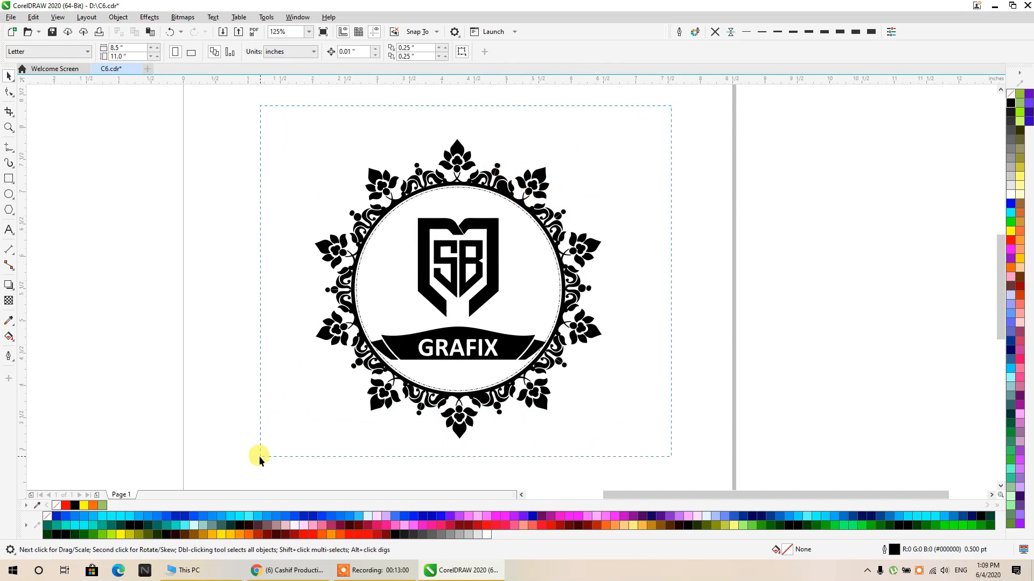
- Select the ornament with its logo and set up an AI - Adobe Illustrator export of the selection named C62
{"action": "left_click_drag", "start_coordinate": [259, 456], "coordinate": [257, 463]}
{"action": "key", "text": "ctrl+e"}
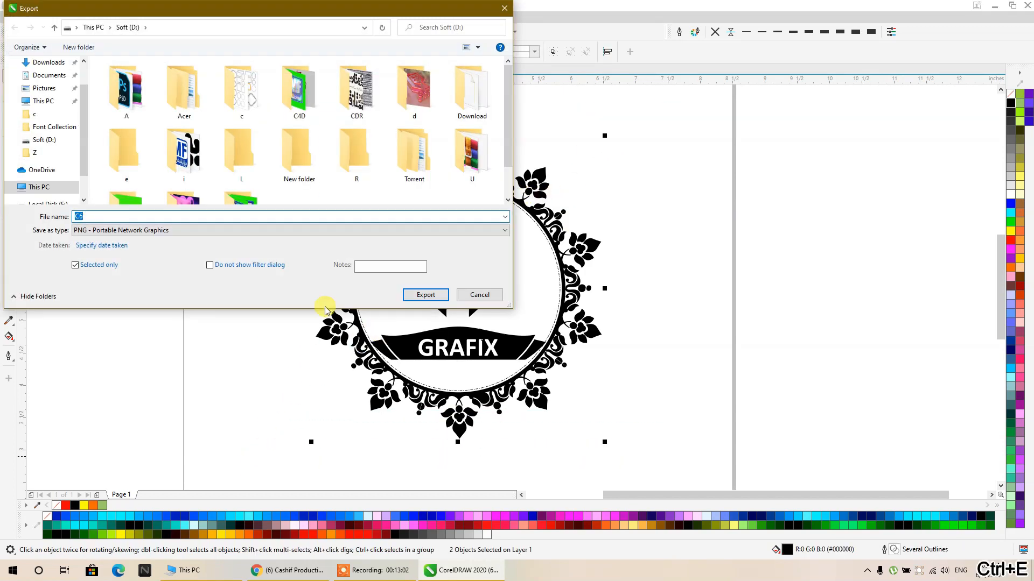
{"action": "left_click", "coordinate": [119, 230]}
{"action": "left_click", "coordinate": [107, 255]}
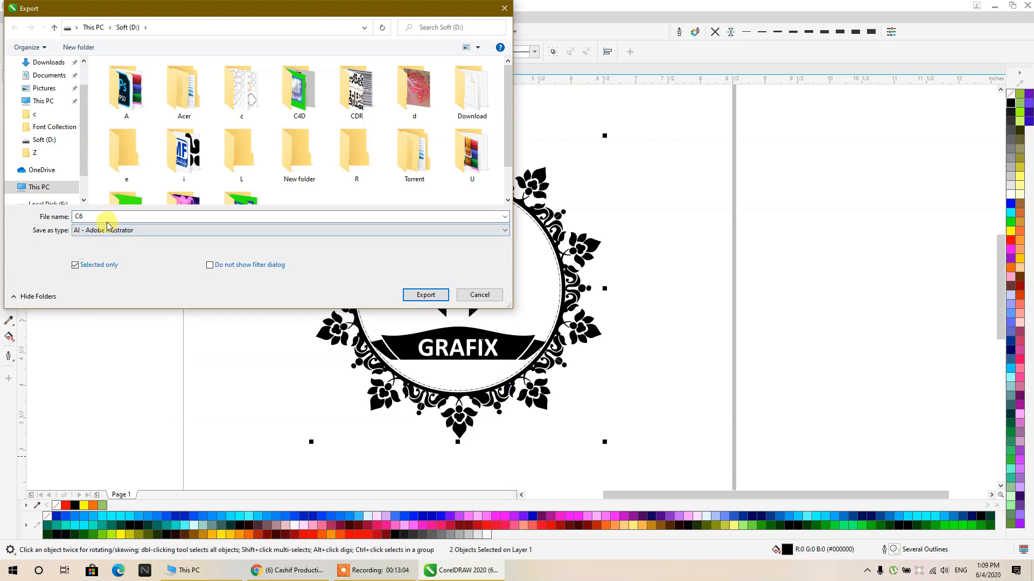
{"action": "double_click", "coordinate": [101, 215]}
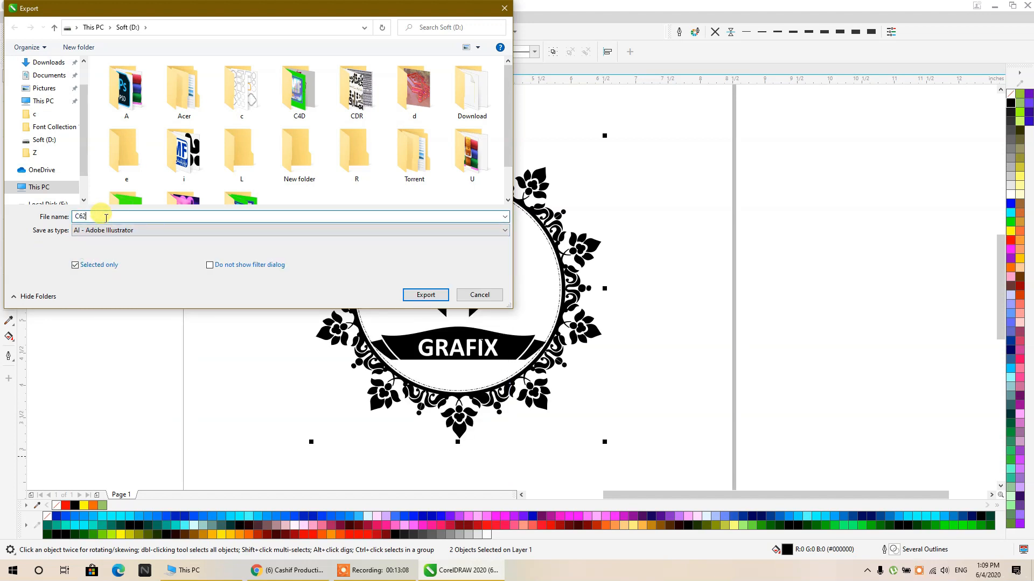
- Export the selection with Adobe Illustrator 8.0 compatibility and minimize CorelDRAW to show the desktop
{"action": "left_click", "coordinate": [405, 295]}
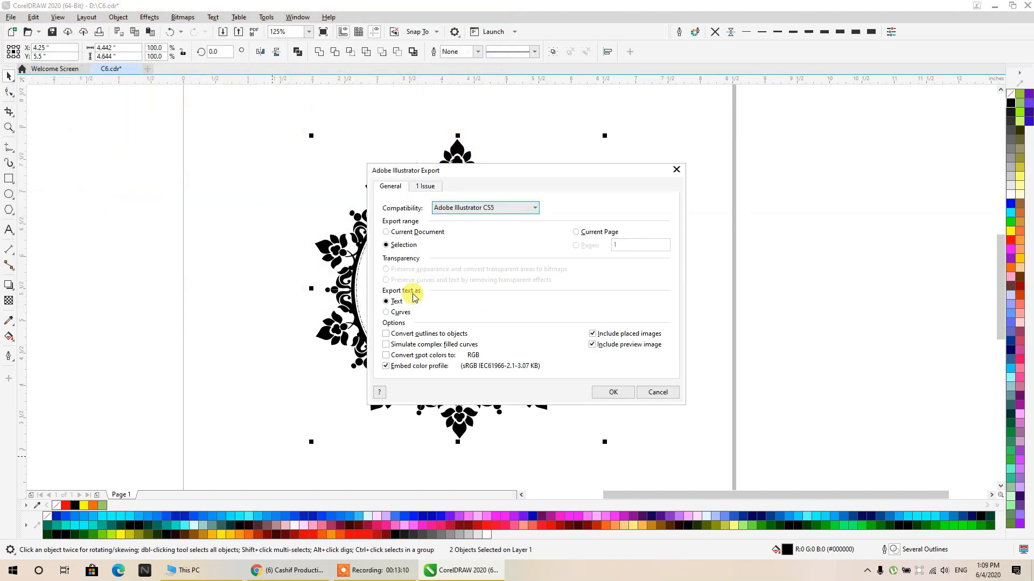
{"action": "left_click", "coordinate": [475, 215]}
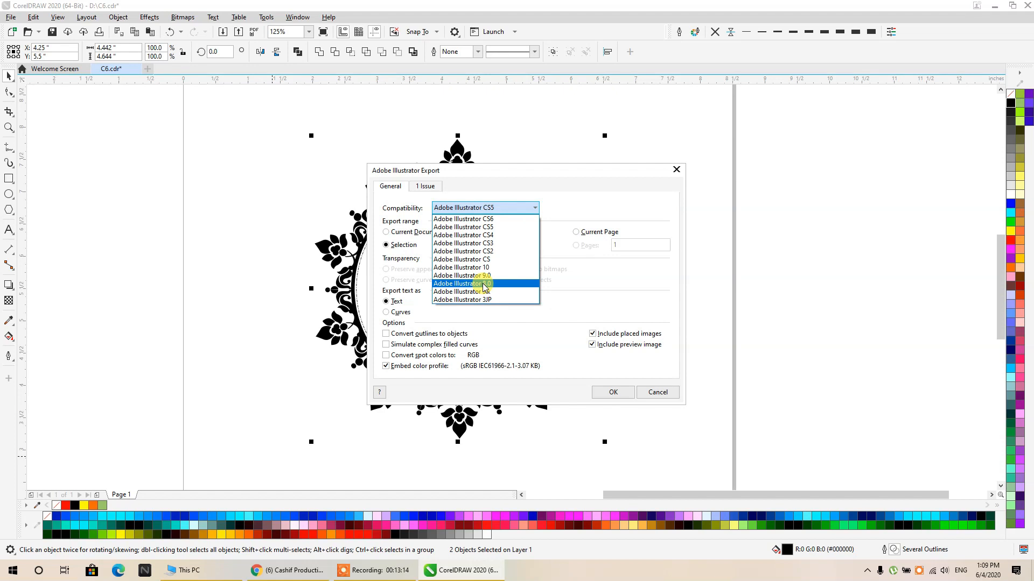
{"action": "left_click", "coordinate": [483, 284]}
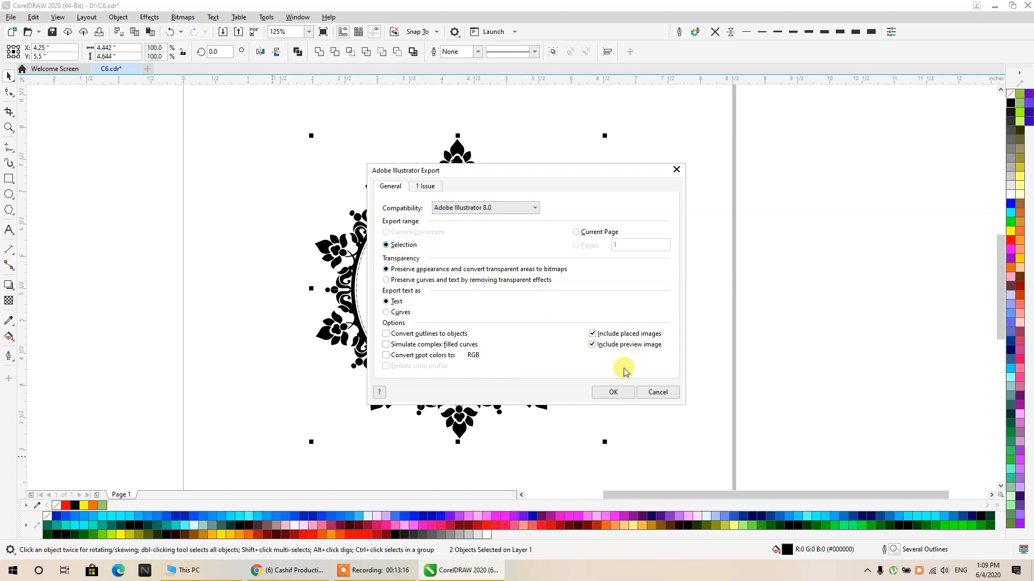
{"action": "left_click", "coordinate": [620, 392]}
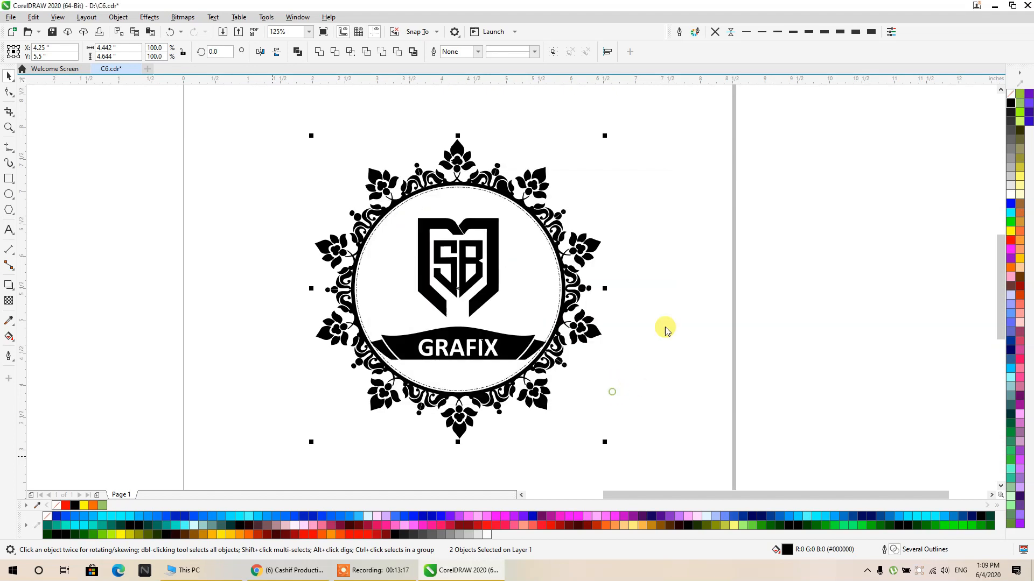
{"action": "left_click", "coordinate": [995, 7]}
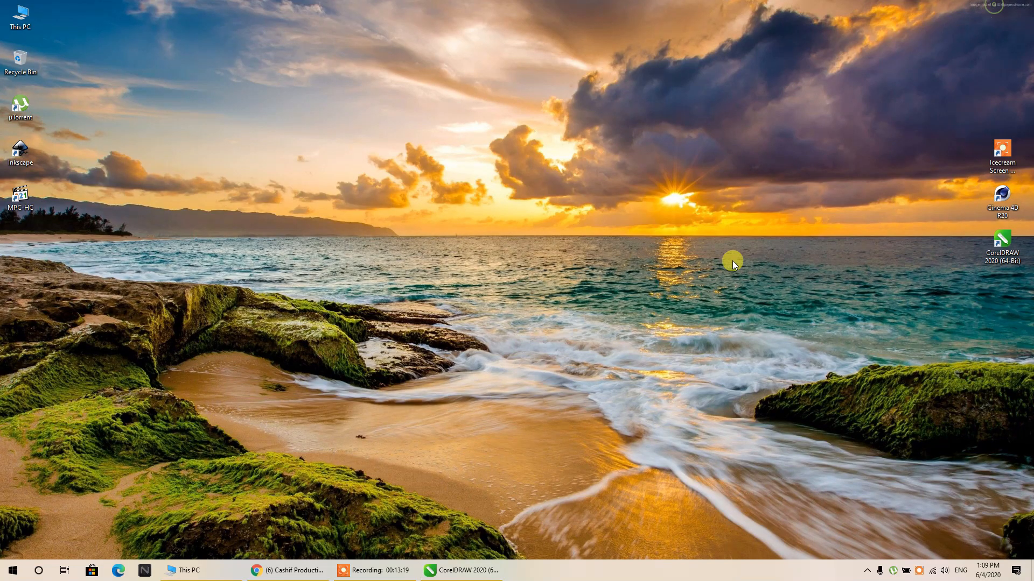
- Launch Cinema 4D R20 from the desktop and return to the ornament drawing in CorelDRAW while it loads
{"action": "right_click", "coordinate": [996, 208]}
{"action": "left_click", "coordinate": [971, 213]}
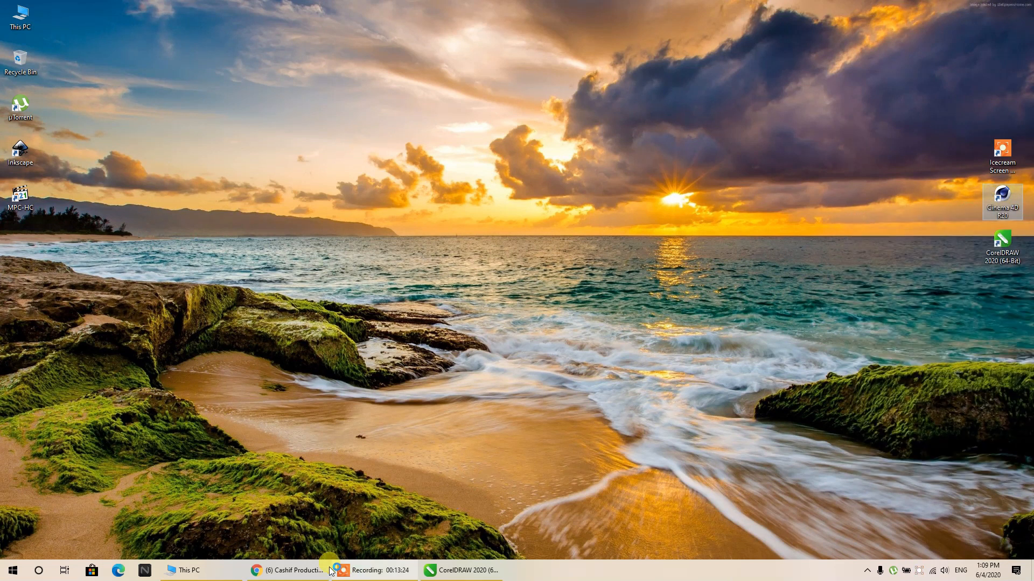
{"action": "left_click", "coordinate": [442, 572]}
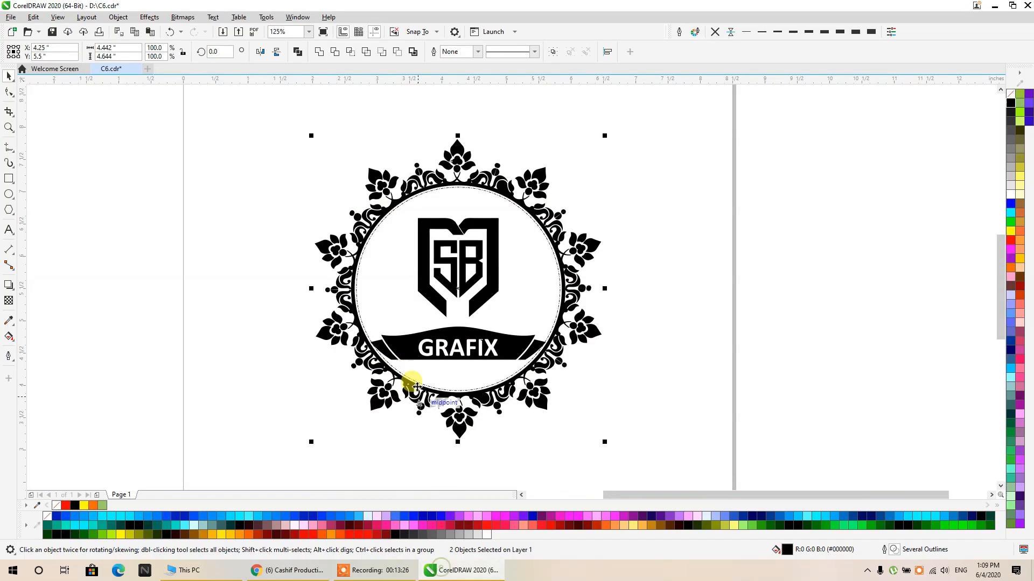
- Move the SB Grafix logo up to about Y 5.669" and scale it down about its centre to about 34.5%
{"action": "left_click", "coordinate": [692, 296]}
{"action": "left_click", "coordinate": [487, 225]}
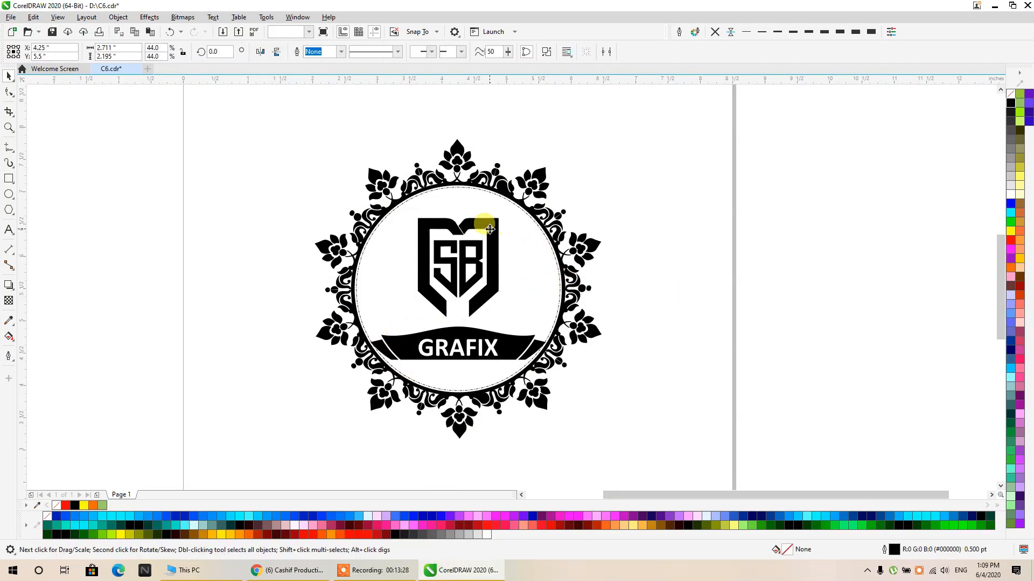
{"action": "left_click_drag", "start_coordinate": [469, 230], "coordinate": [471, 221]}
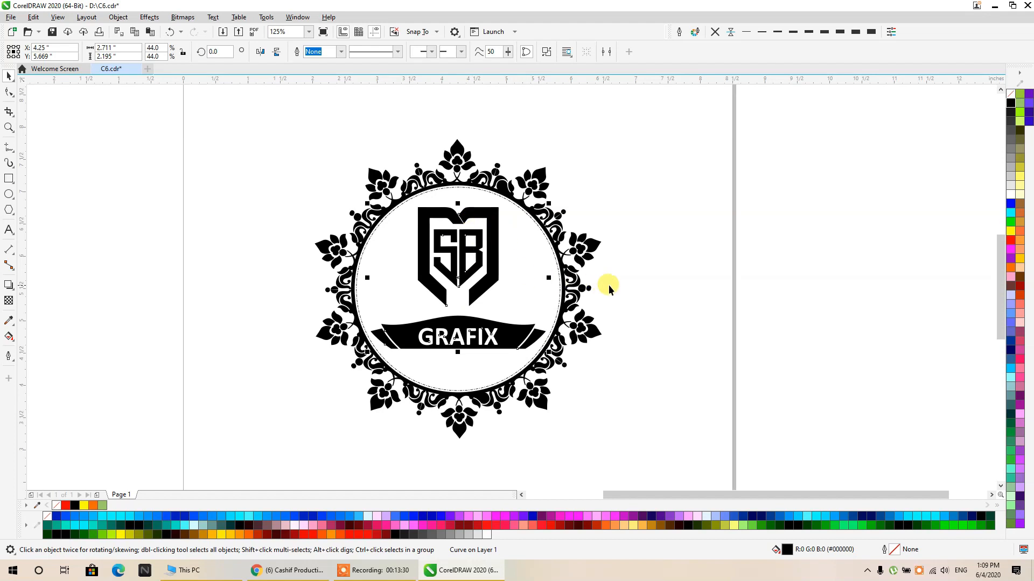
{"action": "left_click", "coordinate": [636, 288]}
{"action": "left_click", "coordinate": [513, 348]}
{"action": "left_click_drag", "start_coordinate": [554, 356], "coordinate": [535, 338]}
{"action": "left_click", "coordinate": [622, 318]}
{"action": "left_click", "coordinate": [514, 316]}
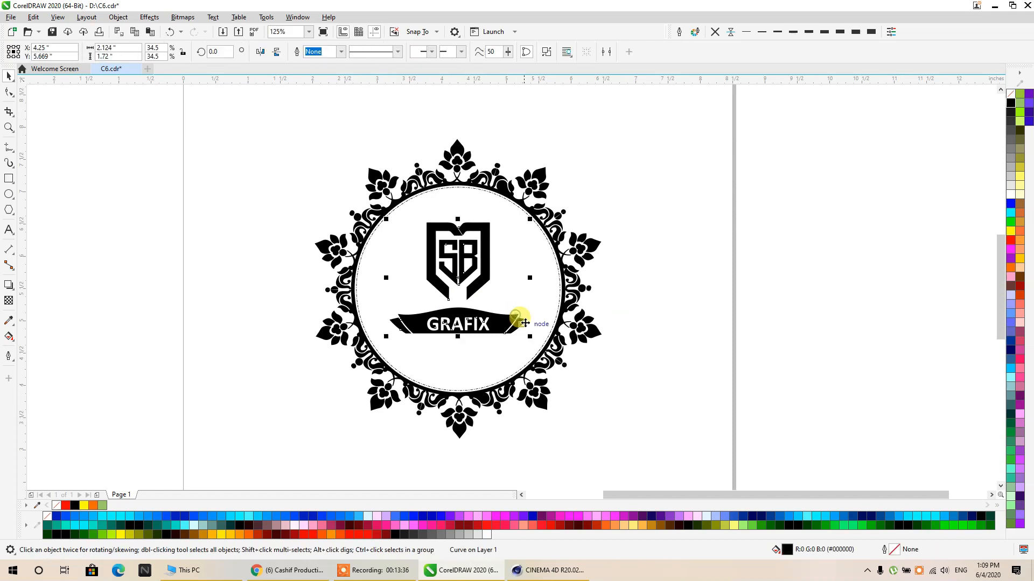
- Select the ornament with its logo and export the selection over C62.ai with Adobe Illustrator 8.0 compatibility
{"action": "left_click", "coordinate": [626, 336]}
{"action": "left_click_drag", "start_coordinate": [314, 205], "coordinate": [245, 125]}
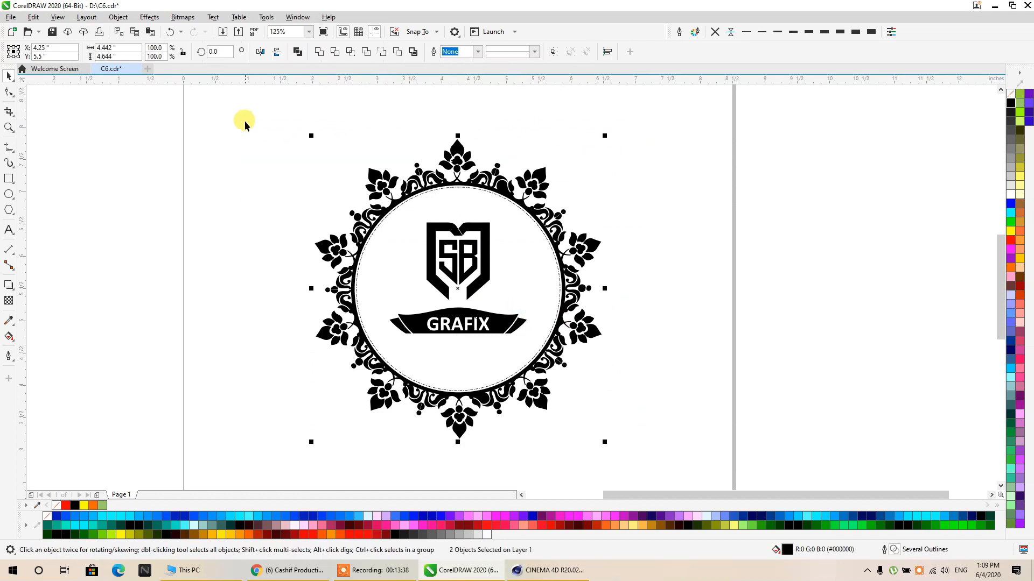
{"action": "left_click", "coordinate": [662, 370]}
{"action": "left_click_drag", "start_coordinate": [686, 479], "coordinate": [251, 83]}
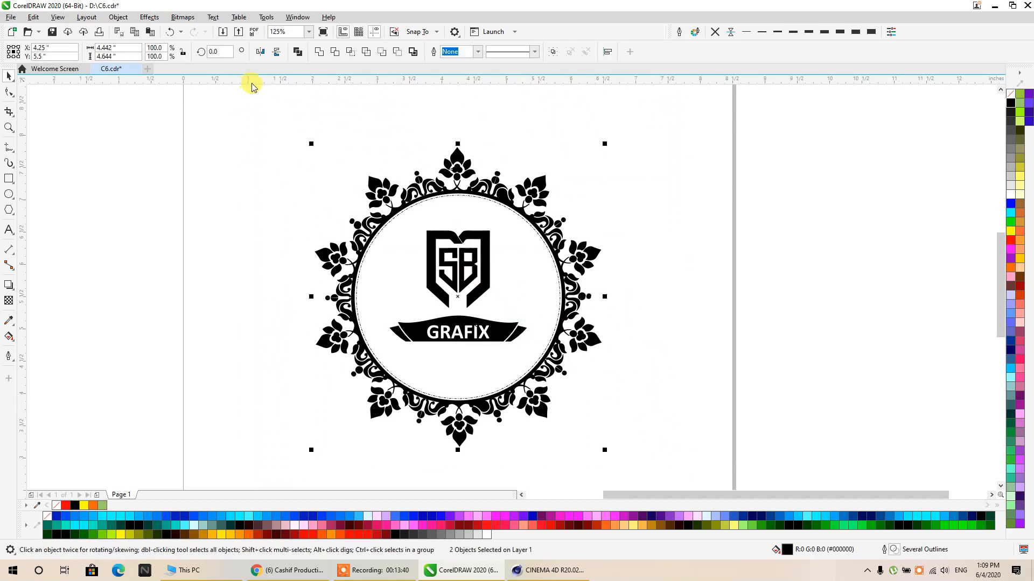
{"action": "key", "text": "ctrl+e"}
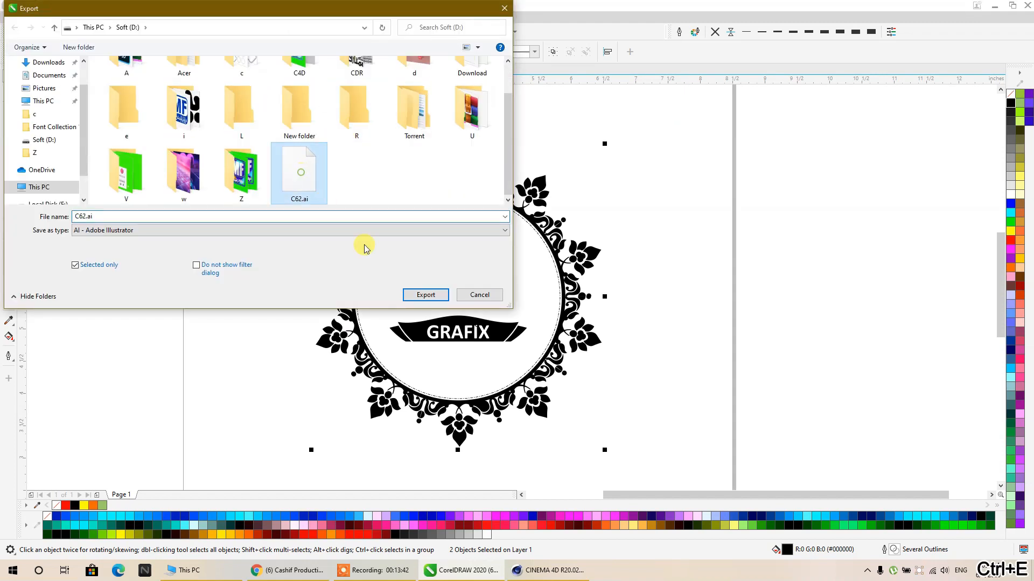
{"action": "left_click", "coordinate": [424, 295]}
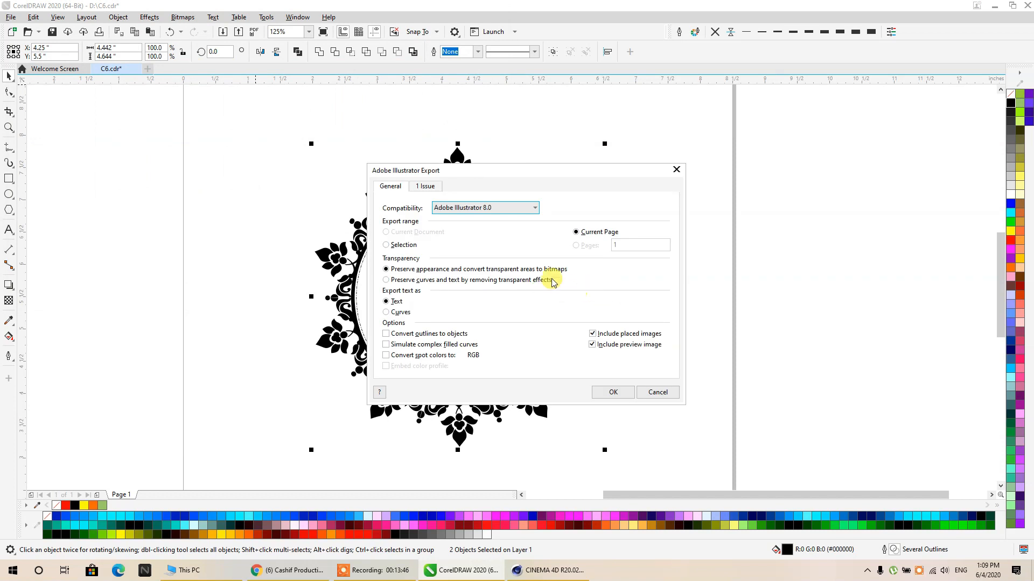
{"action": "left_click", "coordinate": [403, 245]}
{"action": "left_click", "coordinate": [626, 395]}
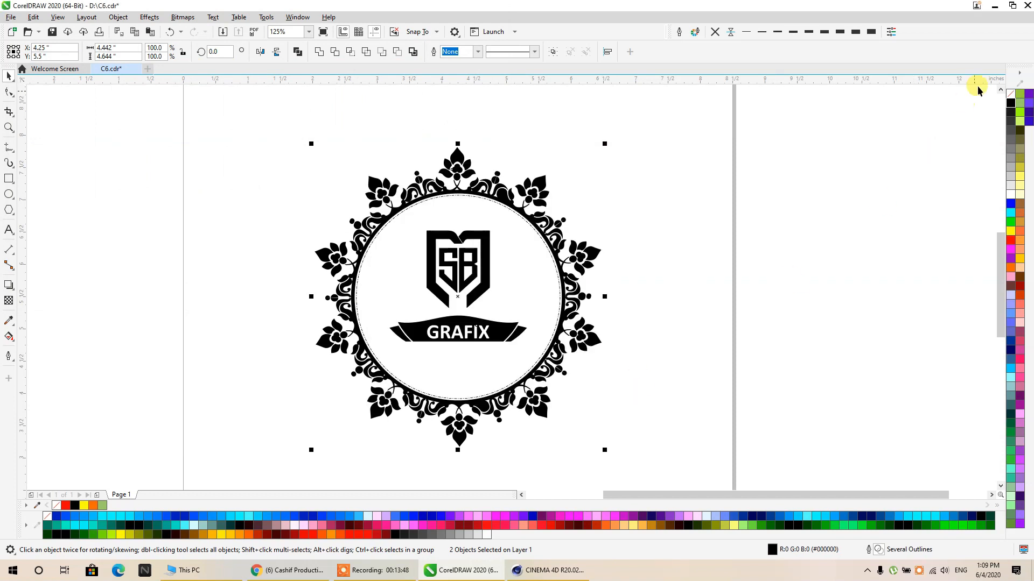
- Switch to Cinema 4D and open C62.ai, accepting the import settings
{"action": "left_click", "coordinate": [994, 6]}
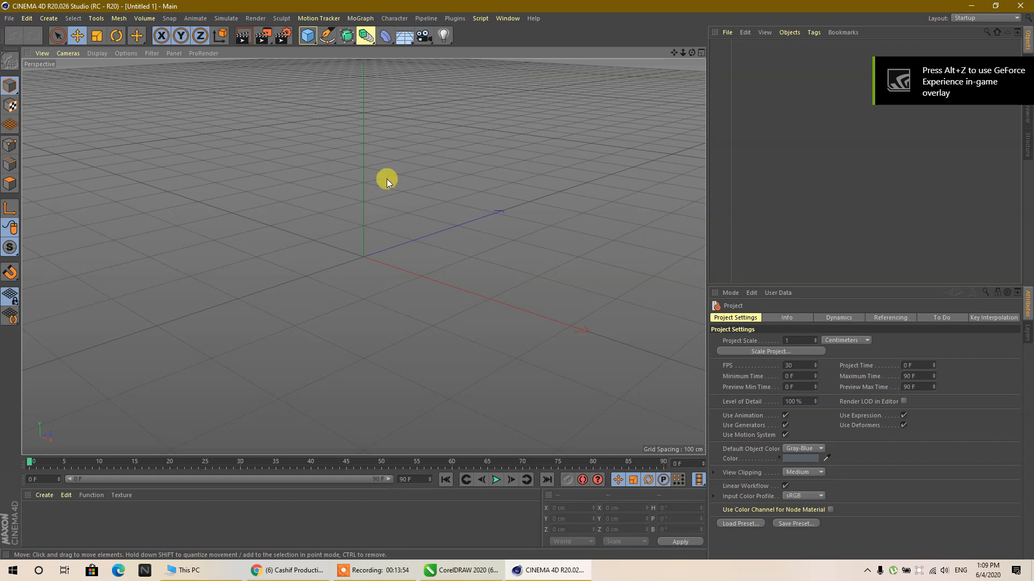
{"action": "left_click", "coordinate": [9, 18]}
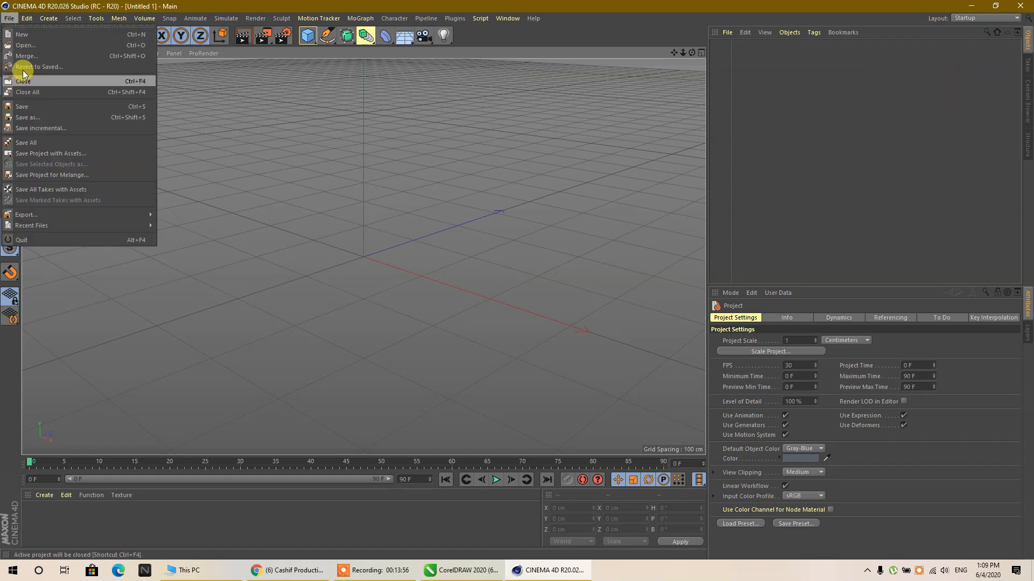
{"action": "left_click", "coordinate": [25, 45]}
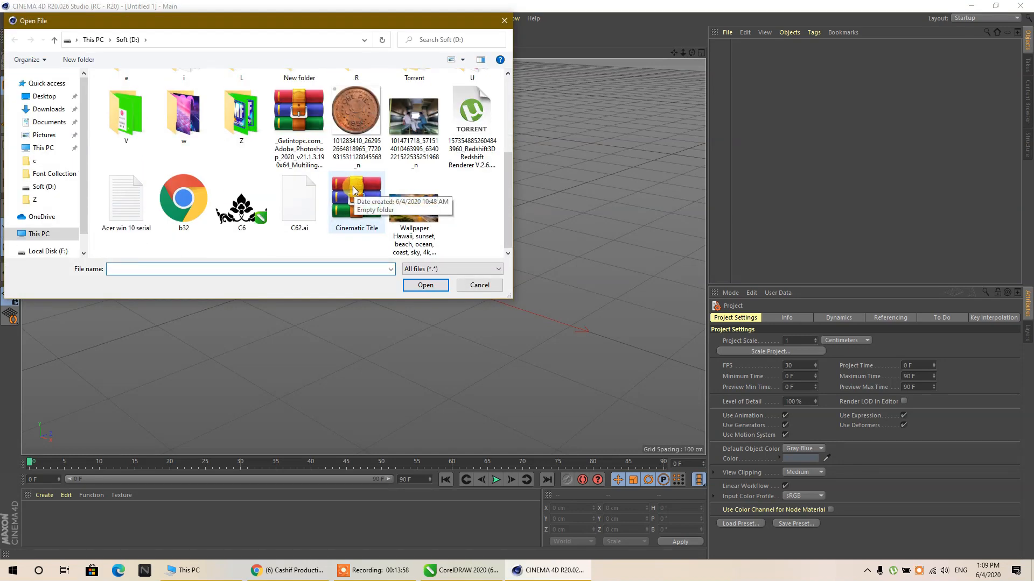
{"action": "left_click", "coordinate": [299, 218]}
{"action": "key", "text": "Return"}
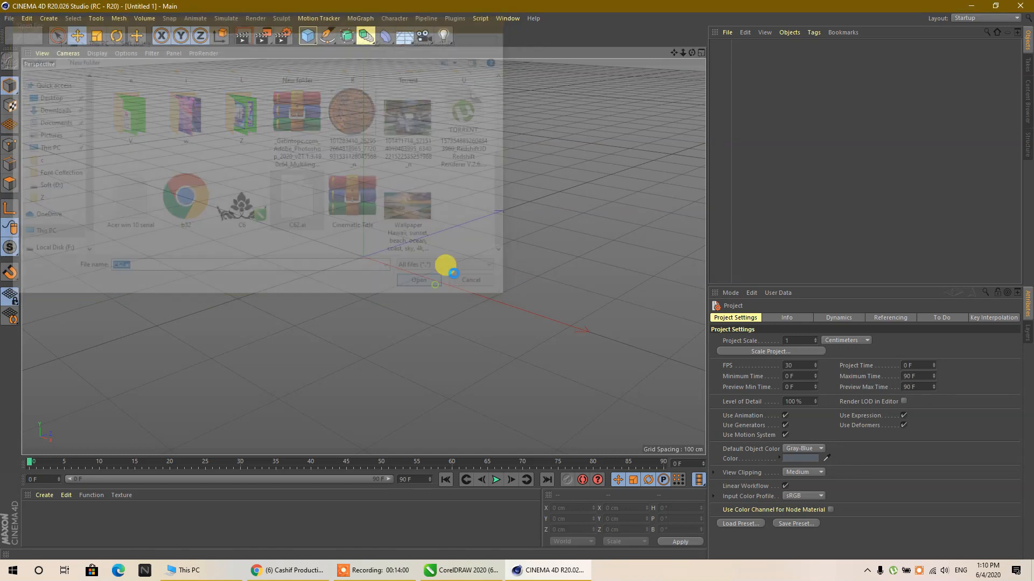
{"action": "left_click", "coordinate": [435, 393]}
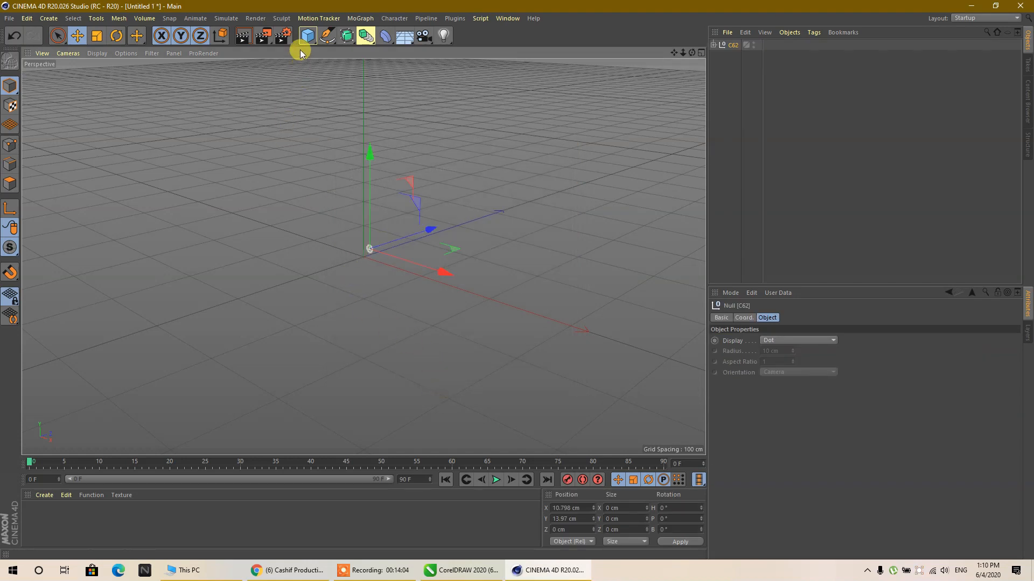
- Add a cube and move the imported C62 artwork along Z to about -140 cm, in front of the cube
{"action": "left_click", "coordinate": [308, 36]}
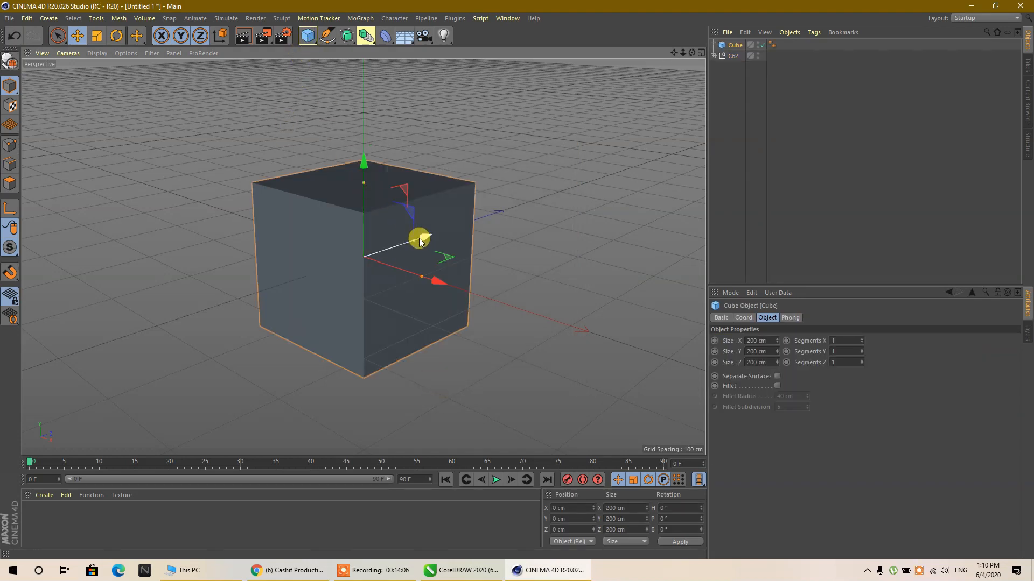
{"action": "left_click", "coordinate": [732, 56]}
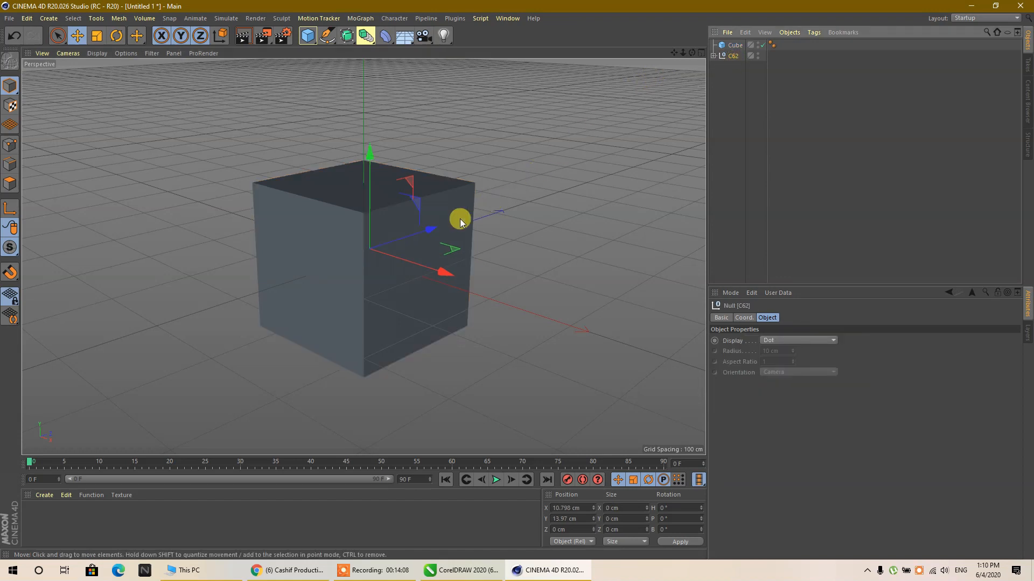
{"action": "left_click_drag", "start_coordinate": [461, 222], "coordinate": [362, 269]}
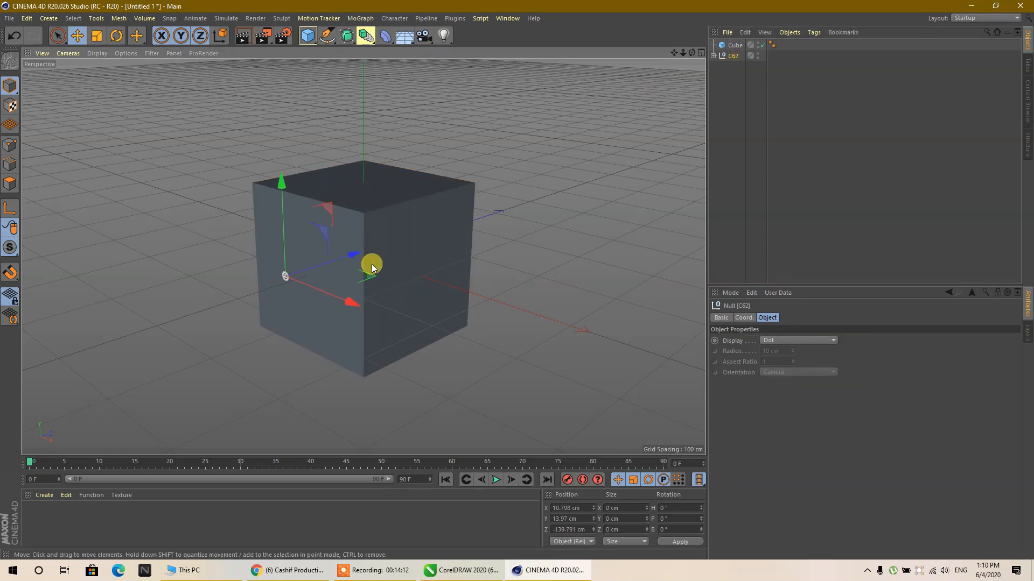
- In the front view, move the C62 artwork to about 0 cm in X and 0.5 cm in Y
{"action": "middle_click", "coordinate": [422, 254]}
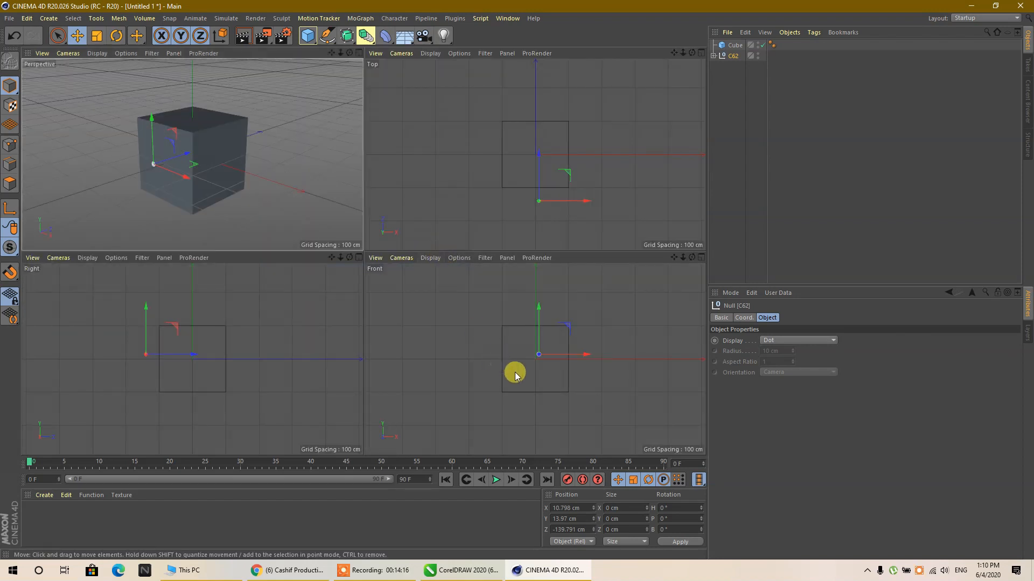
{"action": "middle_click", "coordinate": [515, 373]}
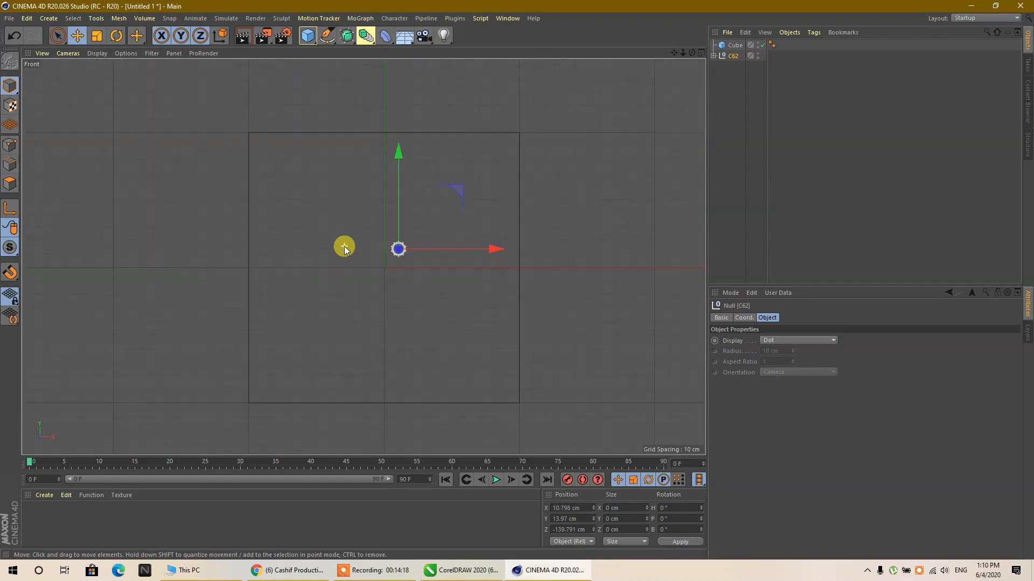
{"action": "scroll", "coordinate": [345, 247], "scroll_direction": "up", "scroll_amount": 5}
{"action": "left_click_drag", "start_coordinate": [544, 253], "coordinate": [517, 254]}
{"action": "left_click_drag", "start_coordinate": [420, 160], "coordinate": [419, 196]}
{"action": "middle_click", "coordinate": [366, 206]}
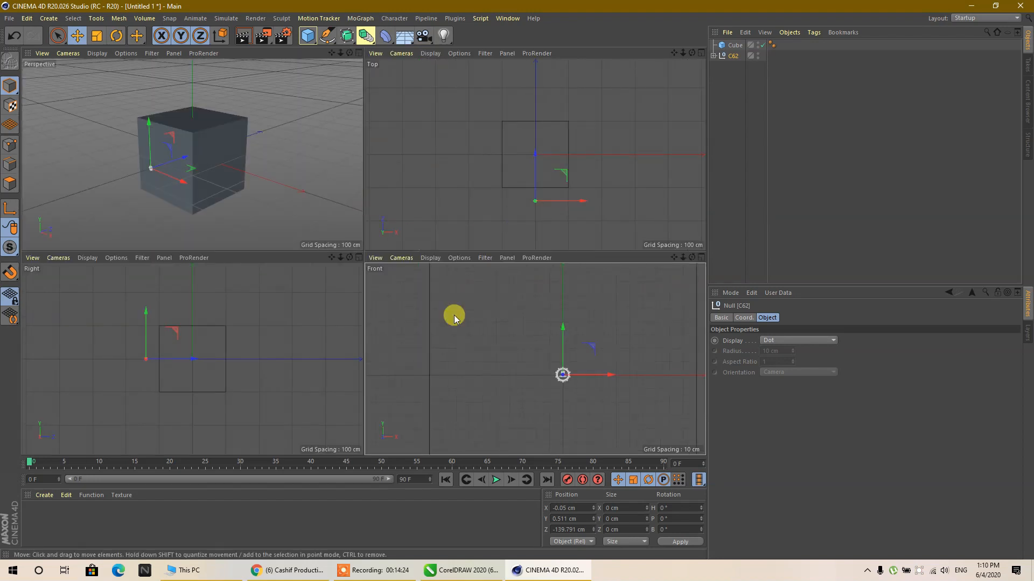
- Scale the C62 artwork up uniformly in the front view until it just fits inside the cube's outline
{"action": "left_click", "coordinate": [359, 54]}
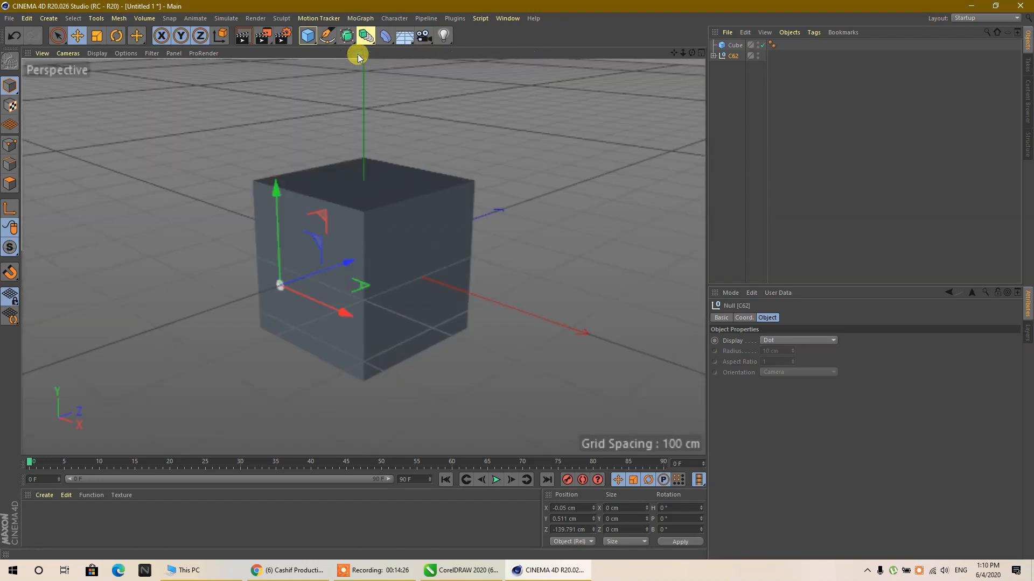
{"action": "left_click", "coordinate": [702, 54]}
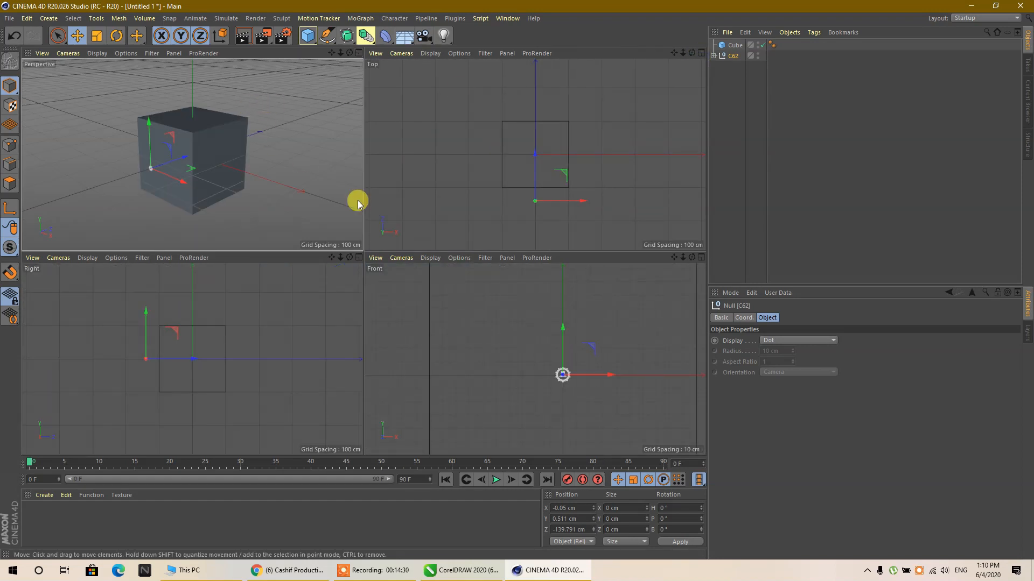
{"action": "key", "text": "F1"}
{"action": "key", "text": "F4"}
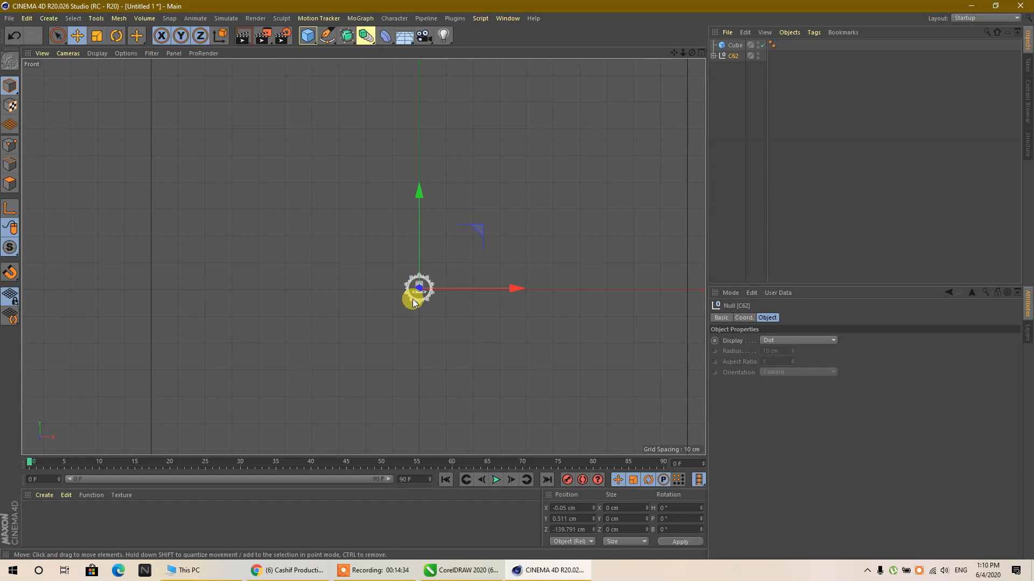
{"action": "key", "text": "F5"}
{"action": "key", "text": "F1"}
{"action": "key", "text": "F4"}
{"action": "left_click", "coordinate": [98, 37]}
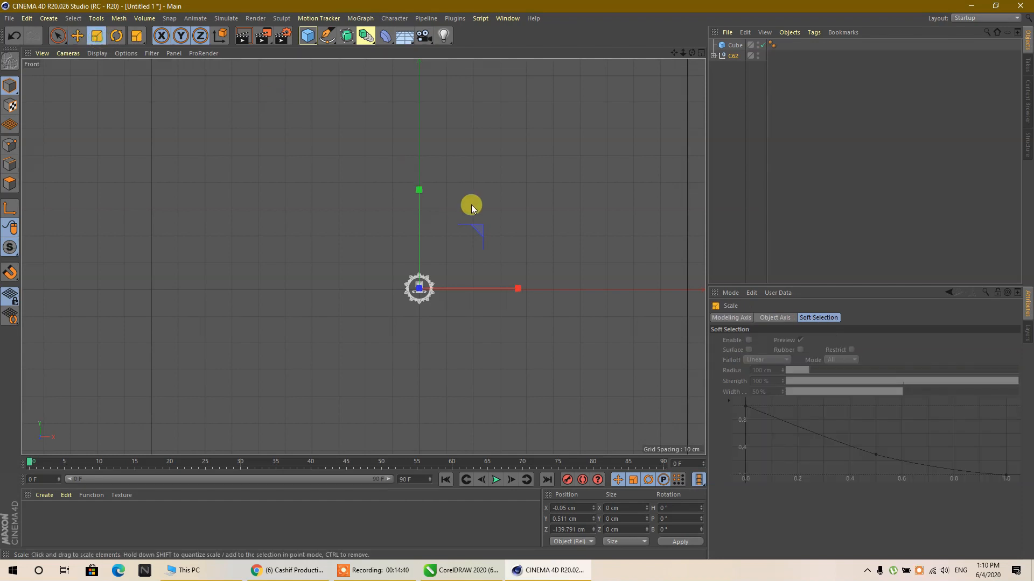
{"action": "left_click_drag", "start_coordinate": [480, 227], "coordinate": [511, 273]}
{"action": "scroll", "coordinate": [486, 266], "scroll_direction": "down", "scroll_amount": 3}
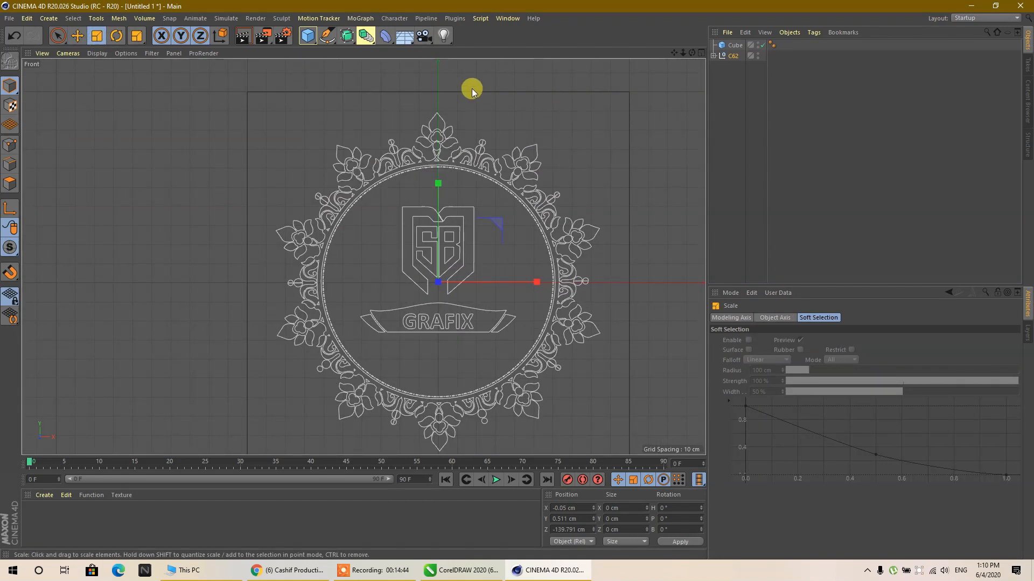
{"action": "left_click_drag", "start_coordinate": [496, 222], "coordinate": [503, 213]}
{"action": "scroll", "coordinate": [502, 213], "scroll_direction": "down", "scroll_amount": 2}
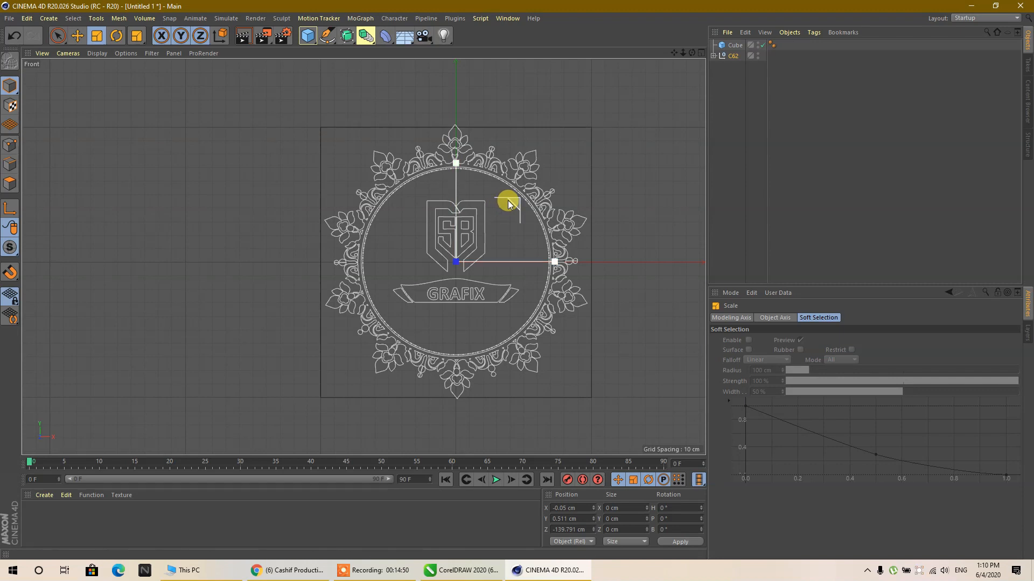
{"action": "left_click_drag", "start_coordinate": [513, 203], "coordinate": [514, 205]}
- Expand the C62 object and examine which parts of the ornament its splines from Path 1 to Path 138 form
{"action": "left_click", "coordinate": [713, 55]}
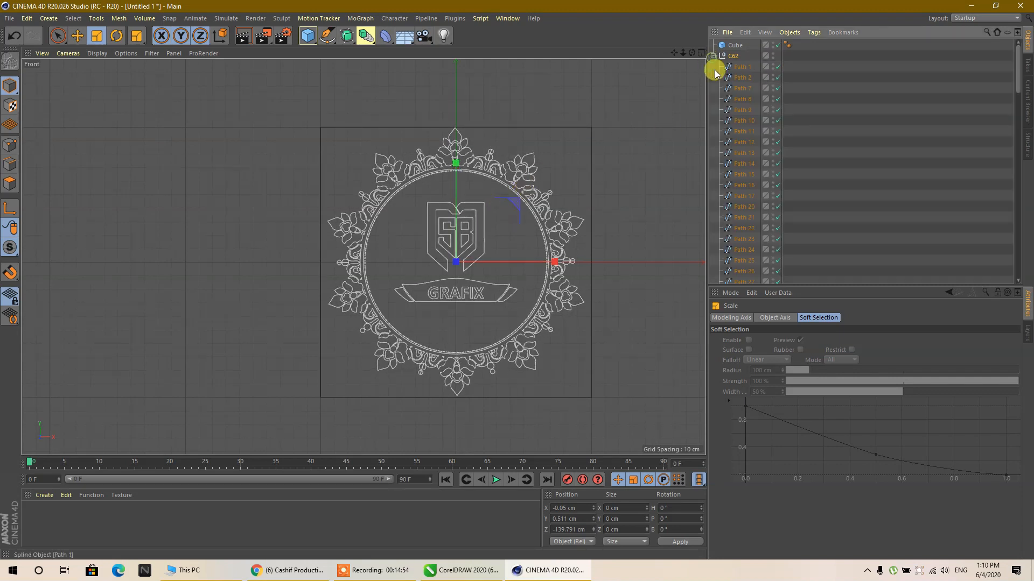
{"action": "left_click", "coordinate": [739, 67]}
{"action": "left_click", "coordinate": [741, 78]}
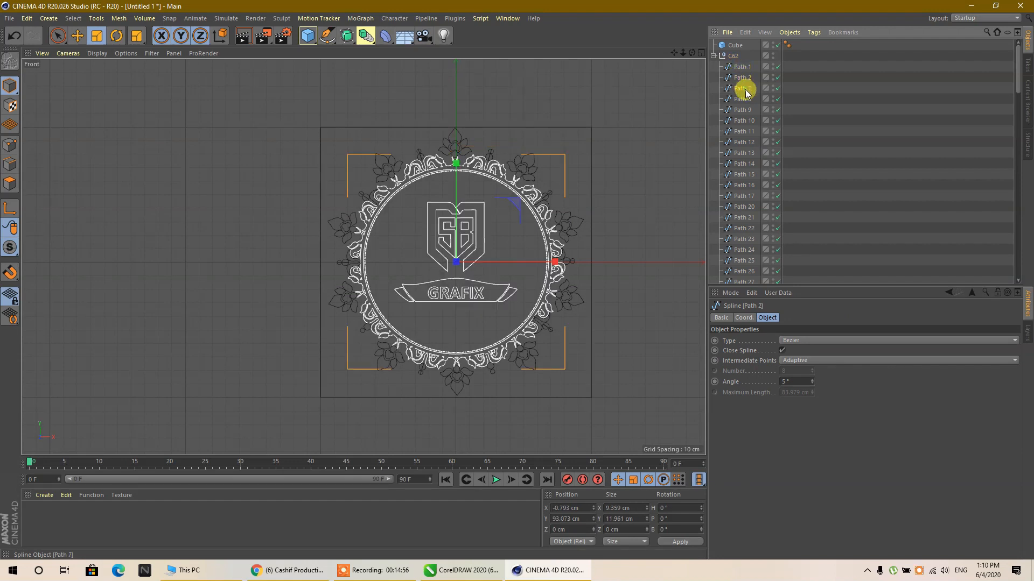
{"action": "left_click", "coordinate": [742, 89]}
{"action": "left_click", "coordinate": [742, 99]}
{"action": "left_click", "coordinate": [742, 109]}
{"action": "left_click", "coordinate": [743, 131]}
{"action": "left_click", "coordinate": [743, 142]}
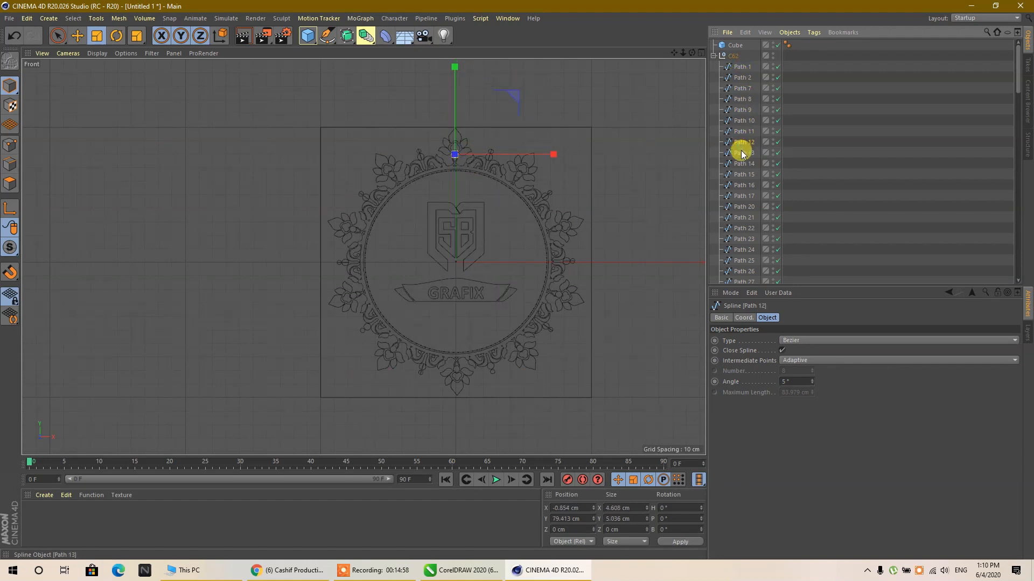
{"action": "scroll", "coordinate": [744, 154], "scroll_direction": "down", "scroll_amount": 18}
{"action": "left_click", "coordinate": [744, 184]}
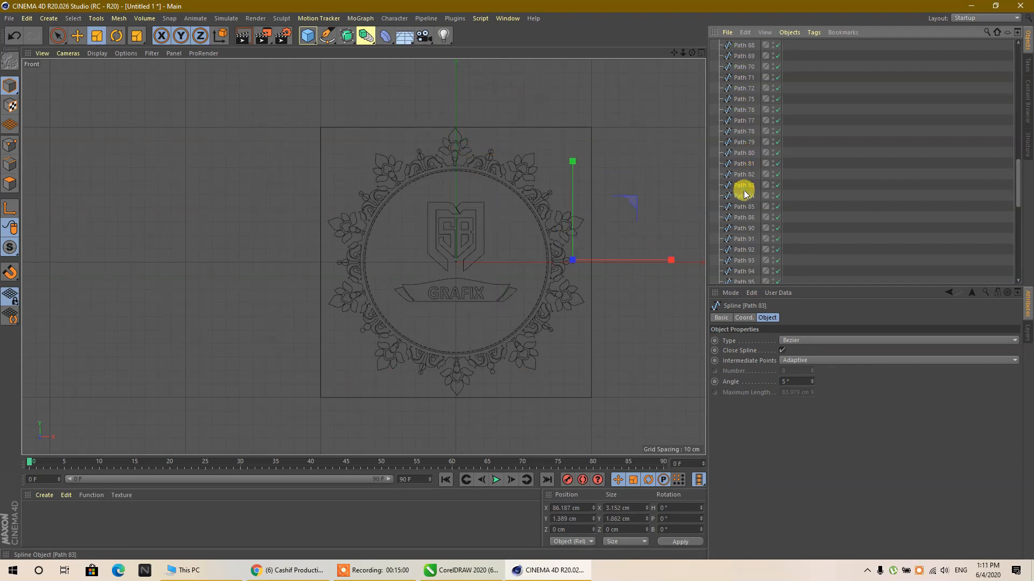
{"action": "left_click", "coordinate": [735, 224]}
{"action": "scroll", "coordinate": [735, 224], "scroll_direction": "down", "scroll_amount": 10}
{"action": "left_click", "coordinate": [735, 225]}
{"action": "left_click", "coordinate": [742, 258]}
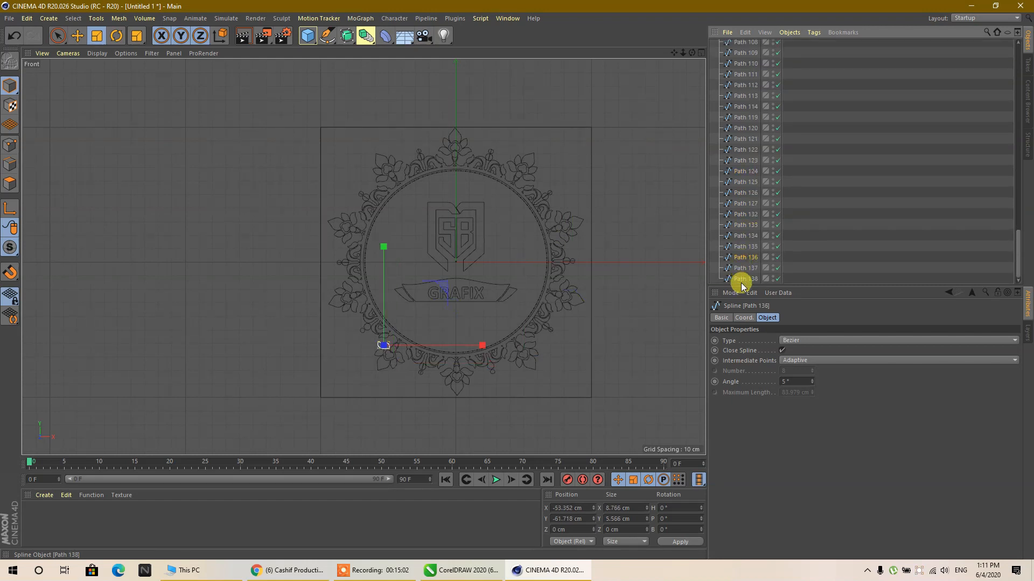
{"action": "left_click", "coordinate": [741, 278]}
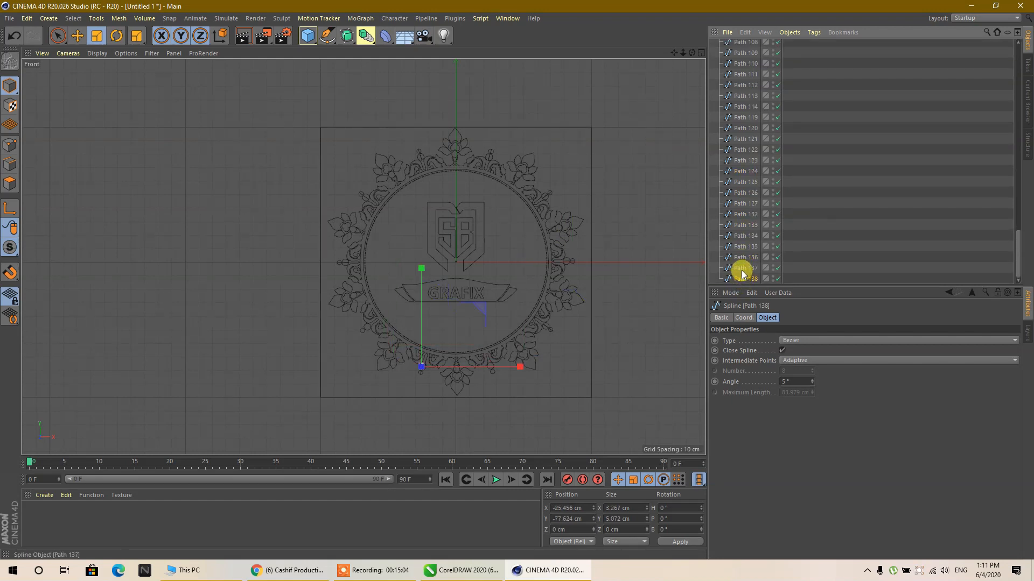
{"action": "left_click", "coordinate": [745, 268]}
{"action": "left_click", "coordinate": [748, 246]}
{"action": "left_click", "coordinate": [744, 224]}
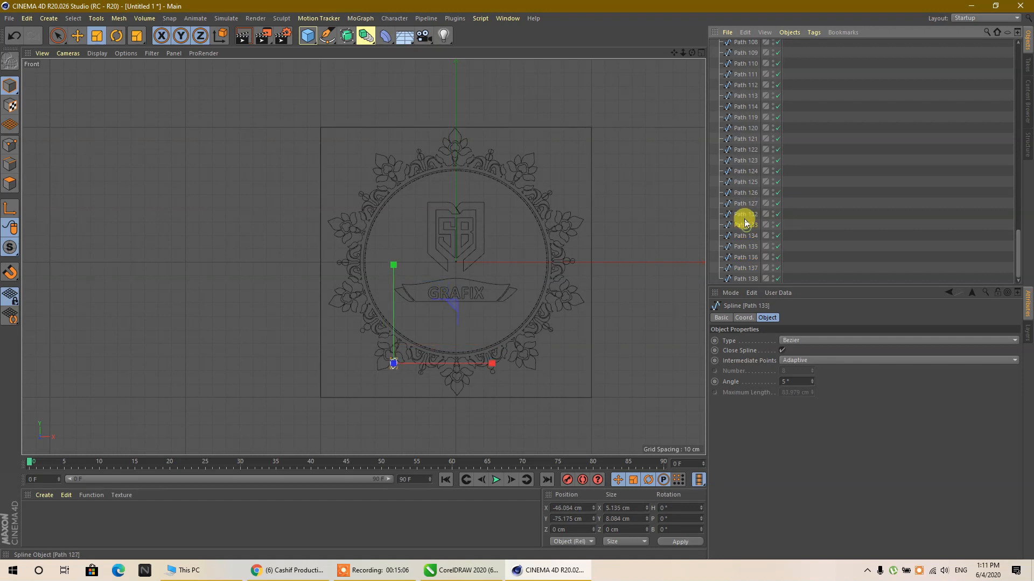
{"action": "left_click", "coordinate": [745, 280]}
{"action": "scroll", "coordinate": [753, 199], "scroll_direction": "up", "scroll_amount": 14}
{"action": "scroll", "coordinate": [755, 186], "scroll_direction": "up", "scroll_amount": 5}
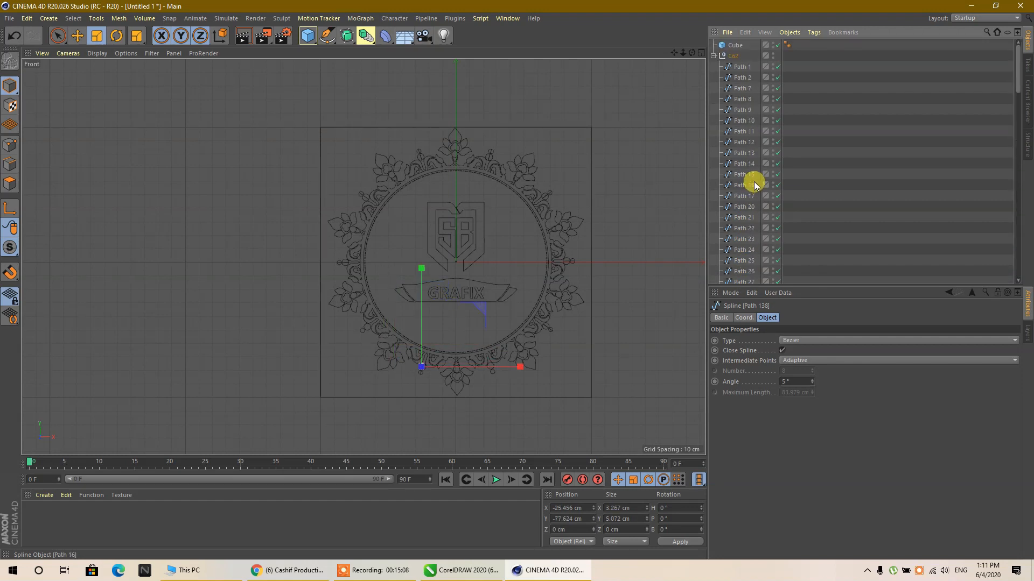
- Merge all of the C62 object's splines except Path 2 into one spline with Connect Objects + Delete, and select Path 2
{"action": "left_click", "coordinate": [742, 120], "text": "shift"}
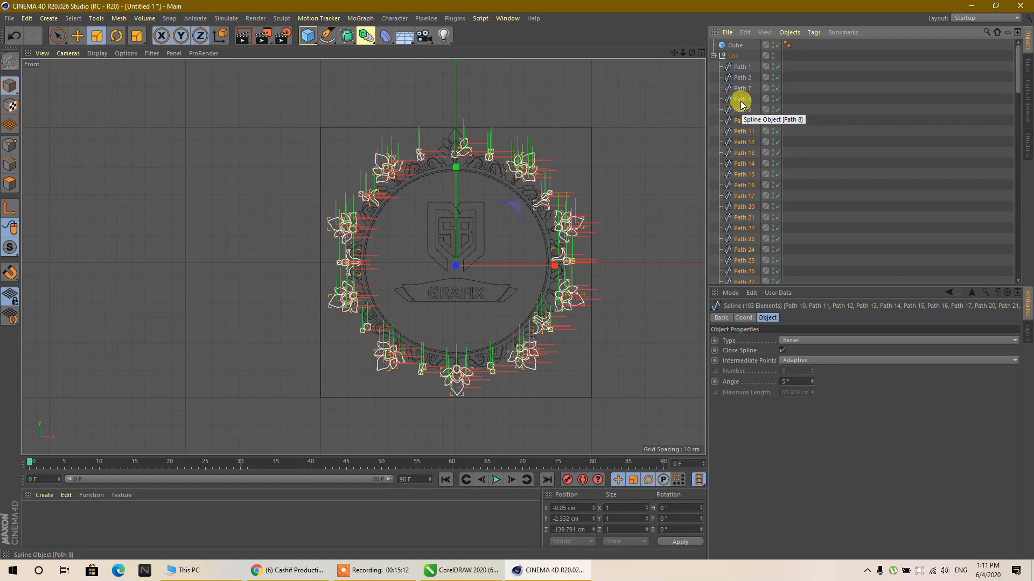
{"action": "left_click", "coordinate": [742, 94], "text": "shift"}
{"action": "left_click", "coordinate": [742, 79], "text": "shift"}
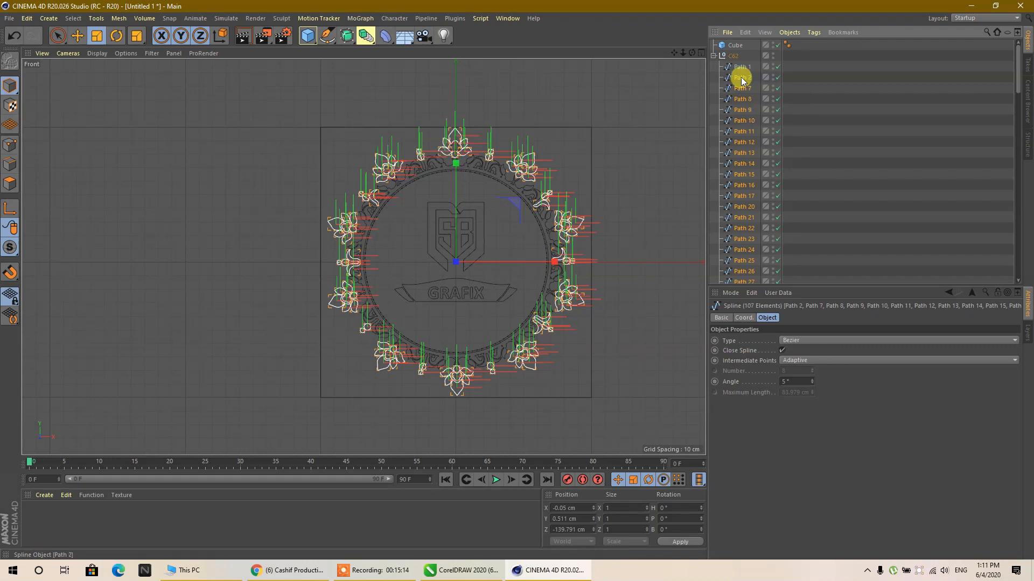
{"action": "left_click", "coordinate": [741, 79], "text": "ctrl"}
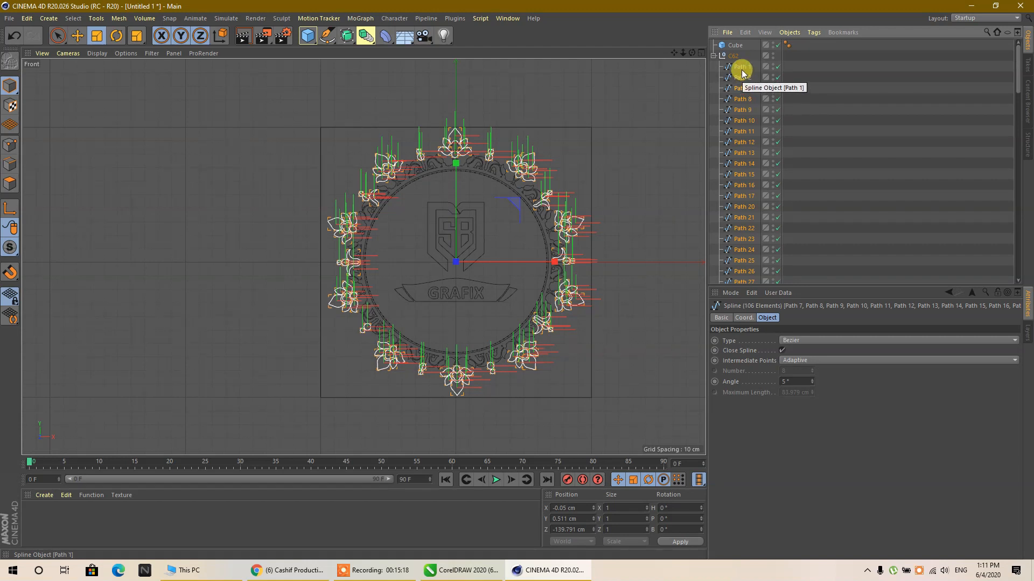
{"action": "left_click", "coordinate": [743, 67], "text": "shift"}
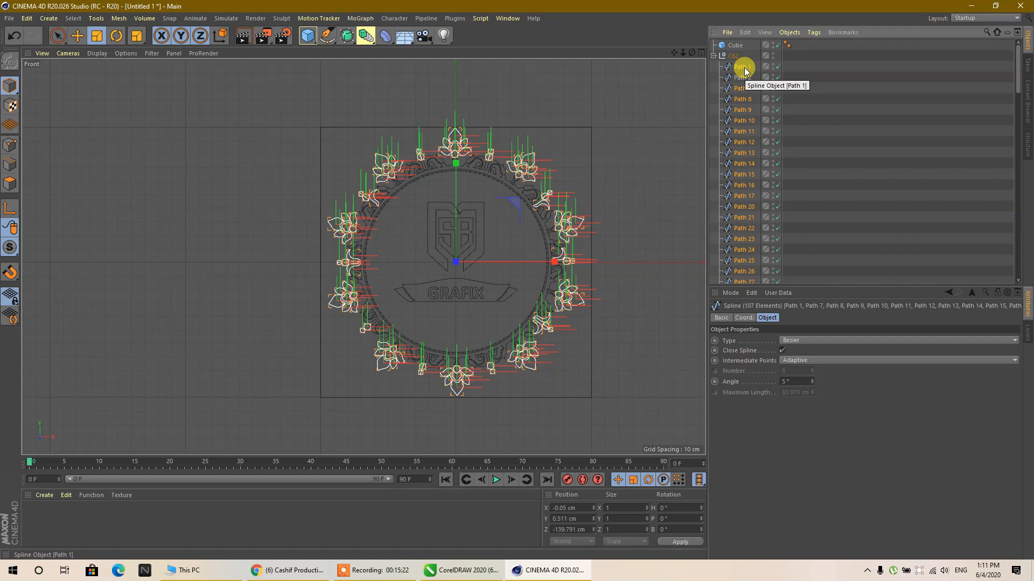
{"action": "right_click", "coordinate": [744, 72]}
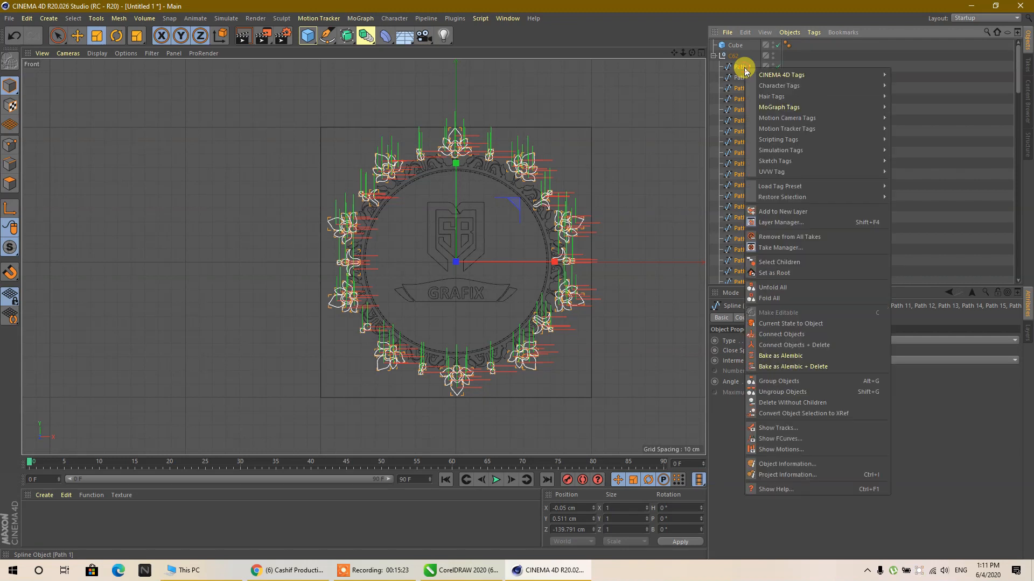
{"action": "left_click", "coordinate": [820, 346]}
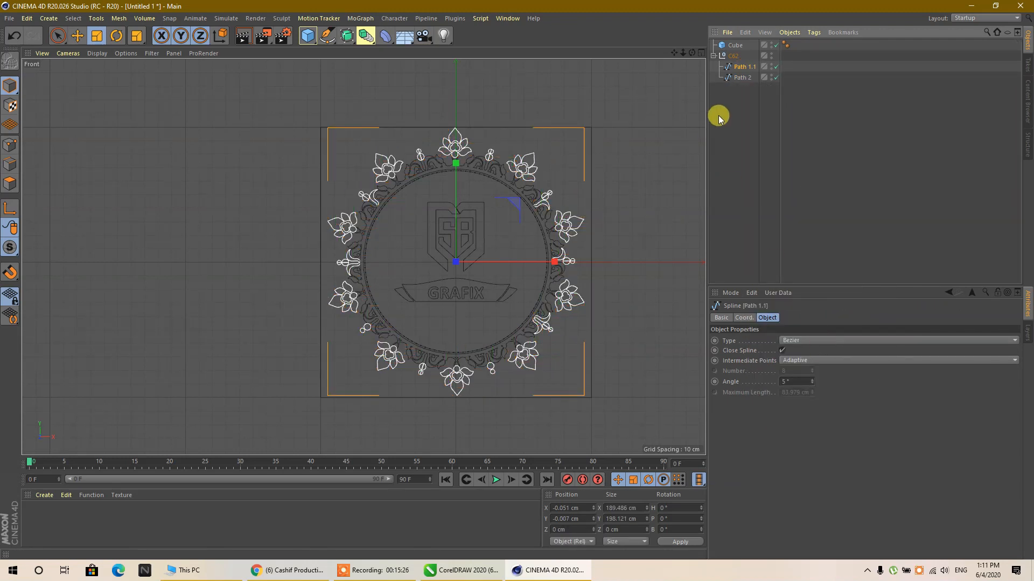
{"action": "left_click", "coordinate": [722, 117]}
{"action": "left_click", "coordinate": [739, 78]}
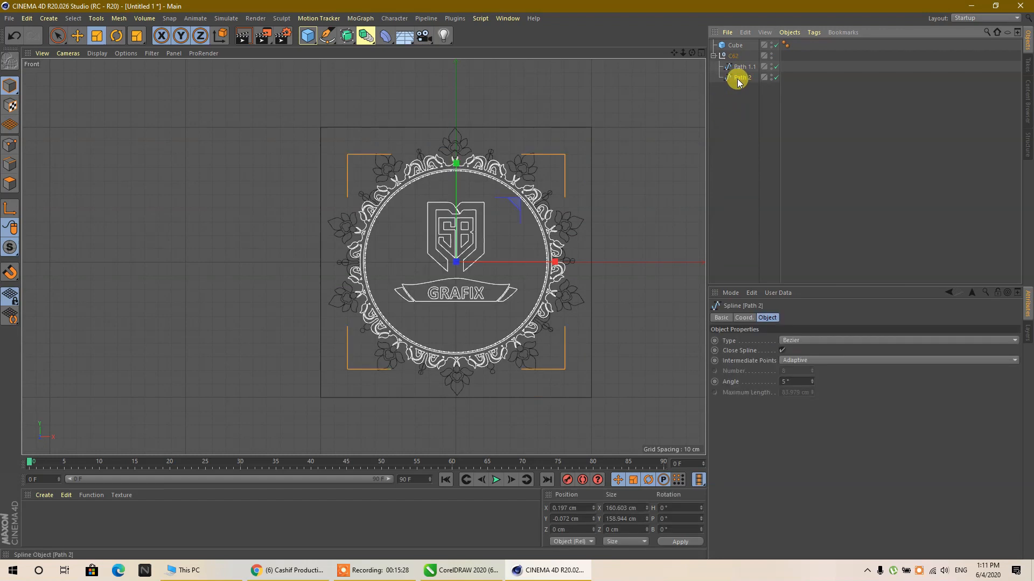
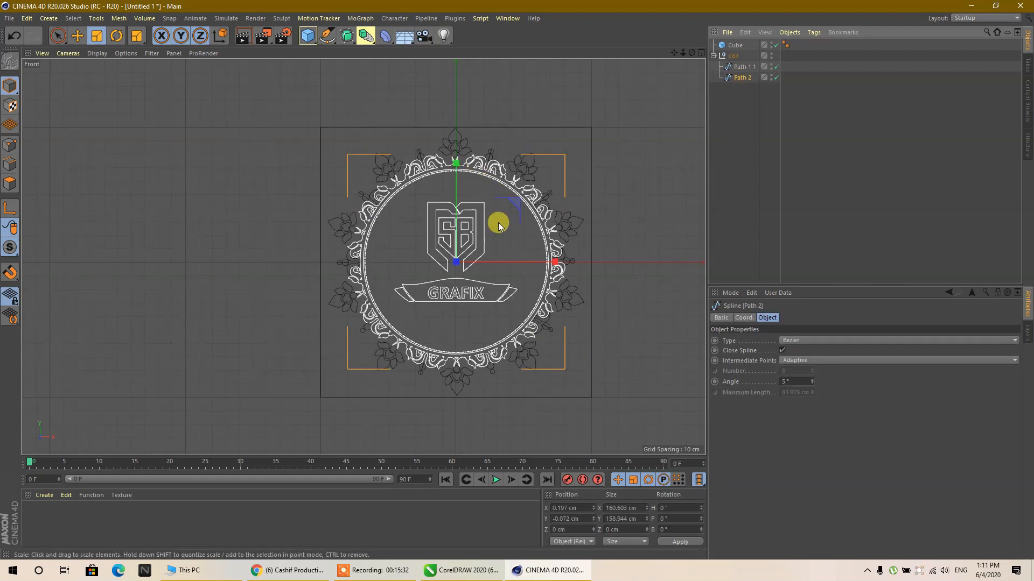
- In the perspective view, select all points of the Path 2 spline and explode its segments into separate child splines
{"action": "left_click", "coordinate": [776, 67]}
{"action": "left_click", "coordinate": [776, 67]}
{"action": "middle_click", "coordinate": [577, 150]}
{"action": "middle_click", "coordinate": [300, 153]}
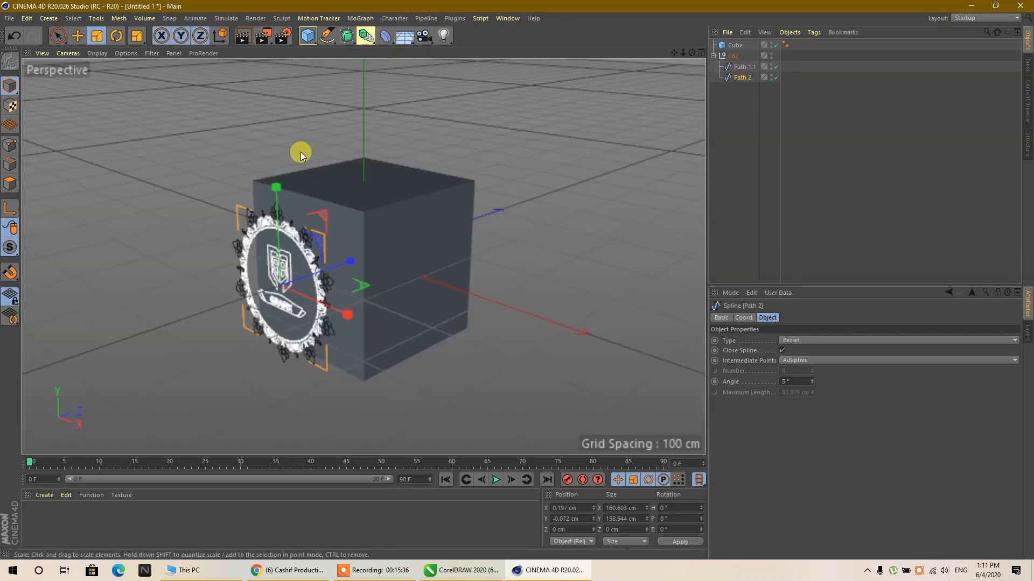
{"action": "scroll", "coordinate": [302, 278], "scroll_direction": "up", "scroll_amount": 3}
{"action": "scroll", "coordinate": [260, 328], "scroll_direction": "up", "scroll_amount": 3}
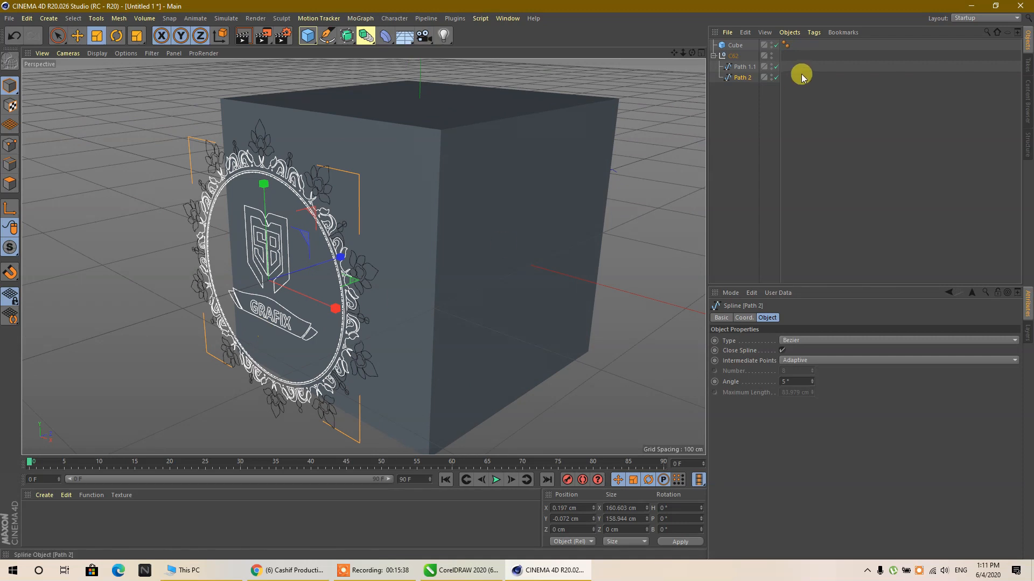
{"action": "left_click", "coordinate": [801, 74]}
{"action": "left_click", "coordinate": [740, 78]}
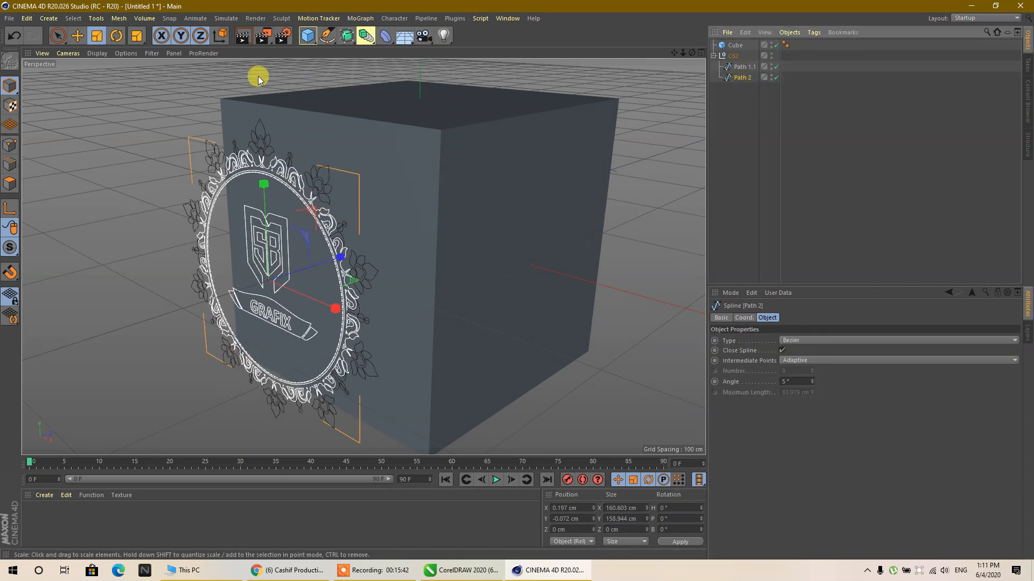
{"action": "left_click", "coordinate": [11, 147]}
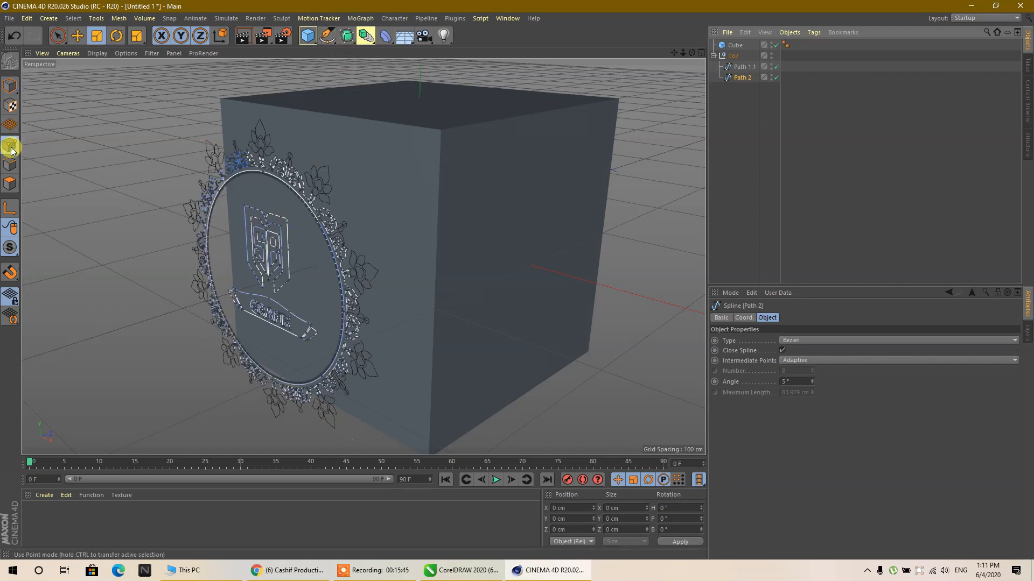
{"action": "left_click", "coordinate": [73, 18]}
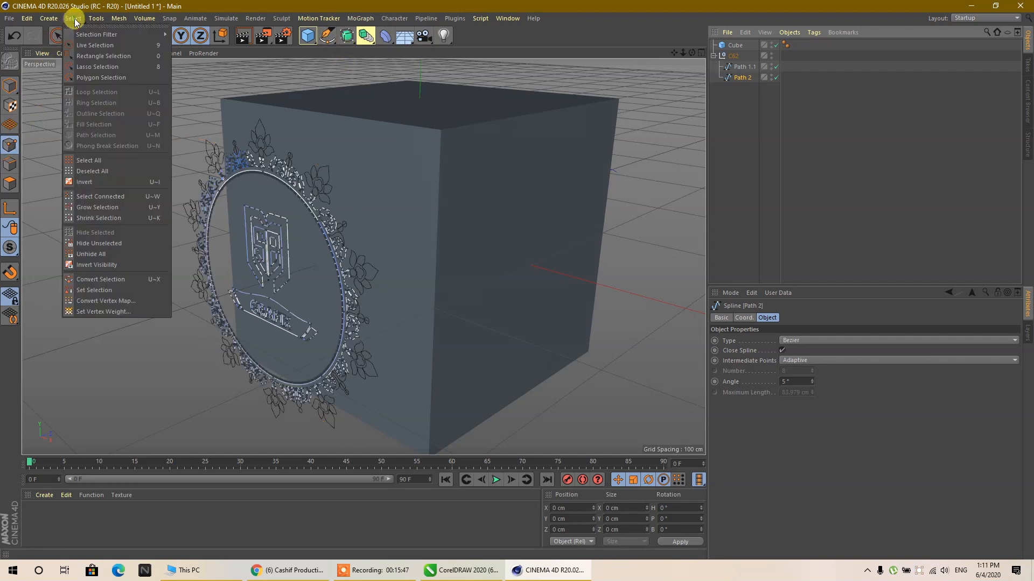
{"action": "left_click", "coordinate": [86, 162]}
{"action": "right_click", "coordinate": [654, 109]}
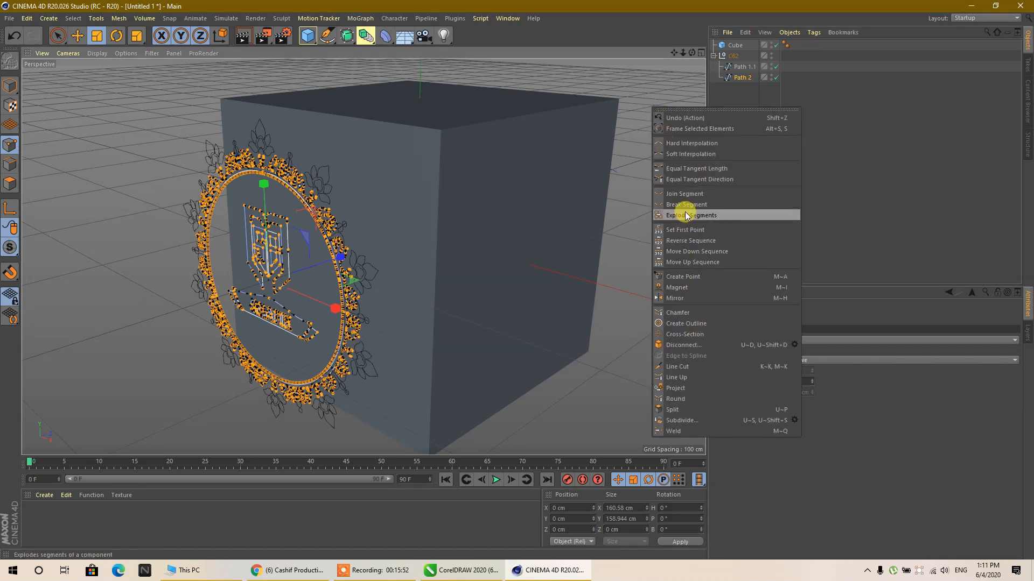
{"action": "left_click", "coordinate": [713, 218]}
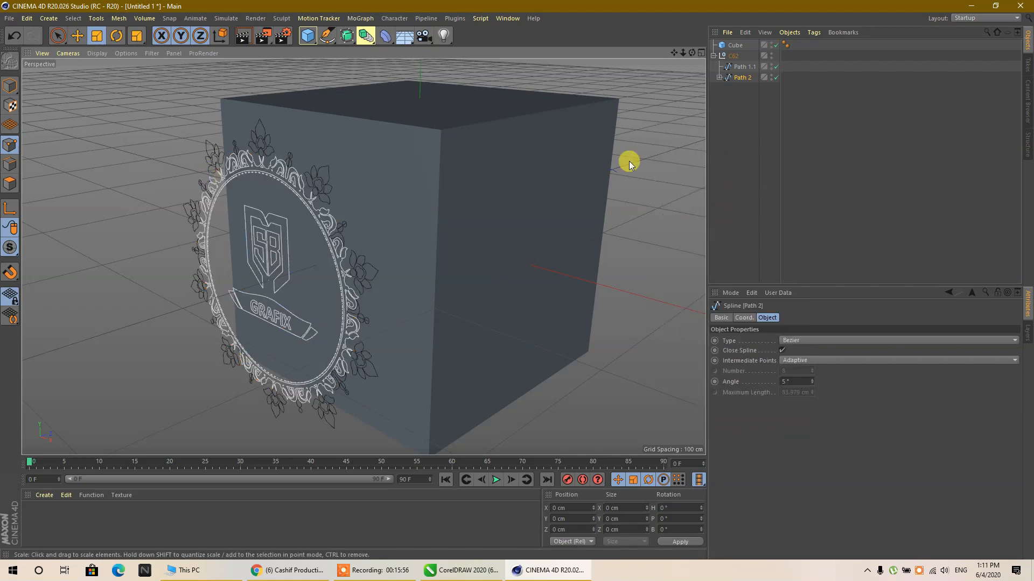
- Expand Path 2 and examine which parts of the ornament and logo its child splines from Path 2.1 to Path 2.288 form
{"action": "left_click", "coordinate": [719, 79]}
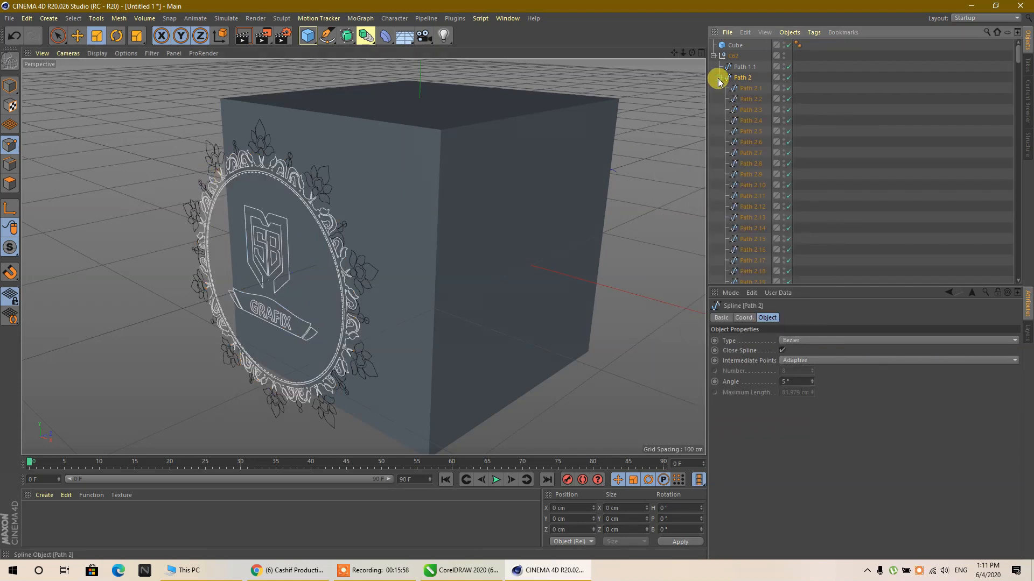
{"action": "left_click", "coordinate": [748, 89]}
{"action": "left_click", "coordinate": [755, 108]}
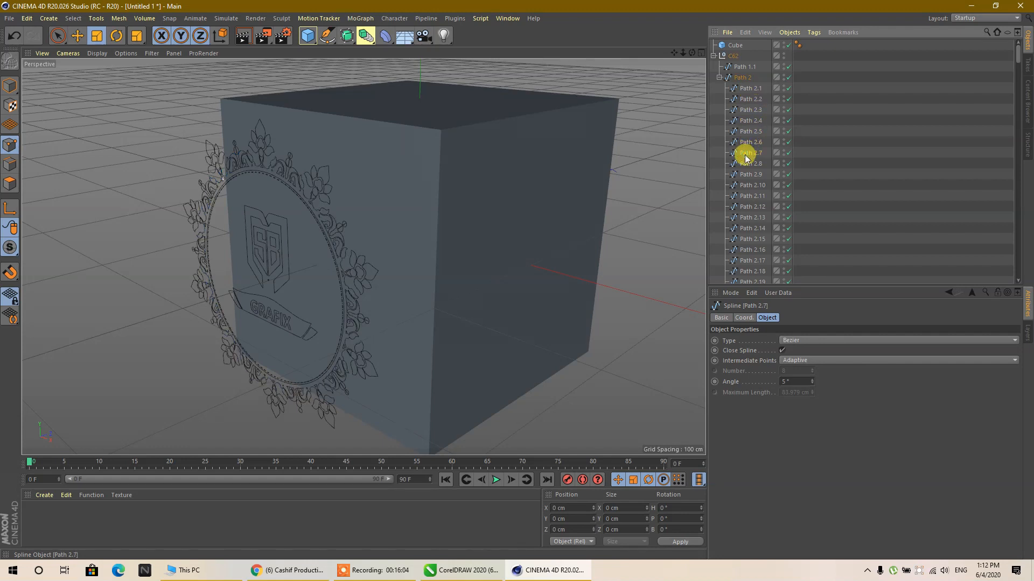
{"action": "left_click", "coordinate": [749, 218]}
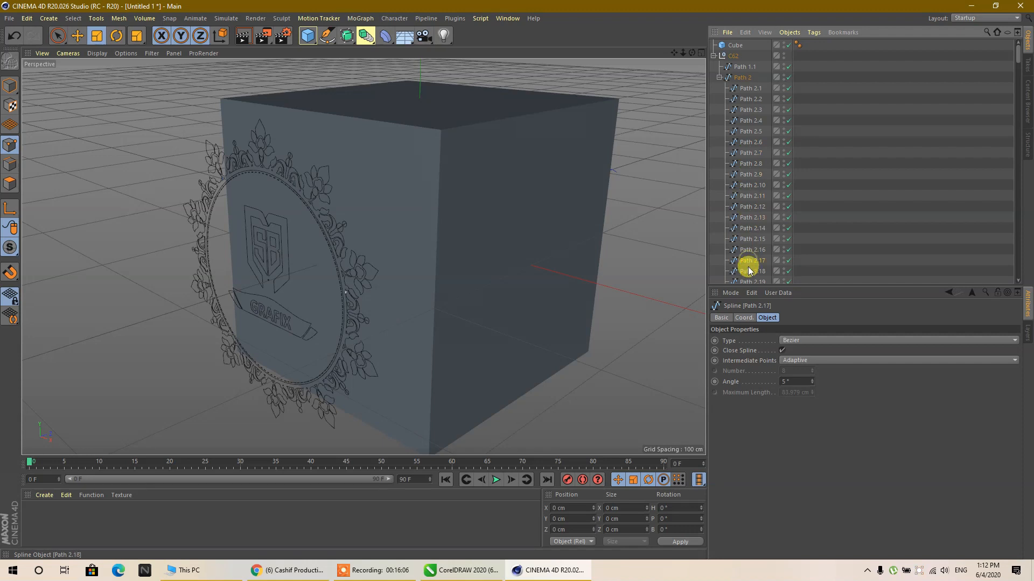
{"action": "left_click", "coordinate": [749, 218]}
{"action": "scroll", "coordinate": [749, 210], "scroll_direction": "down", "scroll_amount": 10}
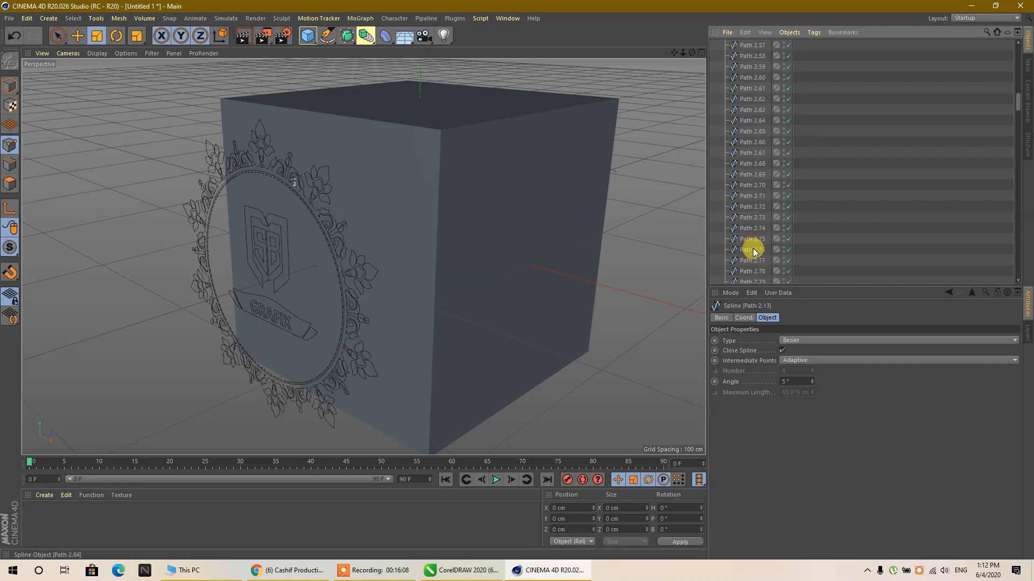
{"action": "scroll", "coordinate": [752, 252], "scroll_direction": "down", "scroll_amount": 10}
{"action": "scroll", "coordinate": [757, 247], "scroll_direction": "down", "scroll_amount": 10}
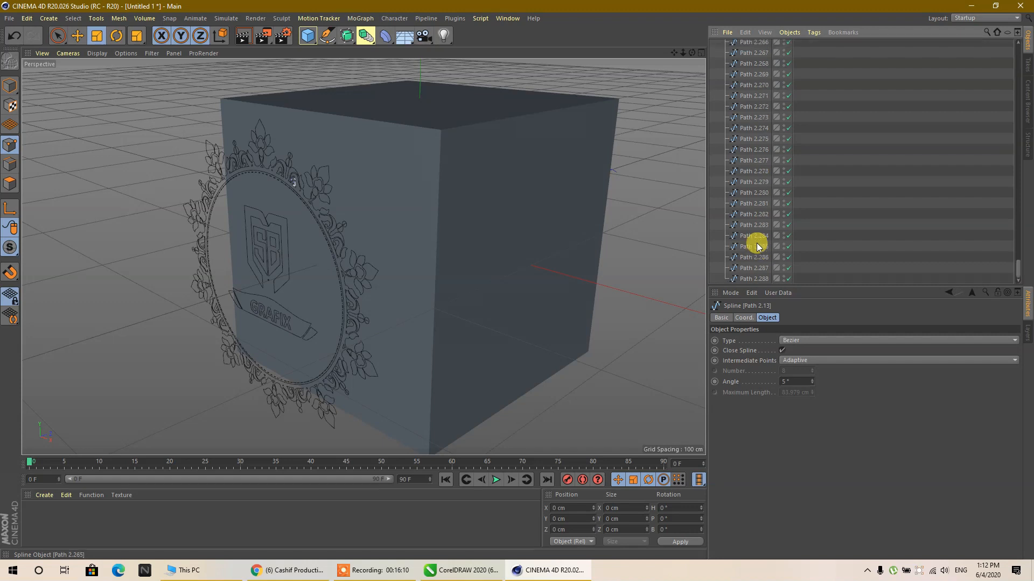
{"action": "left_click", "coordinate": [759, 279]}
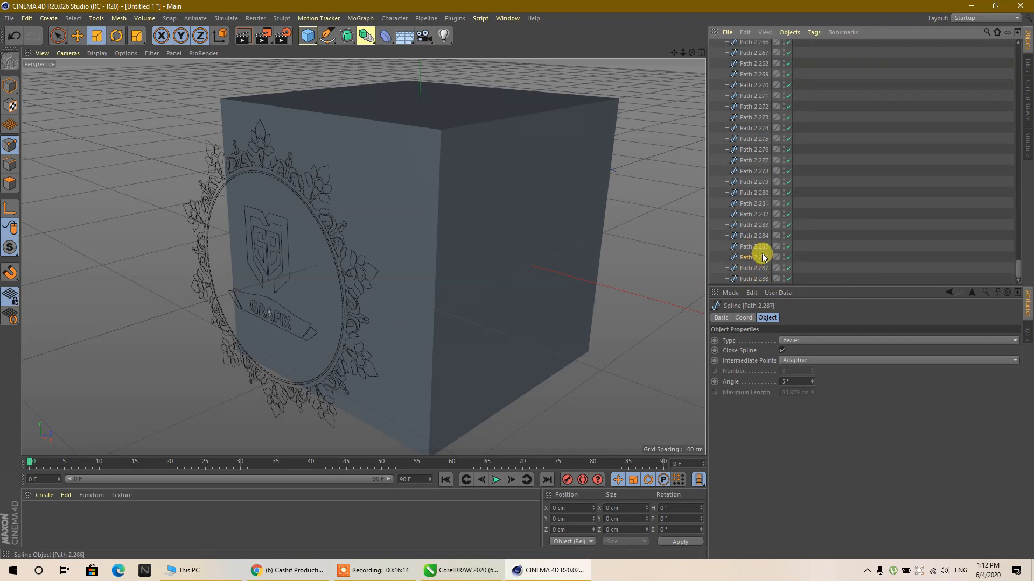
{"action": "left_click", "coordinate": [757, 192]}
{"action": "left_click", "coordinate": [756, 117]}
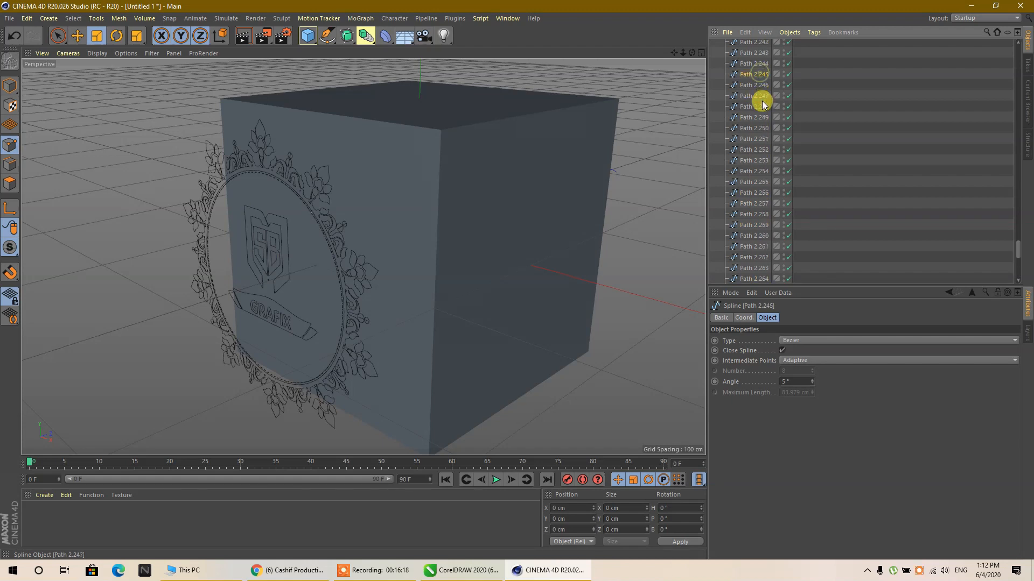
{"action": "left_click", "coordinate": [756, 139]}
{"action": "left_click", "coordinate": [749, 129]}
{"action": "scroll", "coordinate": [751, 141], "scroll_direction": "down", "scroll_amount": 4}
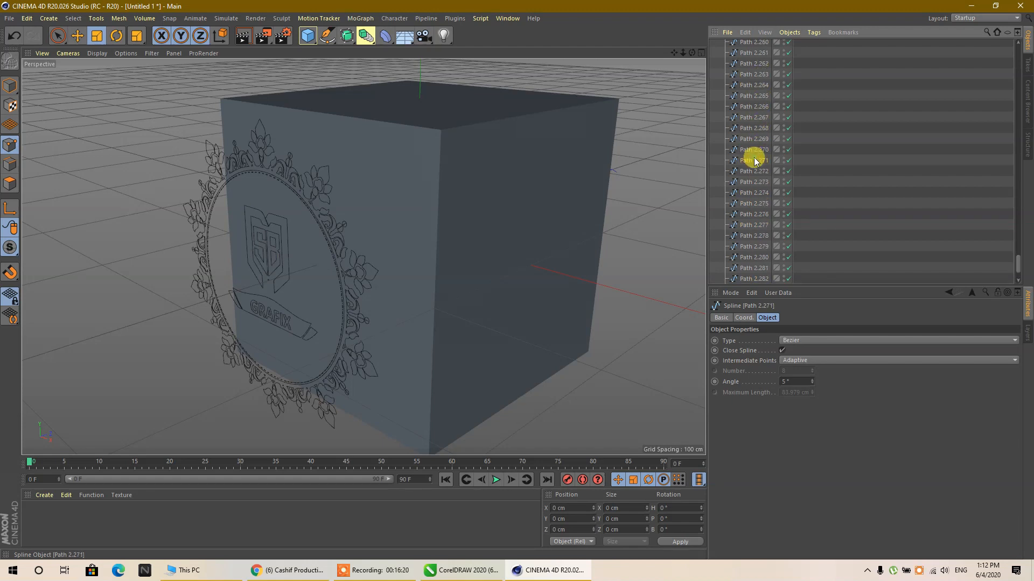
{"action": "left_click", "coordinate": [753, 194]}
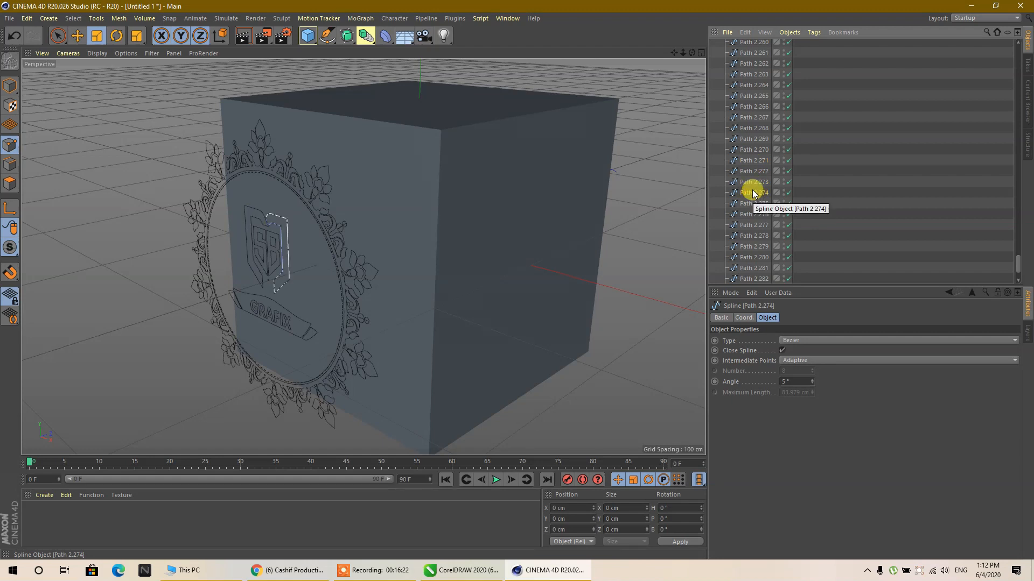
{"action": "left_click", "coordinate": [754, 183]}
{"action": "left_click", "coordinate": [756, 172]}
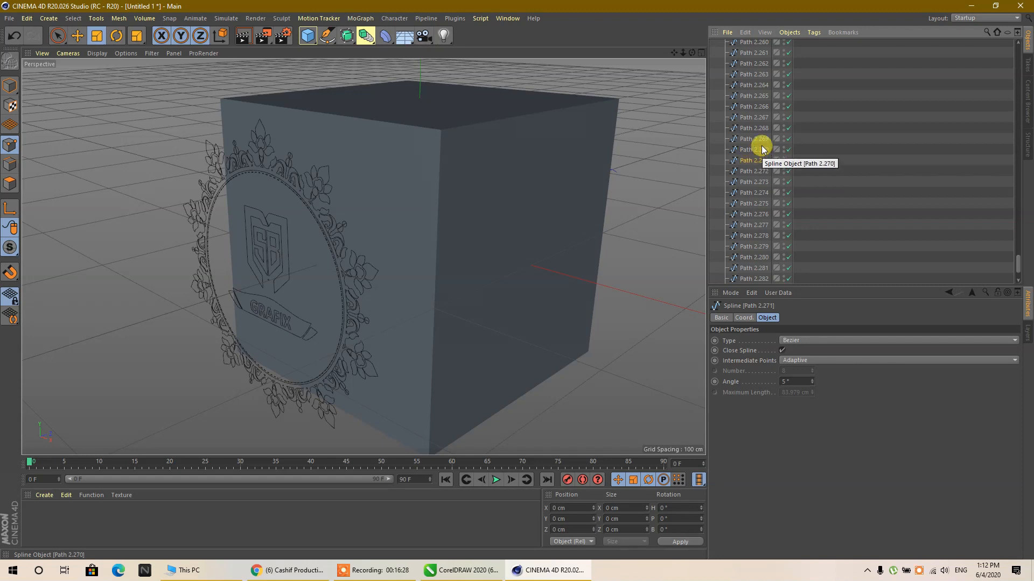
- Merge the splines Path 2.270 to Path 2.288 into one with Connect Objects + Delete and rename it logo
{"action": "left_click", "coordinate": [762, 146]}
{"action": "scroll", "coordinate": [761, 147], "scroll_direction": "down", "scroll_amount": 3}
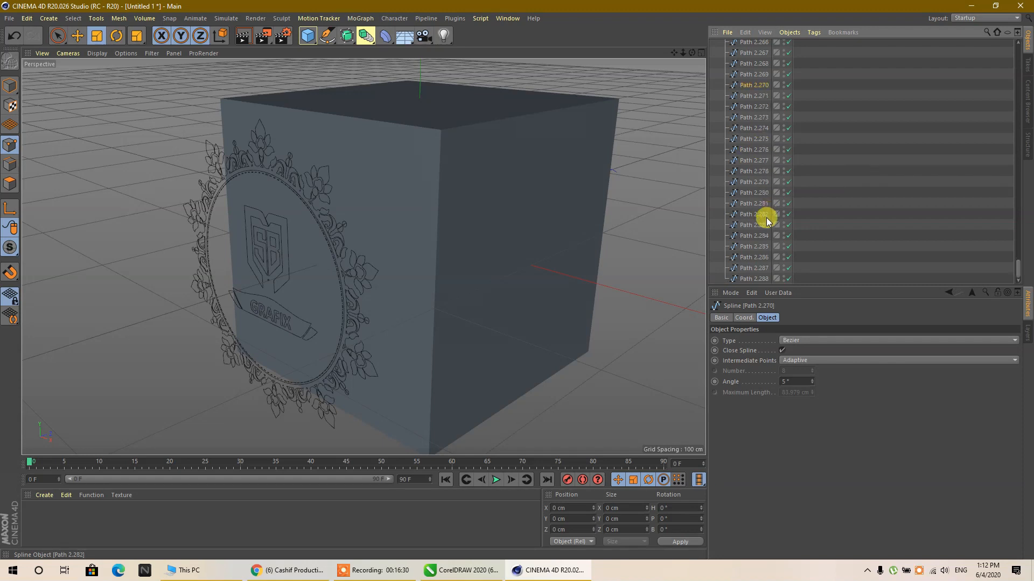
{"action": "left_click", "coordinate": [758, 280], "text": "shift"}
{"action": "right_click", "coordinate": [759, 278]}
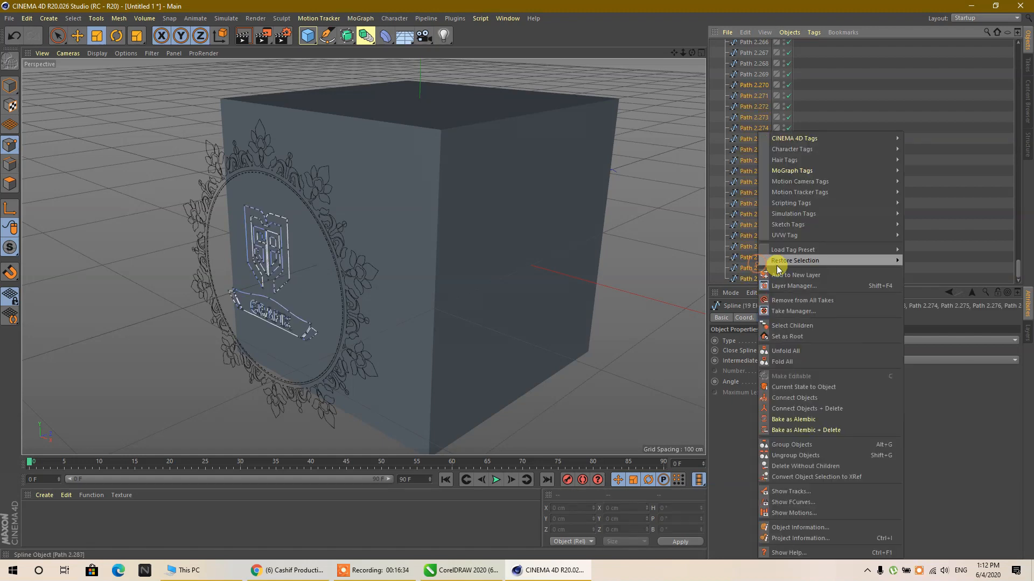
{"action": "left_click", "coordinate": [817, 410]}
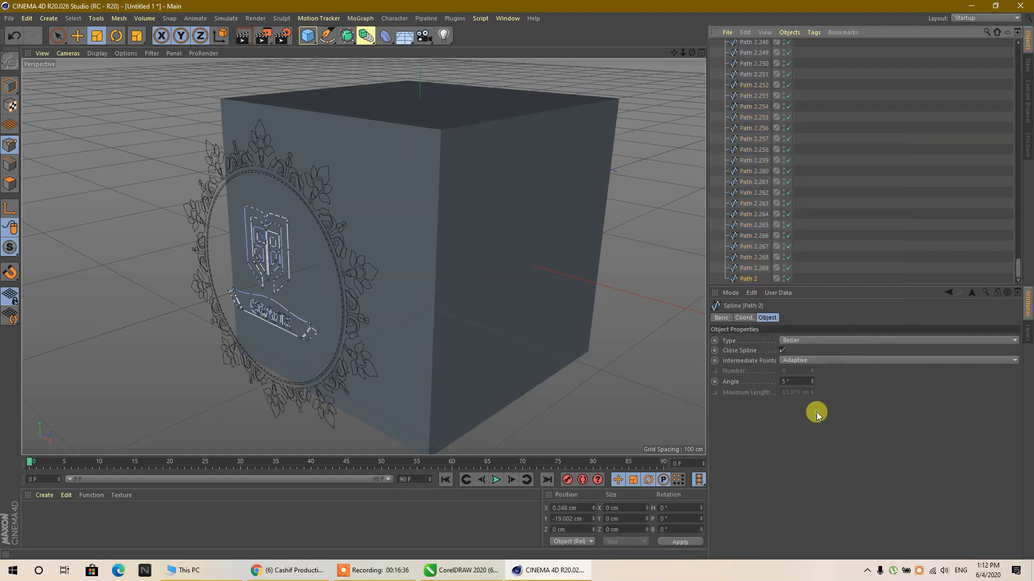
{"action": "double_click", "coordinate": [753, 279]}
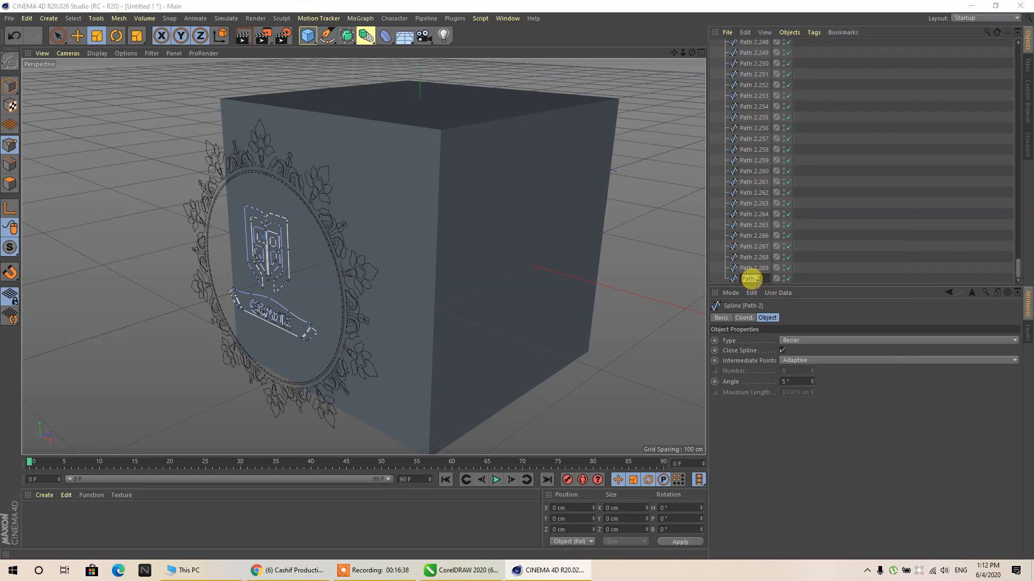
{"action": "key", "text": "Return"}
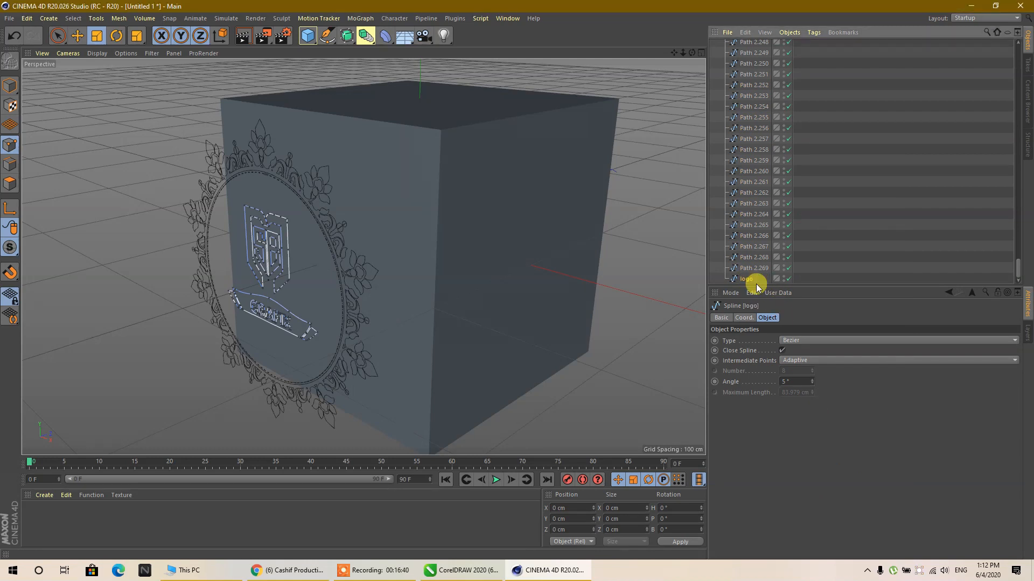
- Merge the remaining child splines Path 2.1 to Path 2.269 into one spline with Connect Objects + Delete
{"action": "left_click", "coordinate": [752, 269]}
{"action": "scroll", "coordinate": [822, 199], "scroll_direction": "up", "scroll_amount": 15}
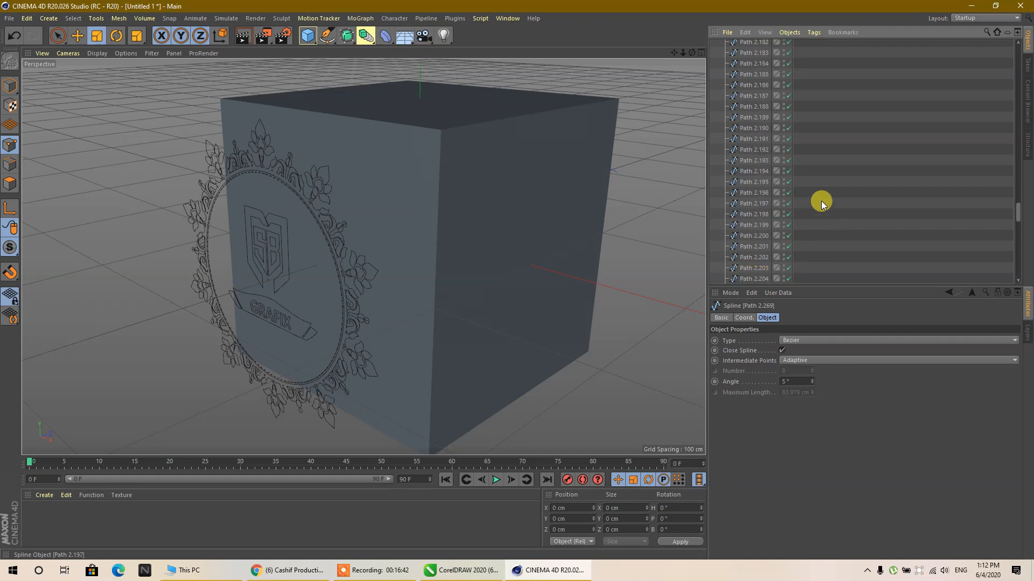
{"action": "scroll", "coordinate": [819, 191], "scroll_direction": "up", "scroll_amount": 10}
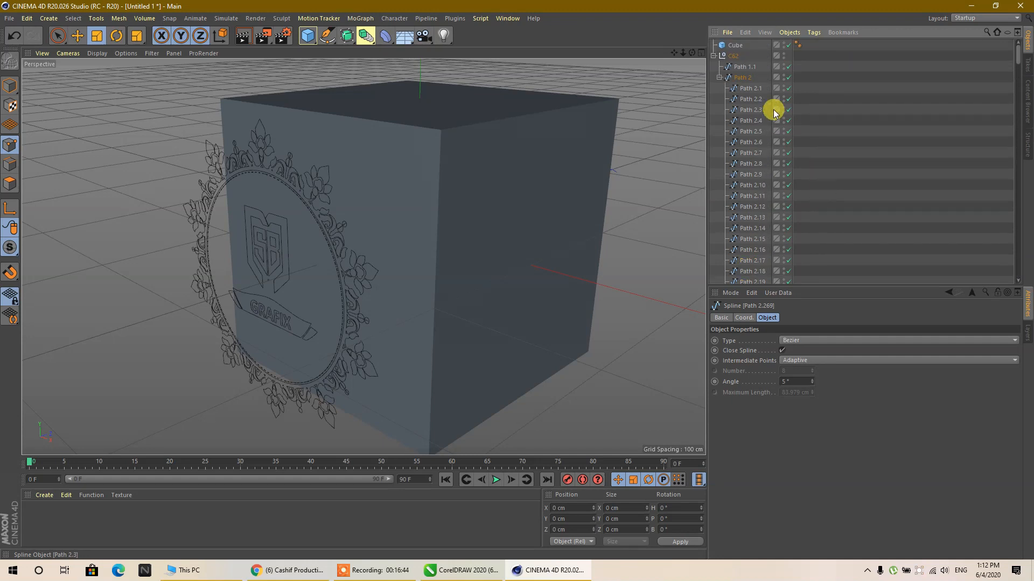
{"action": "left_click", "coordinate": [760, 92], "text": "shift"}
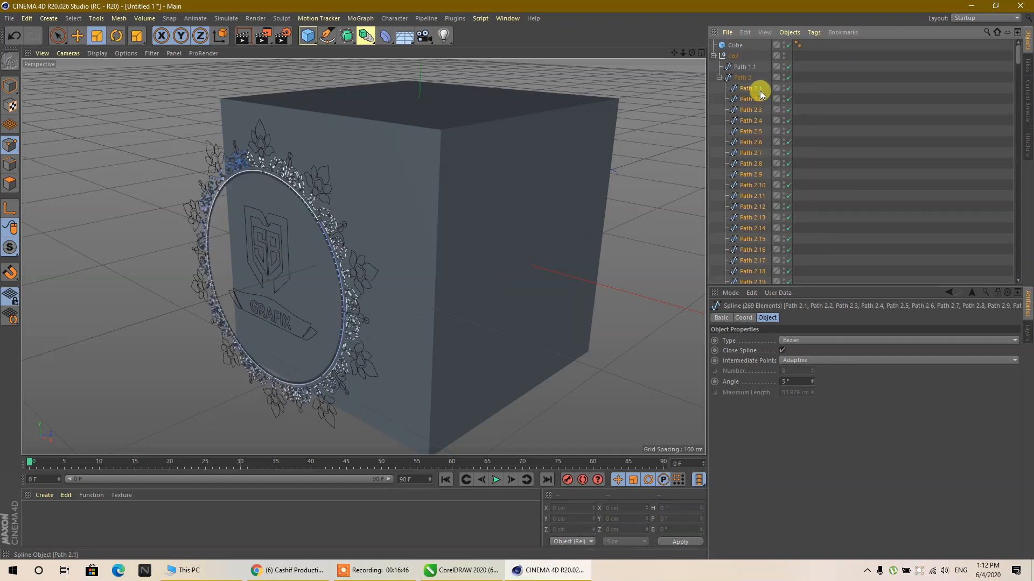
{"action": "right_click", "coordinate": [757, 90]}
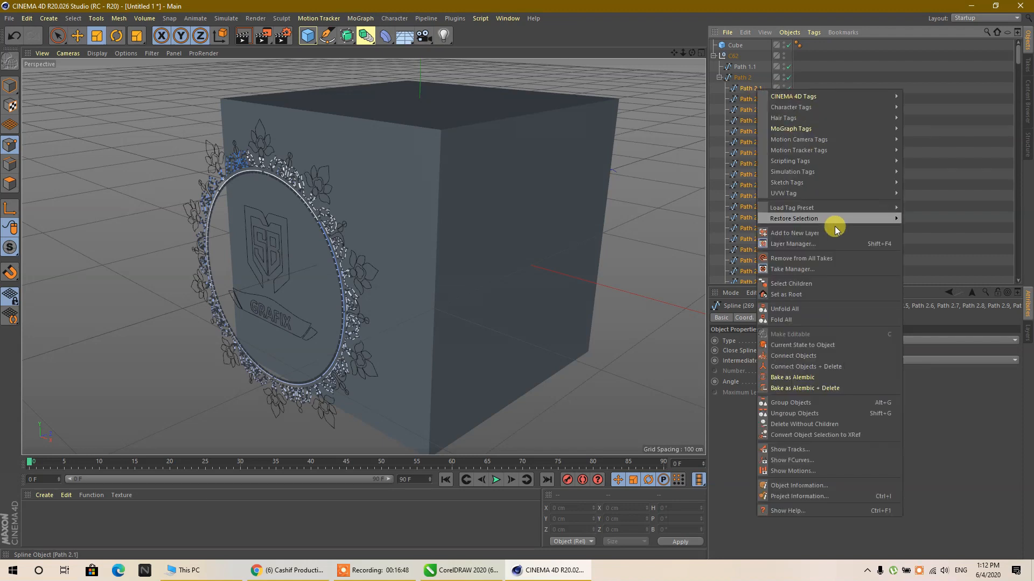
{"action": "left_click", "coordinate": [830, 369]}
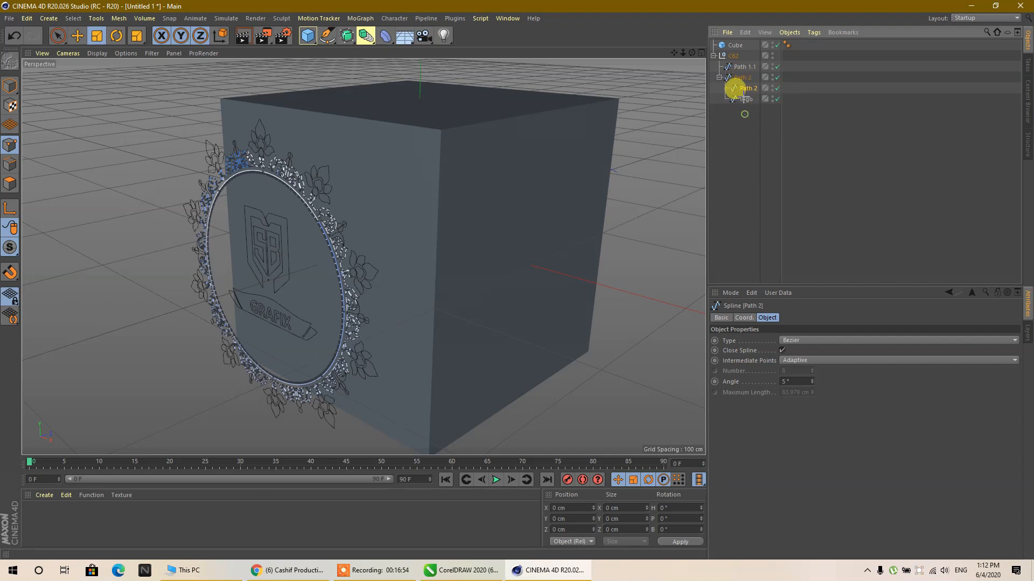
- Move the merged Path 2, logo and Path 1.1 splines to the top level of the hierarchy and delete the emptied parents Path 2 and C62
{"action": "left_click_drag", "start_coordinate": [744, 89], "coordinate": [749, 159]}
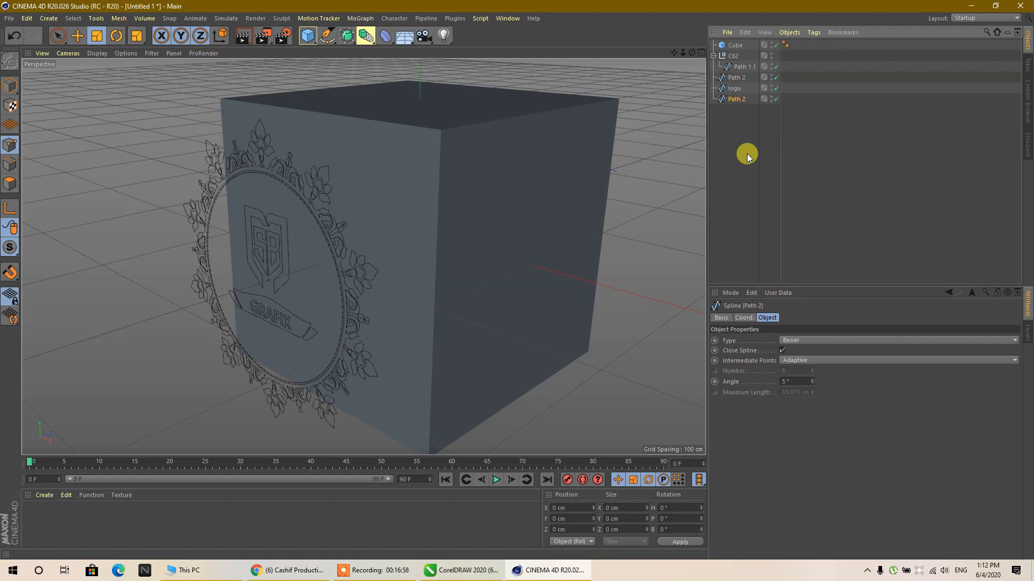
{"action": "key", "text": "Delete"}
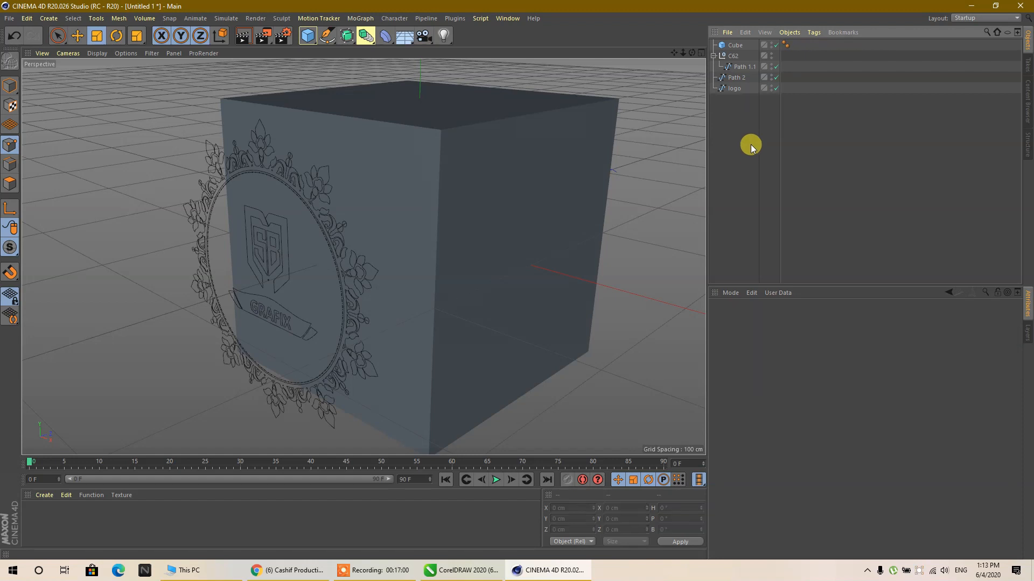
{"action": "left_click", "coordinate": [735, 57]}
{"action": "left_click", "coordinate": [744, 99]}
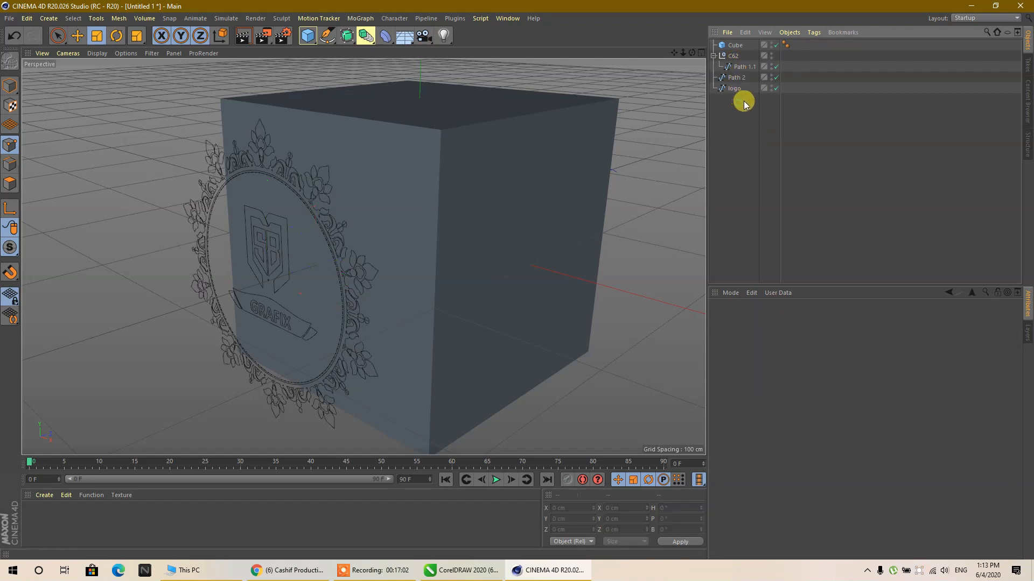
{"action": "left_click_drag", "start_coordinate": [726, 57], "coordinate": [734, 65]}
{"action": "left_click_drag", "start_coordinate": [738, 67], "coordinate": [738, 126]}
{"action": "left_click", "coordinate": [738, 148]}
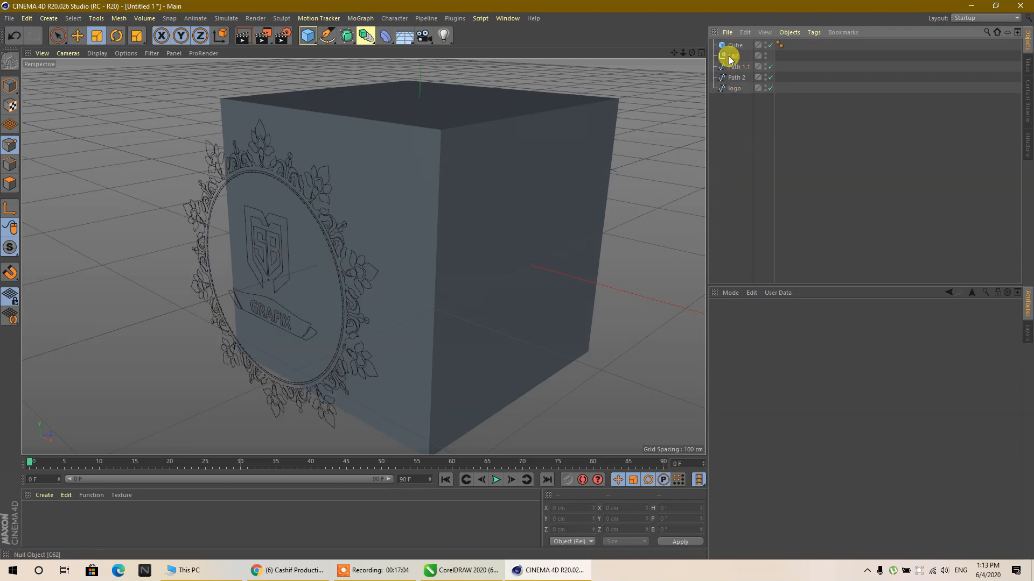
{"action": "left_click", "coordinate": [729, 57]}
{"action": "key", "text": "Delete"}
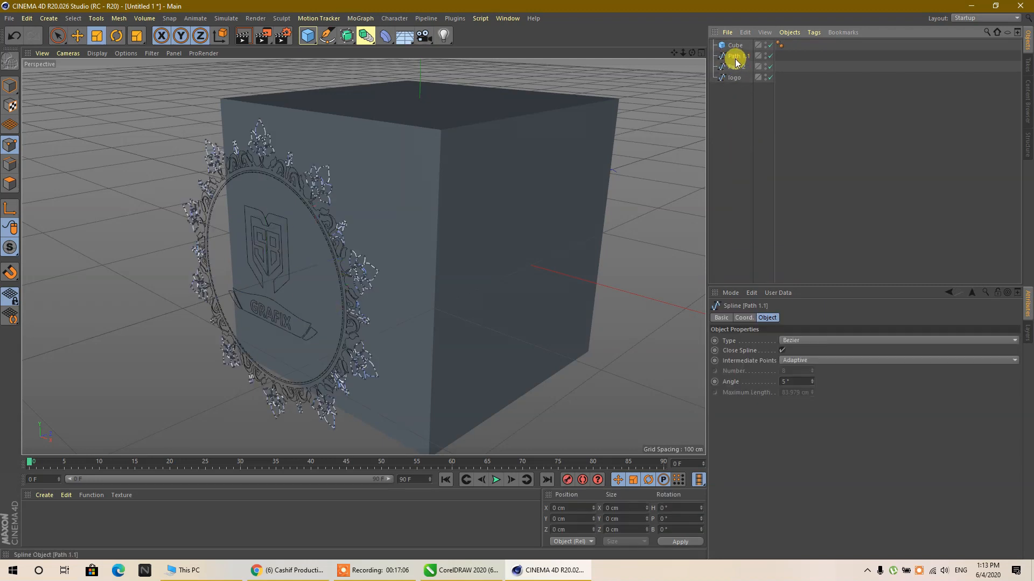
- Merge Path 1.1 and Path 2 into a single ornament spline with Connect Objects + Delete
{"action": "left_click", "coordinate": [735, 67]}
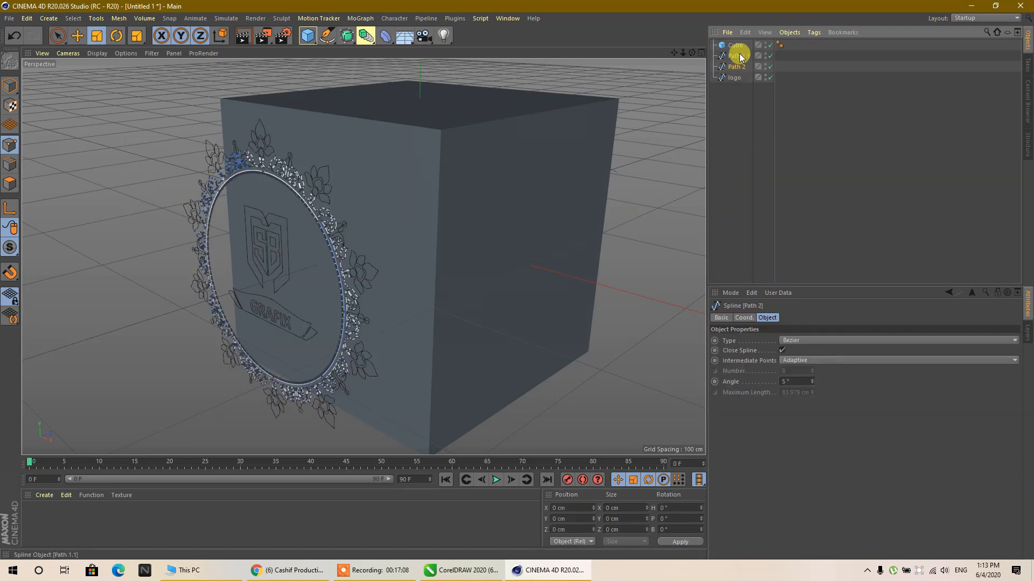
{"action": "left_click", "coordinate": [740, 57]}
{"action": "right_click", "coordinate": [739, 57]}
{"action": "mouse_move", "coordinate": [777, 115]}
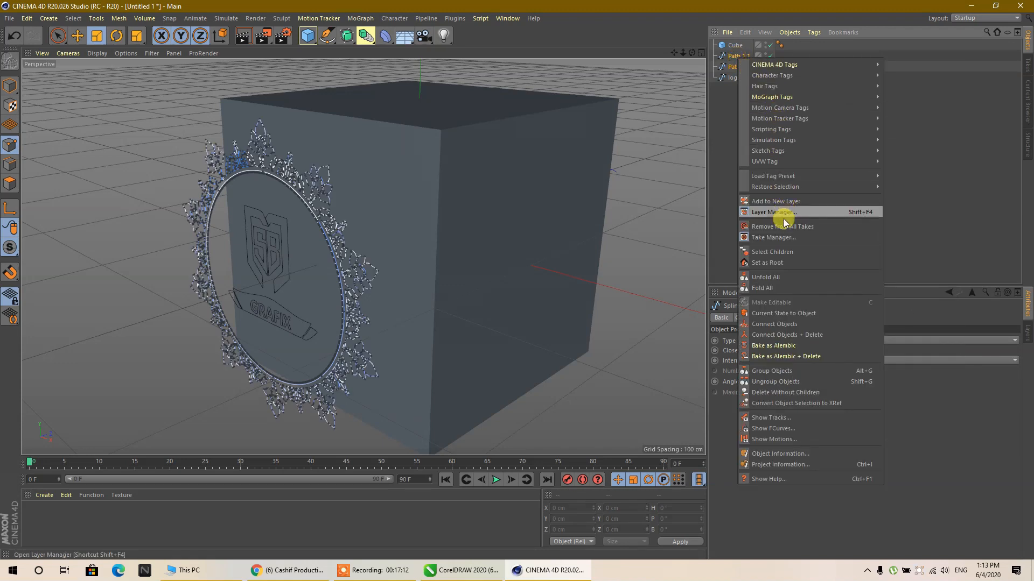
{"action": "left_click", "coordinate": [828, 337]}
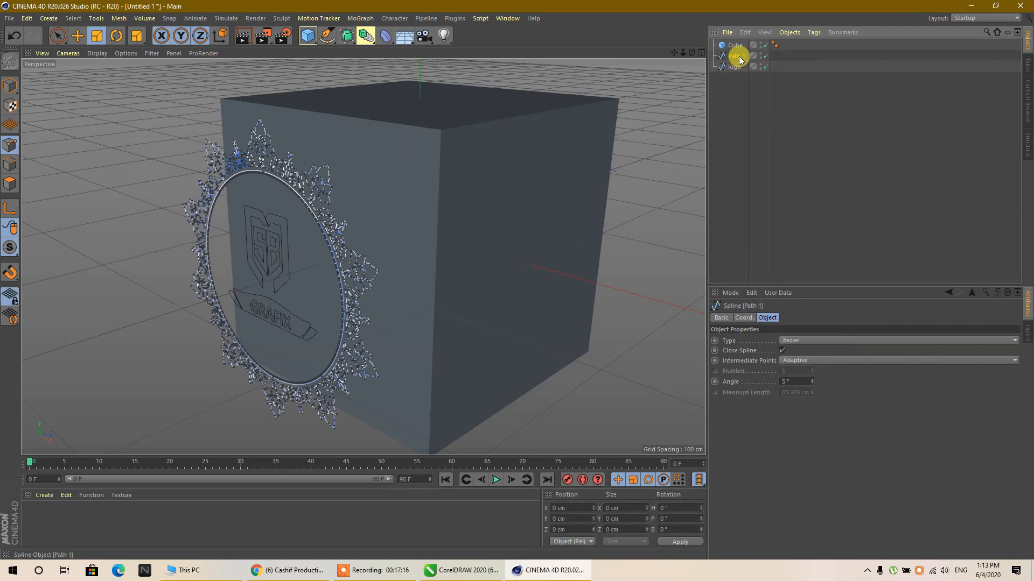
- Add two Extrude objects to the scene and delete the cube
{"action": "left_click", "coordinate": [734, 99]}
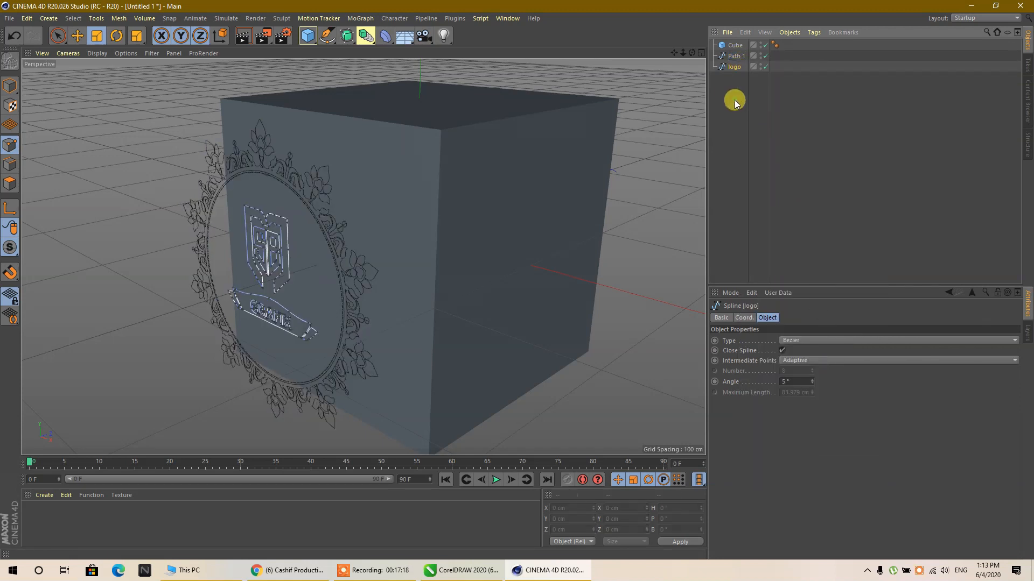
{"action": "left_click", "coordinate": [346, 36]}
{"action": "left_click", "coordinate": [513, 51]}
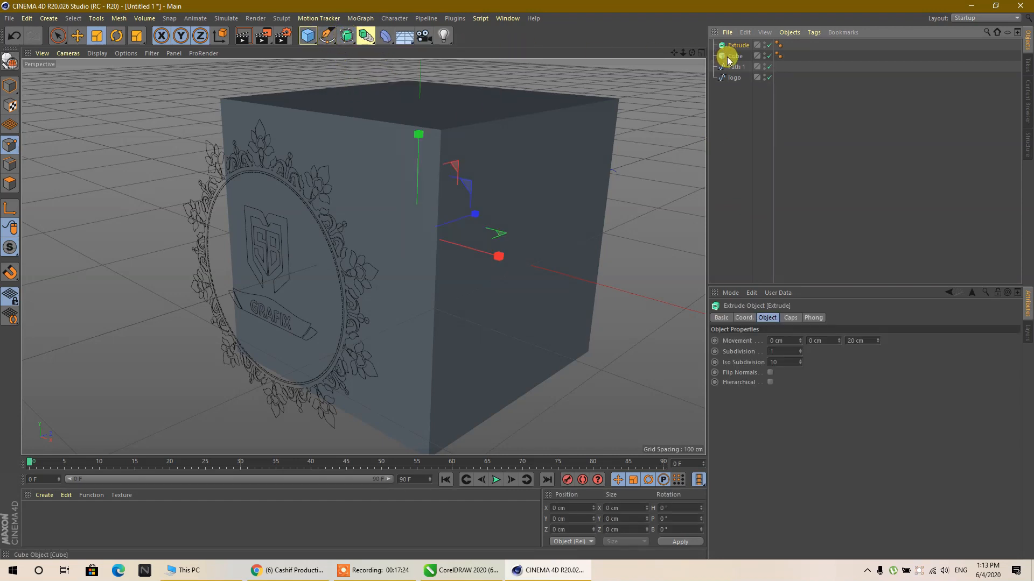
{"action": "left_click", "coordinate": [371, 36]}
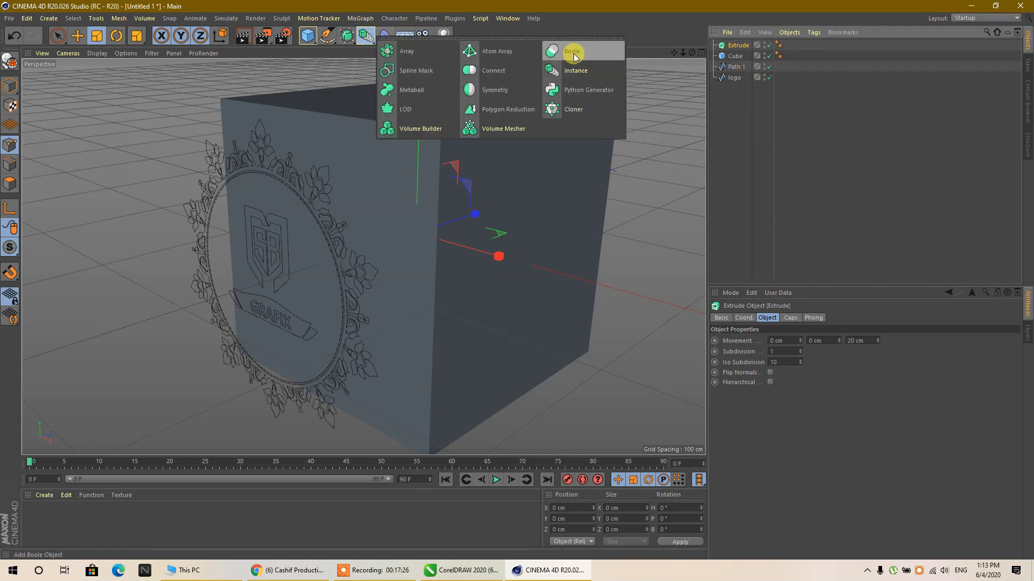
{"action": "left_click", "coordinate": [349, 35]}
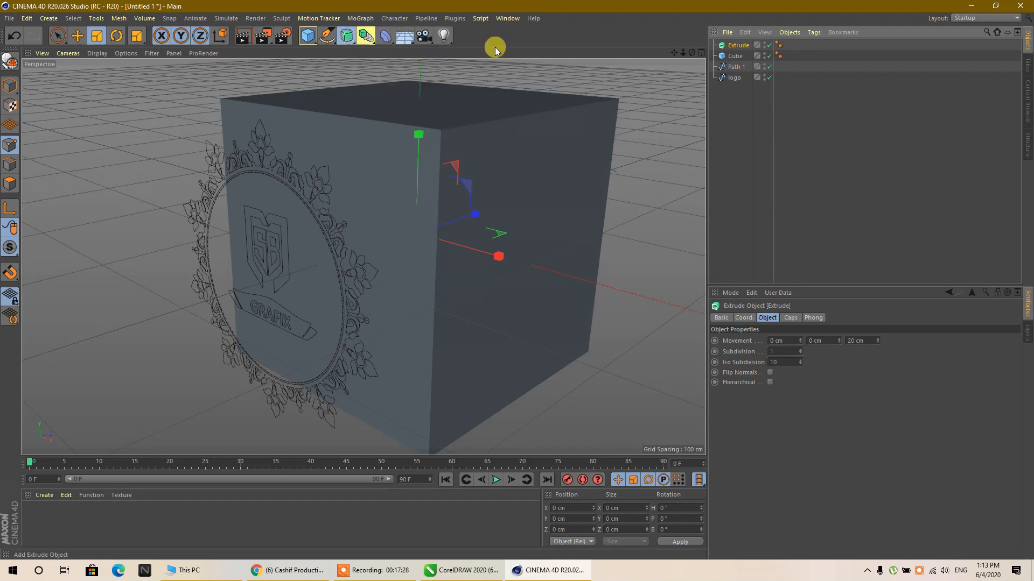
{"action": "left_click", "coordinate": [737, 68]}
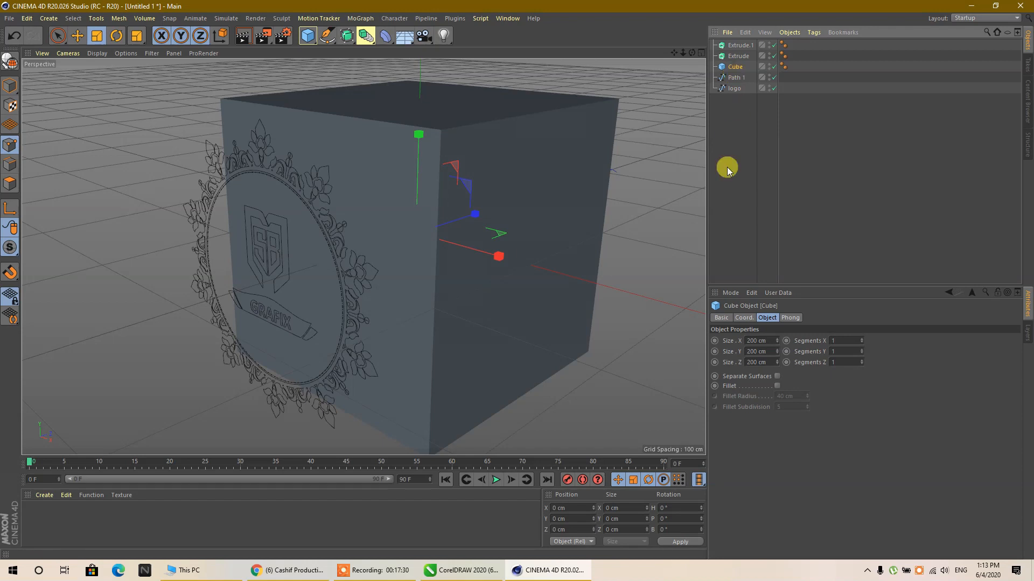
{"action": "key", "text": "Delete"}
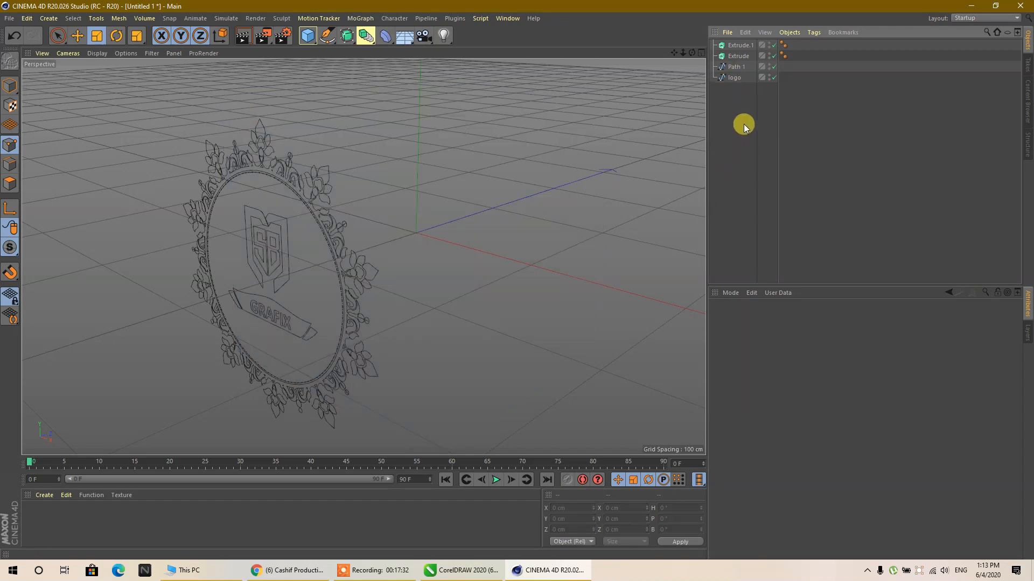
- Make the Path 1 ornament spline a child of the first Extrude object so the ornament is extruded
{"action": "left_click", "coordinate": [737, 67]}
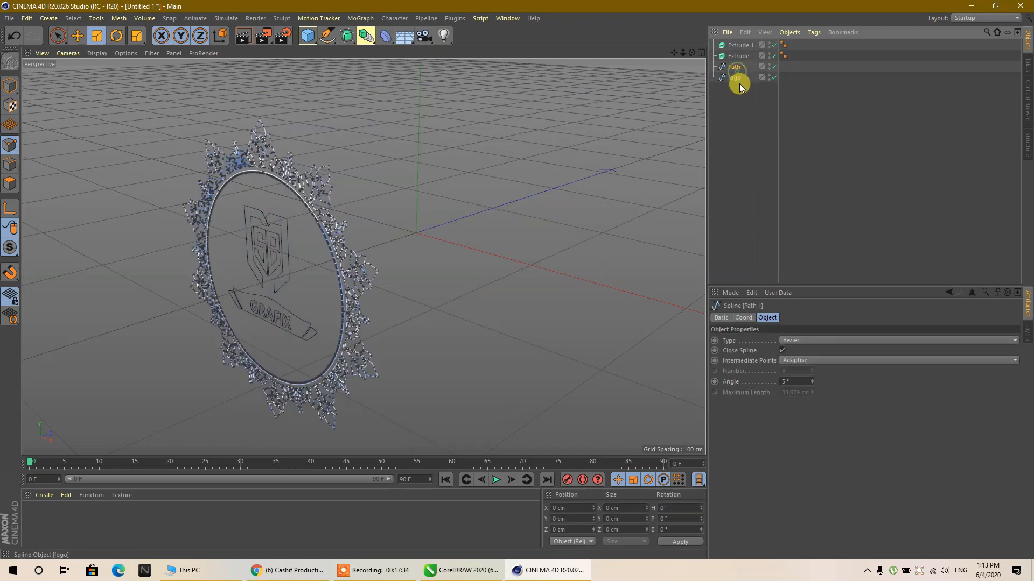
{"action": "left_click", "coordinate": [736, 79]}
{"action": "left_click", "coordinate": [737, 68]}
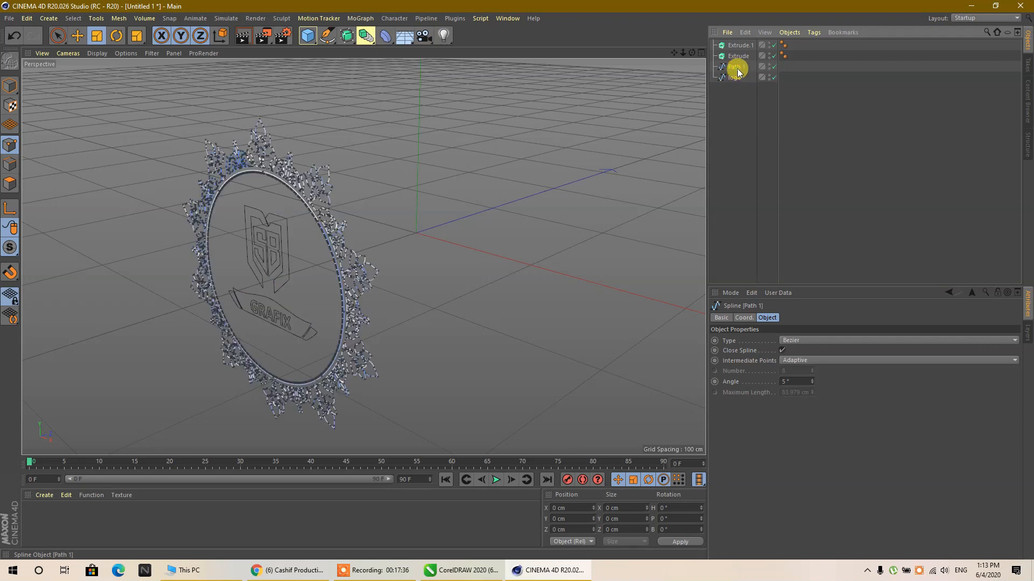
{"action": "left_click_drag", "start_coordinate": [737, 71], "coordinate": [740, 56]}
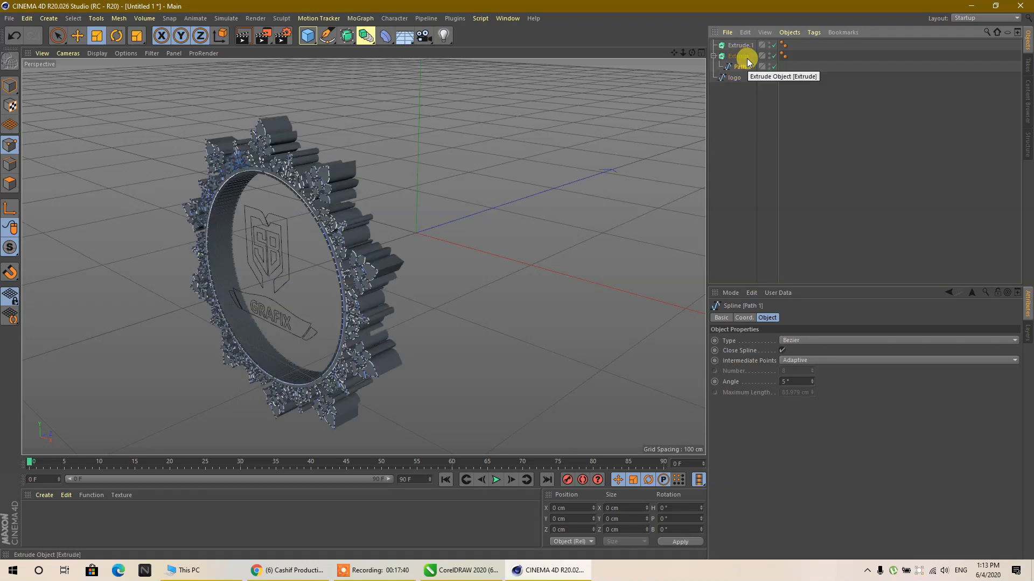
{"action": "scroll", "coordinate": [266, 214], "scroll_direction": "up", "scroll_amount": 3}
{"action": "scroll", "coordinate": [344, 164], "scroll_direction": "up", "scroll_amount": 3}
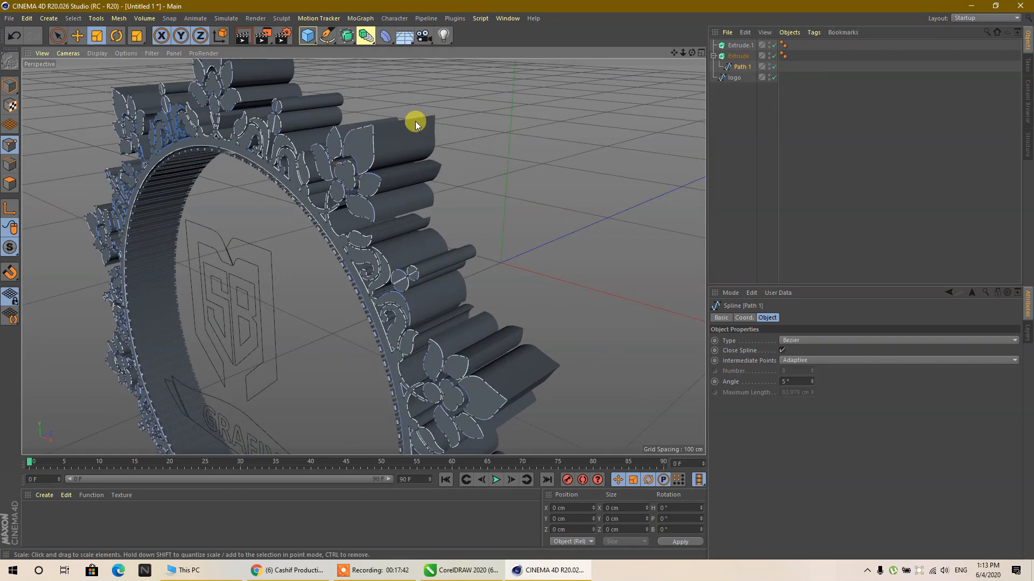
- Switch to model mode and set the ornament Extrude's Z movement to 5 cm
{"action": "left_click", "coordinate": [11, 85]}
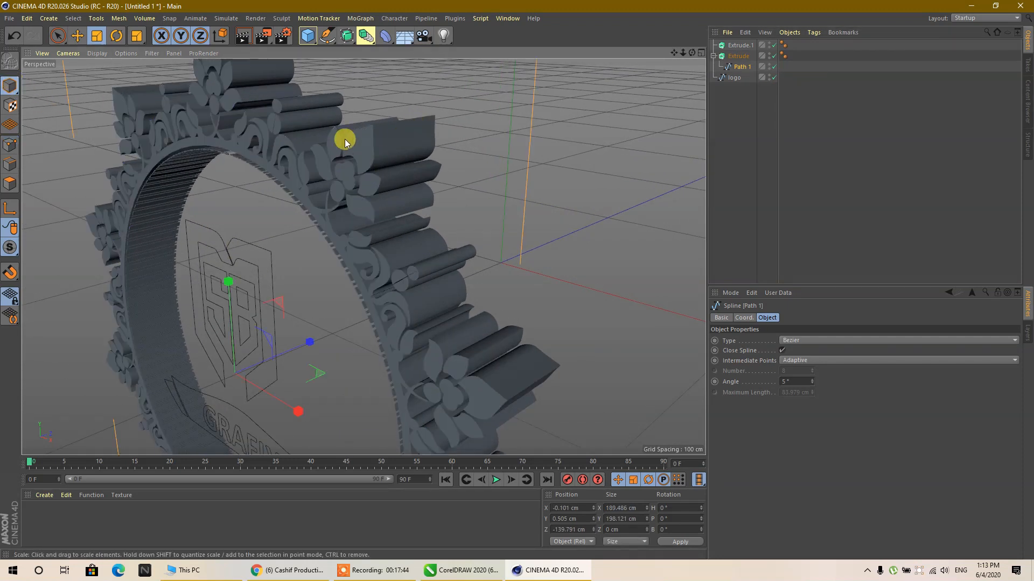
{"action": "left_click", "coordinate": [369, 150]}
{"action": "left_click", "coordinate": [859, 340]}
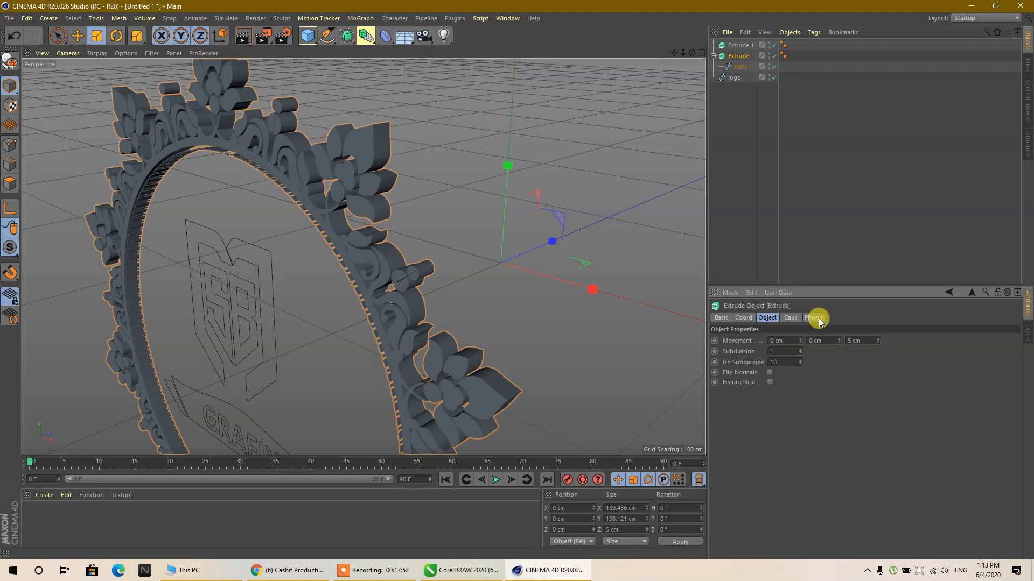
- Set both the start and end caps of the ornament Extrude to Fillet Cap
{"action": "left_click", "coordinate": [790, 317]}
{"action": "left_click", "coordinate": [846, 342]}
{"action": "left_click", "coordinate": [822, 385]}
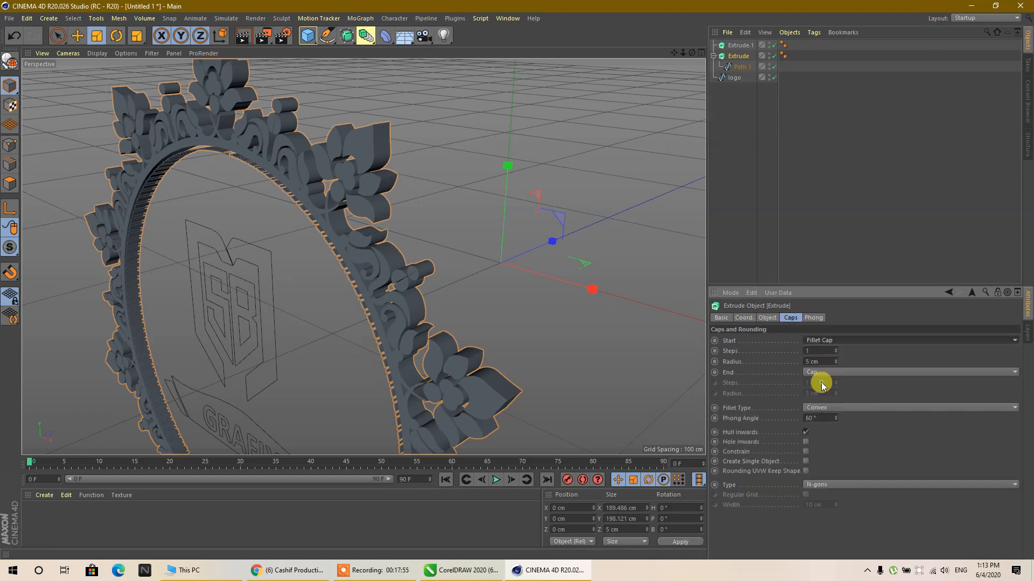
{"action": "left_click", "coordinate": [821, 373]}
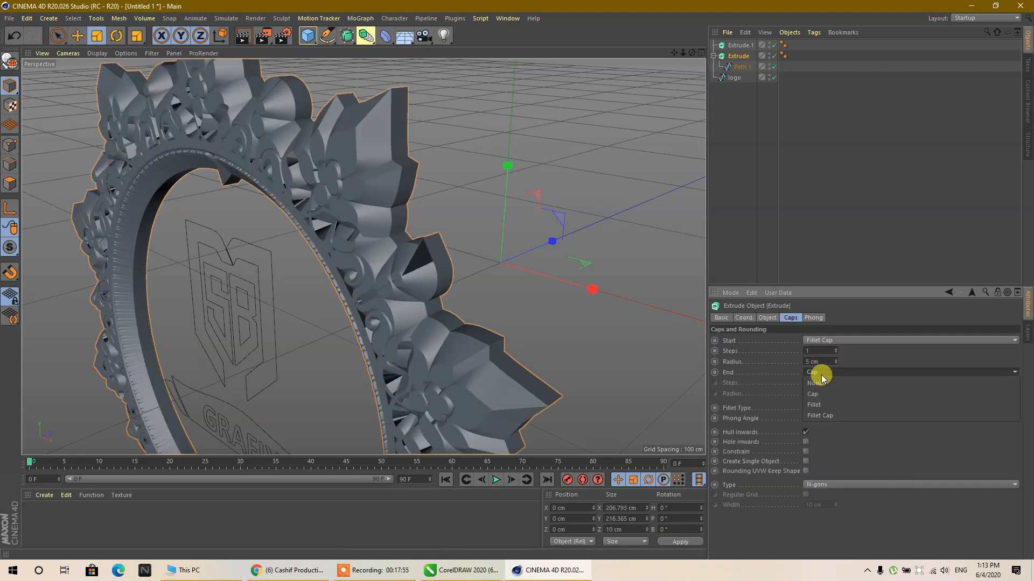
{"action": "left_click", "coordinate": [825, 416]}
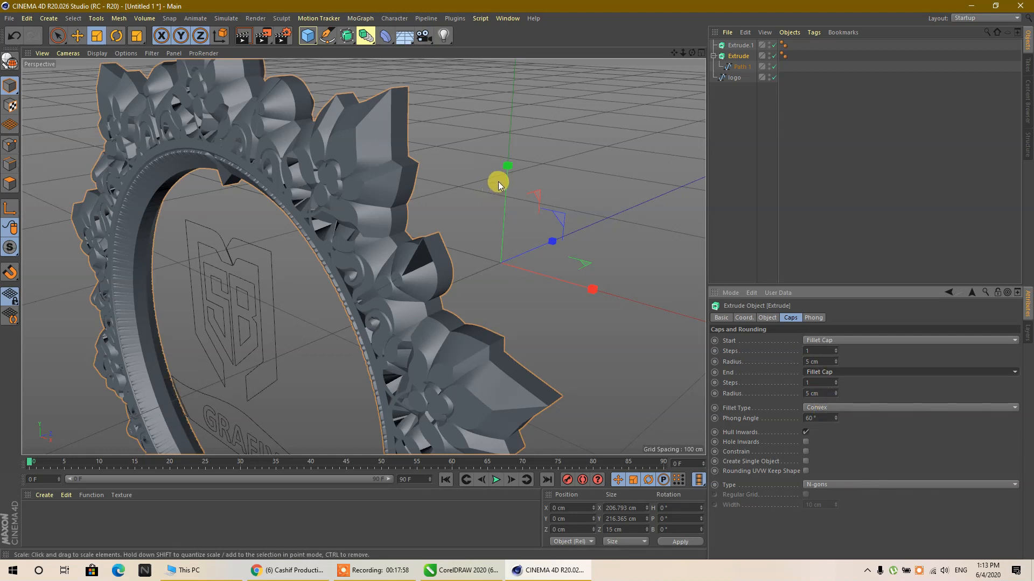
{"action": "scroll", "coordinate": [499, 182], "scroll_direction": "down", "scroll_amount": 4}
{"action": "scroll", "coordinate": [461, 242], "scroll_direction": "up", "scroll_amount": 5}
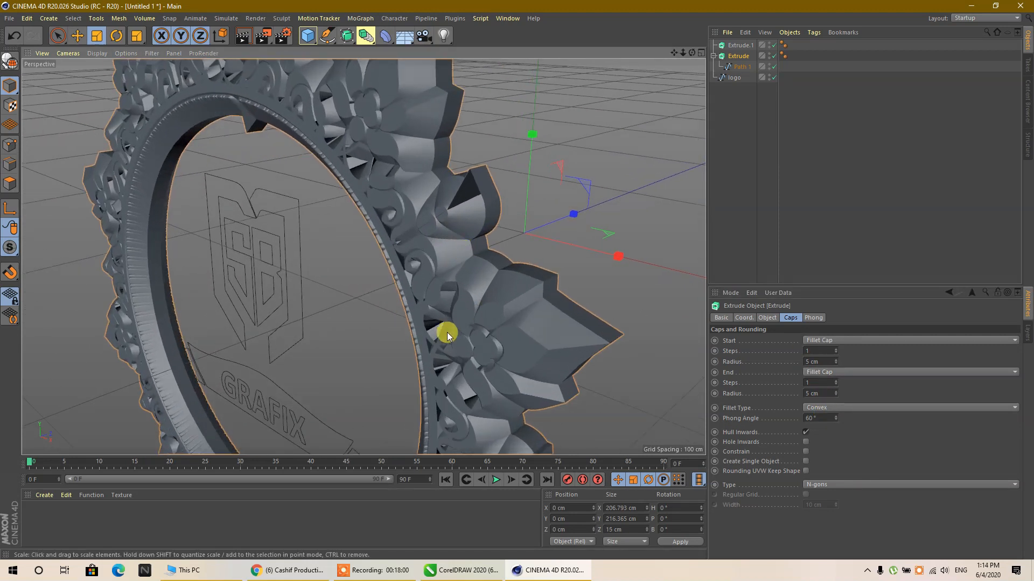
- Set the ornament's cap type to Quadrangles and display the viewport in Gouraud Shading (Lines)
{"action": "left_click", "coordinate": [819, 350]}
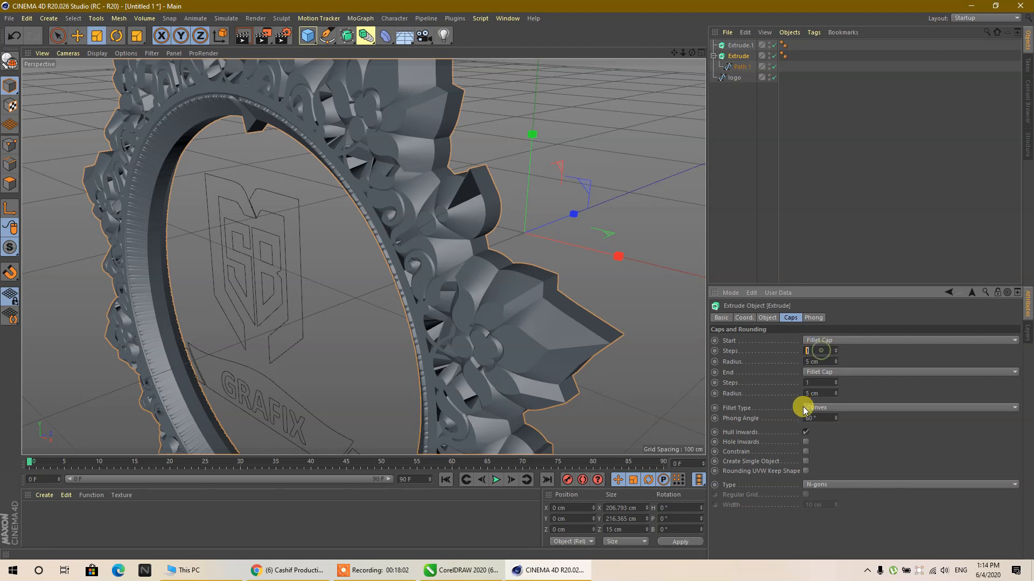
{"action": "left_click", "coordinate": [820, 485]}
{"action": "left_click", "coordinate": [816, 506]}
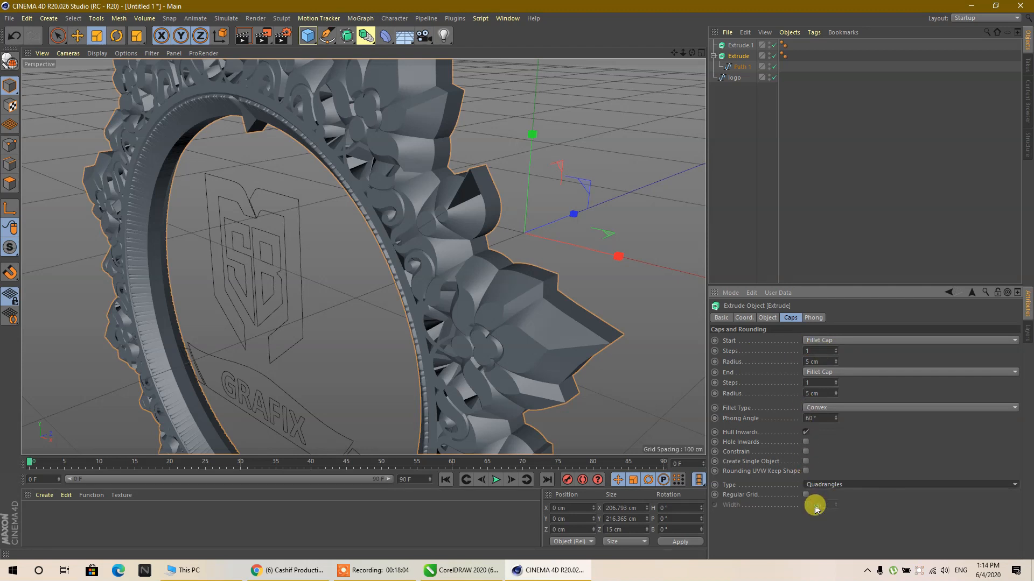
{"action": "left_click", "coordinate": [97, 53]}
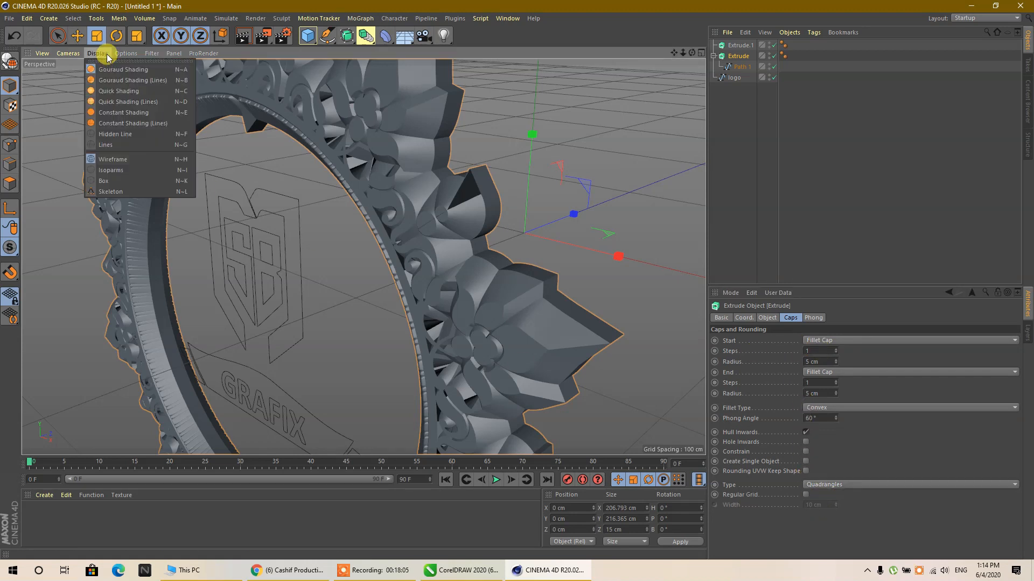
{"action": "left_click", "coordinate": [105, 81]}
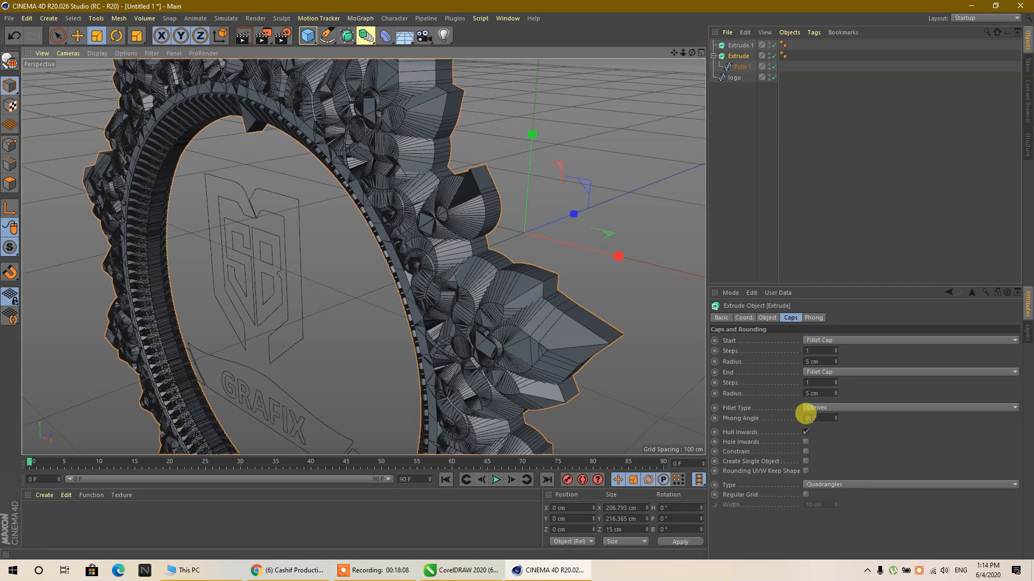
- Set the start and end fillet radii of the ornament's caps to 2 cm
{"action": "left_click", "coordinate": [818, 360]}
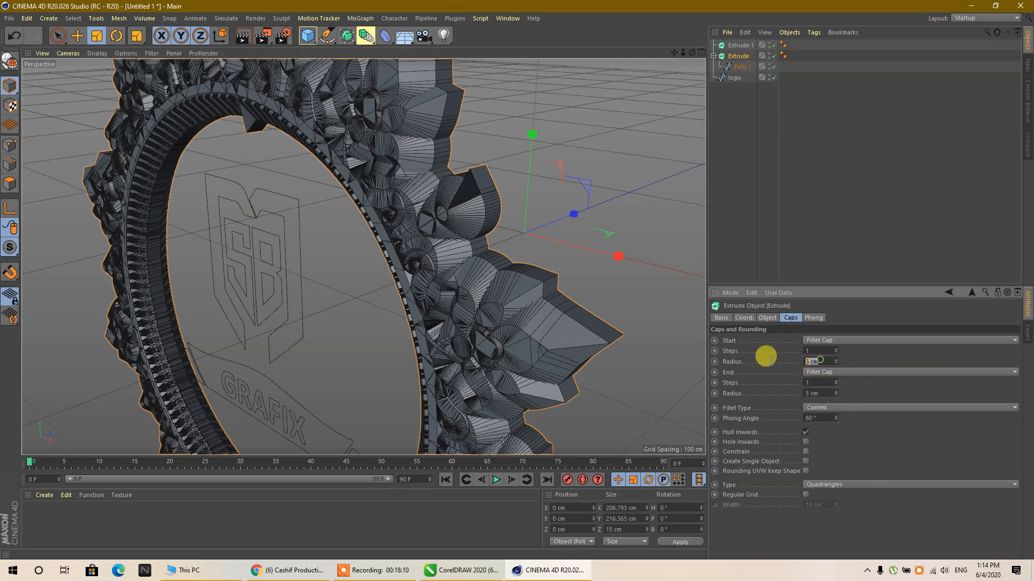
{"action": "type", "text": "2"}
{"action": "left_click", "coordinate": [816, 393]}
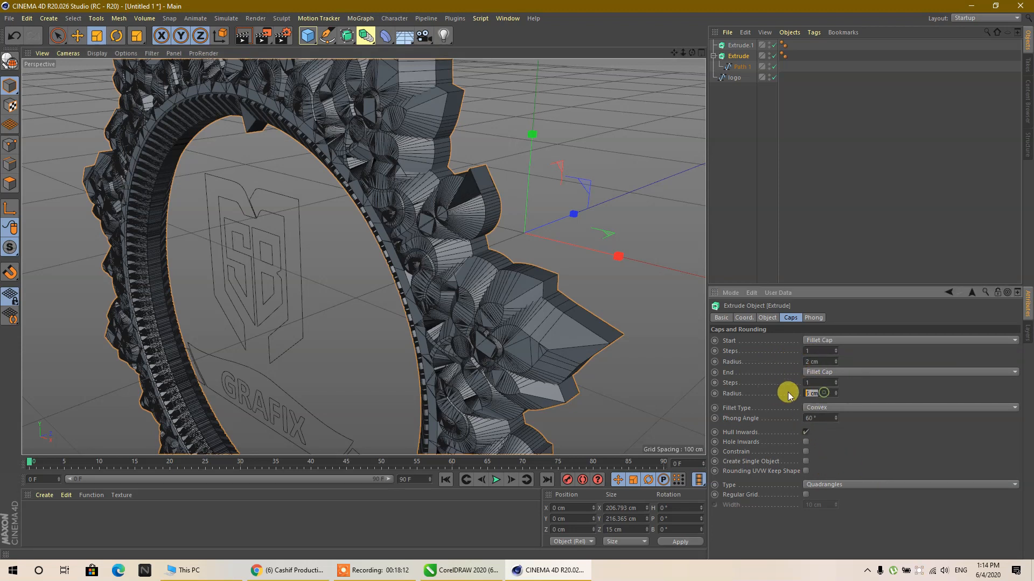
{"action": "type", "text": "2"}
- Enable Regular Grid with a 4 cm width on the ornament's caps and set both fillet radii to 1 cm
{"action": "left_click", "coordinate": [809, 383]}
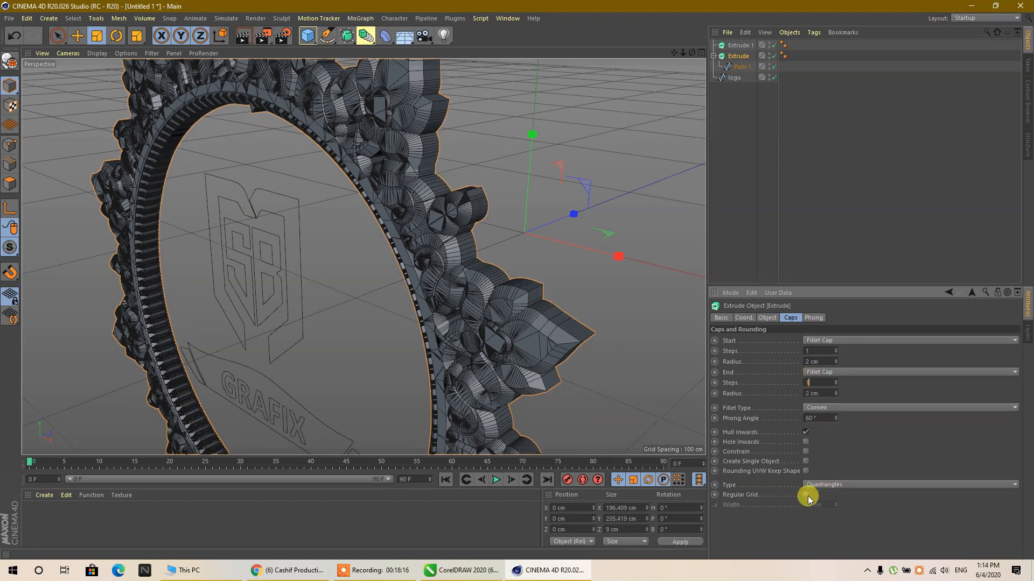
{"action": "left_click", "coordinate": [825, 504]}
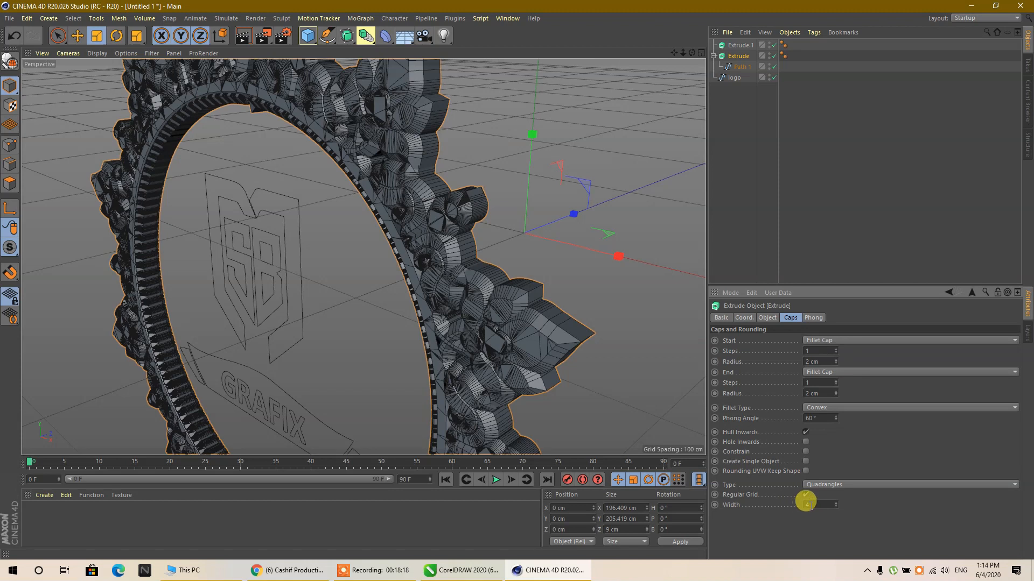
{"action": "left_click", "coordinate": [814, 361]}
{"action": "type", "text": "1"}
{"action": "left_click_drag", "start_coordinate": [822, 393], "coordinate": [762, 387]}
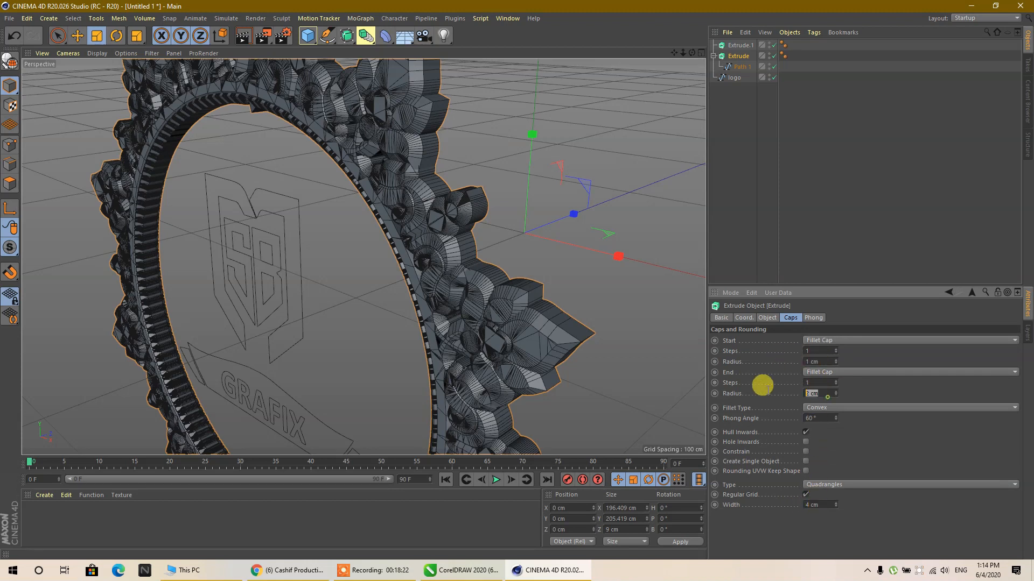
{"action": "type", "text": "1"}
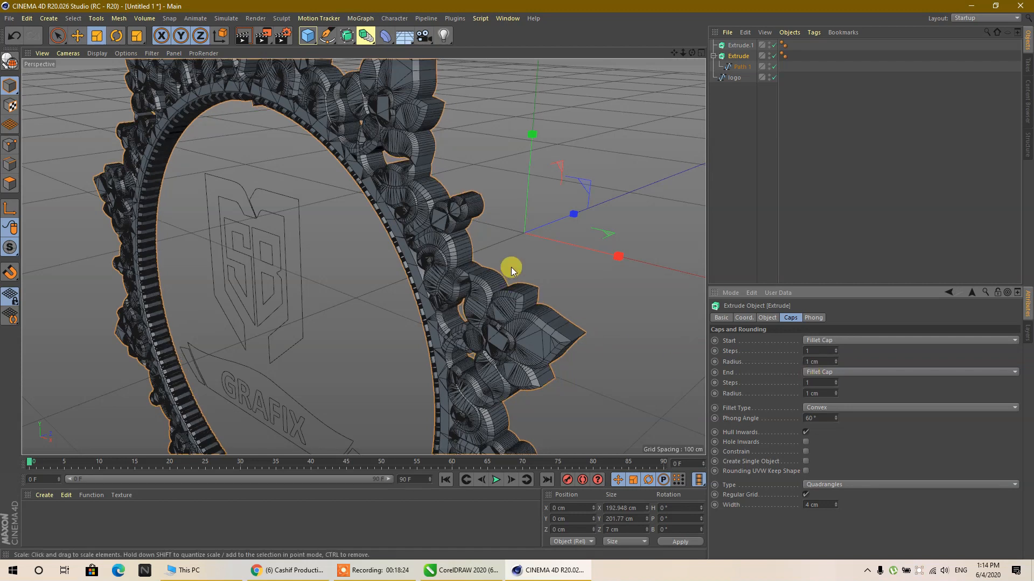
- Set the ornament Extrude's subdivision to 4
{"action": "left_click", "coordinate": [767, 319]}
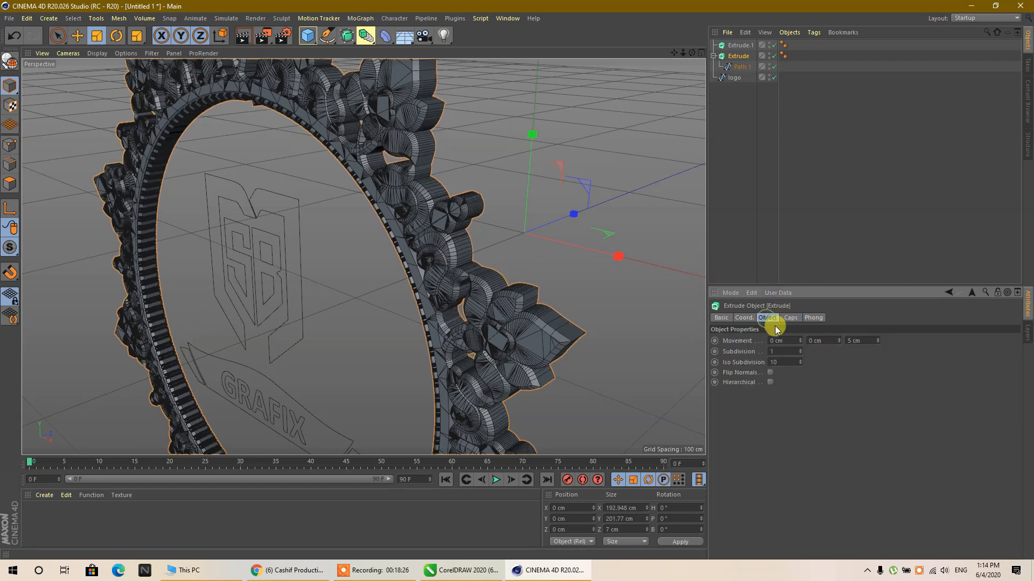
{"action": "double_click", "coordinate": [773, 351]}
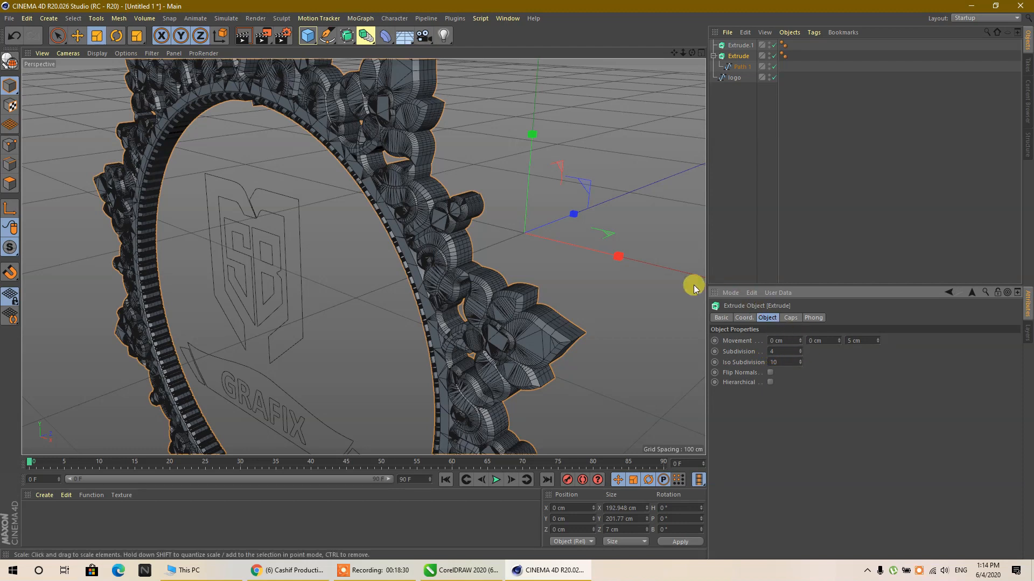
{"action": "scroll", "coordinate": [549, 220], "scroll_direction": "down", "scroll_amount": 3}
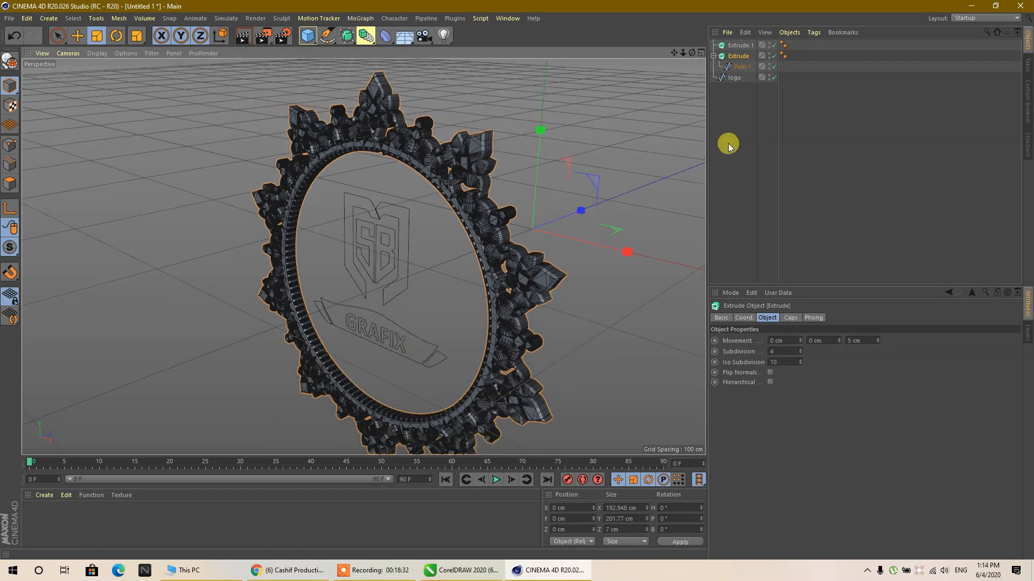
- Duplicate the ornament's Extrude object and delete the copied Path 1 spline from the duplicate
{"action": "left_click", "coordinate": [729, 142]}
{"action": "left_click", "coordinate": [737, 57]}
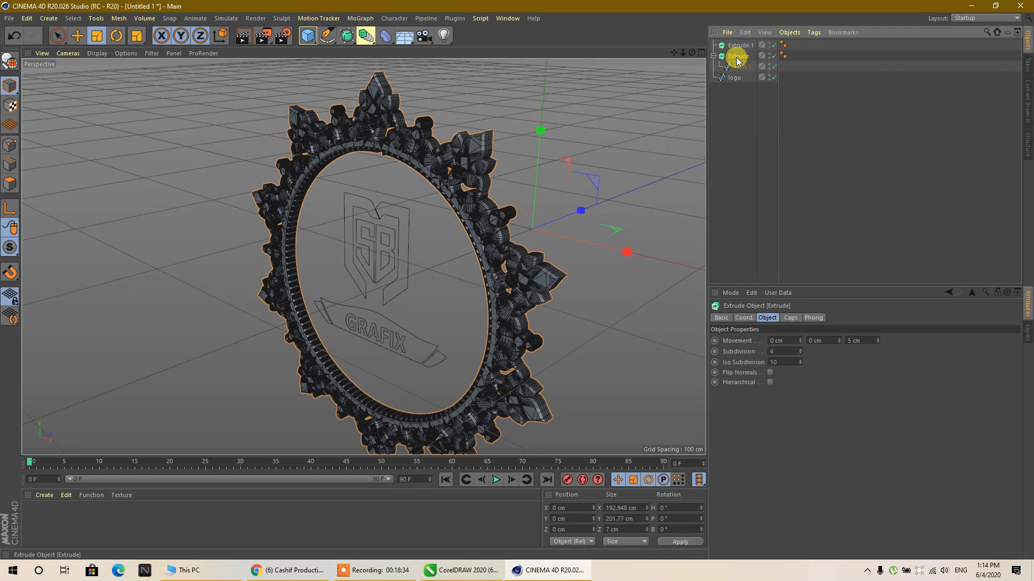
{"action": "left_click_drag", "start_coordinate": [737, 54], "coordinate": [735, 90]}
{"action": "left_click", "coordinate": [739, 116]}
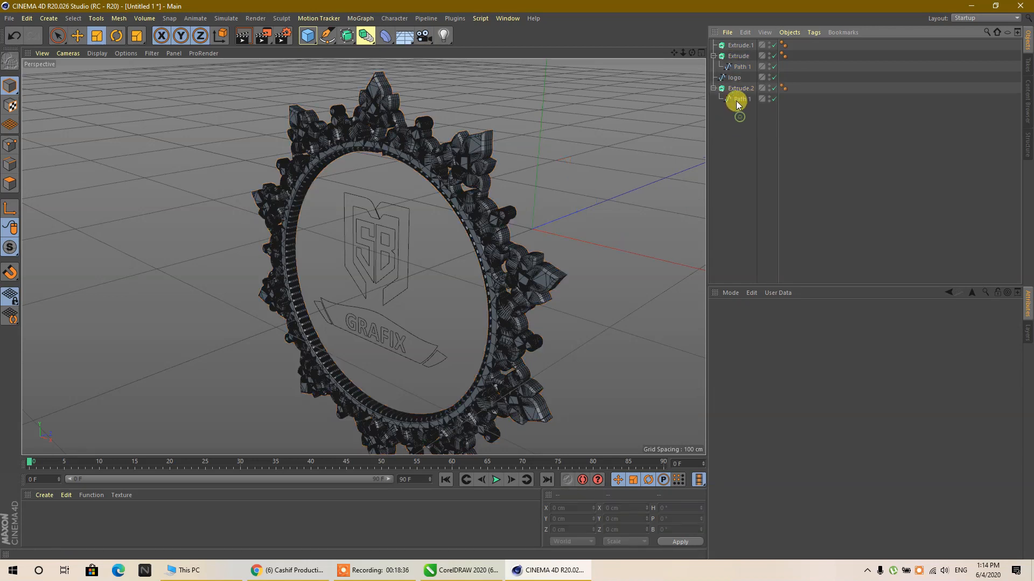
{"action": "left_click", "coordinate": [737, 102]}
{"action": "key", "text": "Delete"}
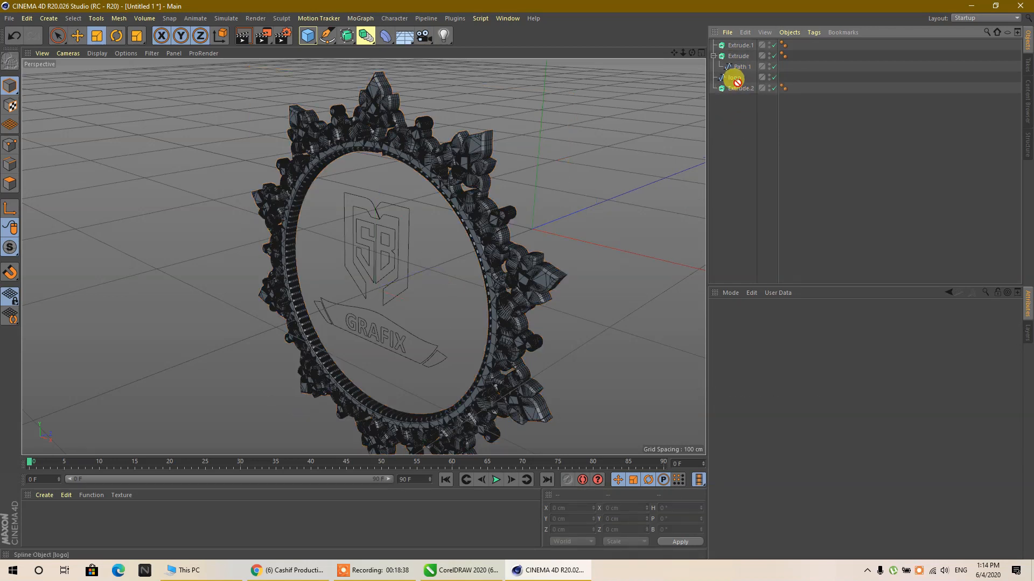
- Make the logo spline a child of the duplicated Extrude and delete the unused Extrude.1 object
{"action": "left_click_drag", "start_coordinate": [740, 88], "coordinate": [740, 88]}
{"action": "left_click", "coordinate": [741, 46]}
{"action": "key", "text": "Delete"}
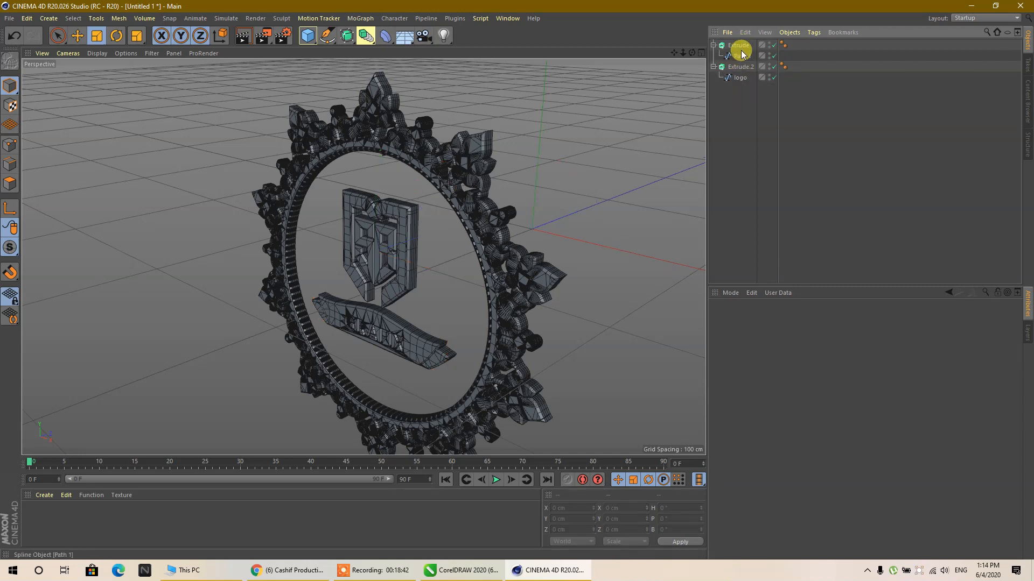
- Rename the duplicated Extrude holding the logo spline as Logo and collapse both Extrude hierarchies
{"action": "left_click", "coordinate": [740, 67]}
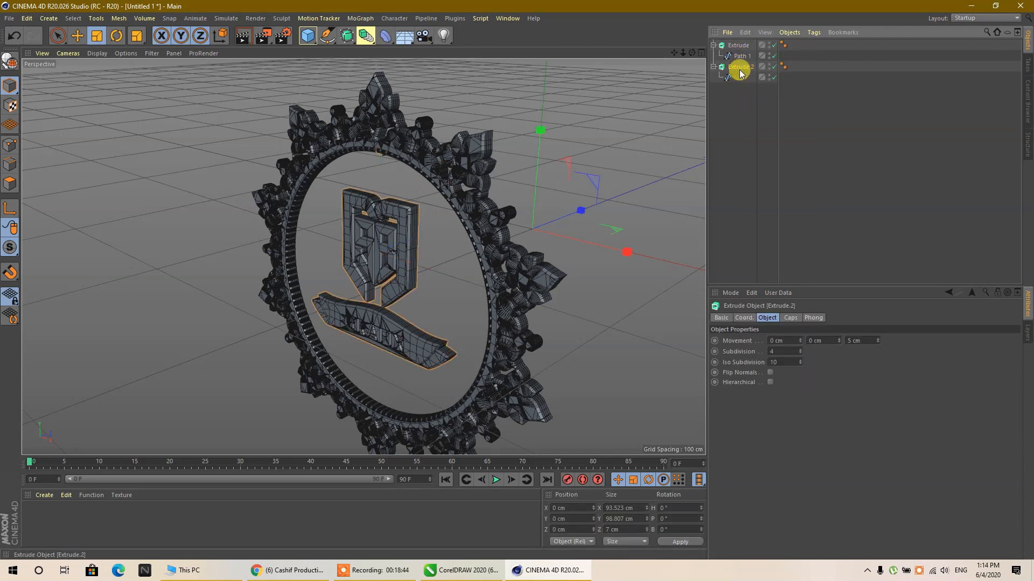
{"action": "double_click", "coordinate": [743, 68]}
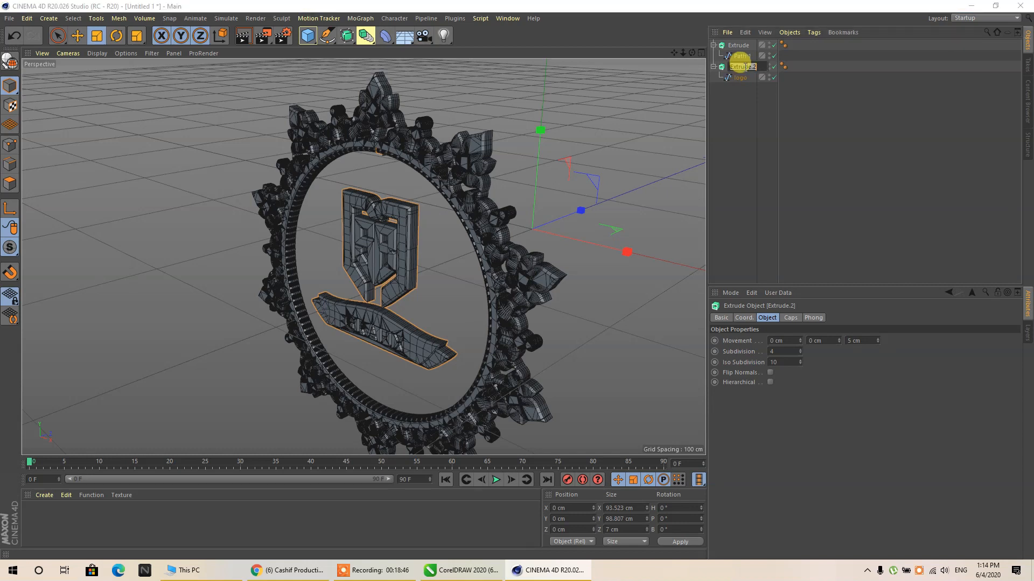
{"action": "type", "text": "Logo"}
{"action": "key", "text": "Return"}
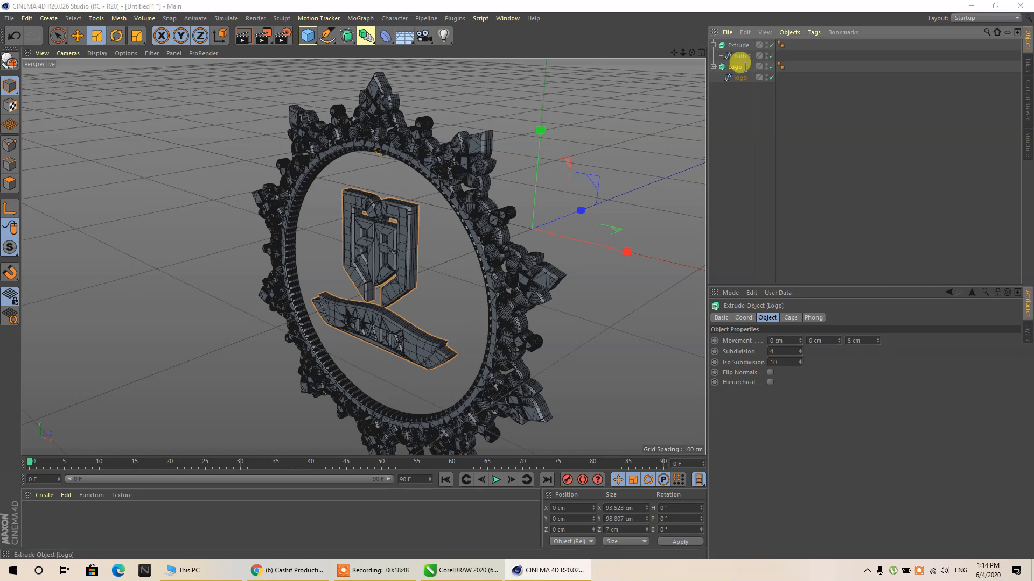
{"action": "left_click", "coordinate": [713, 67]}
{"action": "left_click", "coordinate": [714, 45]}
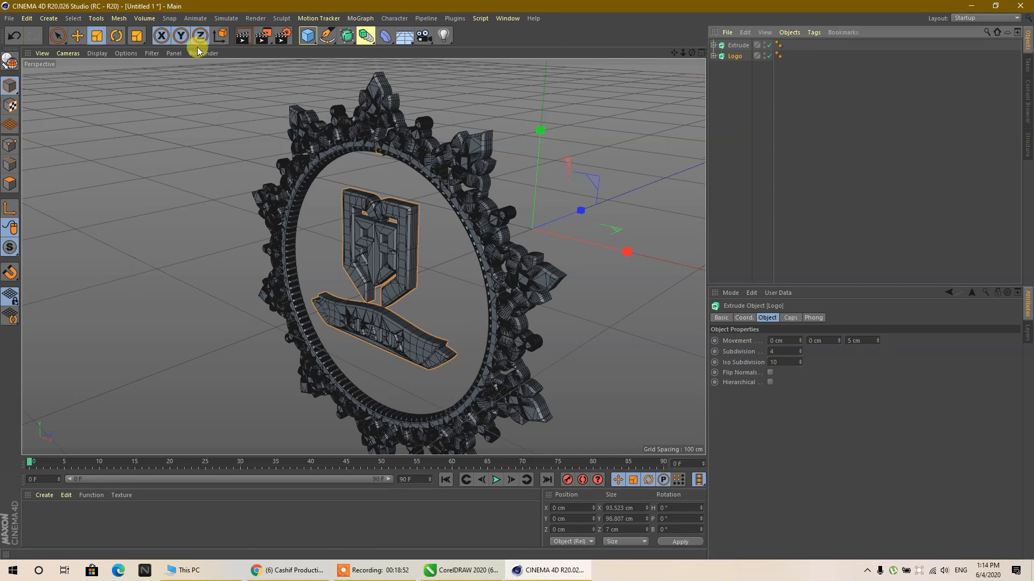
- Switch the perspective viewport to Gouraud Shading without wireframe lines and clear the selection
{"action": "left_click", "coordinate": [104, 52]}
{"action": "left_click", "coordinate": [107, 70]}
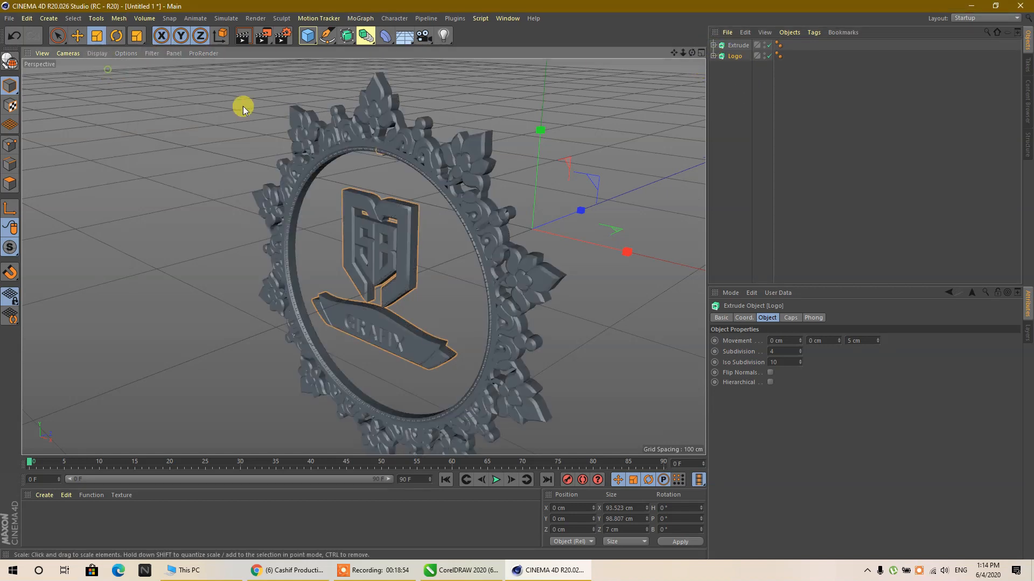
{"action": "left_click", "coordinate": [815, 190]}
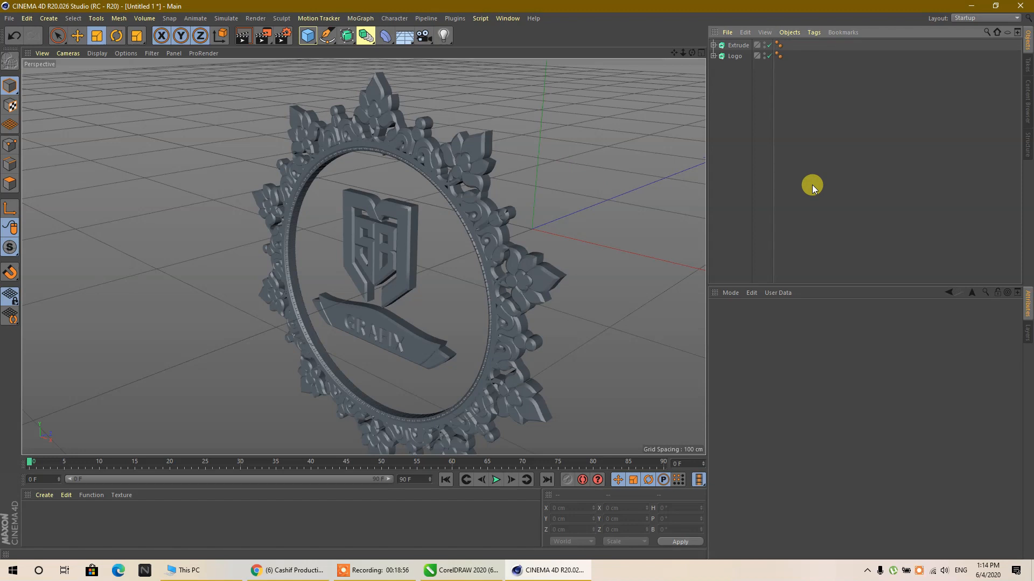
- Try to scale the Logo object down to about 85 cm wide inside the ornament ring
{"action": "left_click", "coordinate": [734, 56]}
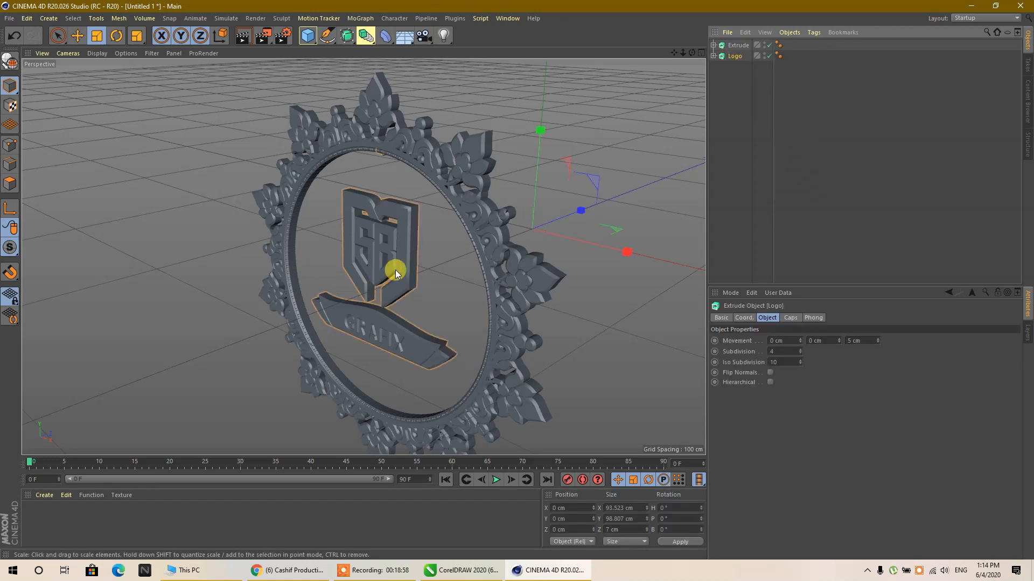
{"action": "left_click", "coordinate": [97, 36]}
{"action": "mouse_move", "coordinate": [590, 188]}
{"action": "left_mouse_down"}
{"action": "mouse_move", "coordinate": [599, 162]}
{"action": "mouse_move", "coordinate": [596, 189]}
{"action": "left_mouse_up"}
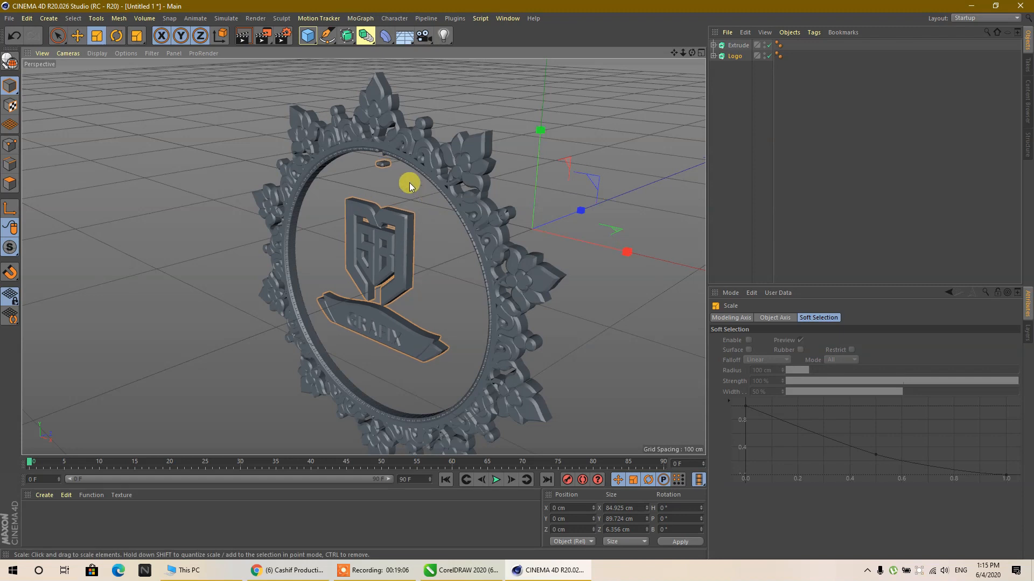
{"action": "key", "text": "ctrl+z"}
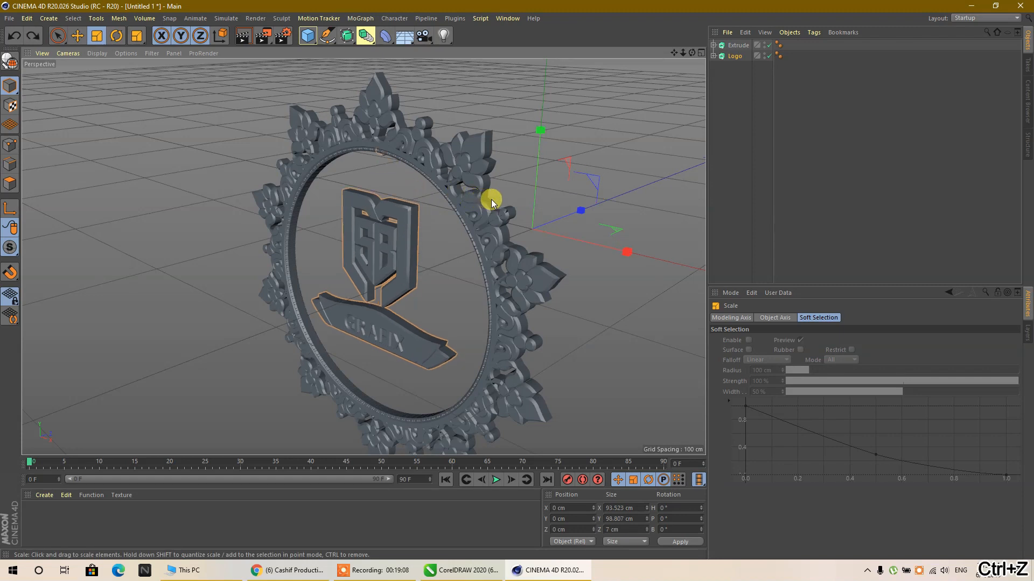
{"action": "left_click", "coordinate": [802, 108]}
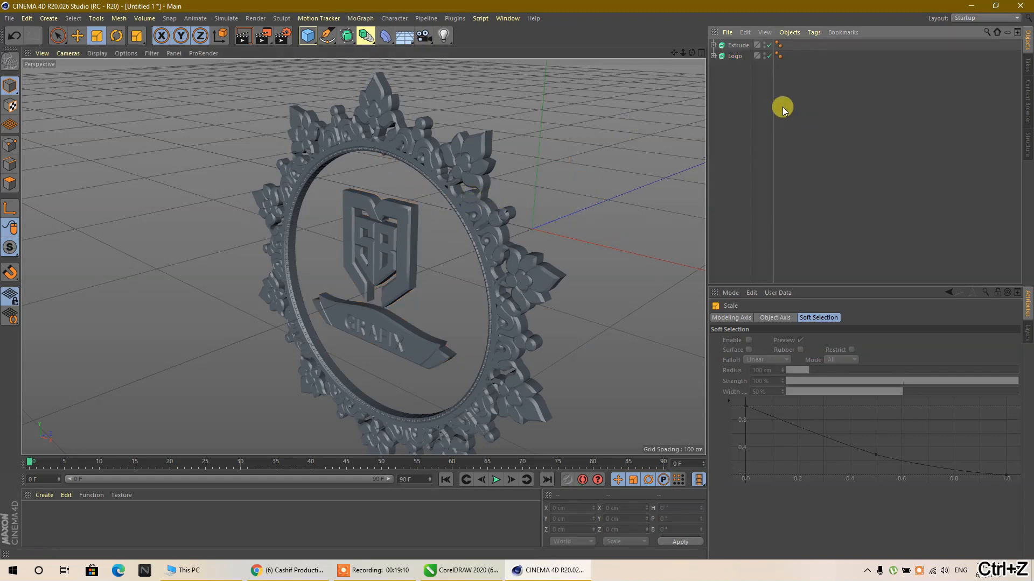
{"action": "left_click", "coordinate": [714, 57]}
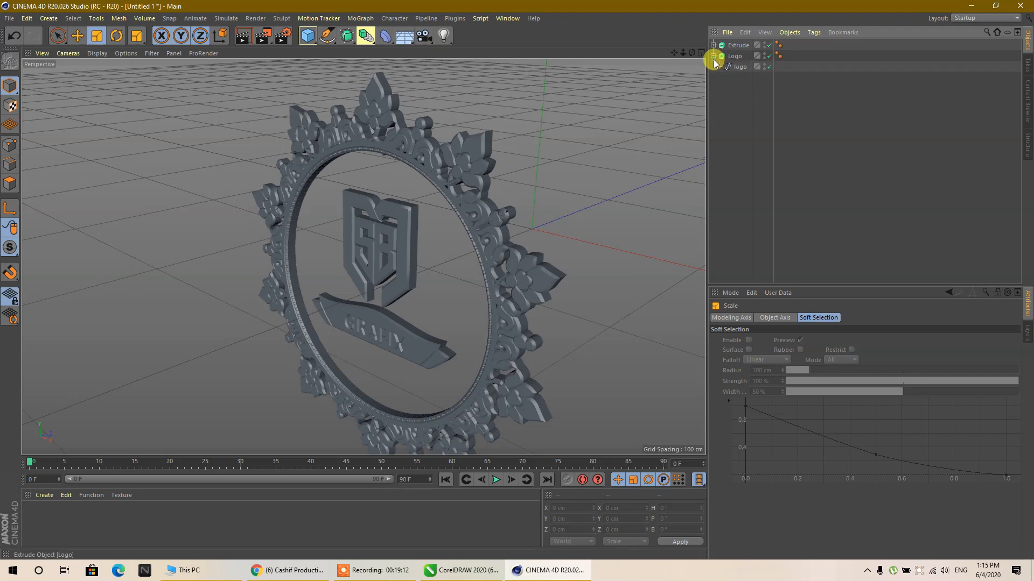
{"action": "left_click", "coordinate": [732, 67]}
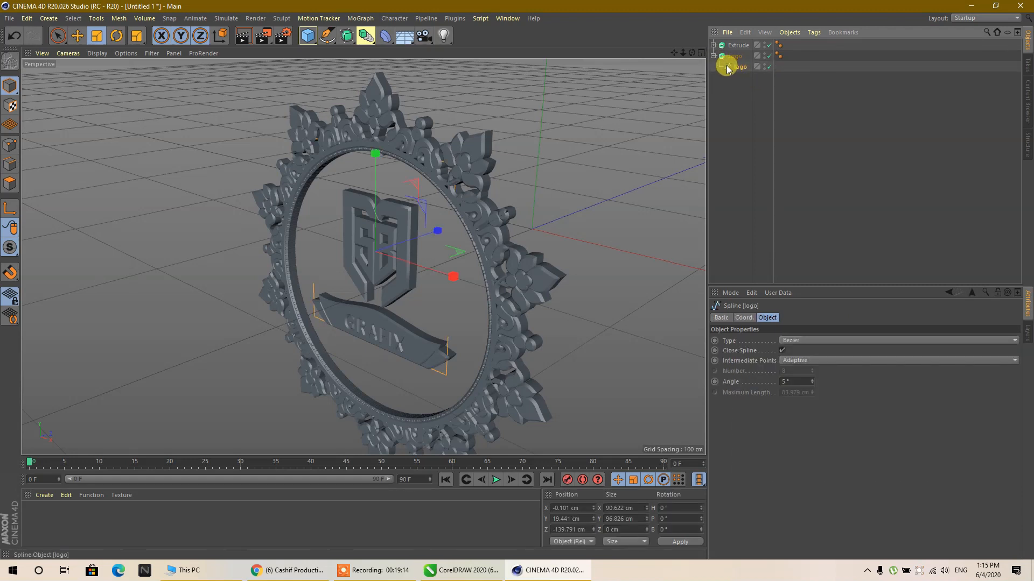
{"action": "left_click", "coordinate": [714, 56]}
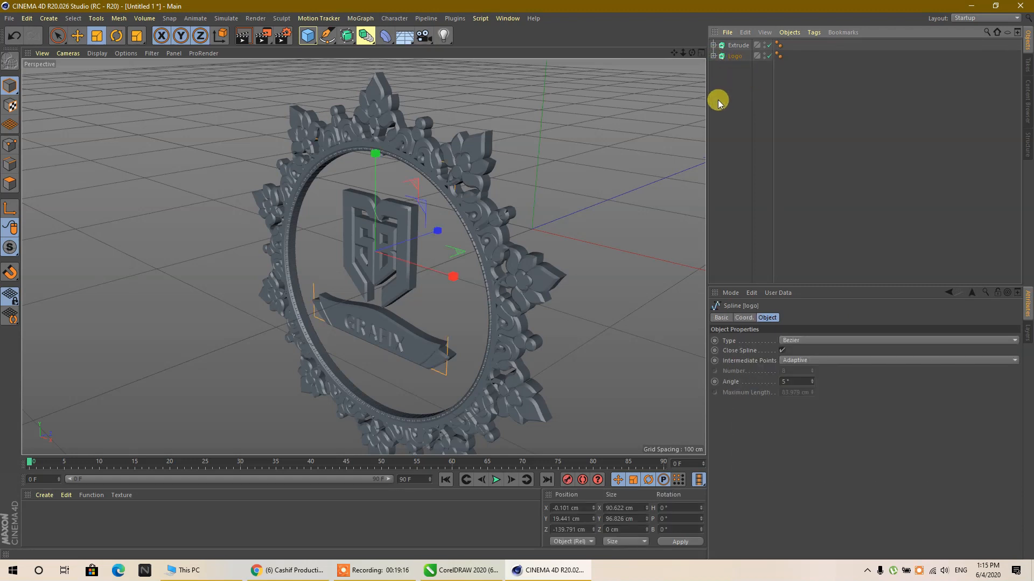
- Add a Sphere primitive to the scene behind the ornament as a centring reference
{"action": "left_click", "coordinate": [410, 153]}
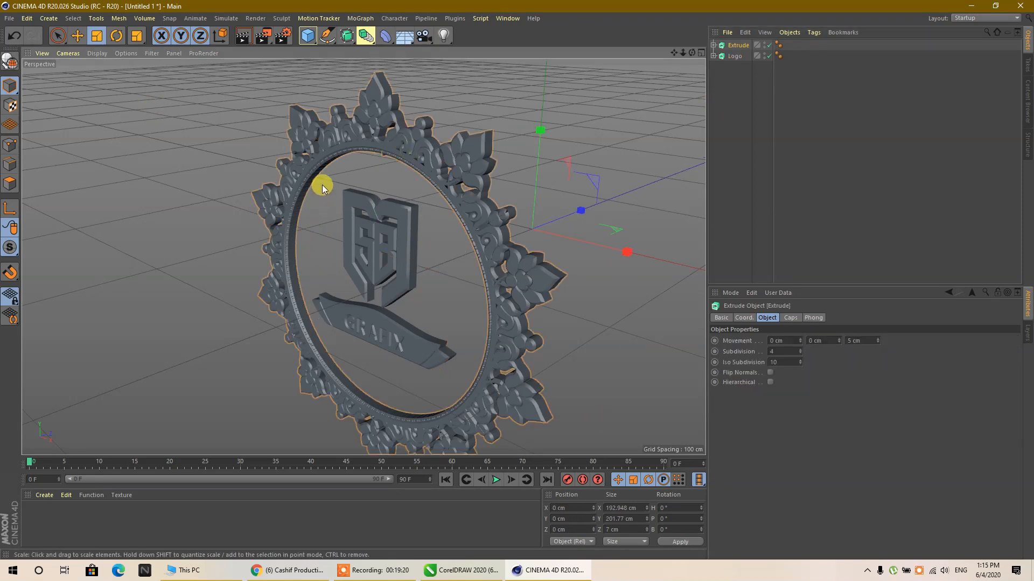
{"action": "left_click_drag", "start_coordinate": [333, 267], "coordinate": [319, 153]}
{"action": "left_click_drag", "start_coordinate": [310, 38], "coordinate": [536, 77]}
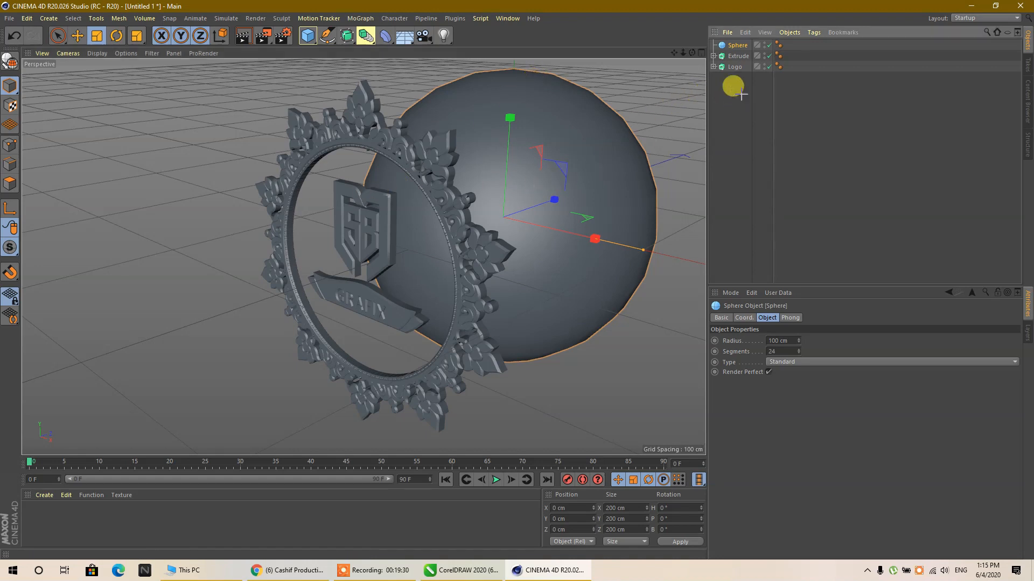
- Enable axis modification for the ornament and Logo extrudes and move their axes along Z onto the geometry, at about -138.3 cm
{"action": "left_click_drag", "start_coordinate": [738, 91], "coordinate": [736, 64]}
{"action": "middle_click", "coordinate": [464, 170]}
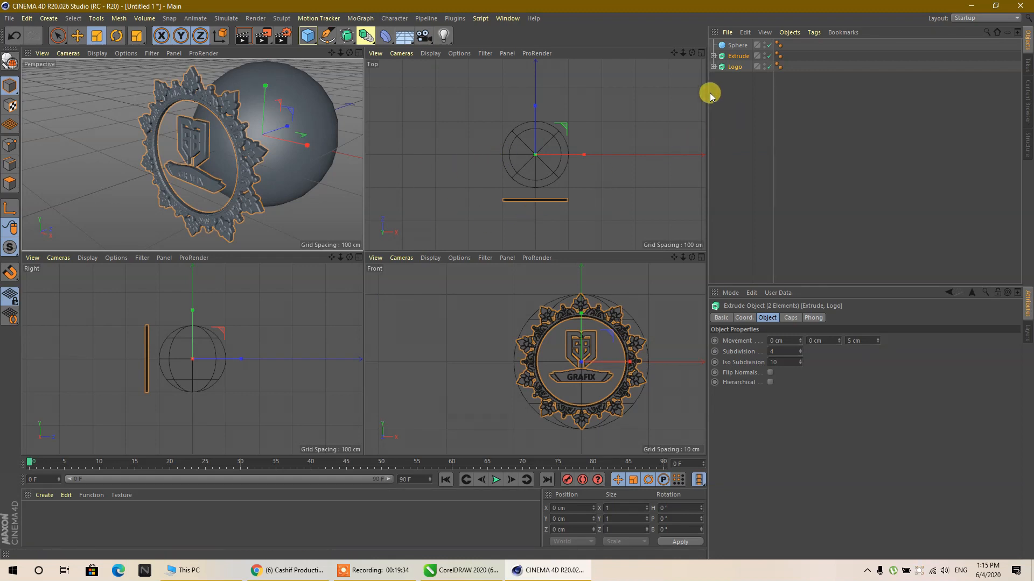
{"action": "left_click_drag", "start_coordinate": [739, 79], "coordinate": [731, 57]}
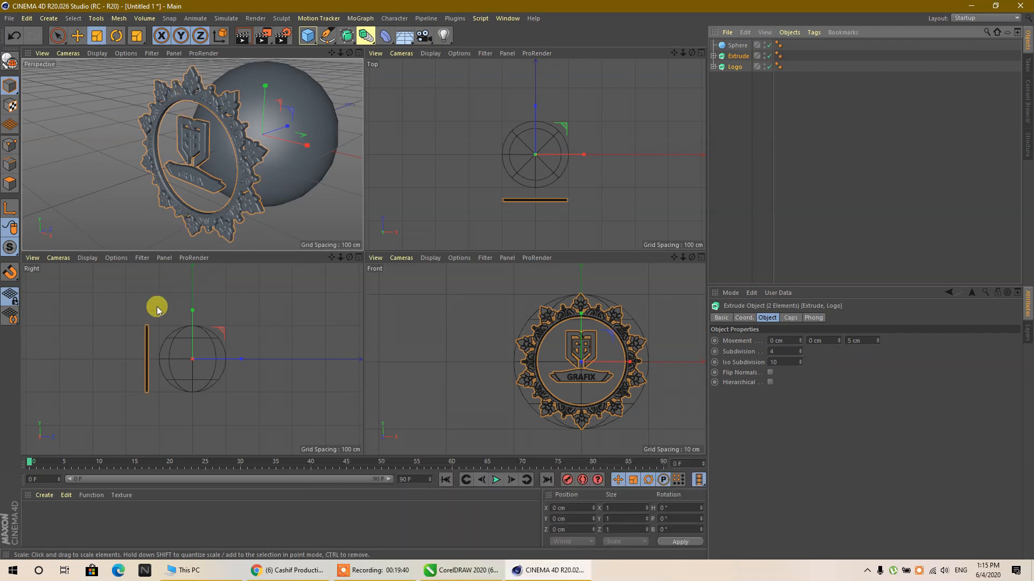
{"action": "left_click", "coordinate": [5, 214]}
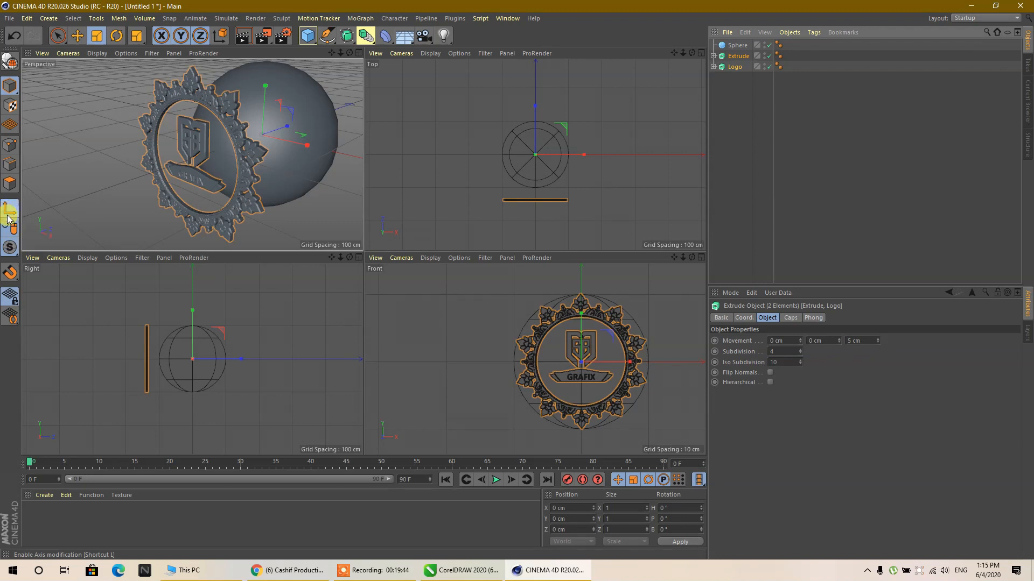
{"action": "middle_click", "coordinate": [128, 369]}
{"action": "scroll", "coordinate": [344, 267], "scroll_direction": "up", "scroll_amount": 3}
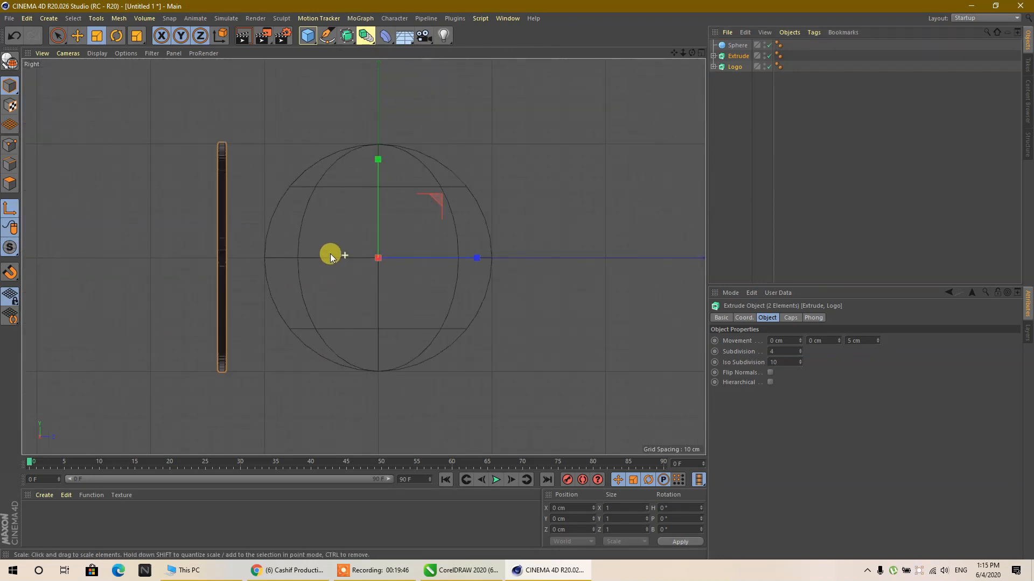
{"action": "left_click", "coordinate": [76, 36]}
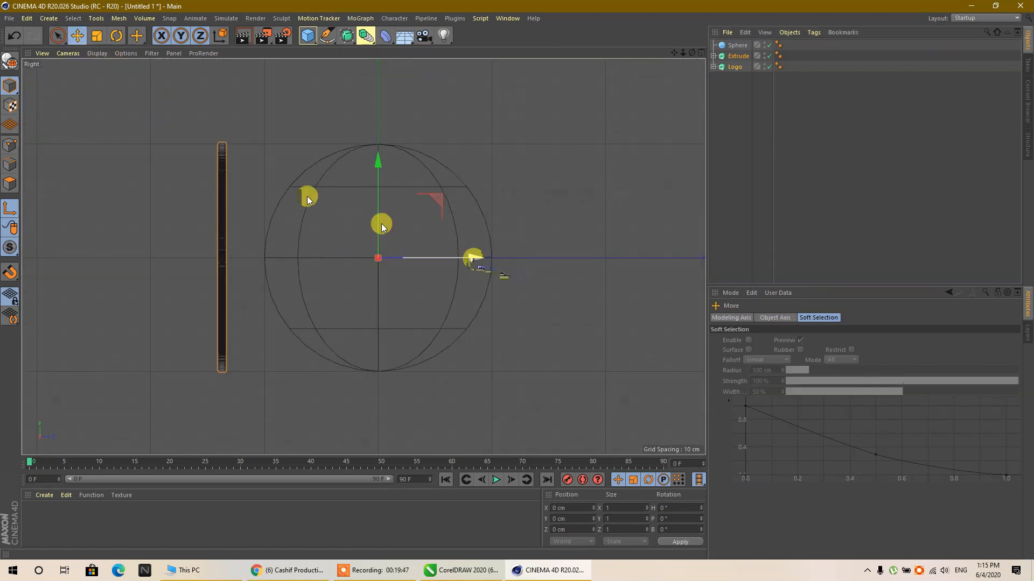
{"action": "left_click_drag", "start_coordinate": [476, 259], "coordinate": [317, 266]}
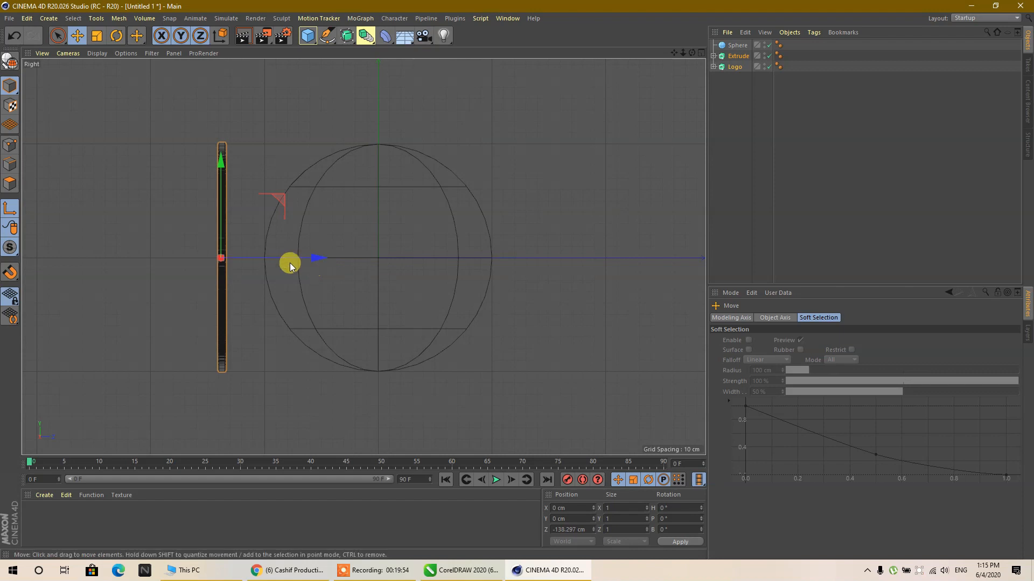
- Fine-tune the shared axes to the middle of the extrusion thickness, at about Z -137.5 cm, and end axis modification
{"action": "scroll", "coordinate": [217, 256], "scroll_direction": "up", "scroll_amount": 5}
{"action": "scroll", "coordinate": [222, 262], "scroll_direction": "up", "scroll_amount": 8}
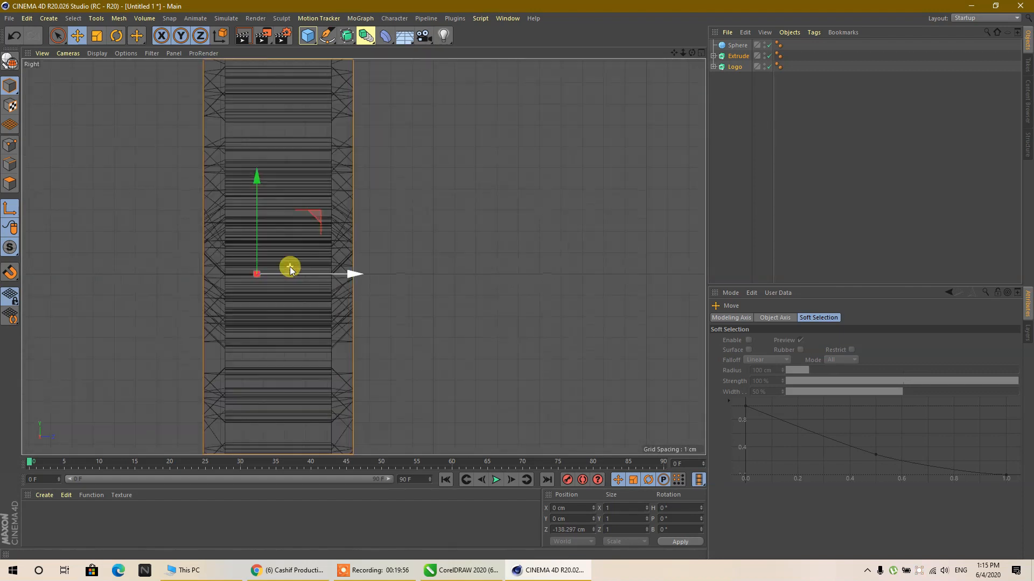
{"action": "left_click_drag", "start_coordinate": [332, 276], "coordinate": [363, 275]}
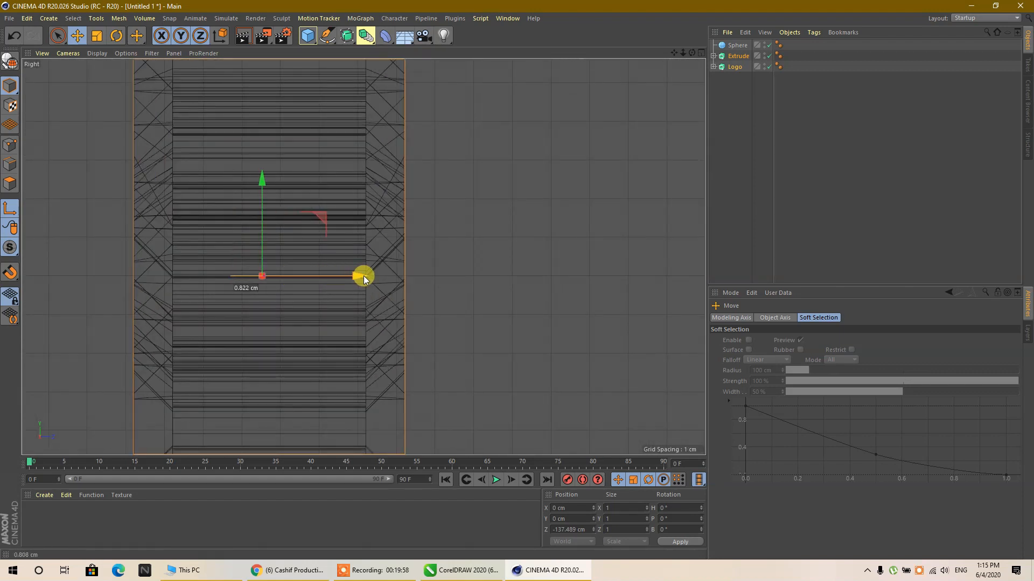
{"action": "scroll", "coordinate": [323, 277], "scroll_direction": "up", "scroll_amount": 2}
{"action": "scroll", "coordinate": [272, 280], "scroll_direction": "up", "scroll_amount": 3}
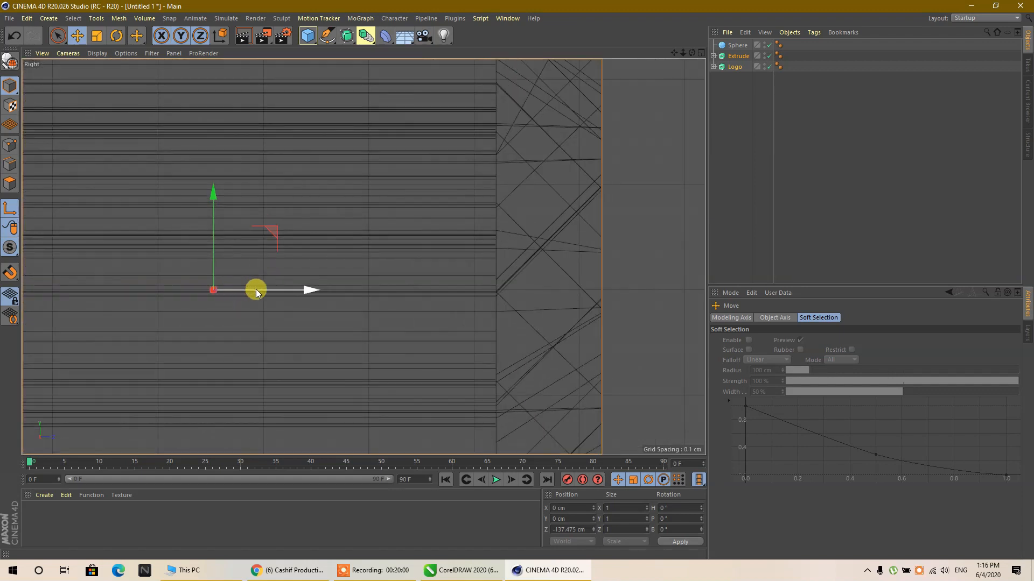
{"action": "left_click_drag", "start_coordinate": [303, 291], "coordinate": [297, 290]}
{"action": "scroll", "coordinate": [277, 260], "scroll_direction": "down", "scroll_amount": 5}
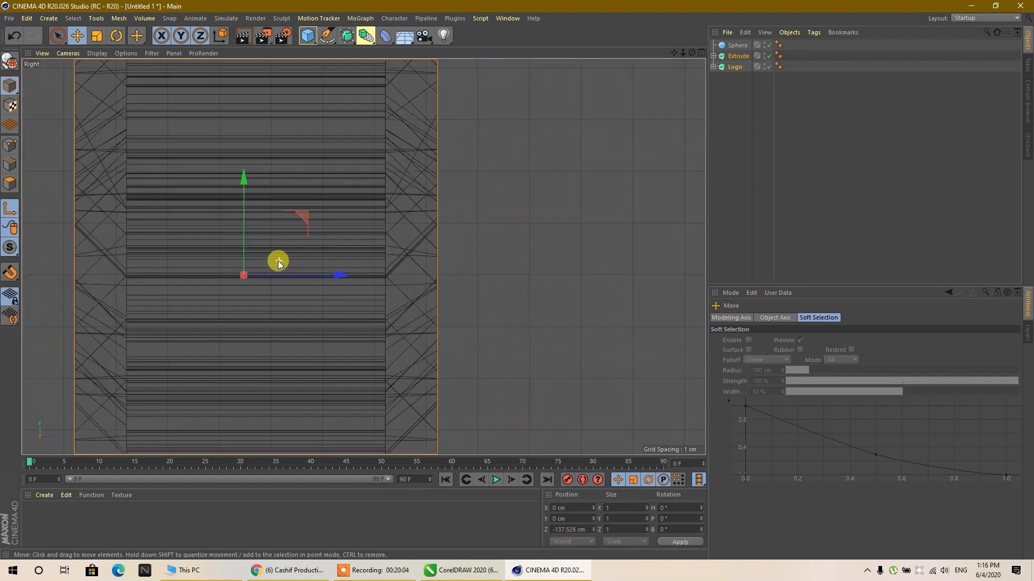
{"action": "scroll", "coordinate": [277, 261], "scroll_direction": "down", "scroll_amount": 5}
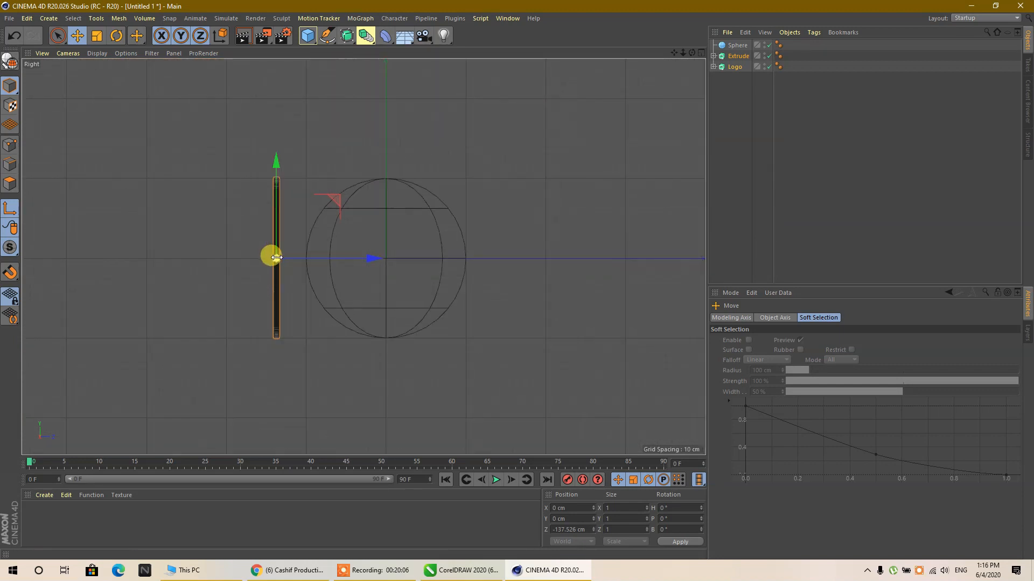
{"action": "middle_click", "coordinate": [265, 331]}
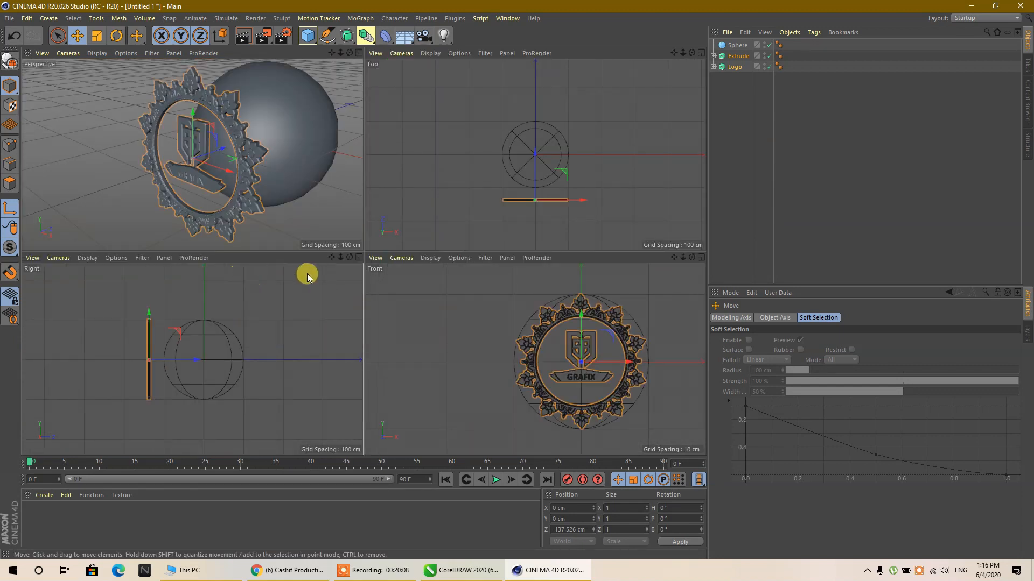
{"action": "middle_click", "coordinate": [537, 179]}
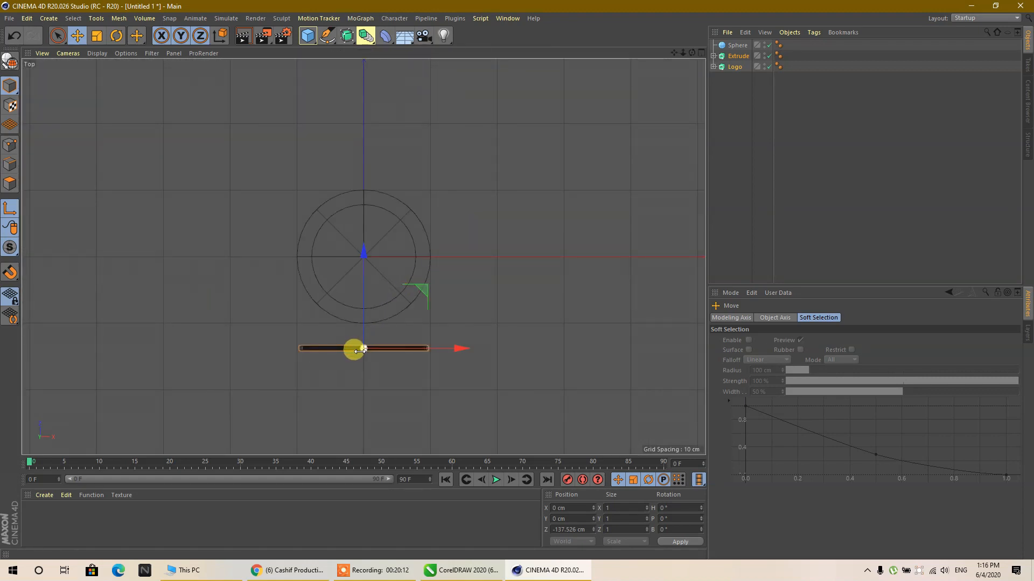
{"action": "middle_click", "coordinate": [370, 328]}
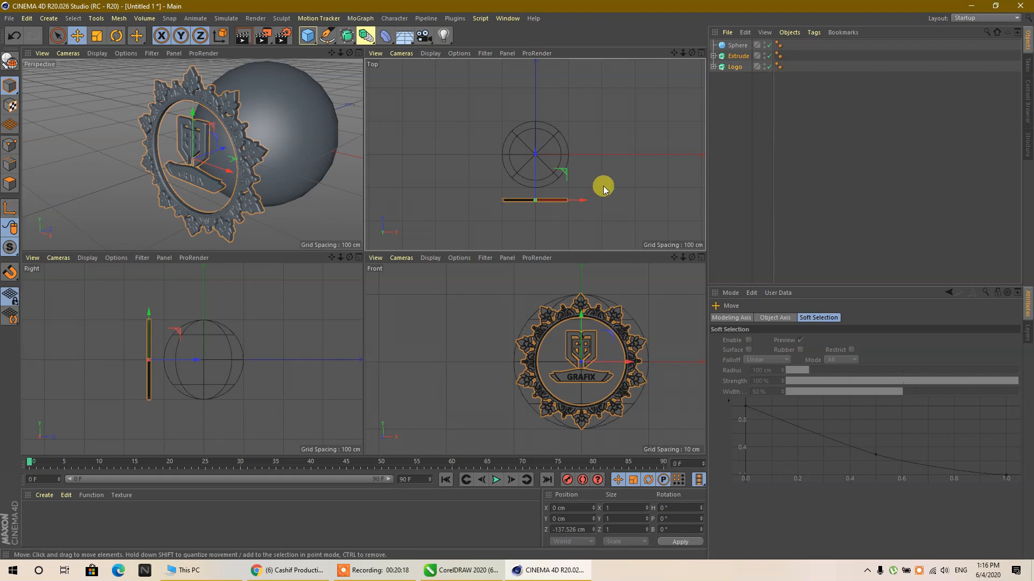
- Move the ornament and Logo together along Z onto the sphere's centre, at about 0.06 cm
{"action": "left_click_drag", "start_coordinate": [535, 157], "coordinate": [538, 111]}
{"action": "middle_click", "coordinate": [530, 155]}
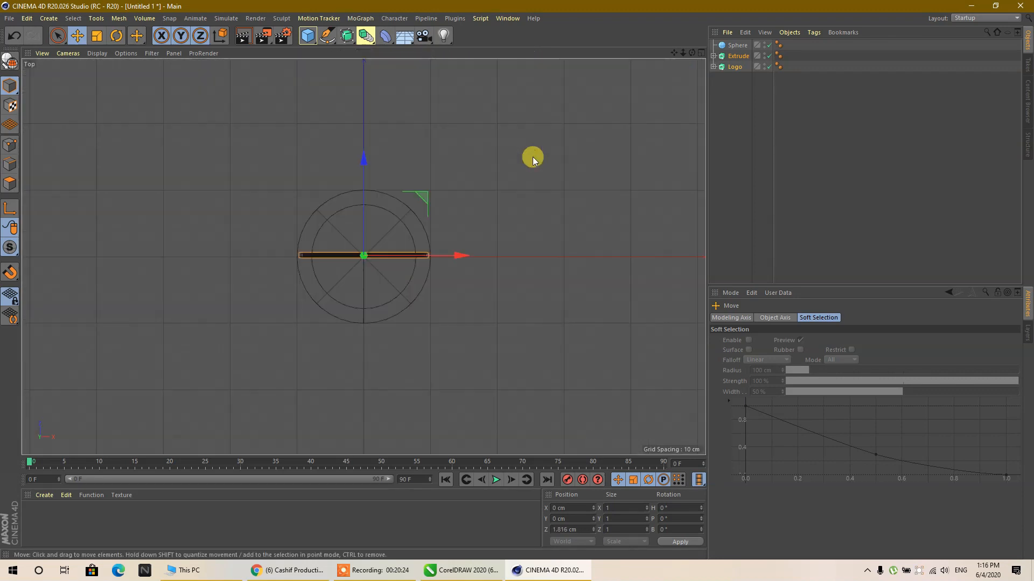
{"action": "scroll", "coordinate": [363, 253], "scroll_direction": "up", "scroll_amount": 5}
{"action": "scroll", "coordinate": [377, 259], "scroll_direction": "up", "scroll_amount": 5}
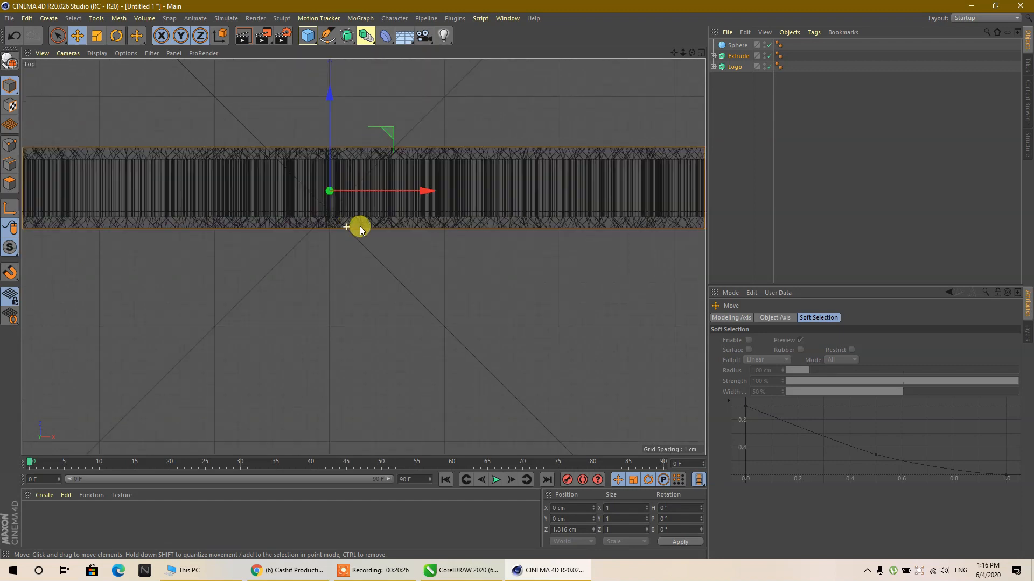
{"action": "scroll", "coordinate": [303, 160], "scroll_direction": "down", "scroll_amount": 5}
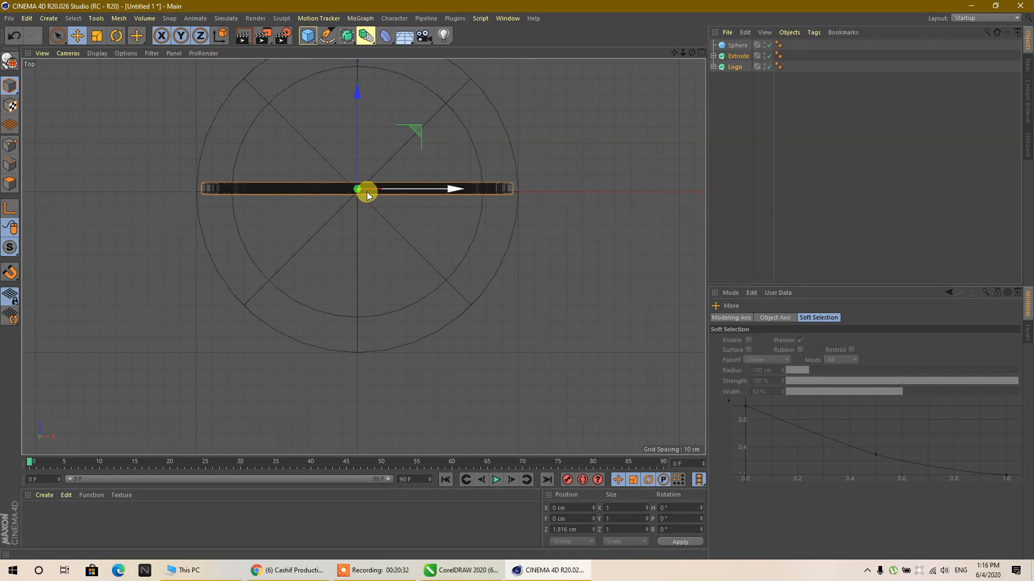
{"action": "scroll", "coordinate": [361, 193], "scroll_direction": "up", "scroll_amount": 5}
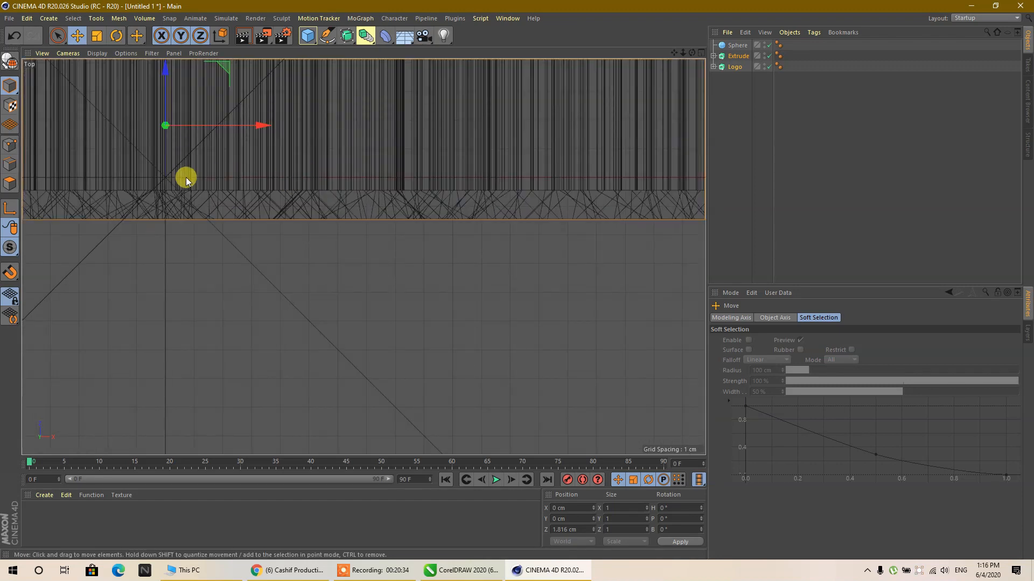
{"action": "left_click_drag", "start_coordinate": [167, 73], "coordinate": [154, 124]}
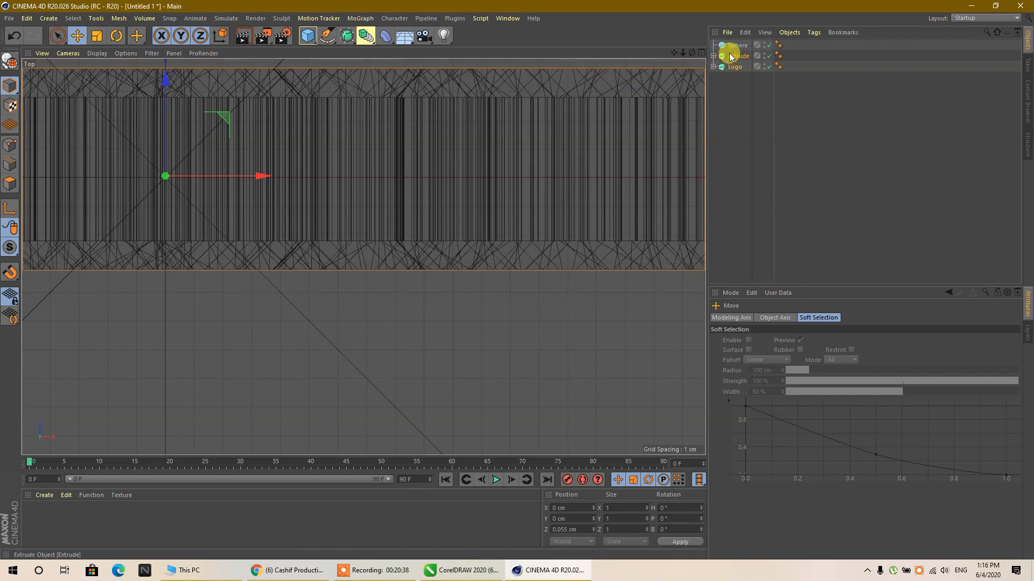
- Disable the reference Sphere object
{"action": "left_click", "coordinate": [768, 47]}
{"action": "scroll", "coordinate": [258, 175], "scroll_direction": "down", "scroll_amount": 2}
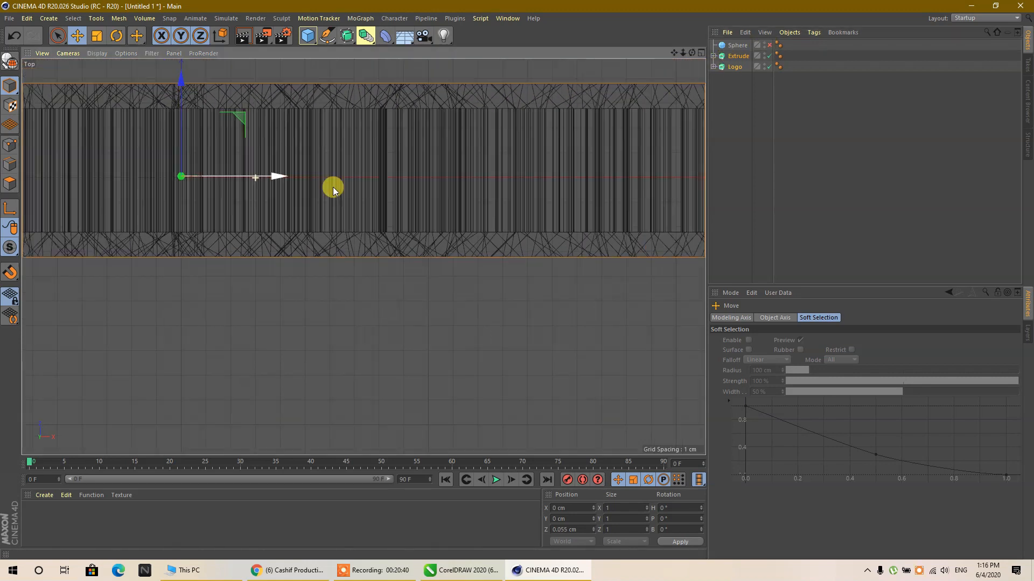
- Re-enable the reference Sphere and fine-tune the ornament and Logo together along Z to 0 cm
{"action": "scroll", "coordinate": [335, 191], "scroll_direction": "up", "scroll_amount": 4}
{"action": "left_click", "coordinate": [768, 45]}
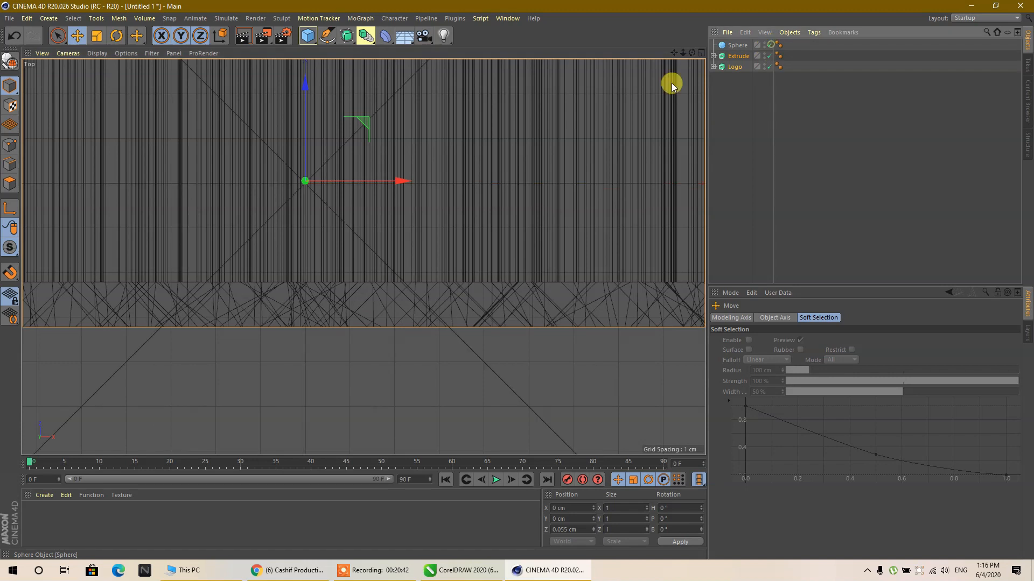
{"action": "scroll", "coordinate": [290, 196], "scroll_direction": "up", "scroll_amount": 3}
{"action": "scroll", "coordinate": [337, 156], "scroll_direction": "up", "scroll_amount": 4}
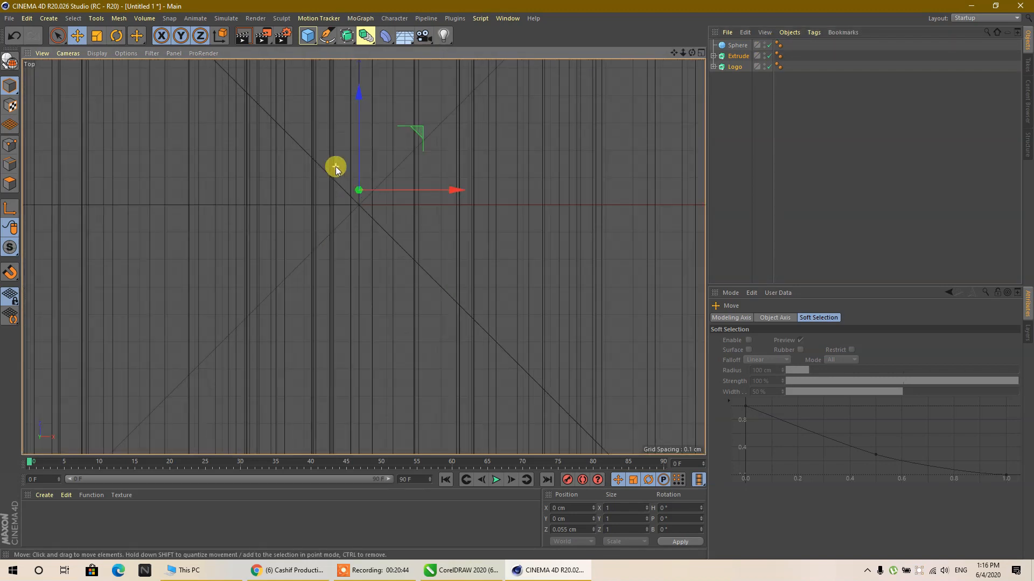
{"action": "left_click_drag", "start_coordinate": [376, 135], "coordinate": [378, 141]}
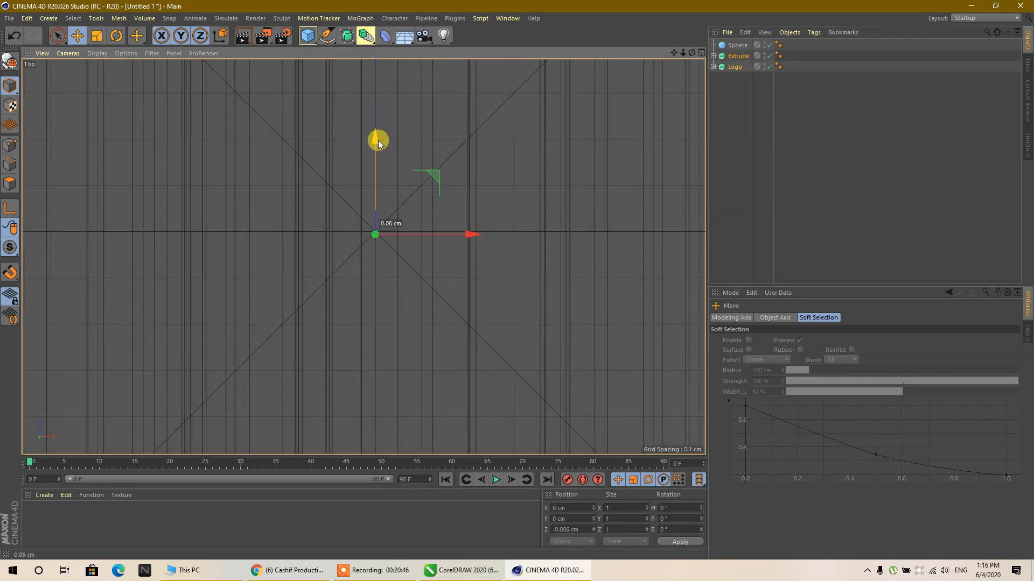
{"action": "scroll", "coordinate": [387, 244], "scroll_direction": "up", "scroll_amount": 3}
{"action": "scroll", "coordinate": [387, 244], "scroll_direction": "up", "scroll_amount": 5}
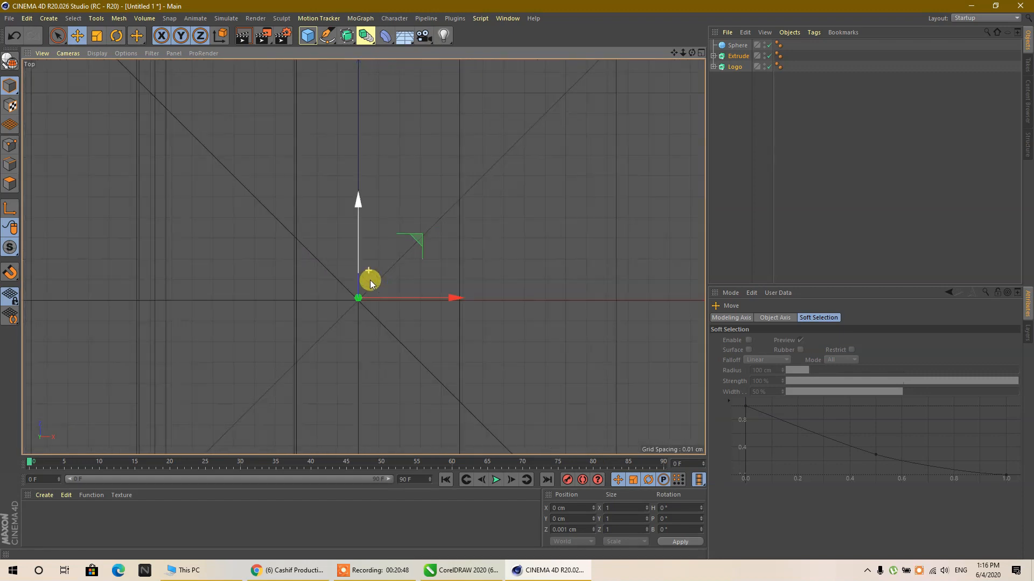
{"action": "scroll", "coordinate": [416, 221], "scroll_direction": "down", "scroll_amount": 1}
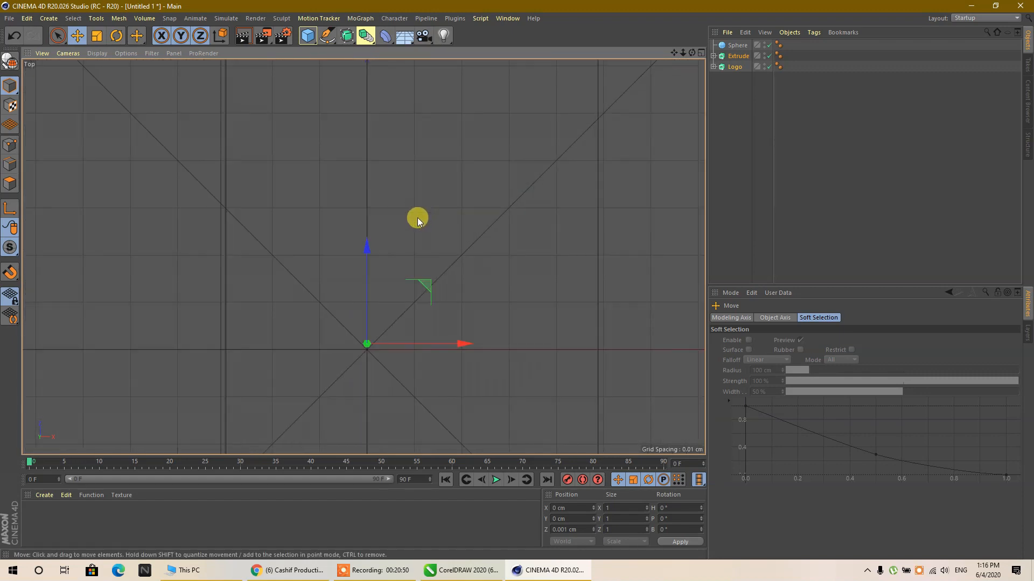
{"action": "scroll", "coordinate": [361, 425], "scroll_direction": "up", "scroll_amount": 1}
{"action": "left_click_drag", "start_coordinate": [367, 214], "coordinate": [378, 216]}
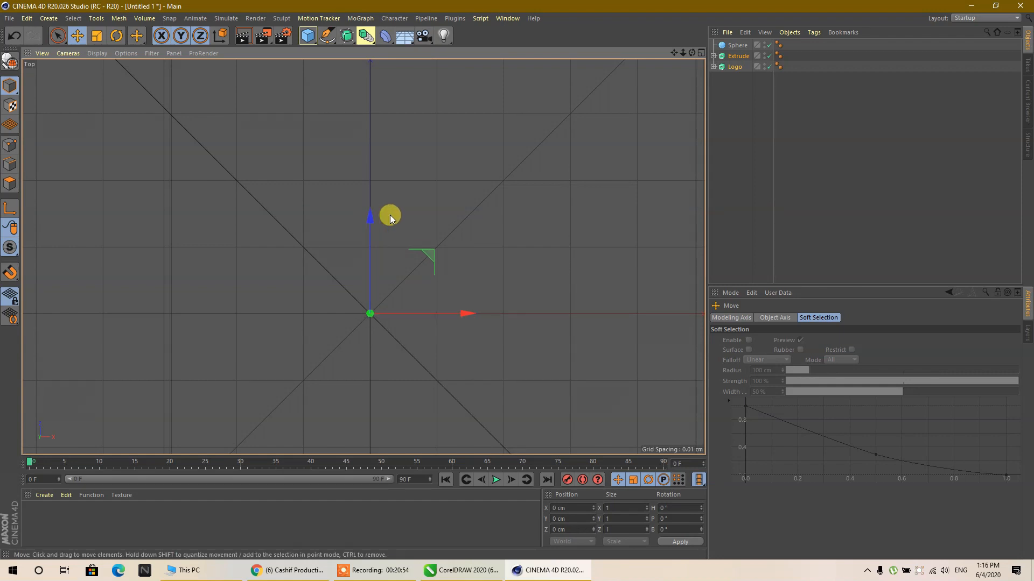
- Set the Sphere's radius to 66 cm so it fits inside the ornament ring, with 50 segments
{"action": "middle_click", "coordinate": [390, 215]}
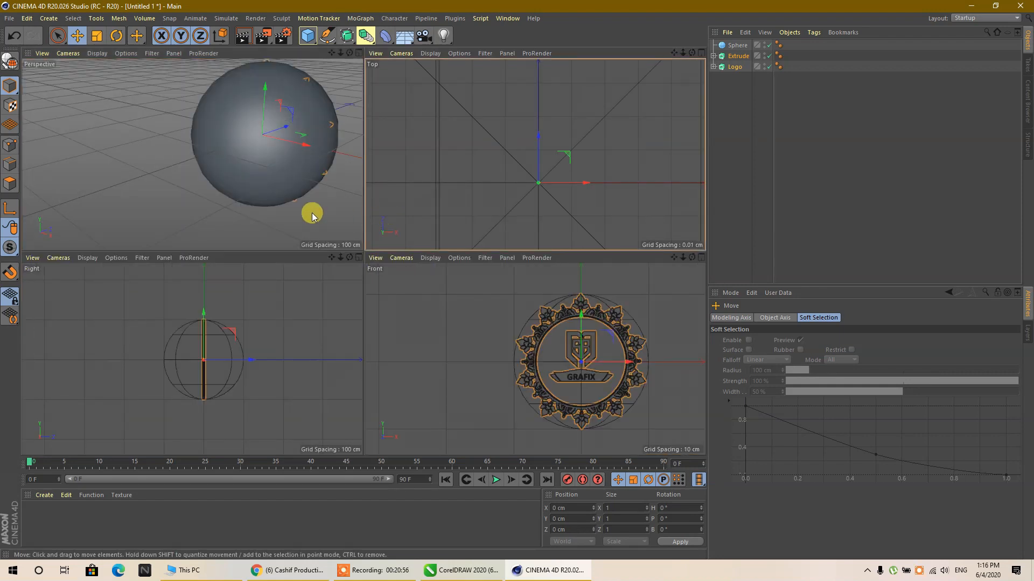
{"action": "middle_click", "coordinate": [312, 215]}
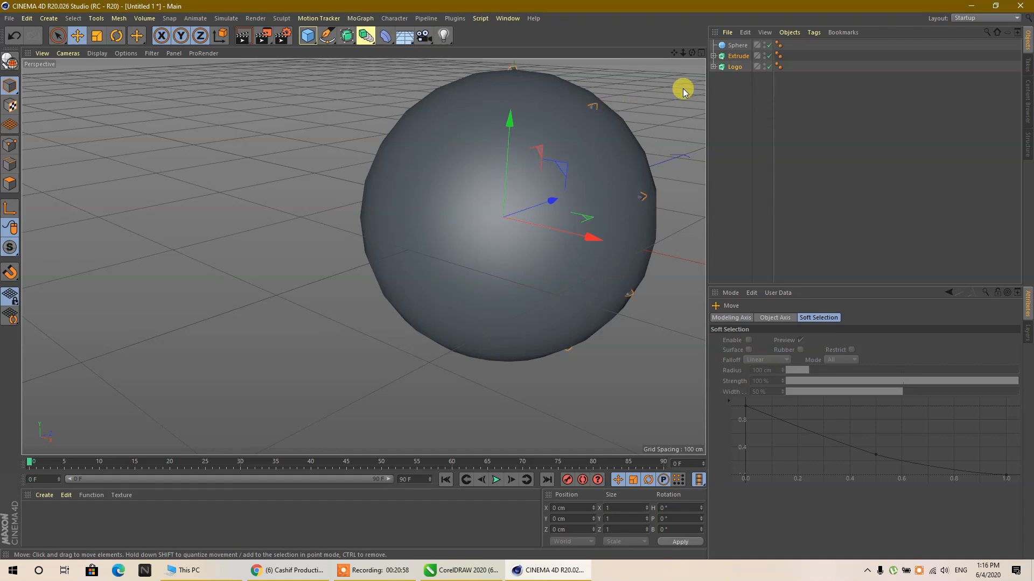
{"action": "left_click", "coordinate": [736, 46]}
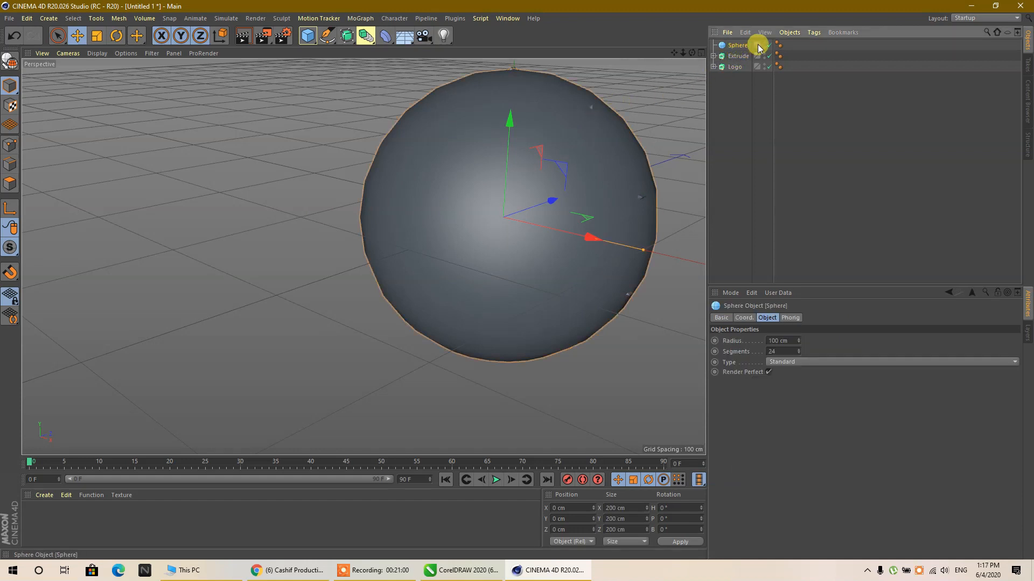
{"action": "left_click_drag", "start_coordinate": [796, 340], "coordinate": [796, 363]}
{"action": "scroll", "coordinate": [575, 164], "scroll_direction": "up", "scroll_amount": 6}
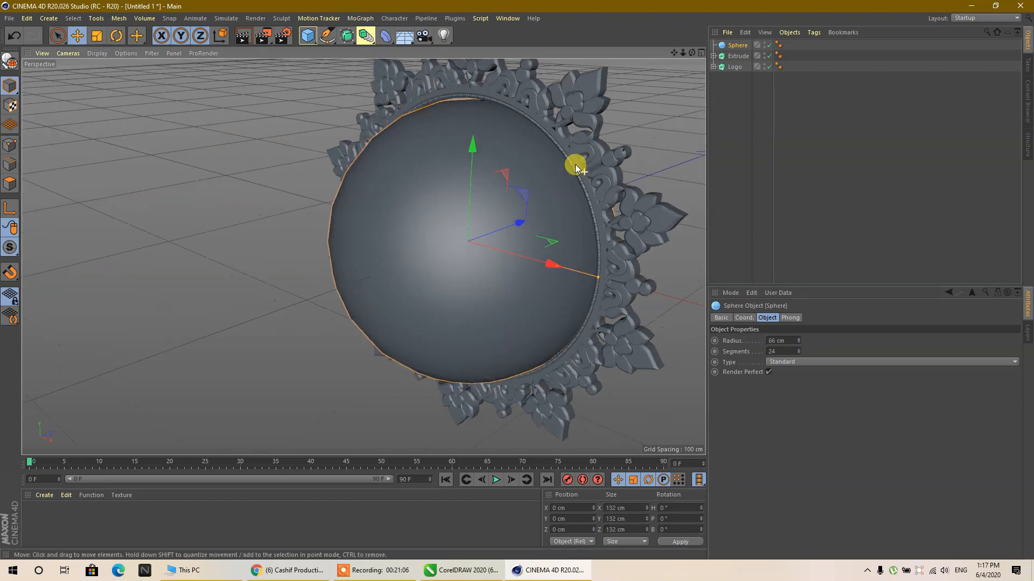
{"action": "left_click", "coordinate": [781, 353]}
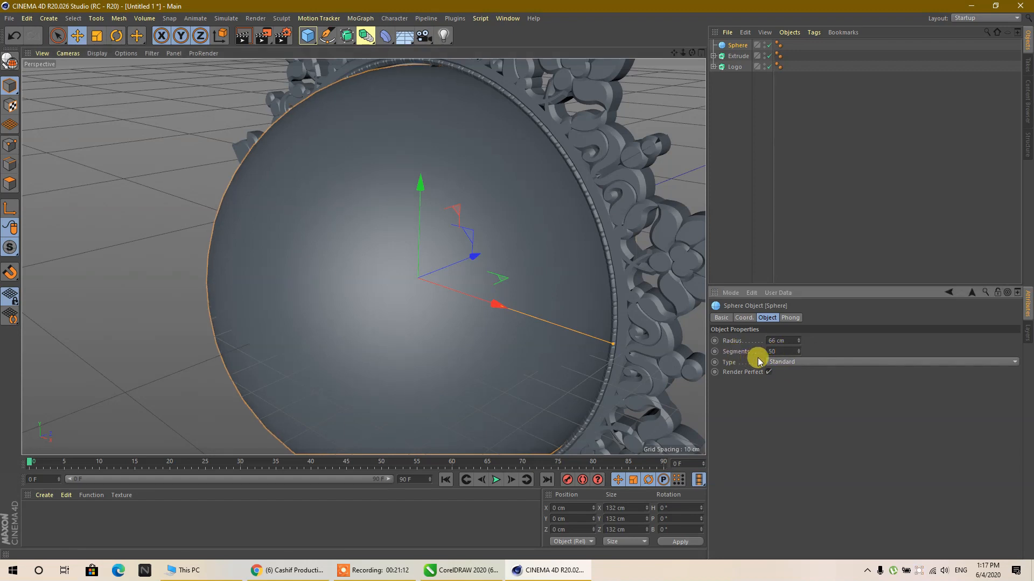
- Make the Sphere editable and scale it along Z into a disc about 31.8 cm thick
{"action": "scroll", "coordinate": [406, 140], "scroll_direction": "down", "scroll_amount": 5}
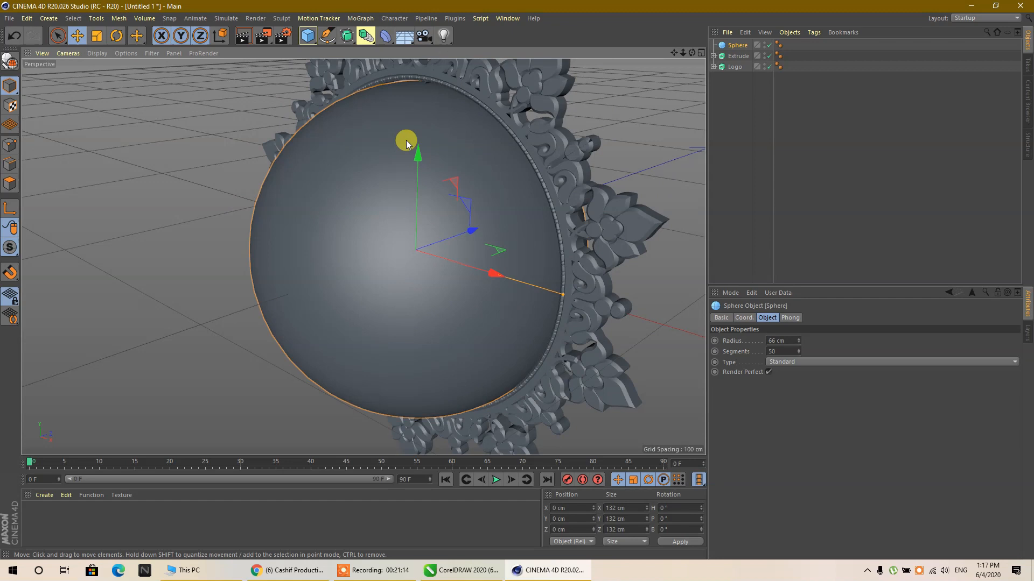
{"action": "left_click", "coordinate": [10, 62]}
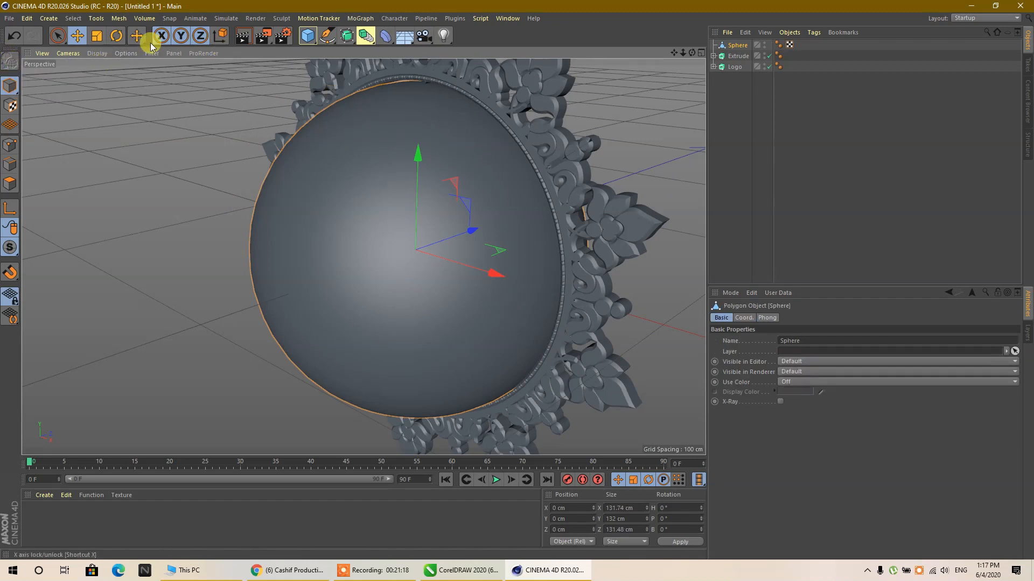
{"action": "left_click", "coordinate": [97, 36]}
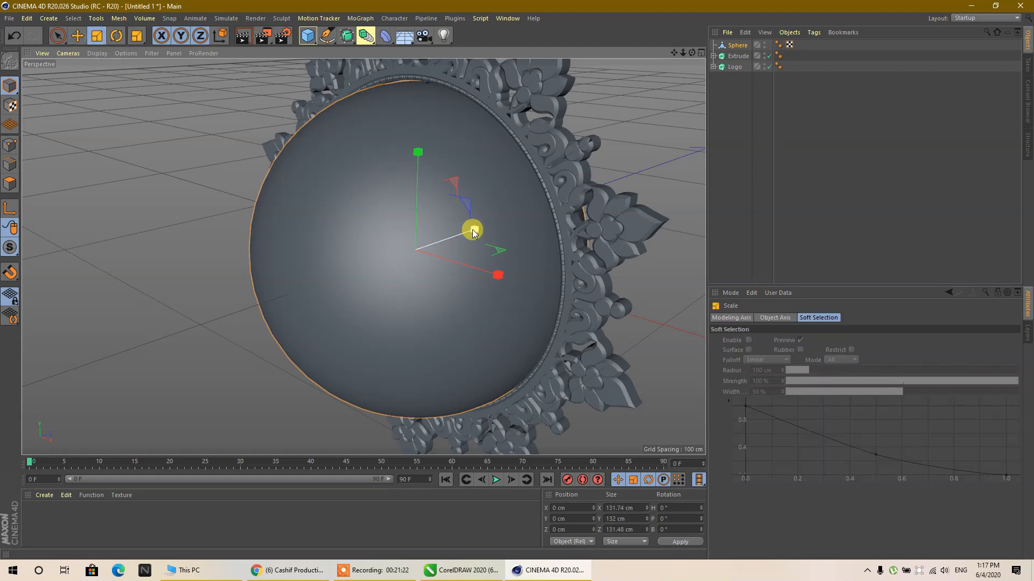
{"action": "left_click_drag", "start_coordinate": [473, 232], "coordinate": [432, 246]}
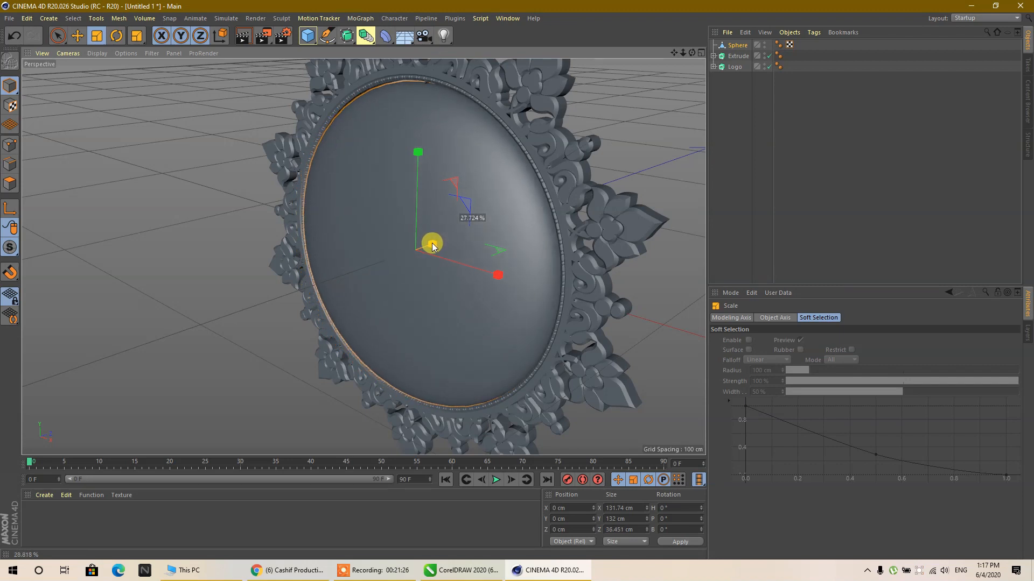
- Flatten the Sphere further along Z in the Right view to a thickness of about 7.5 cm
{"action": "middle_click", "coordinate": [512, 160]}
{"action": "middle_click", "coordinate": [213, 365]}
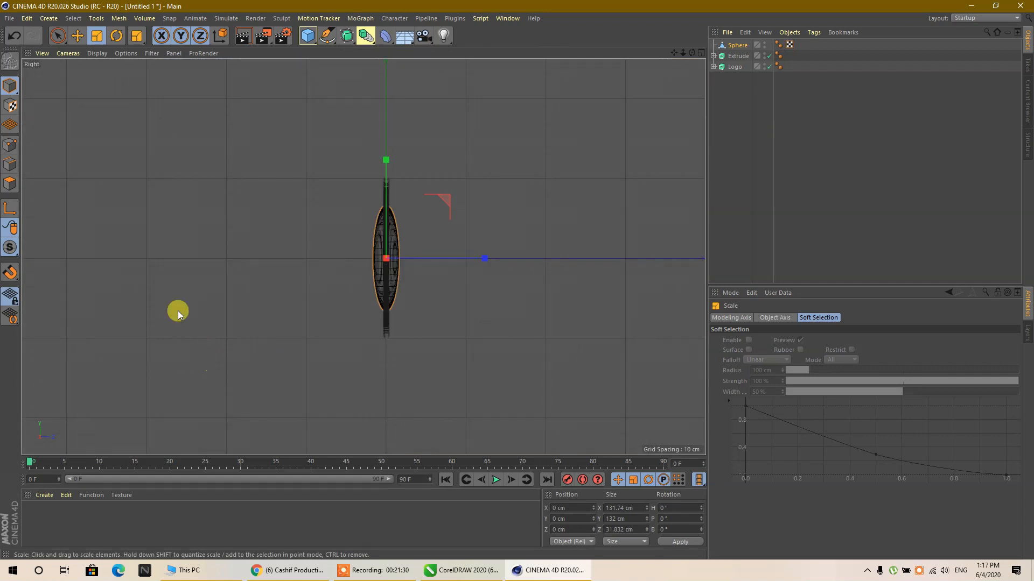
{"action": "scroll", "coordinate": [392, 246], "scroll_direction": "up", "scroll_amount": 5}
{"action": "left_click_drag", "start_coordinate": [497, 321], "coordinate": [438, 322]}
{"action": "scroll", "coordinate": [407, 325], "scroll_direction": "up", "scroll_amount": 5}
{"action": "scroll", "coordinate": [357, 316], "scroll_direction": "up", "scroll_amount": 4}
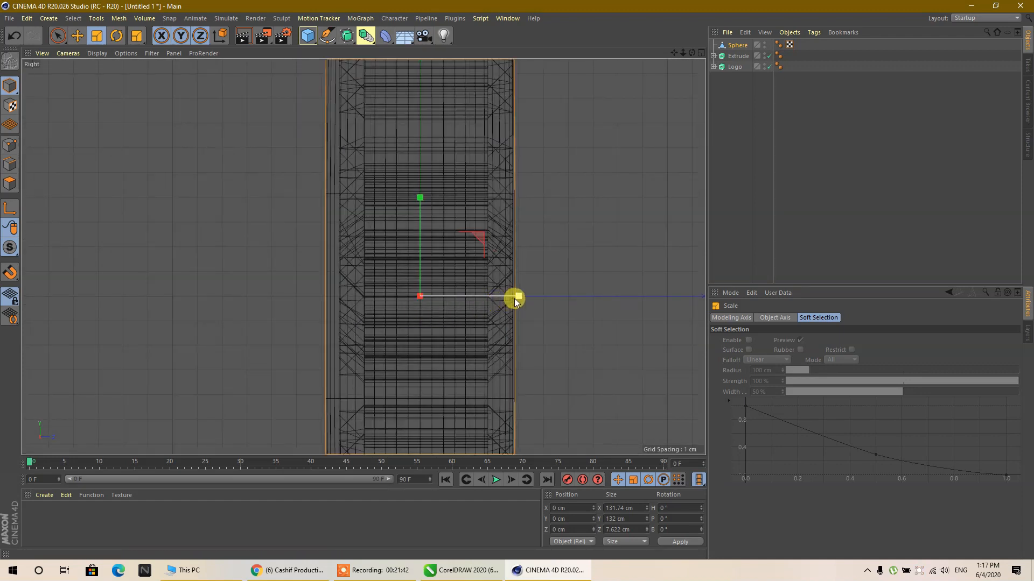
{"action": "left_click_drag", "start_coordinate": [516, 298], "coordinate": [512, 297]}
- Scale the Sphere back up along Z to a thickness of about 12.5 cm
{"action": "middle_click", "coordinate": [508, 247]}
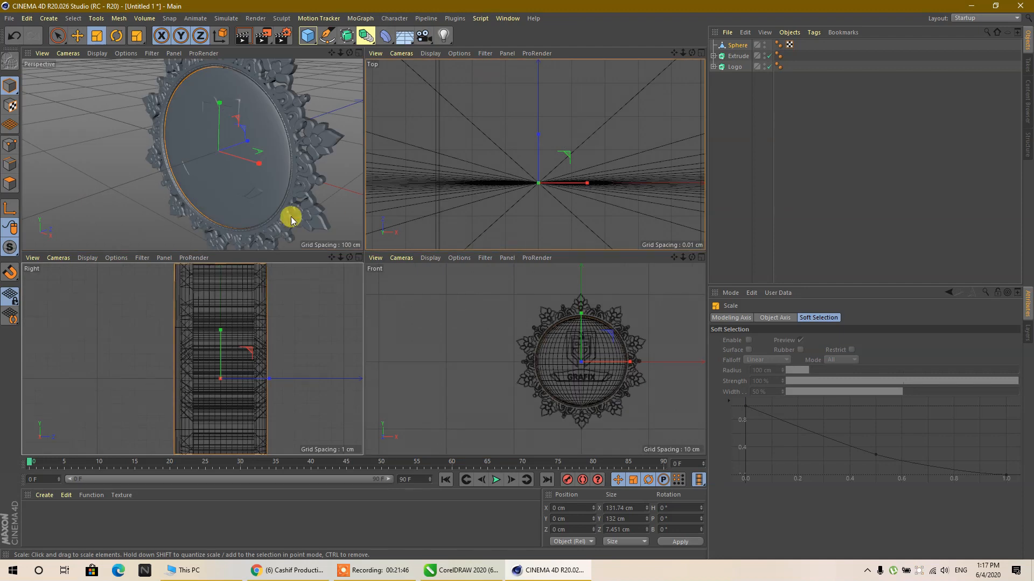
{"action": "middle_click", "coordinate": [291, 215]}
{"action": "middle_click", "coordinate": [460, 315]}
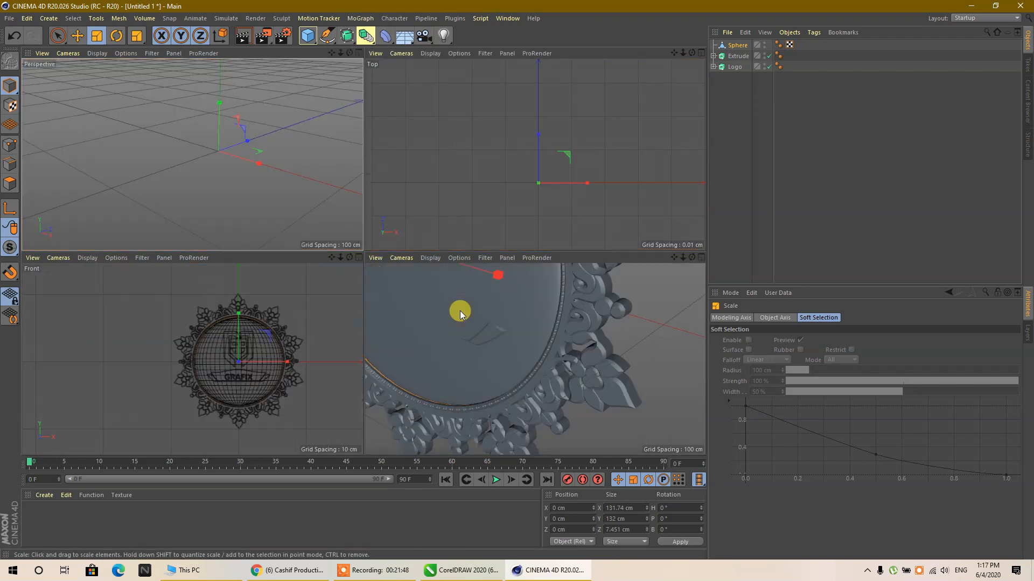
{"action": "middle_click", "coordinate": [274, 379]}
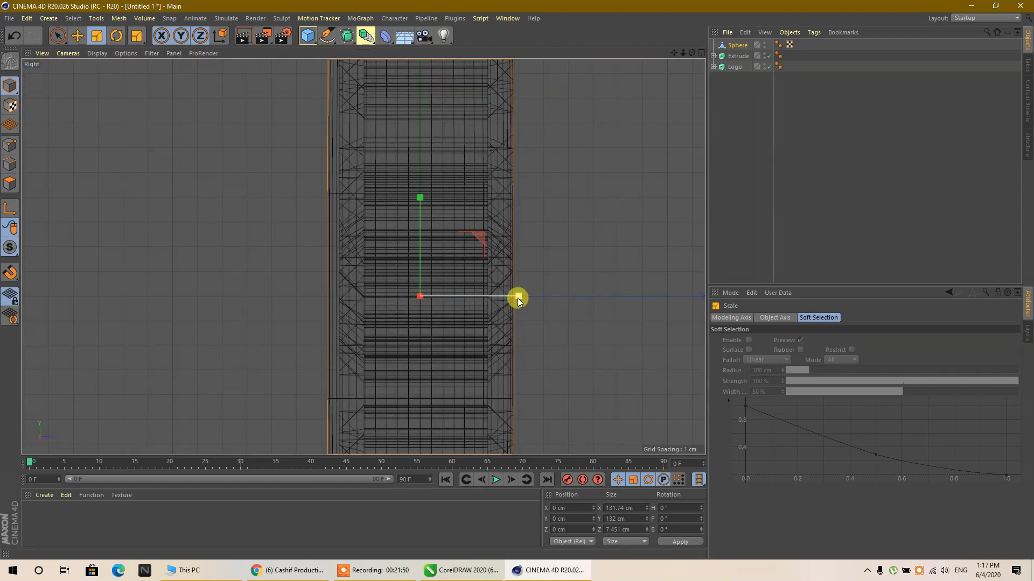
{"action": "left_click_drag", "start_coordinate": [518, 299], "coordinate": [543, 298]}
{"action": "middle_click", "coordinate": [560, 265]}
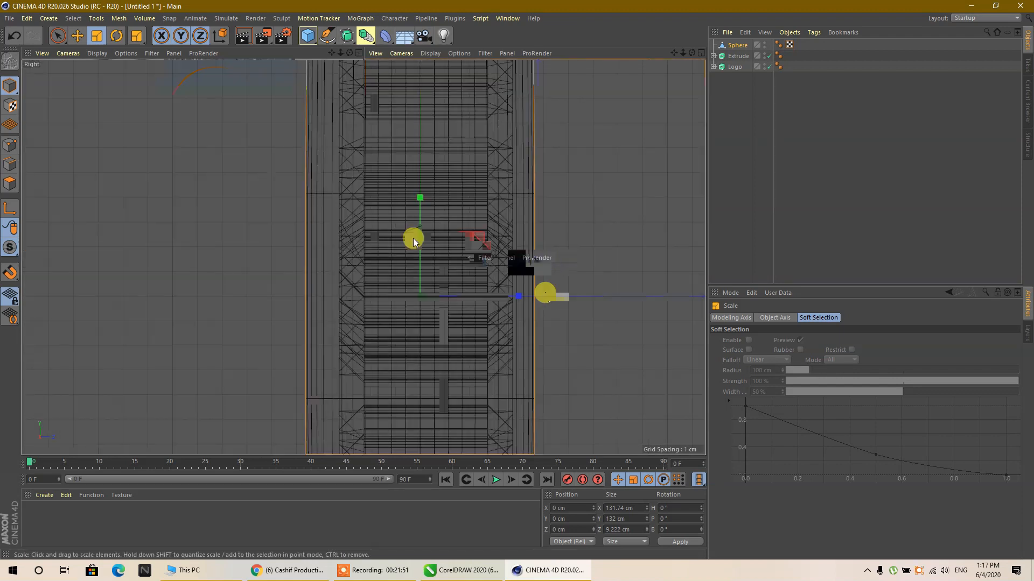
{"action": "left_click_drag", "start_coordinate": [271, 380], "coordinate": [288, 384]}
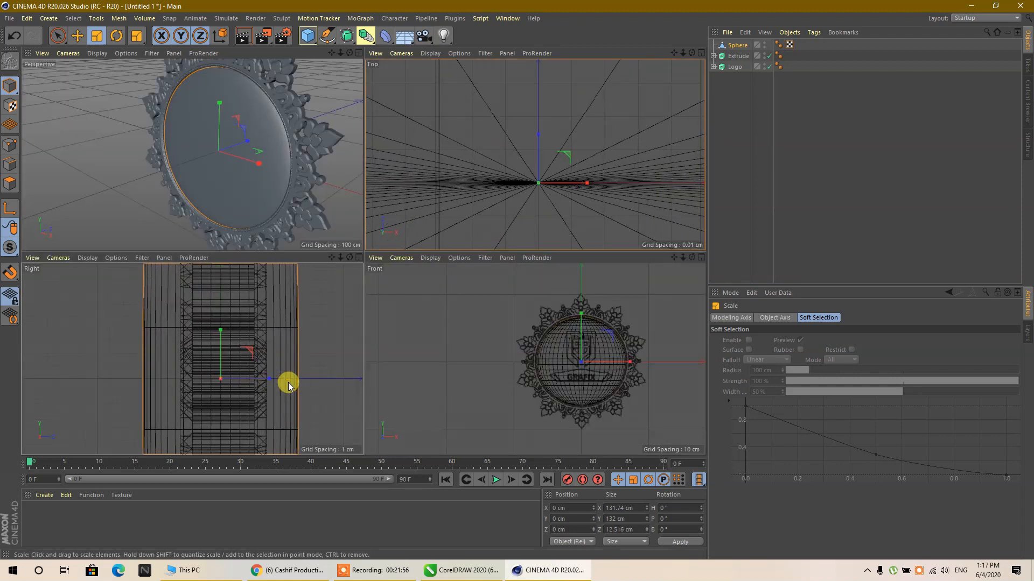
- Move the Logo extrude along Z out in front of the disc, to about -6.5 cm
{"action": "left_click", "coordinate": [777, 150]}
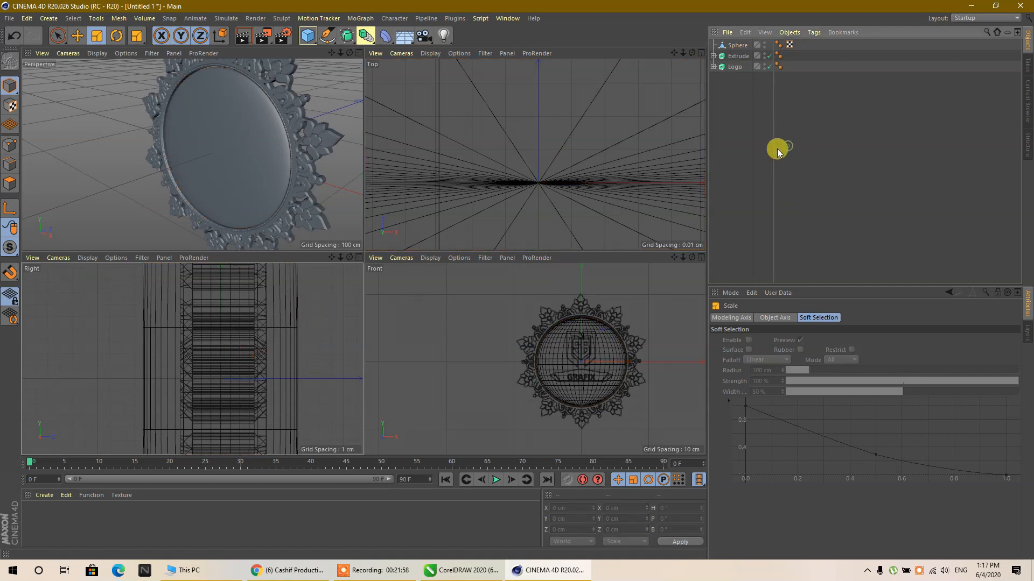
{"action": "left_click", "coordinate": [731, 68]}
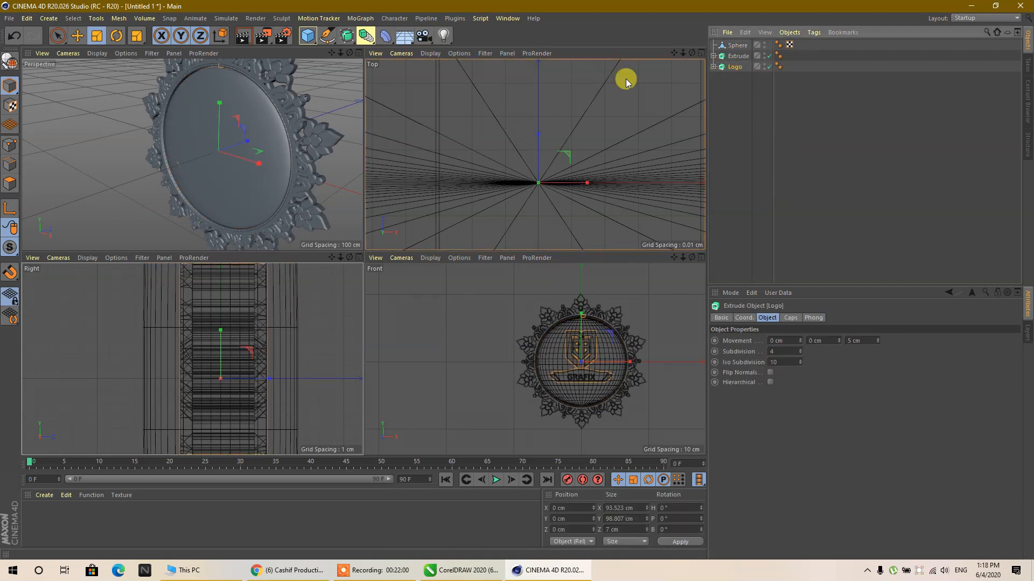
{"action": "middle_click", "coordinate": [299, 115]}
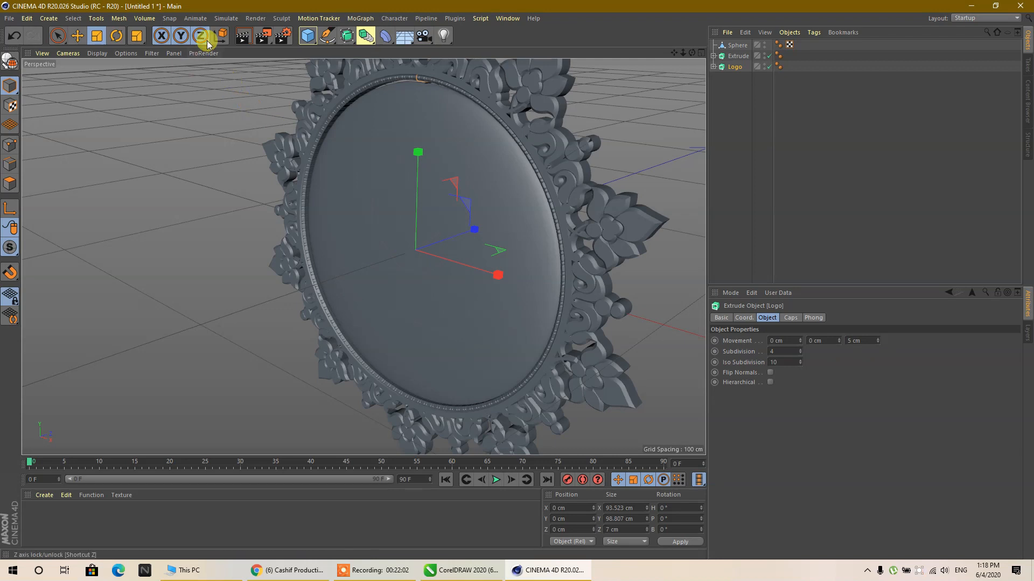
{"action": "left_click", "coordinate": [83, 40]}
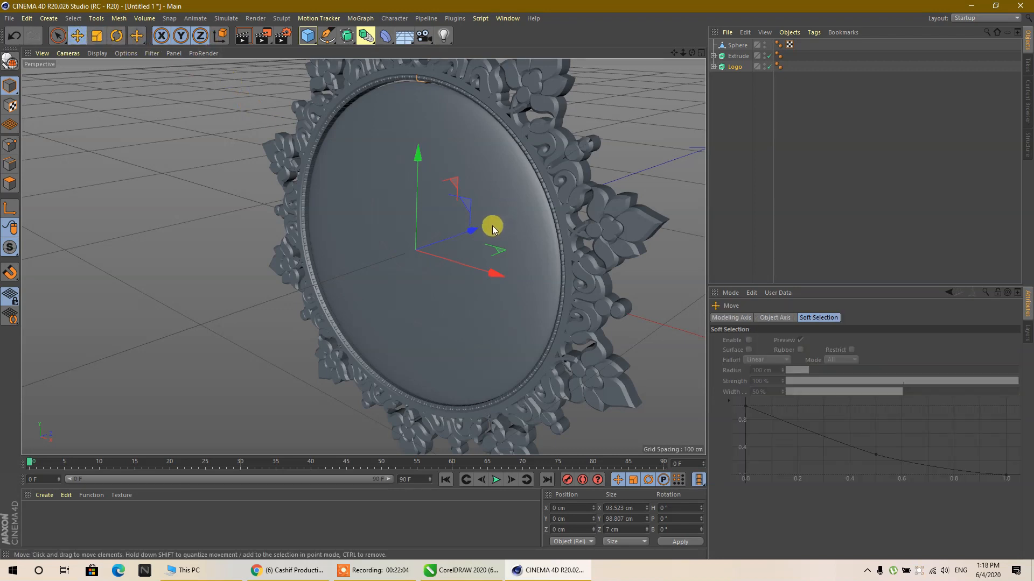
{"action": "left_click_drag", "start_coordinate": [476, 230], "coordinate": [466, 237]}
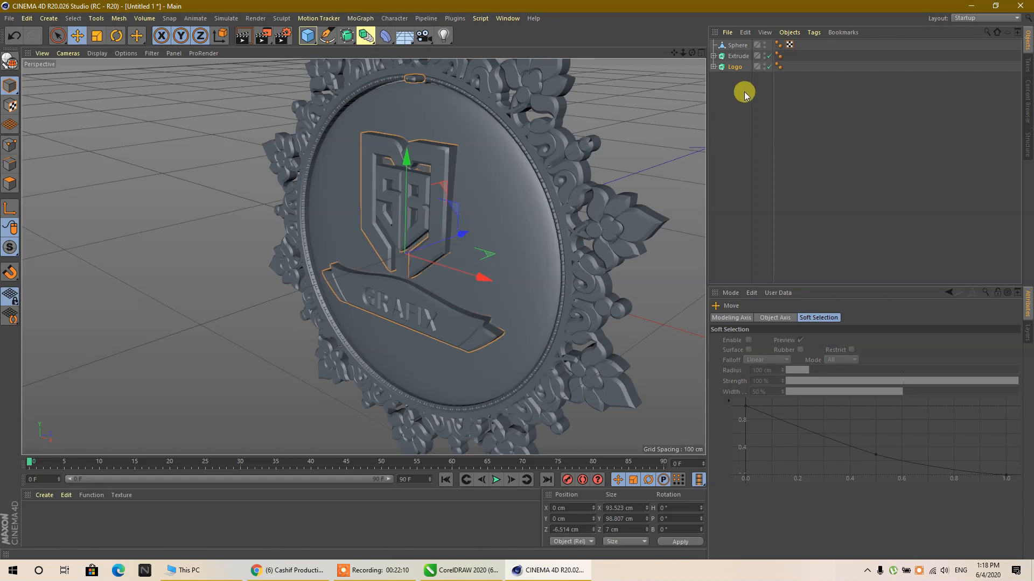
- Expand the Logo extrude and take its logo spline out of it in the object hierarchy
{"action": "left_click", "coordinate": [325, 38]}
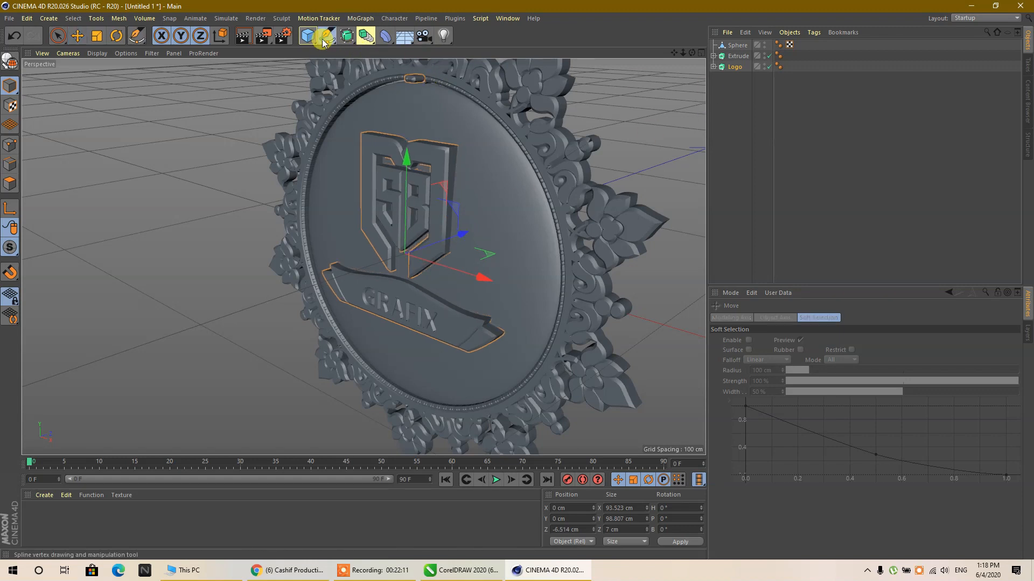
{"action": "left_click", "coordinate": [713, 66]}
{"action": "left_click", "coordinate": [733, 78]}
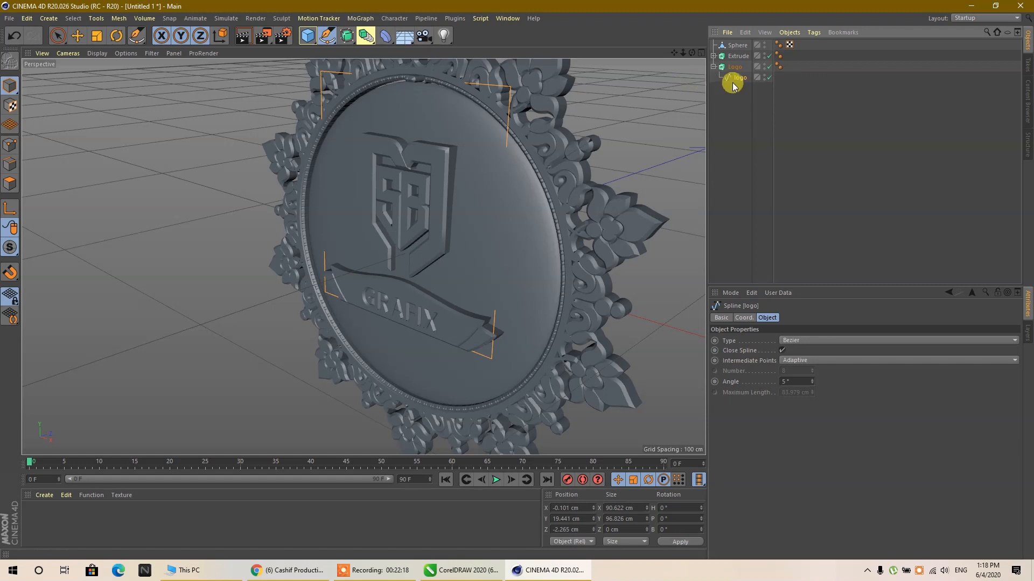
{"action": "left_click_drag", "start_coordinate": [738, 85], "coordinate": [736, 101]}
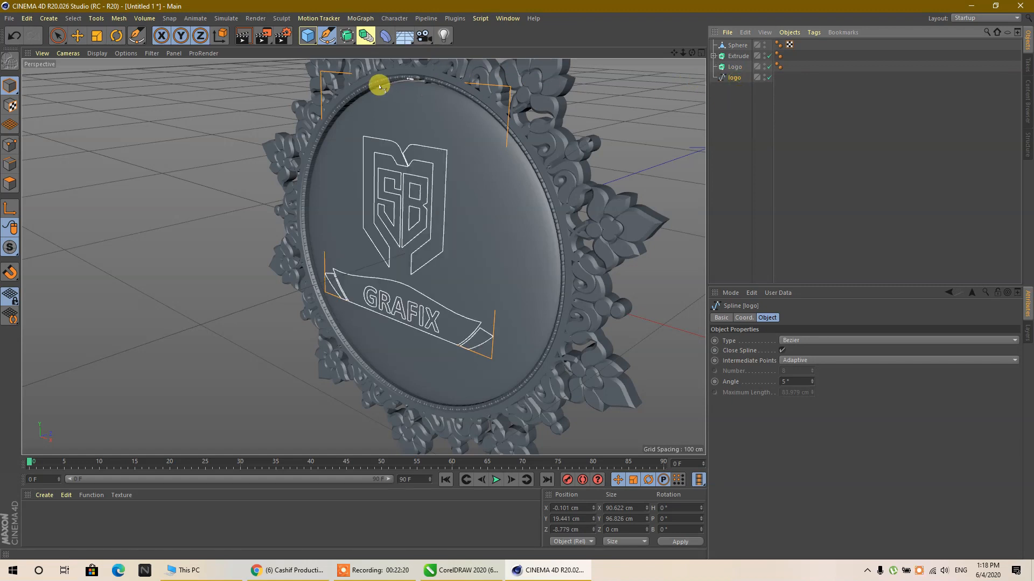
- Delete the points of the stray small outlines in the logo spline near the disc's upper rim
{"action": "scroll", "coordinate": [379, 86], "scroll_direction": "up", "scroll_amount": 10}
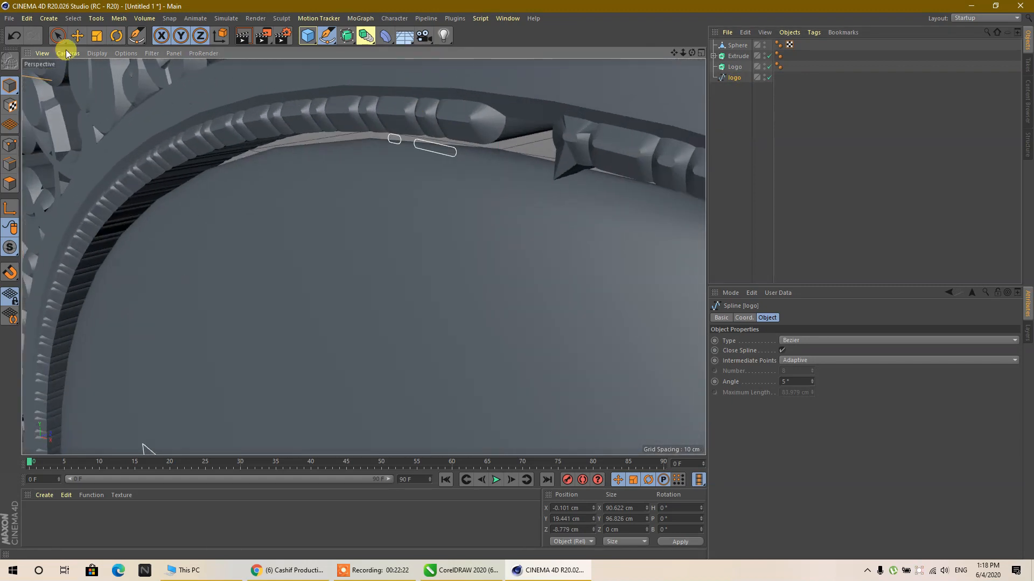
{"action": "left_click", "coordinate": [327, 38]}
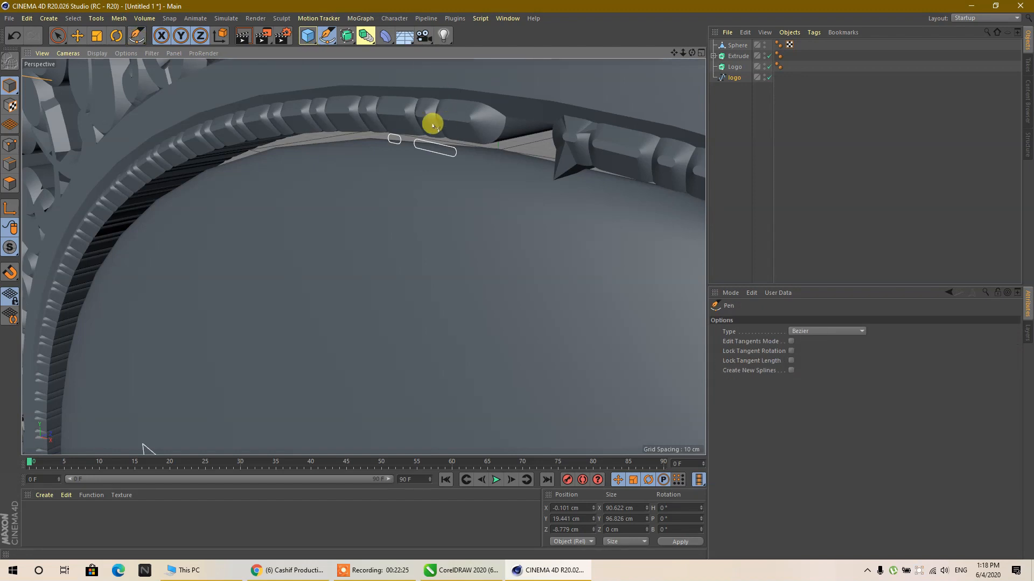
{"action": "left_click", "coordinate": [421, 142]}
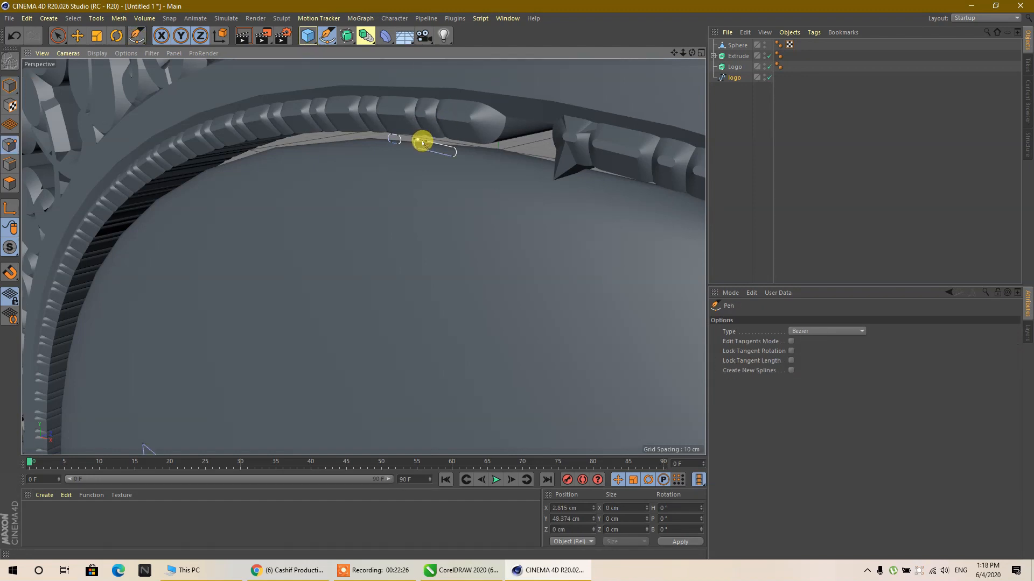
{"action": "scroll", "coordinate": [446, 157], "scroll_direction": "up", "scroll_amount": 3}
{"action": "left_click", "coordinate": [467, 144]}
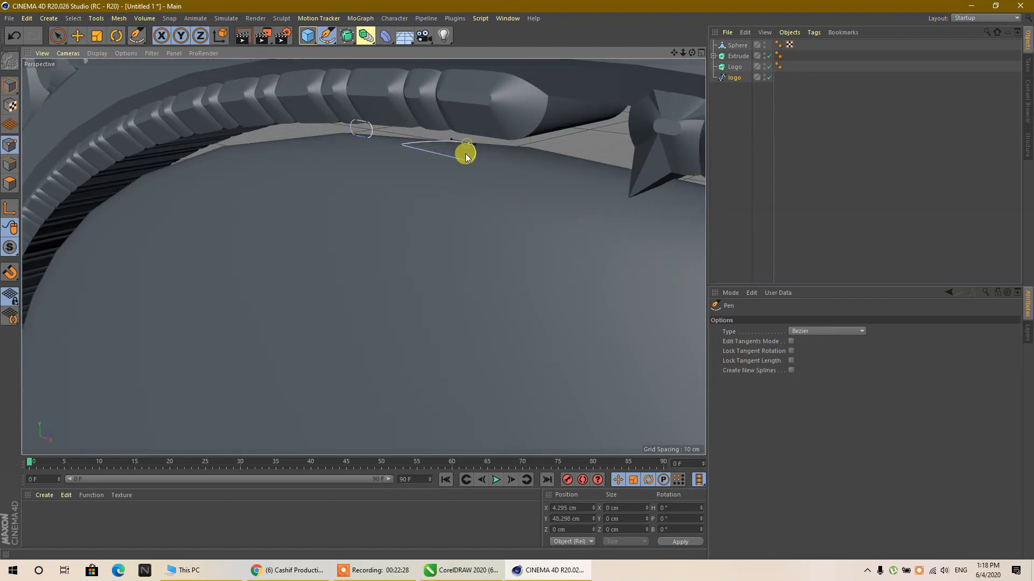
{"action": "key", "text": "Delete"}
{"action": "key", "text": "Delete"}
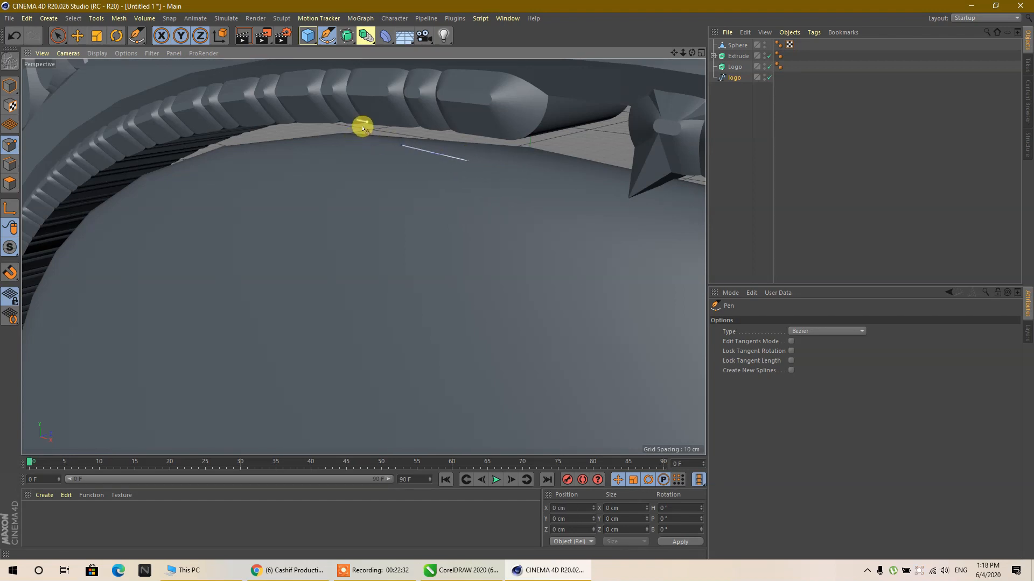
{"action": "left_click", "coordinate": [401, 146]}
{"action": "key", "text": "Delete"}
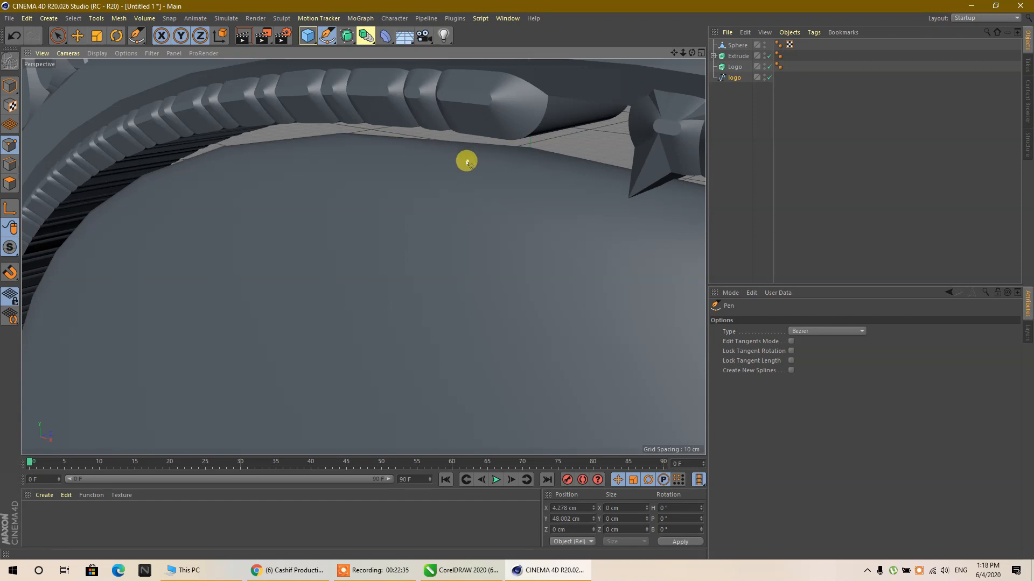
- Put the logo spline back inside the Logo extrude and return to Model mode with the Move tool
{"action": "scroll", "coordinate": [453, 139], "scroll_direction": "down", "scroll_amount": 10}
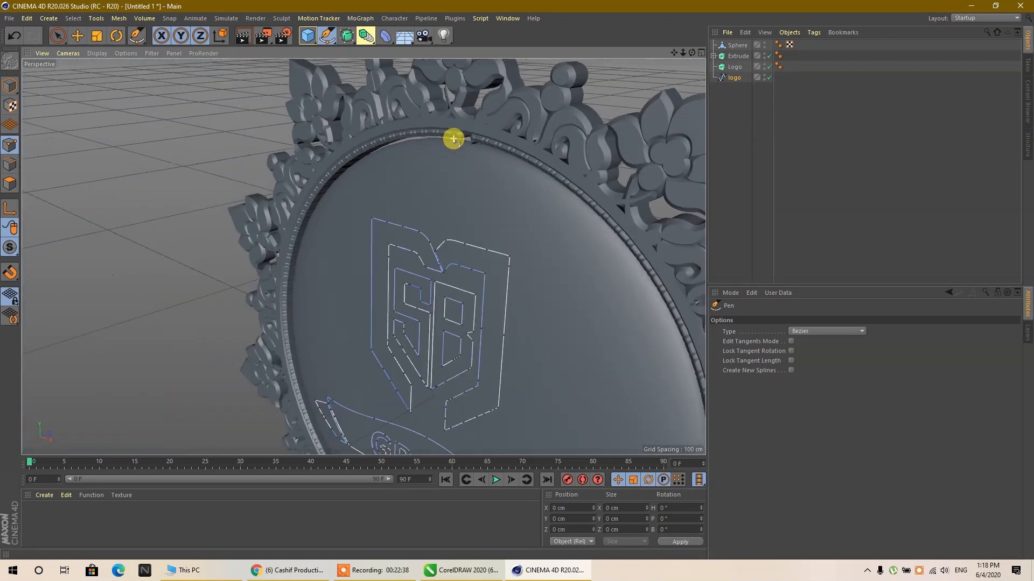
{"action": "left_click_drag", "start_coordinate": [453, 139], "coordinate": [574, 142]}
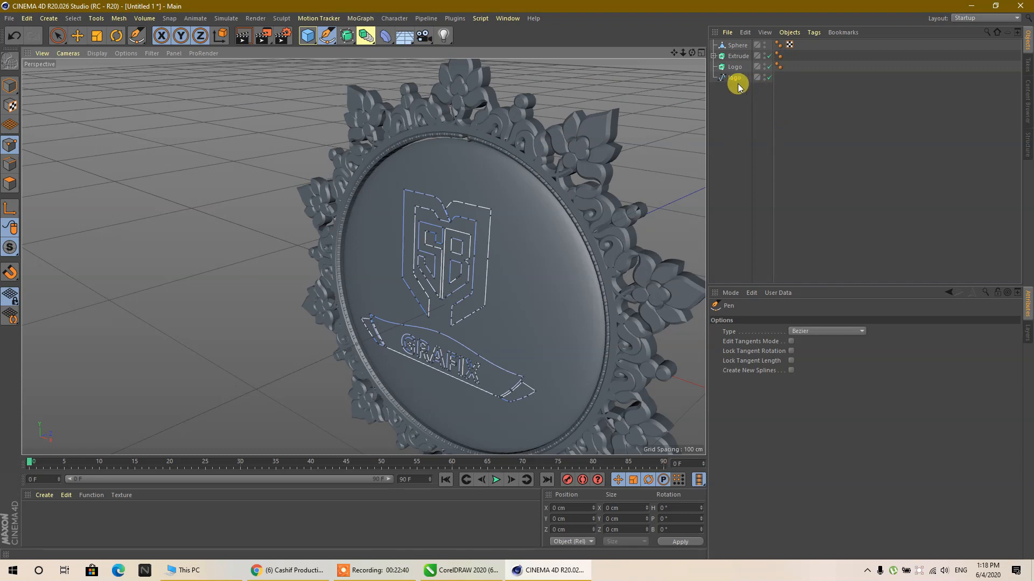
{"action": "left_click_drag", "start_coordinate": [733, 81], "coordinate": [739, 70]}
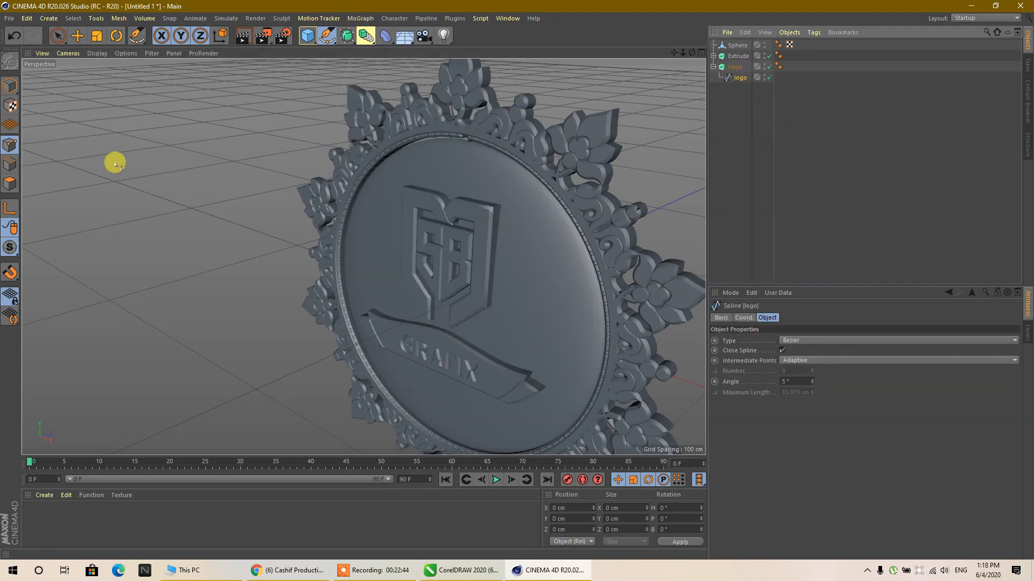
{"action": "left_click", "coordinate": [8, 87]}
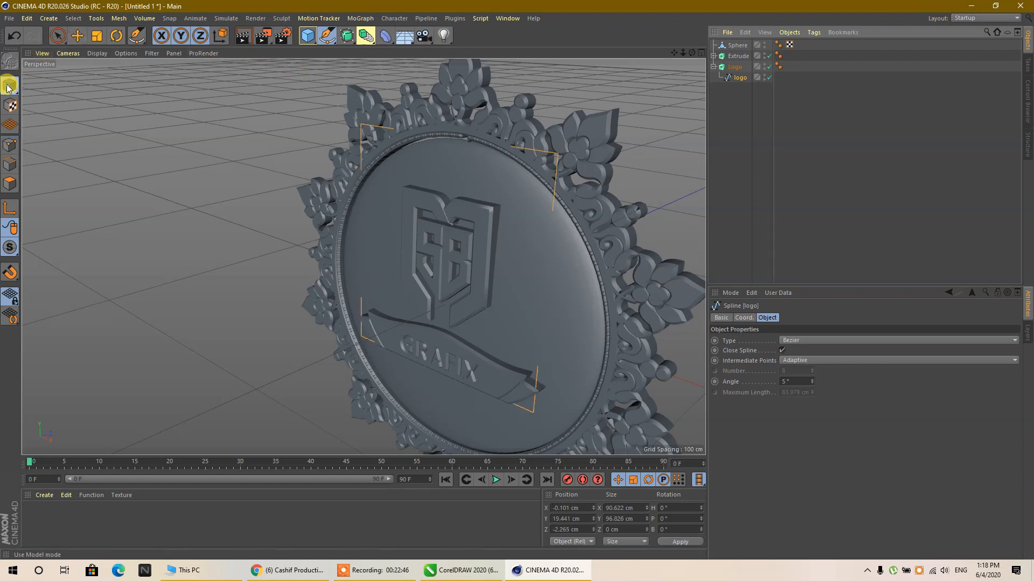
{"action": "left_click", "coordinate": [79, 38]}
{"action": "scroll", "coordinate": [129, 123], "scroll_direction": "down", "scroll_amount": 4}
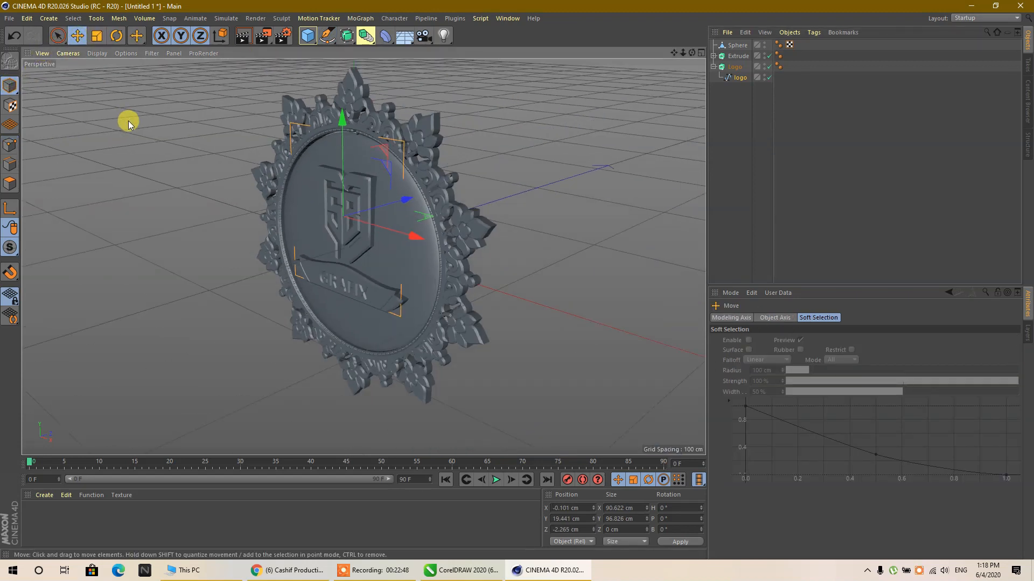
- Duplicate the Logo extrude along Z to the disc's back side at about 6.8 cm and set its heading rotation to 180°
{"action": "left_click_drag", "start_coordinate": [692, 53], "coordinate": [692, 52]}
{"action": "left_click_drag", "start_coordinate": [456, 234], "coordinate": [483, 251]}
{"action": "key", "text": "ctrl+z"}
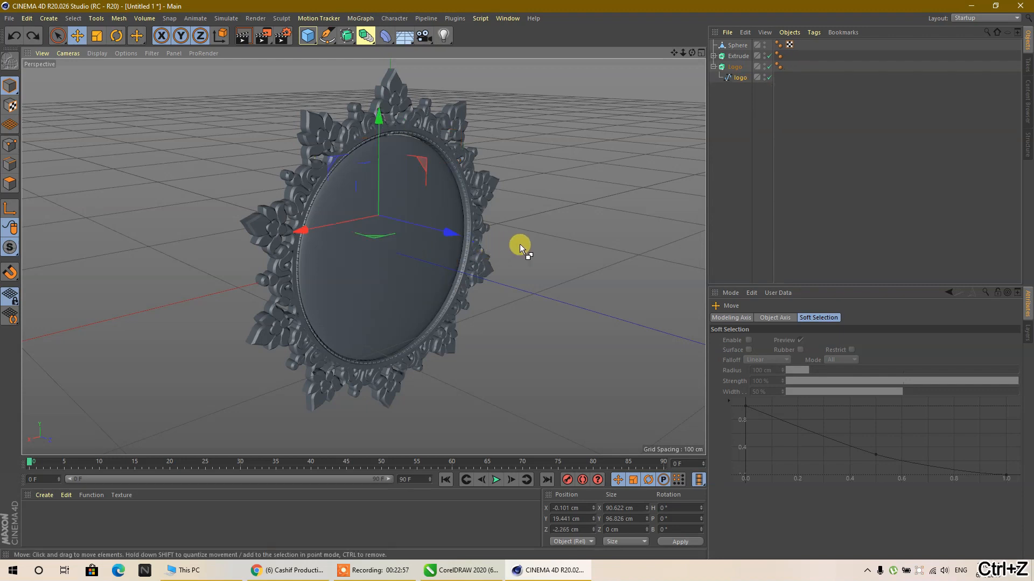
{"action": "left_click", "coordinate": [734, 66]}
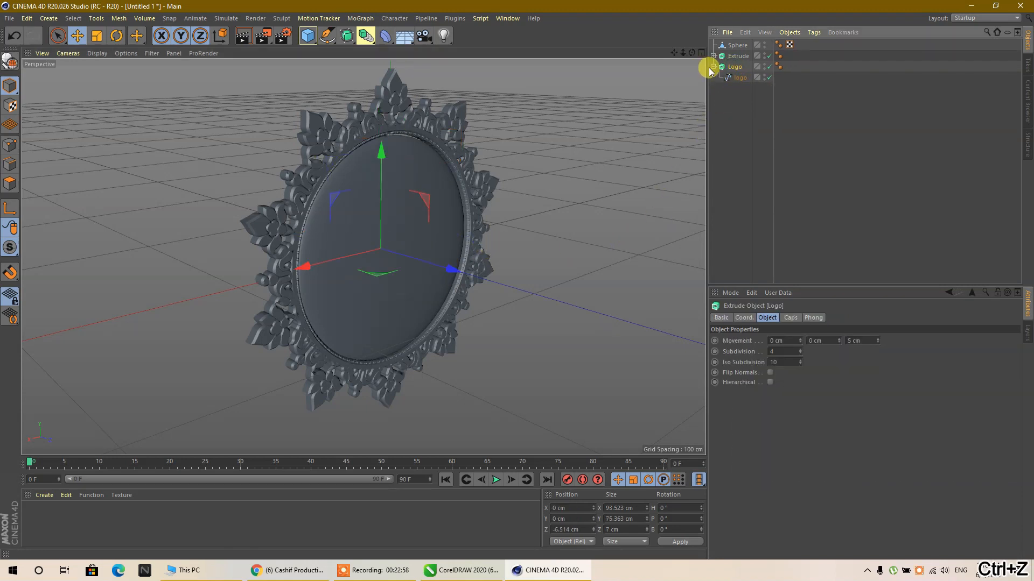
{"action": "left_click", "coordinate": [714, 67]}
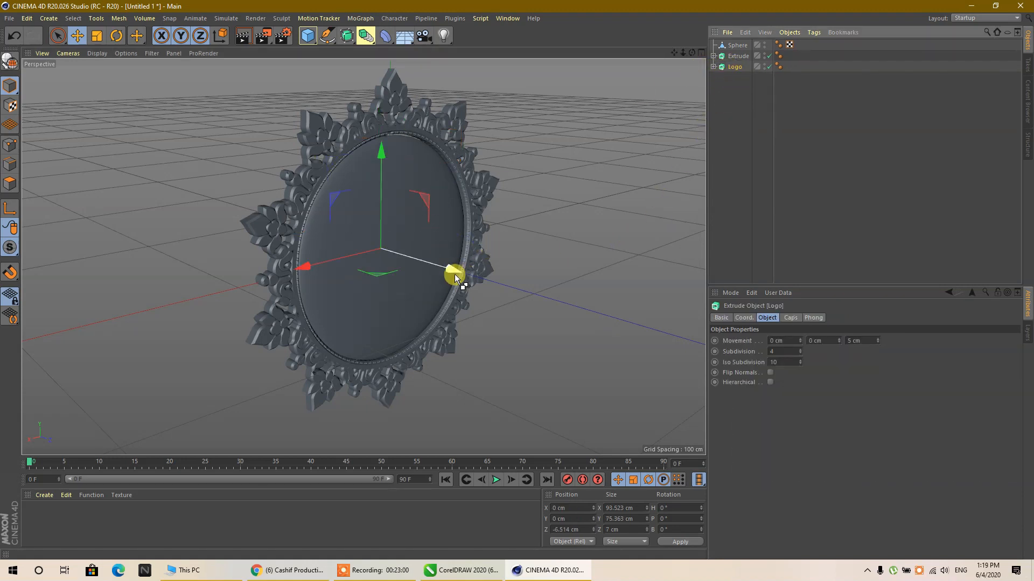
{"action": "left_click_drag", "start_coordinate": [451, 272], "coordinate": [467, 282]}
{"action": "left_click", "coordinate": [673, 508]}
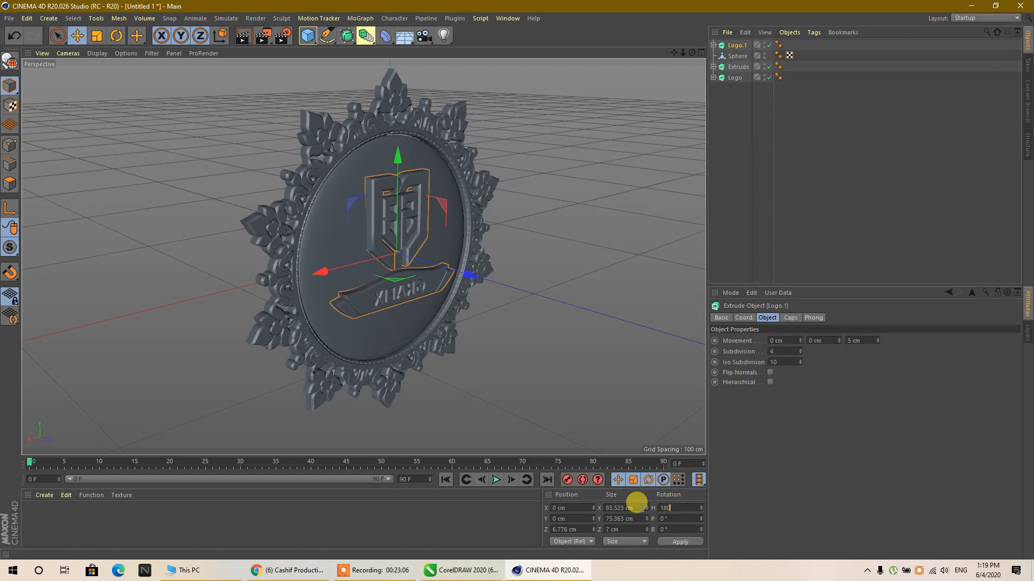
{"action": "key", "text": "Return"}
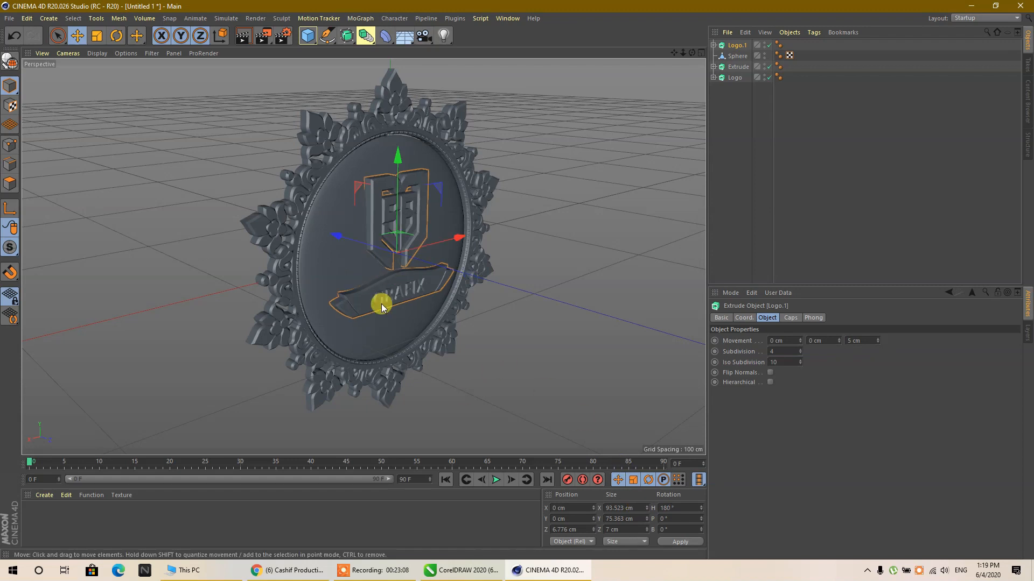
- Move both logo extrudes down together along Y to about -7.2 cm
{"action": "left_click", "coordinate": [731, 85]}
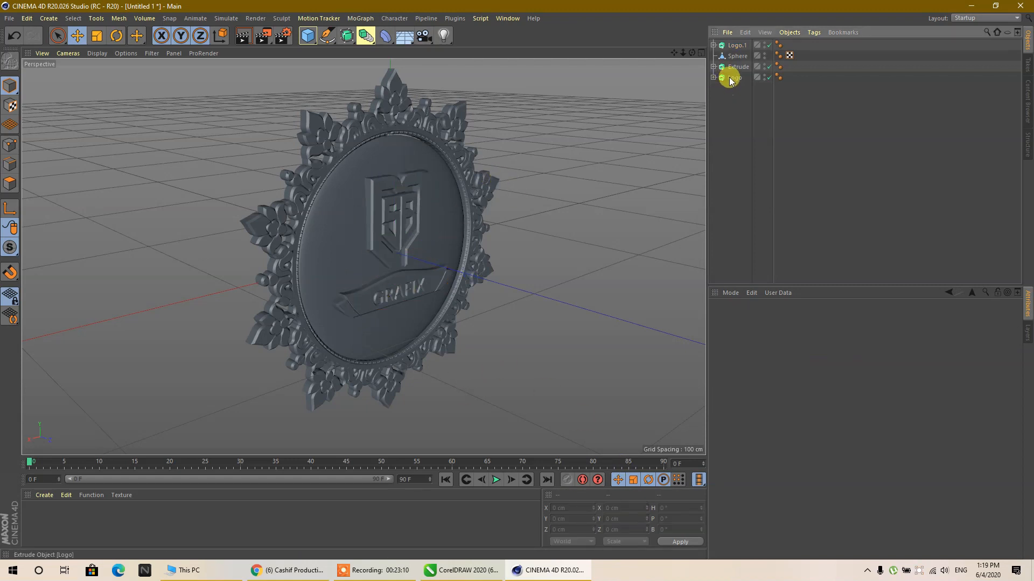
{"action": "left_click", "coordinate": [732, 79]}
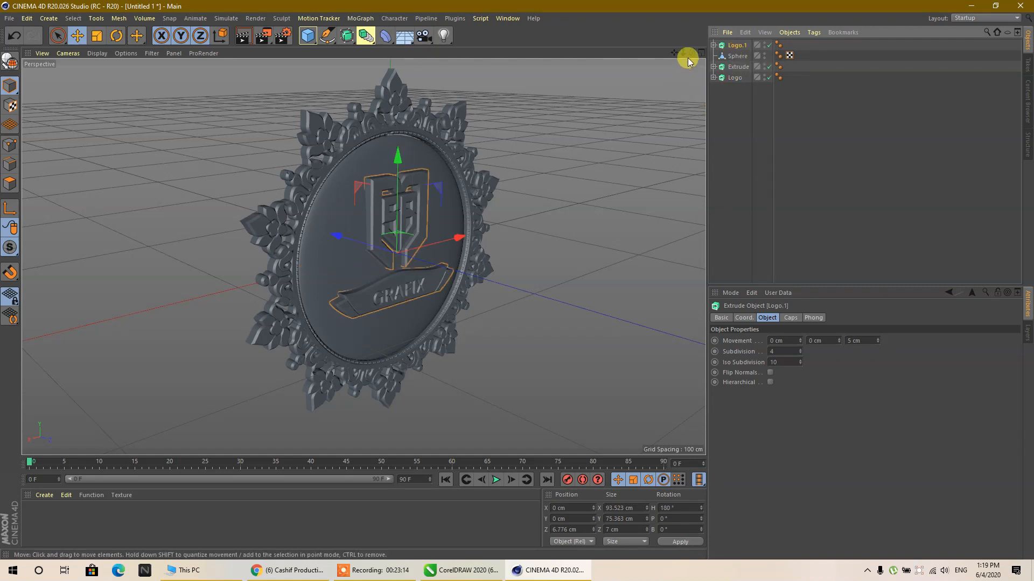
{"action": "mouse_move", "coordinate": [692, 53]}
{"action": "left_mouse_down"}
{"action": "mouse_move", "coordinate": [363, 256]}
{"action": "mouse_move", "coordinate": [692, 54]}
{"action": "left_mouse_up"}
{"action": "left_click", "coordinate": [735, 77], "text": "ctrl"}
{"action": "left_click_drag", "start_coordinate": [176, 205], "coordinate": [176, 222]}
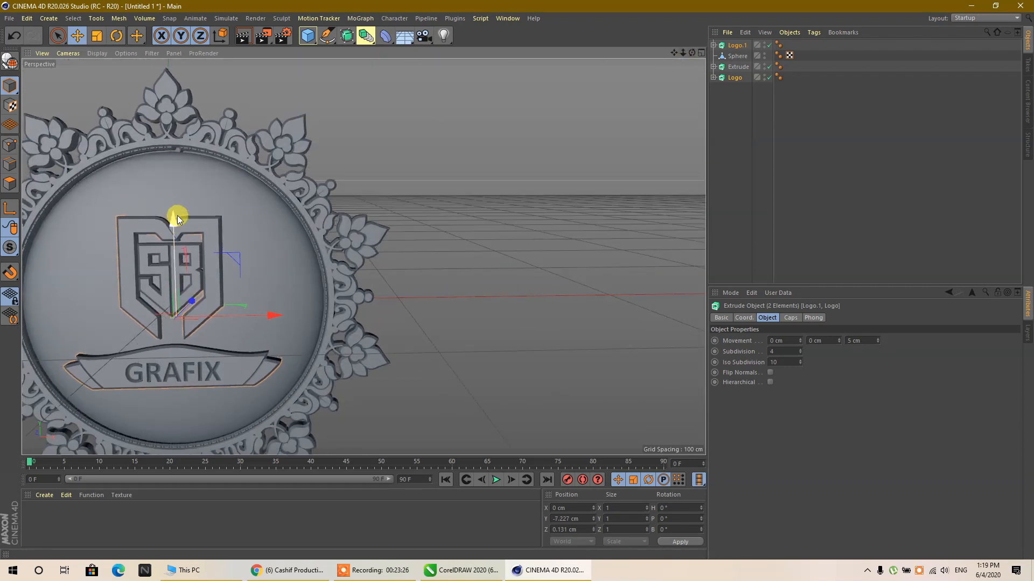
{"action": "scroll", "coordinate": [520, 227], "scroll_direction": "down", "scroll_amount": 4}
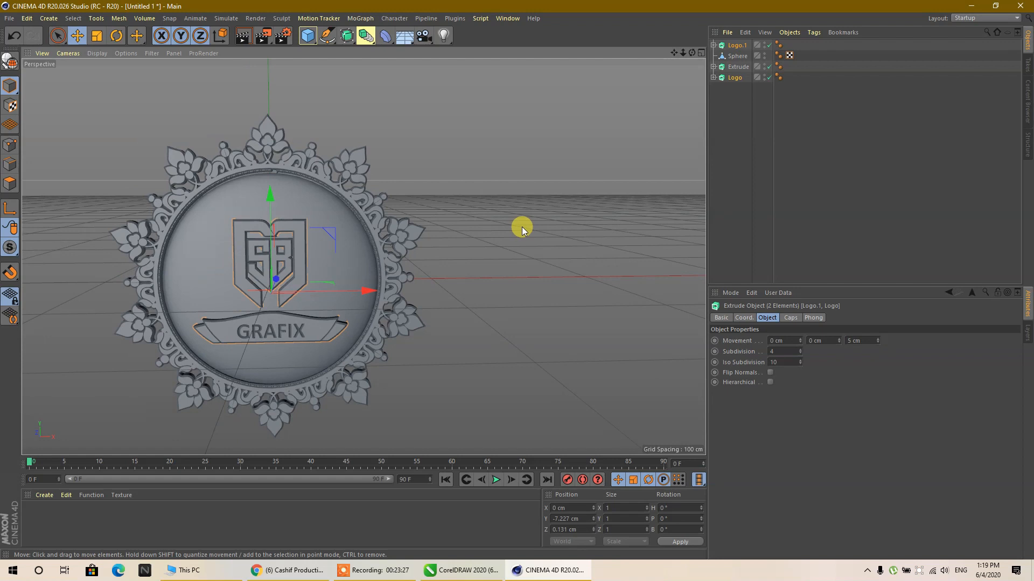
- Create a new material and set its color to orange with H 38°, S 100% and V 100%
{"action": "left_click", "coordinate": [732, 132]}
{"action": "double_click", "coordinate": [111, 512]}
{"action": "double_click", "coordinate": [26, 518]}
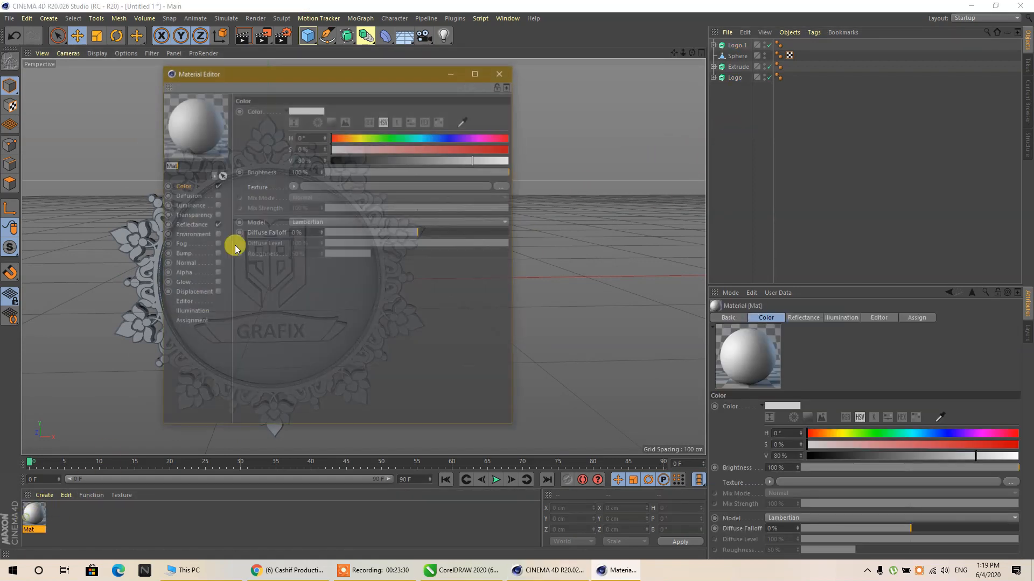
{"action": "left_click_drag", "start_coordinate": [347, 139], "coordinate": [352, 137]}
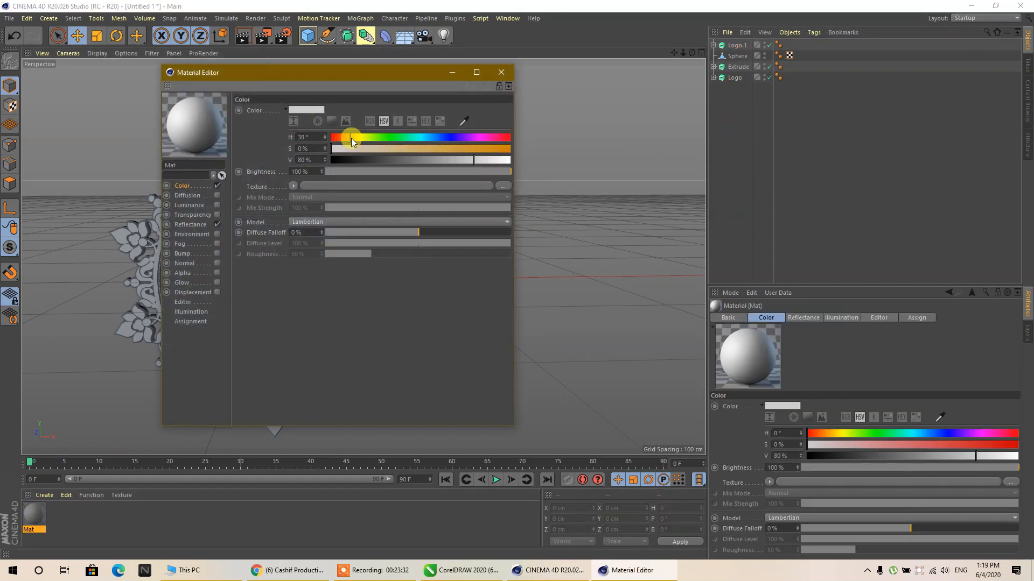
- Add a Reflection (Legacy) layer to the orange material's reflectance and set the layer brightness to 53%
{"action": "left_click", "coordinate": [208, 224]}
{"action": "left_click", "coordinate": [247, 133]}
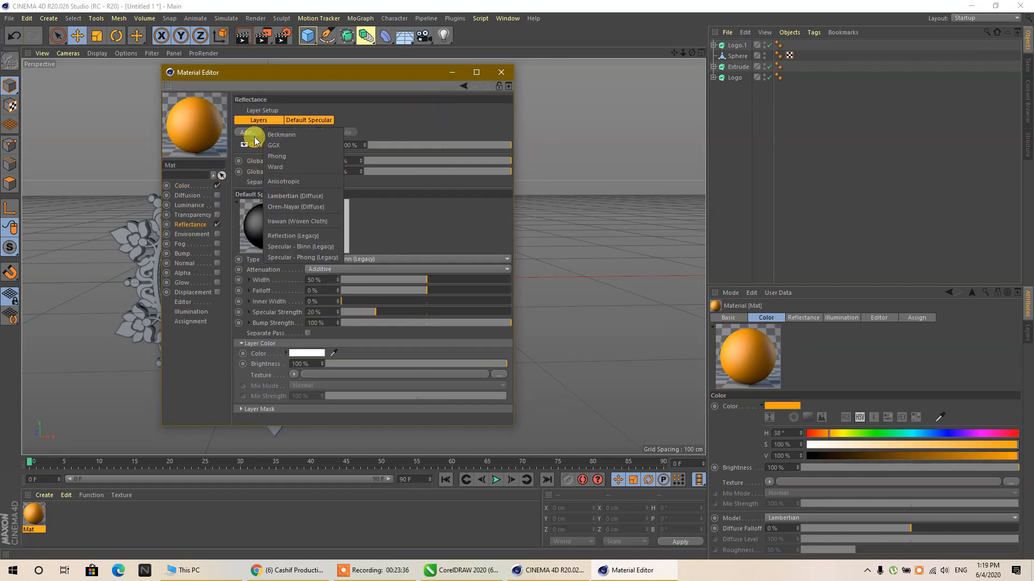
{"action": "left_click", "coordinate": [309, 237]}
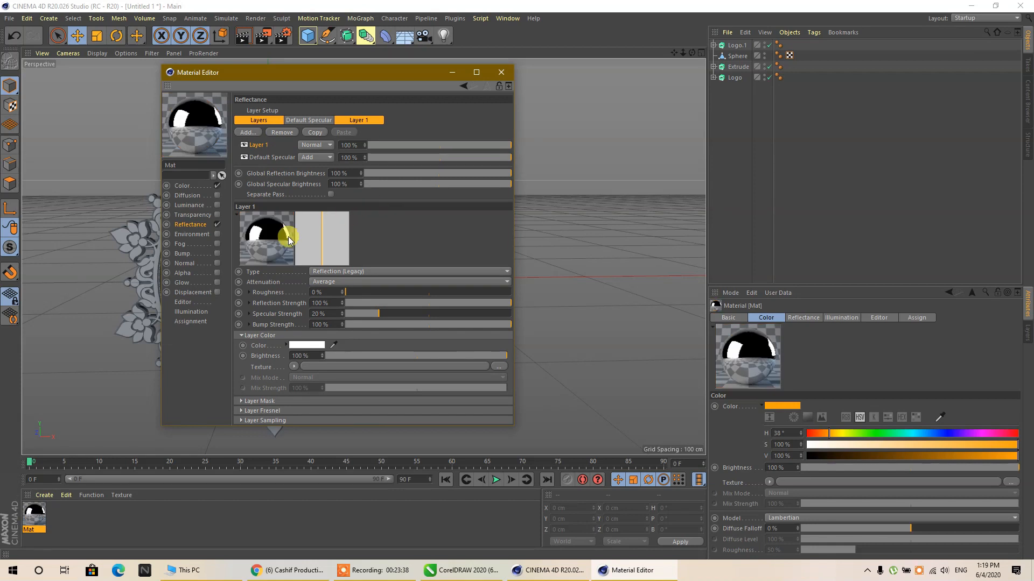
{"action": "left_click_drag", "start_coordinate": [431, 357], "coordinate": [422, 357]}
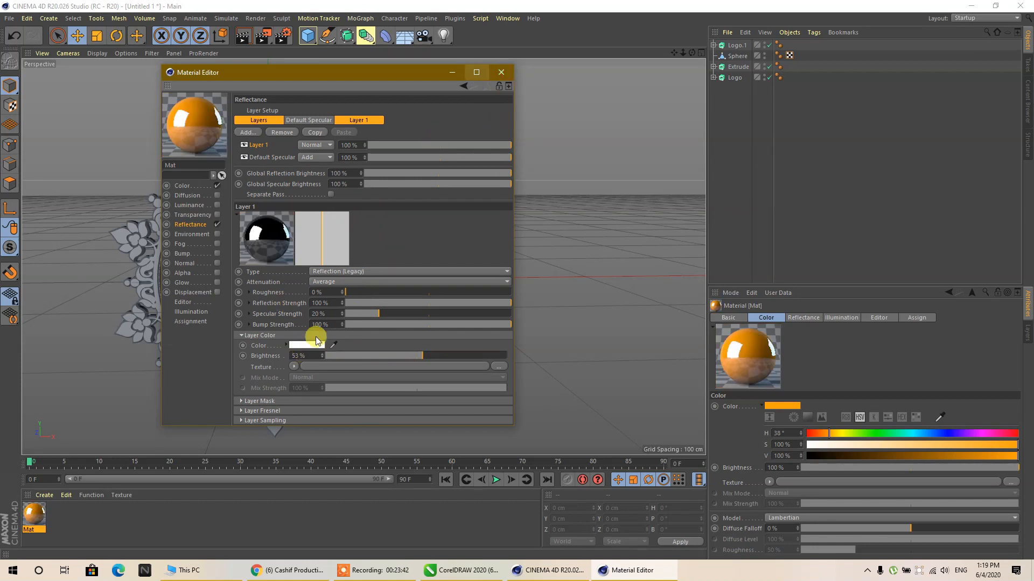
- Tint the reflection layer pale yellow with H 66° and S 28%, and apply the orange material to the floral ornament extrude
{"action": "left_click", "coordinate": [310, 345]}
{"action": "left_click", "coordinate": [280, 343]}
{"action": "left_click", "coordinate": [297, 354]}
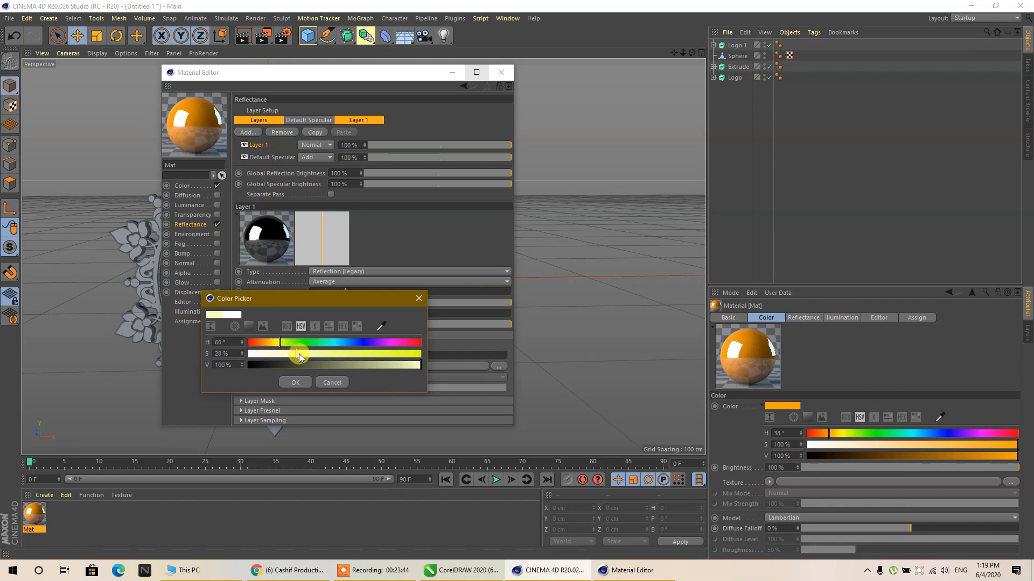
{"action": "left_click", "coordinate": [295, 383]}
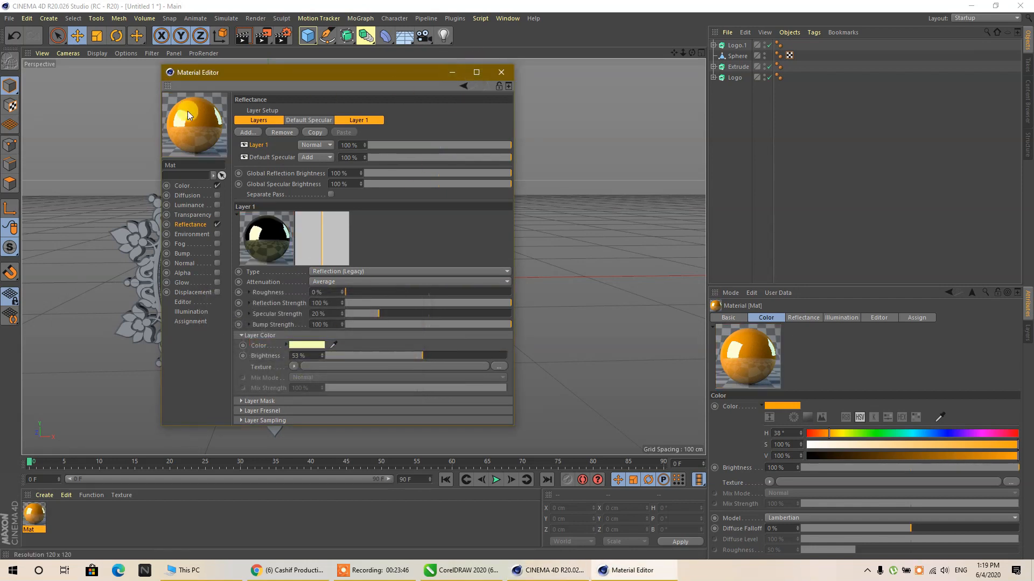
{"action": "left_click", "coordinate": [502, 72]}
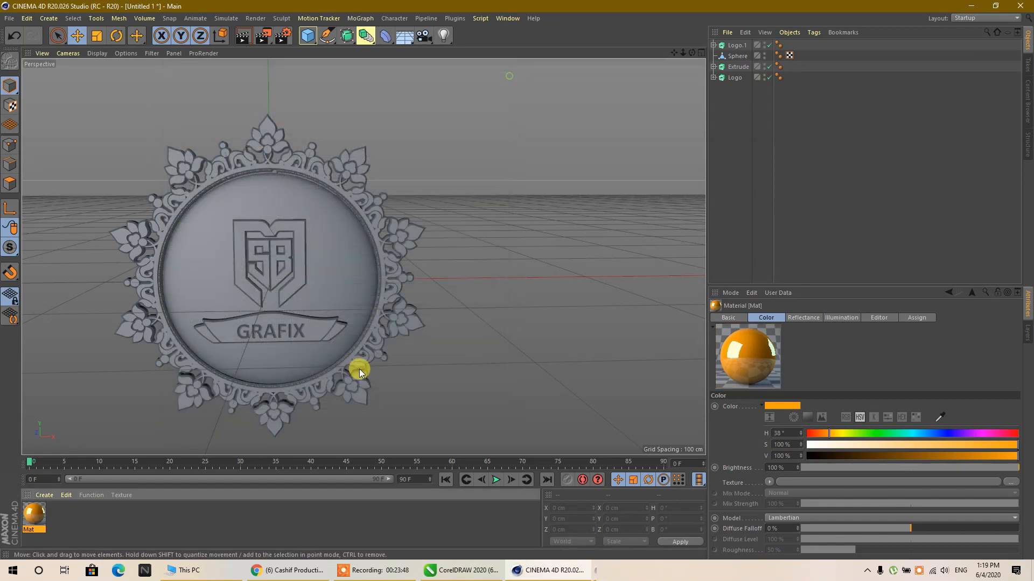
{"action": "left_click_drag", "start_coordinate": [30, 517], "coordinate": [399, 324]}
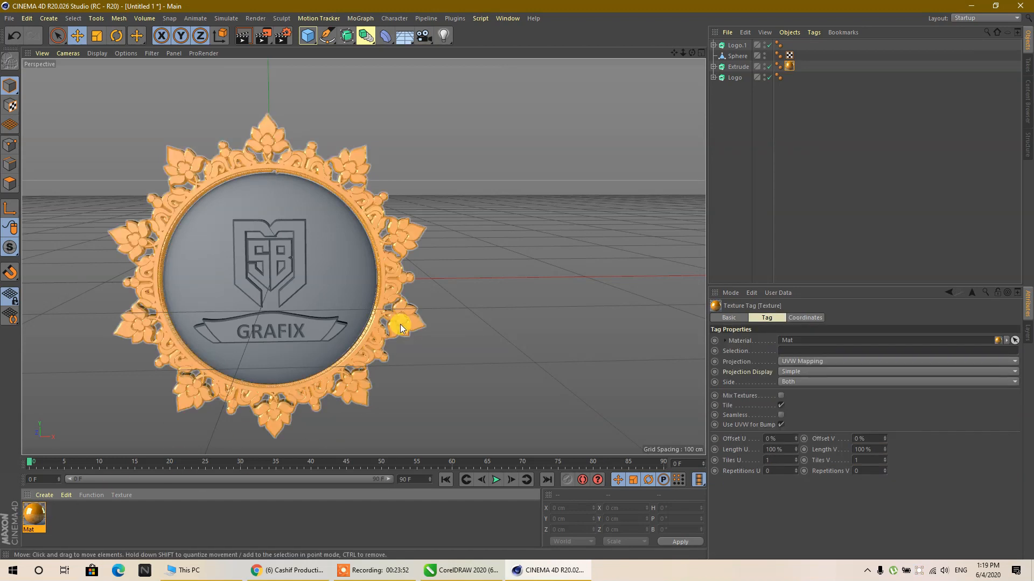
{"action": "double_click", "coordinate": [154, 513]}
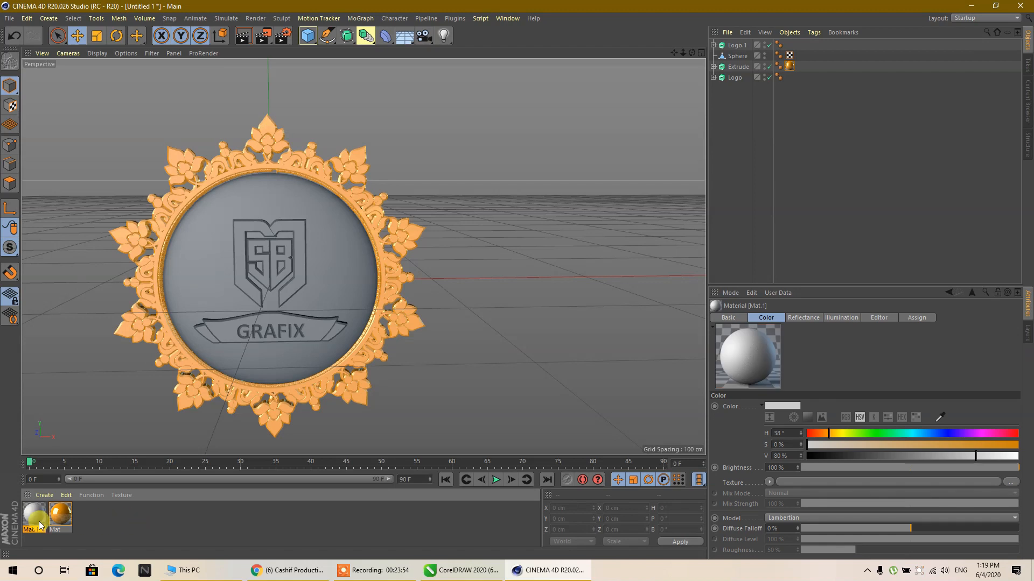
{"action": "double_click", "coordinate": [34, 515]}
{"action": "left_click", "coordinate": [183, 186]}
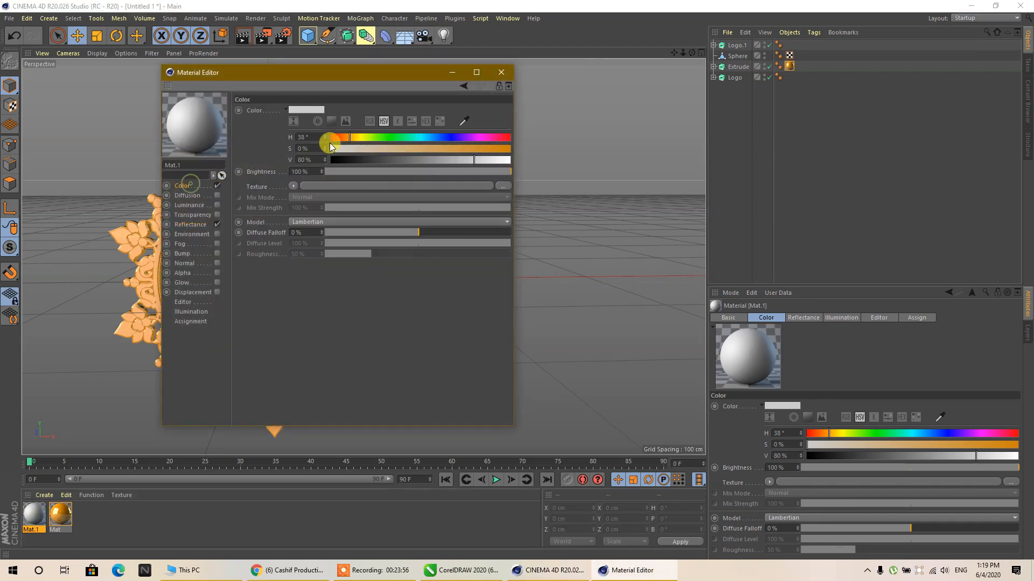
{"action": "left_click", "coordinate": [501, 72]}
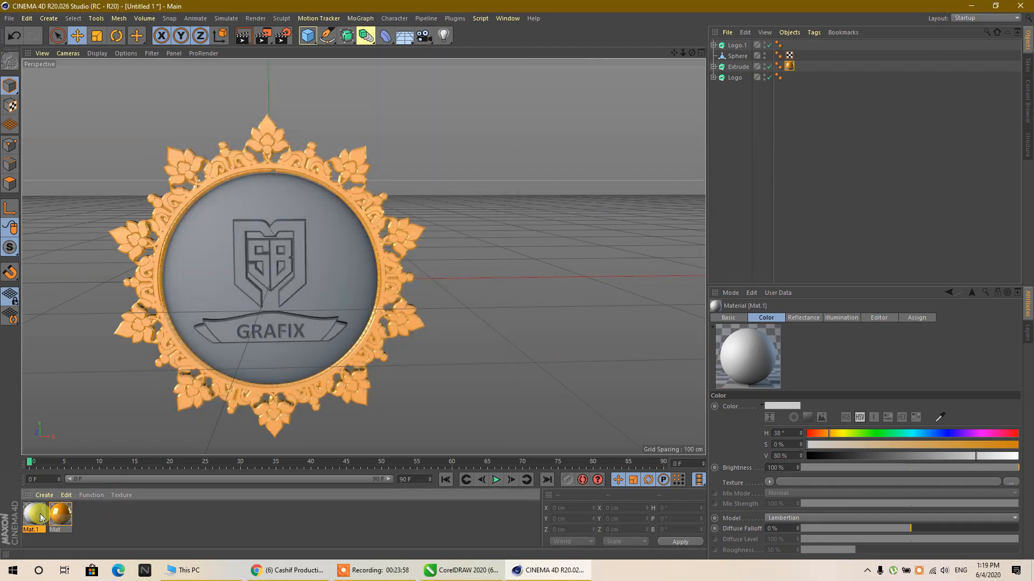
{"action": "key", "text": "Delete"}
- Duplicate the orange material and set the copy's color to magenta with H 310°, S 100% and V 74%
{"action": "double_click", "coordinate": [69, 515]}
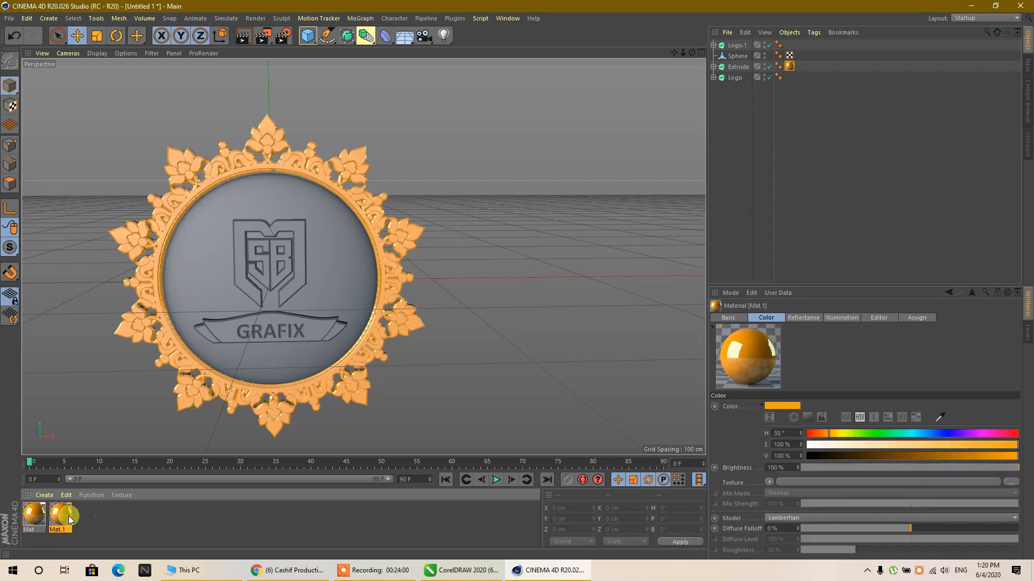
{"action": "double_click", "coordinate": [67, 515]}
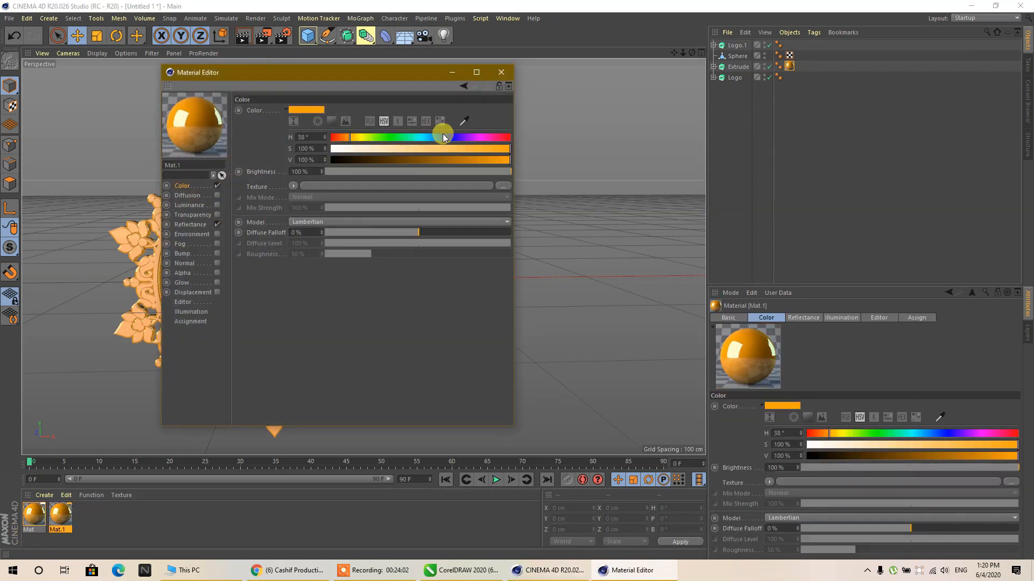
{"action": "left_click_drag", "start_coordinate": [461, 140], "coordinate": [483, 140]}
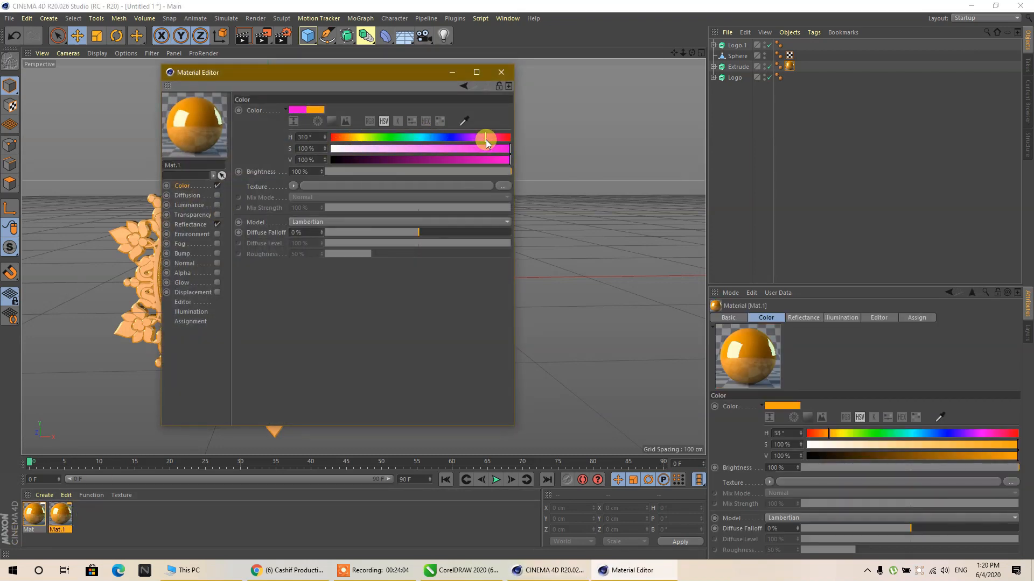
{"action": "left_click", "coordinate": [463, 159]}
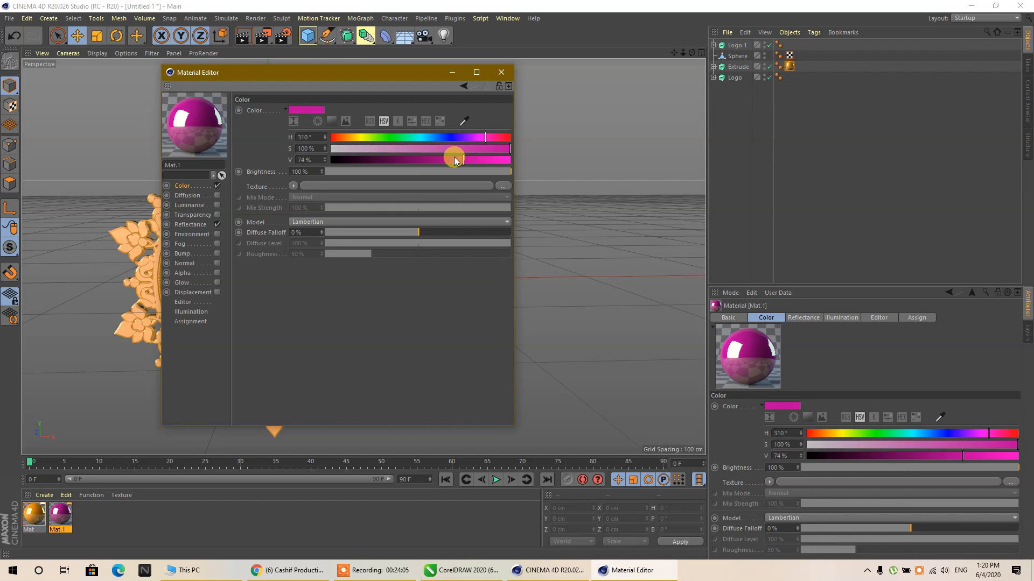
- Tint the magenta material's reflection layer pale pink with H 293° and S 30%, and apply the material to the sphere
{"action": "left_click", "coordinate": [191, 225]}
{"action": "left_click", "coordinate": [302, 346]}
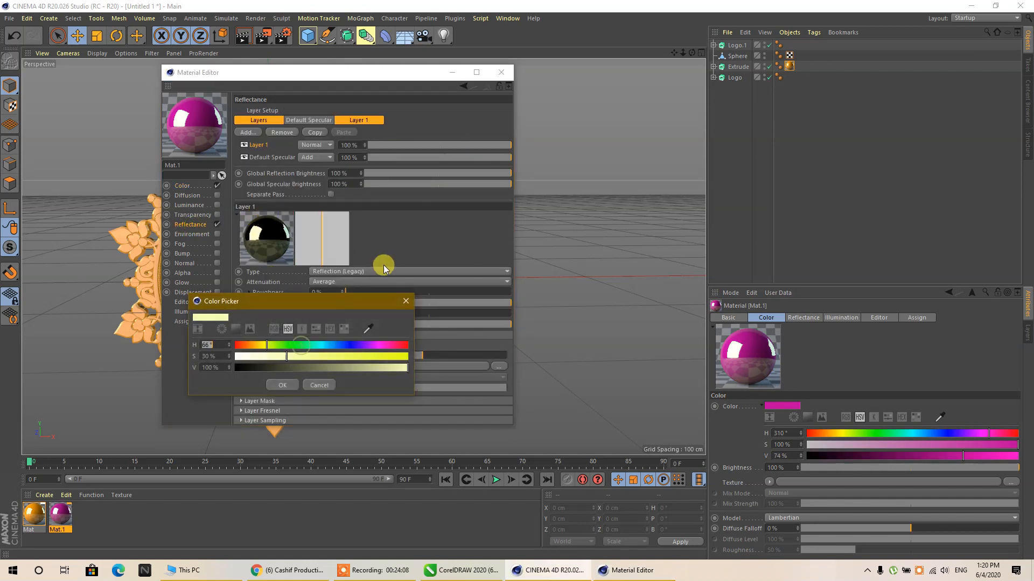
{"action": "left_click", "coordinate": [376, 345]}
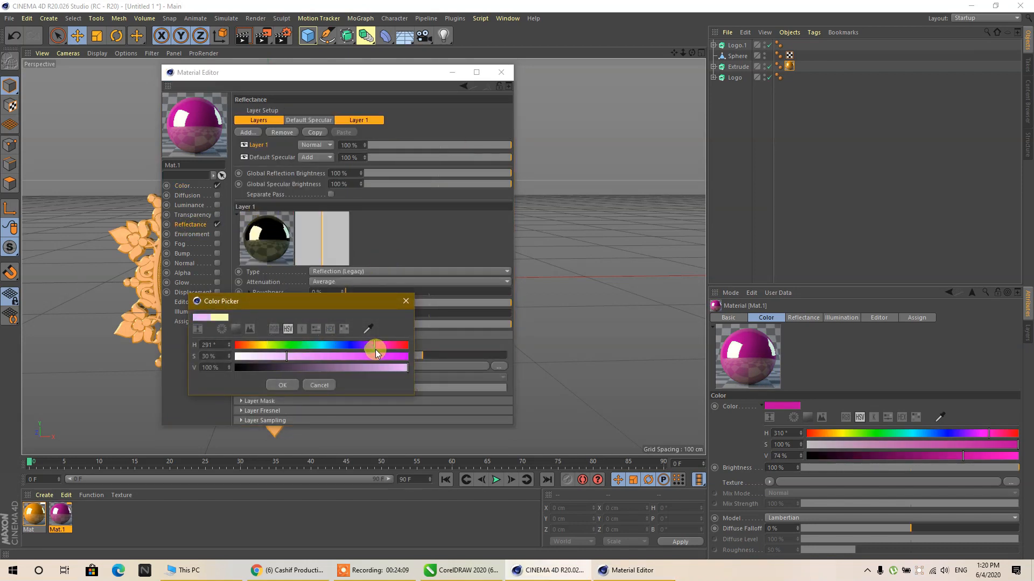
{"action": "left_click", "coordinate": [282, 386]}
{"action": "left_click", "coordinate": [501, 72]}
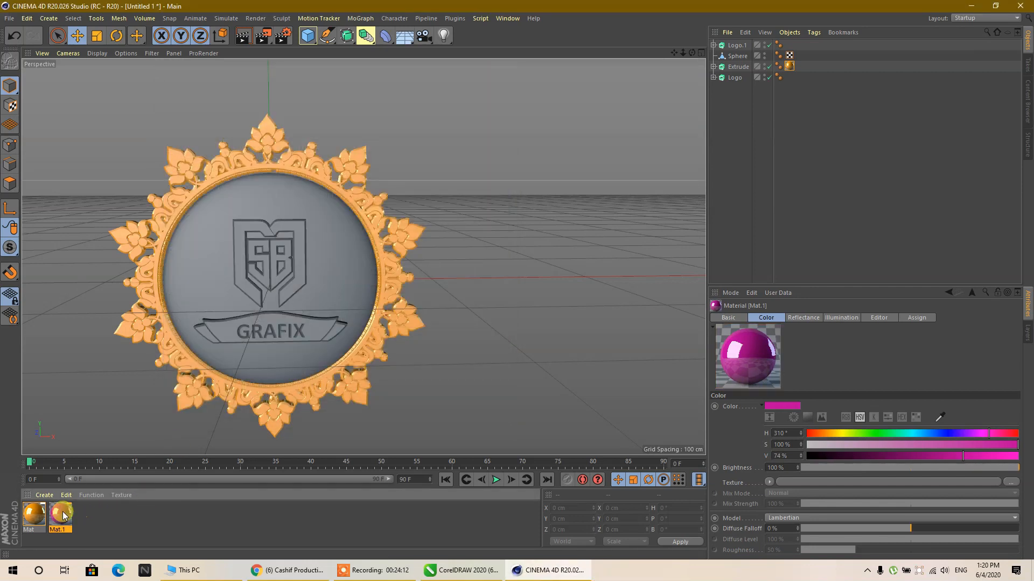
{"action": "left_click_drag", "start_coordinate": [63, 516], "coordinate": [345, 255]}
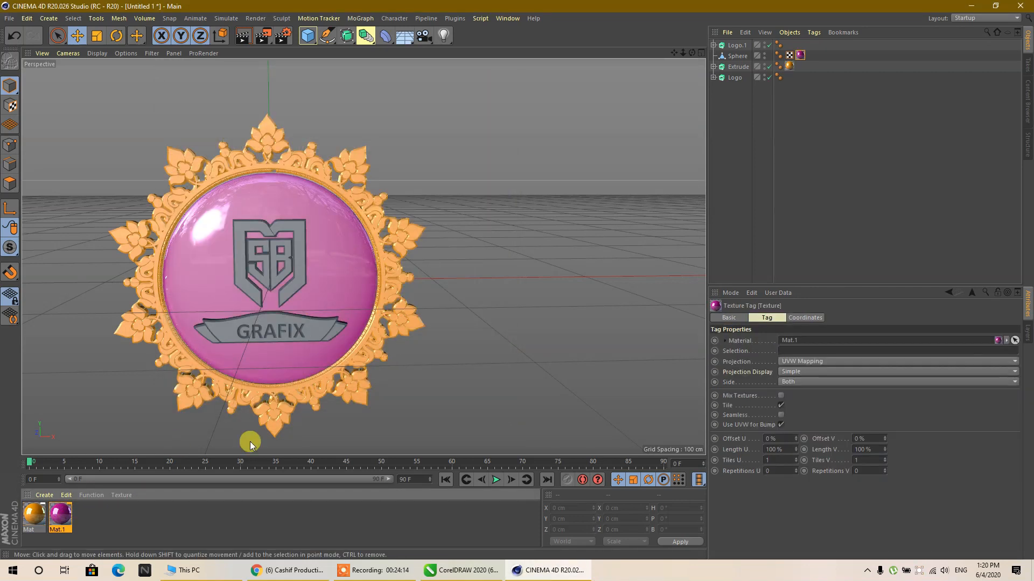
- Duplicate the magenta material and set the copy's color to white with S 0% and V 100%
{"action": "left_click_drag", "start_coordinate": [63, 514], "coordinate": [164, 523]}
{"action": "double_click", "coordinate": [96, 515]}
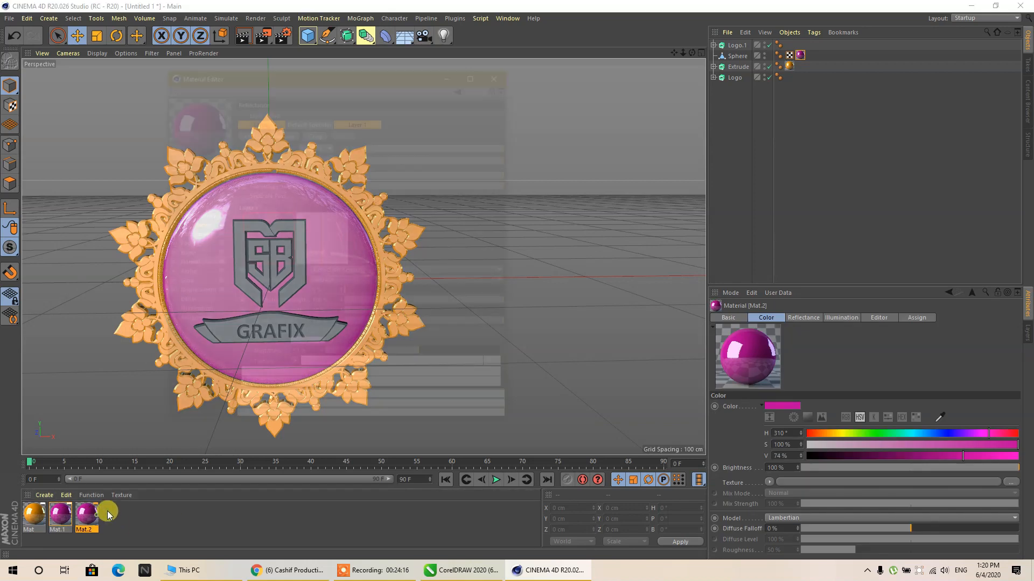
{"action": "left_click", "coordinate": [194, 183]}
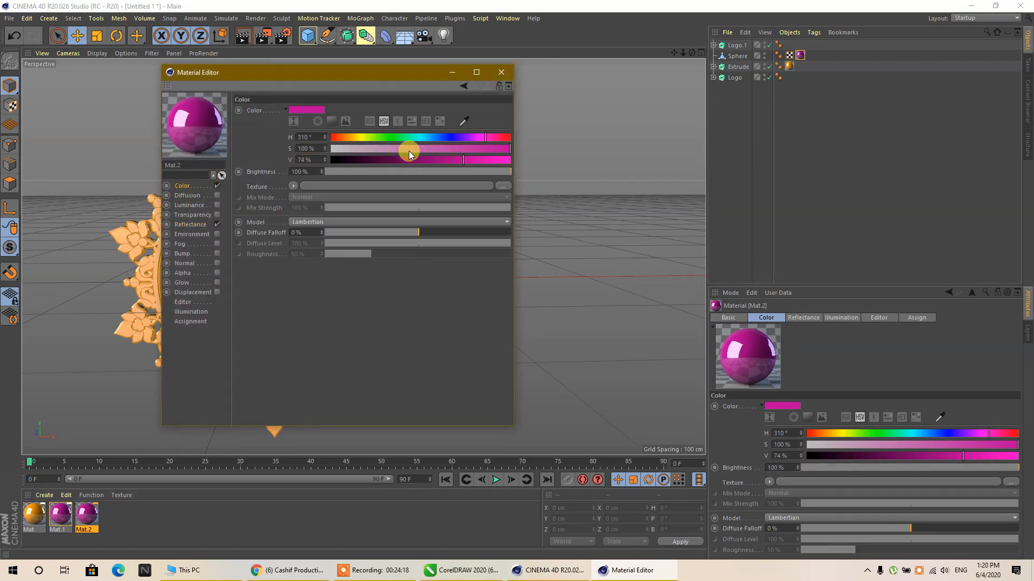
{"action": "left_click_drag", "start_coordinate": [409, 153], "coordinate": [277, 149]}
{"action": "left_click_drag", "start_coordinate": [463, 160], "coordinate": [501, 157]}
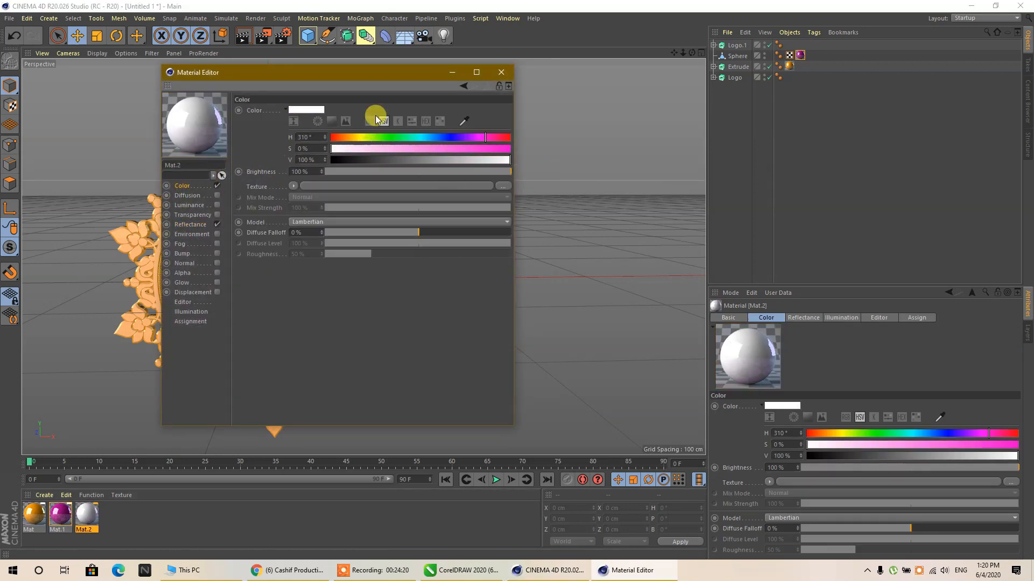
- Make the white material's reflection layer color white with S 0%, and apply the material to the front and back logo extrudes
{"action": "left_click", "coordinate": [191, 224]}
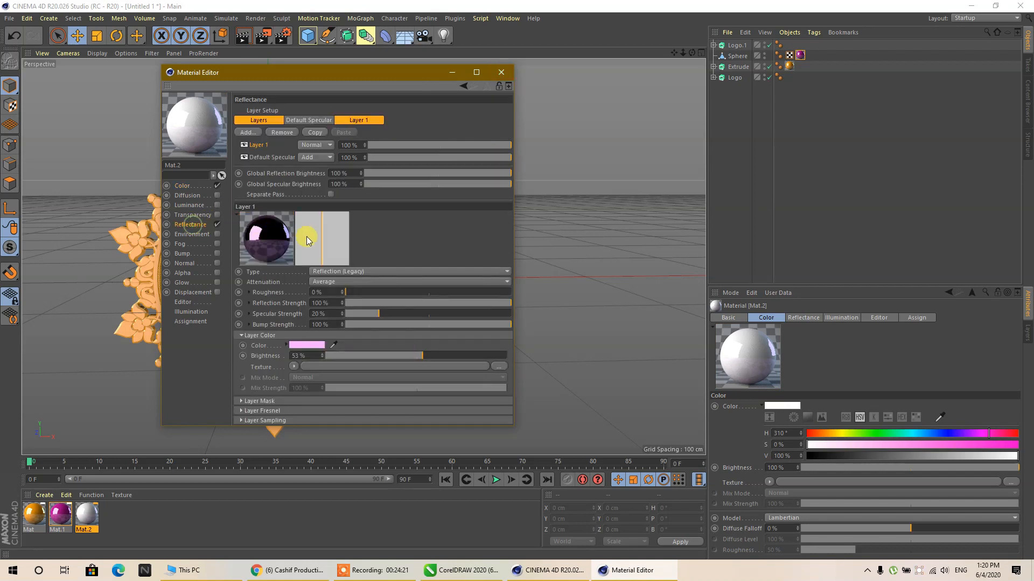
{"action": "left_click", "coordinate": [302, 343]}
{"action": "left_click_drag", "start_coordinate": [259, 357], "coordinate": [187, 361]}
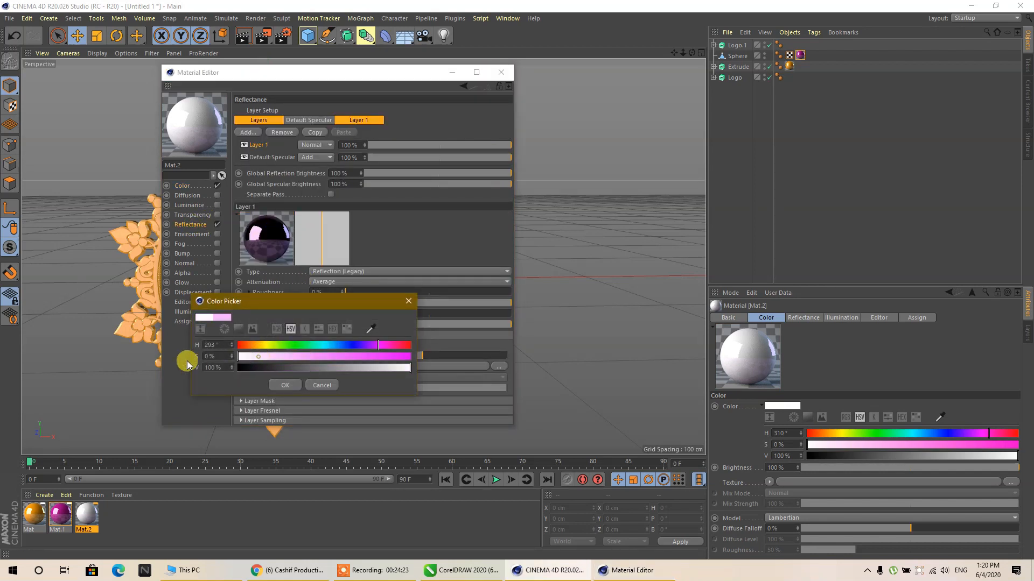
{"action": "left_click", "coordinate": [281, 386]}
{"action": "left_click", "coordinate": [501, 72]}
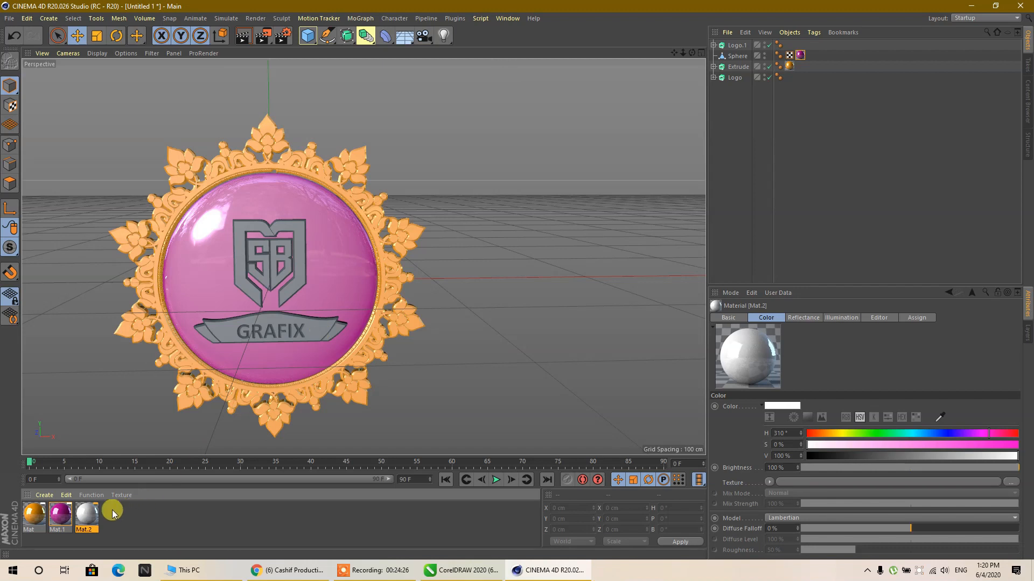
{"action": "left_click_drag", "start_coordinate": [87, 511], "coordinate": [286, 293]}
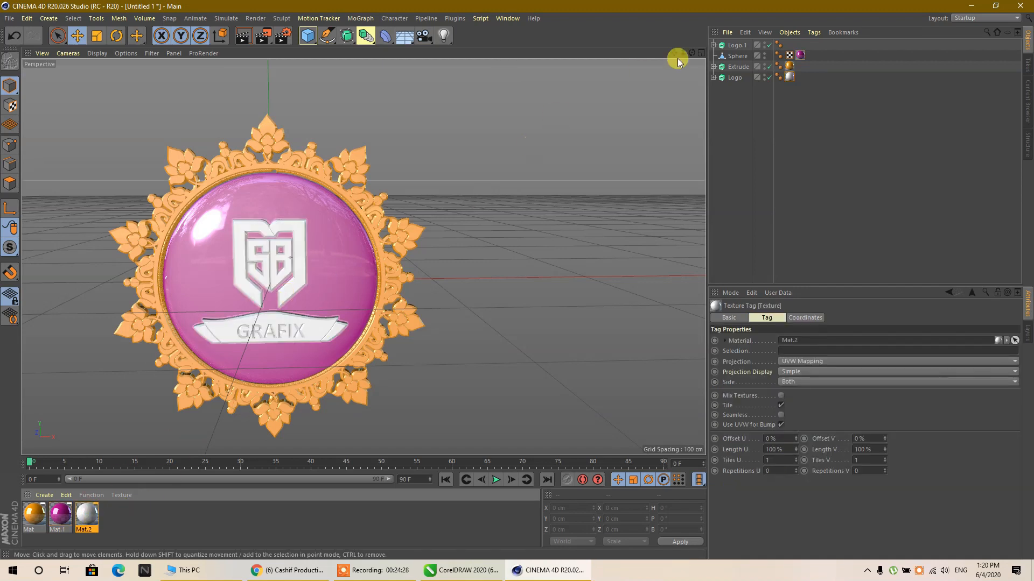
{"action": "left_click_drag", "start_coordinate": [694, 53], "coordinate": [431, 86]}
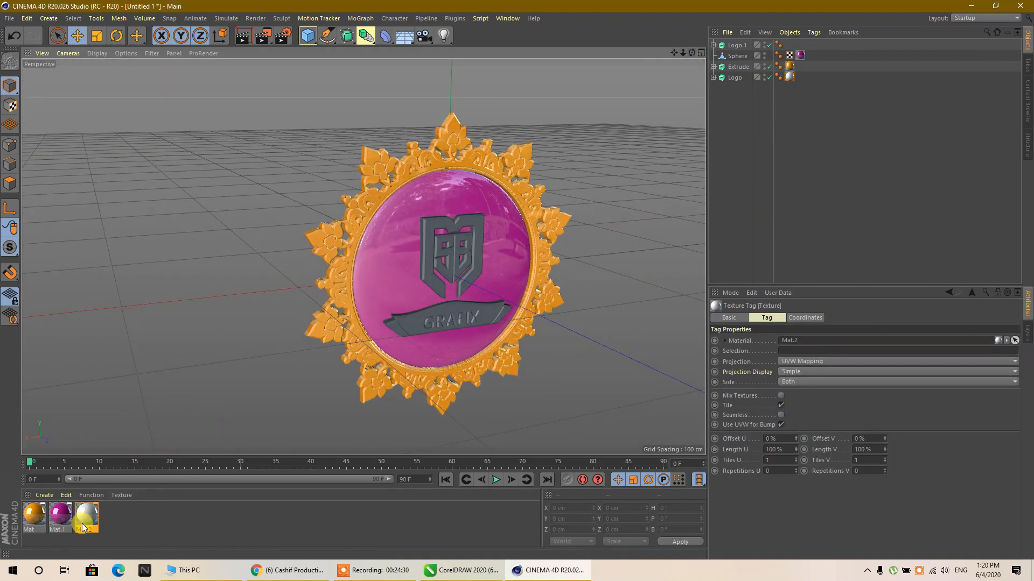
{"action": "left_click_drag", "start_coordinate": [85, 521], "coordinate": [472, 283]}
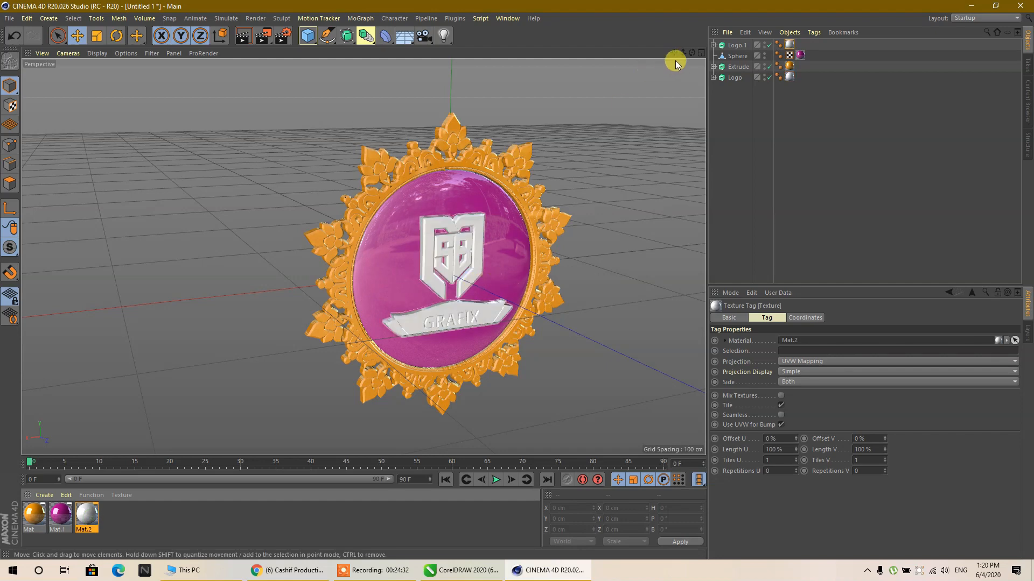
- Duplicate the floral ornament extrude forward along Z to about -4.7 cm and set the copy's Z extrusion movement to 2 cm
{"action": "left_click_drag", "start_coordinate": [692, 53], "coordinate": [746, 35]}
{"action": "left_click", "coordinate": [358, 156]}
{"action": "scroll", "coordinate": [331, 231], "scroll_direction": "up", "scroll_amount": 2}
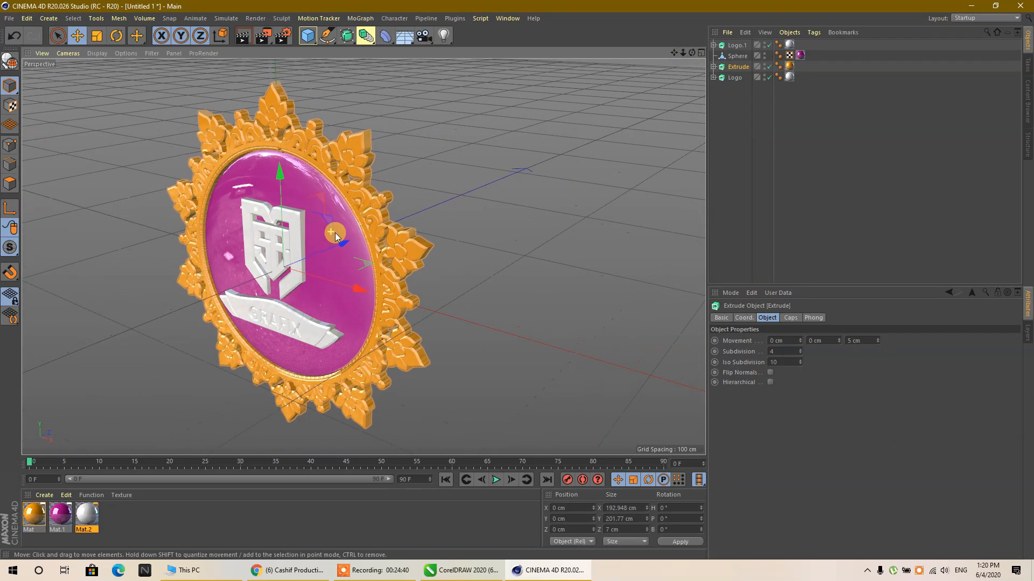
{"action": "left_click_drag", "start_coordinate": [344, 247], "coordinate": [341, 248]}
{"action": "double_click", "coordinate": [863, 341]}
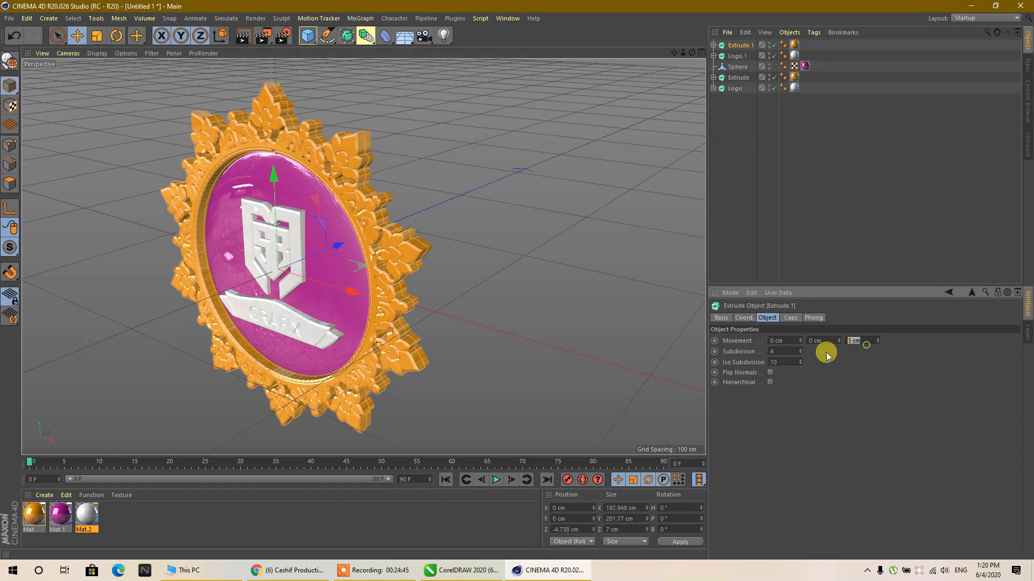
{"action": "key", "text": "Return"}
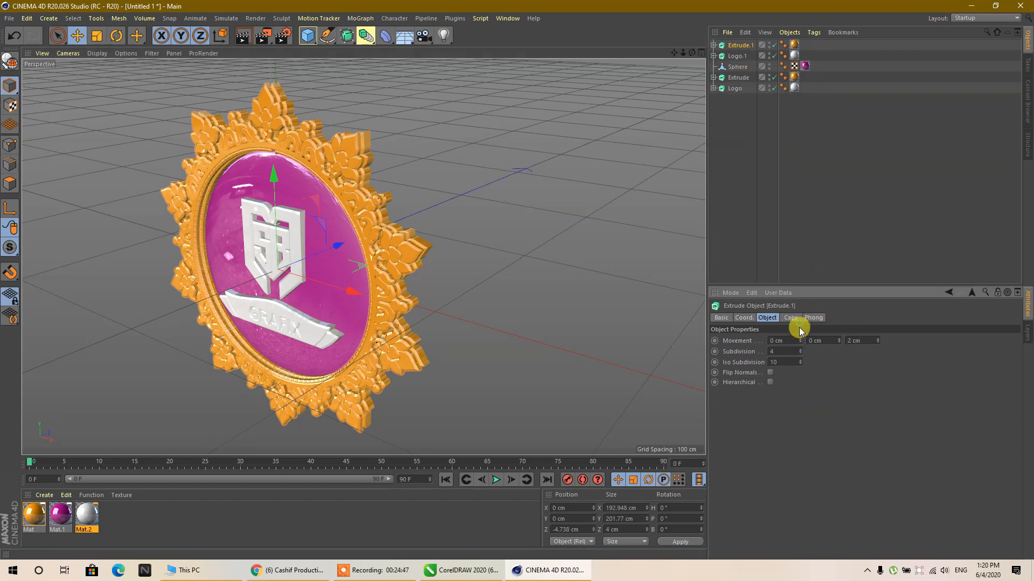
- Set both the start and end caps of the ornament copy to plain Cap
{"action": "left_click", "coordinate": [791, 319]}
{"action": "left_click", "coordinate": [813, 340]}
{"action": "left_click", "coordinate": [815, 352]}
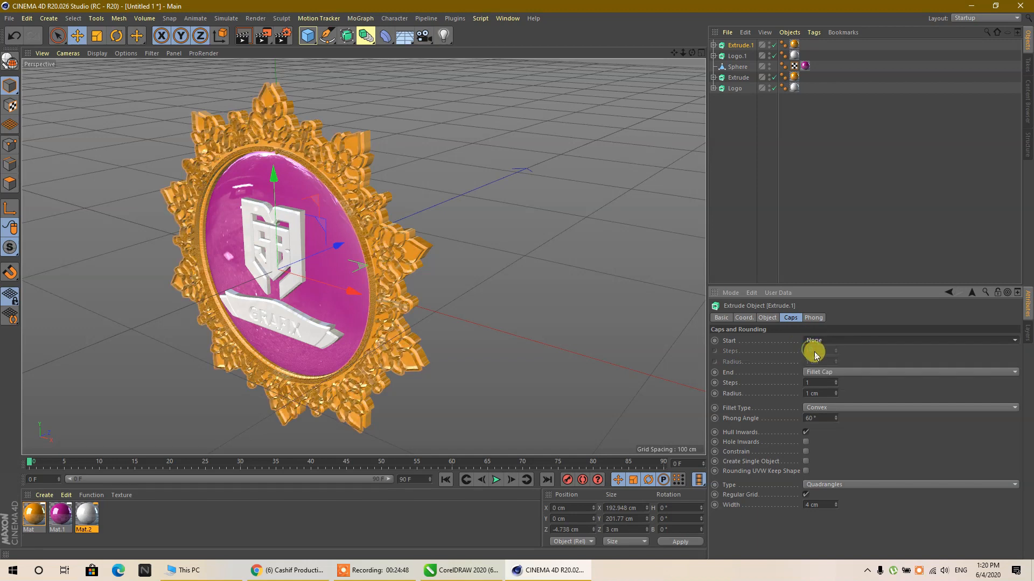
{"action": "left_click", "coordinate": [814, 341]}
{"action": "left_click", "coordinate": [820, 358]}
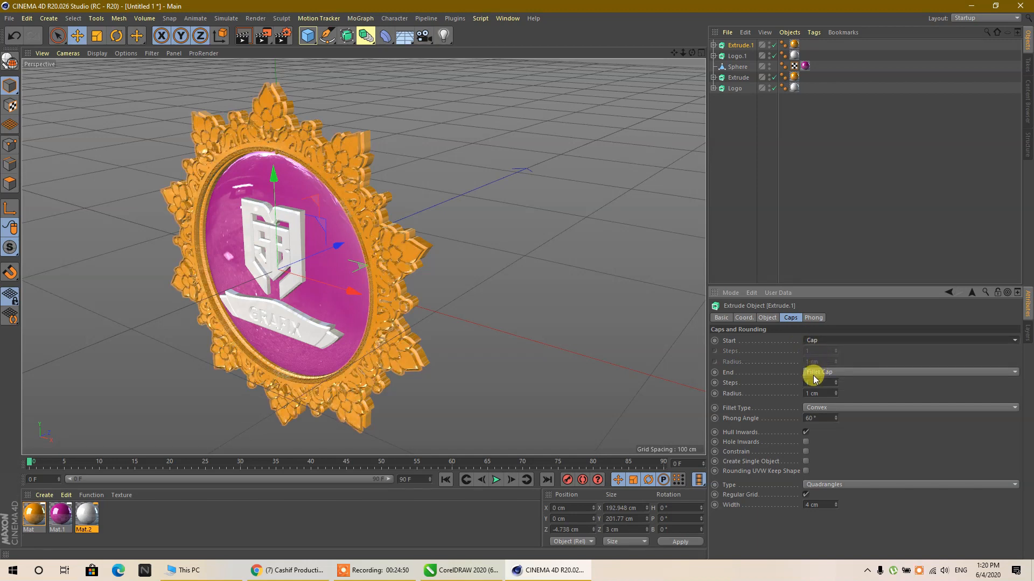
{"action": "left_click", "coordinate": [814, 376]}
{"action": "left_click", "coordinate": [819, 392]}
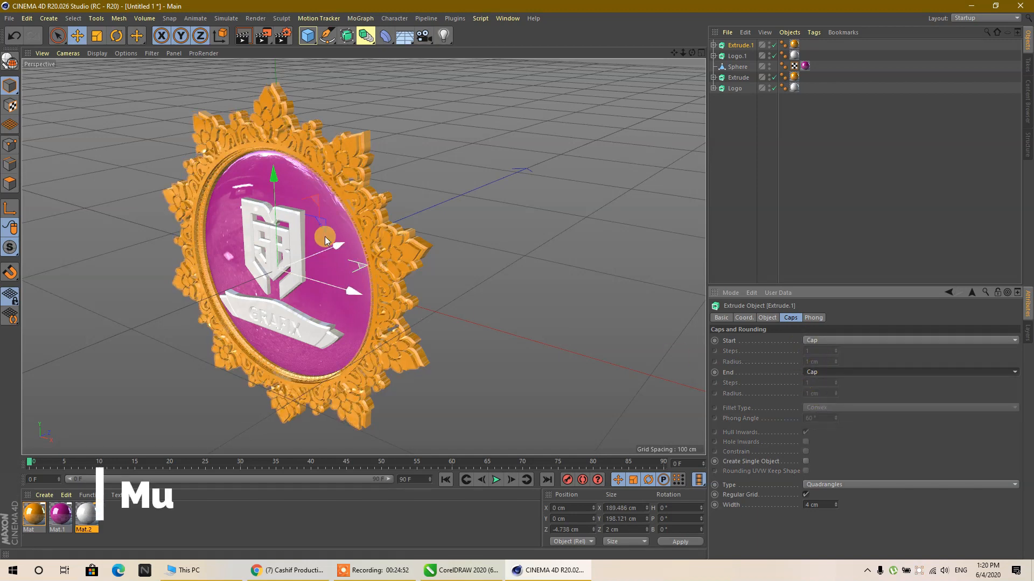
- Move the ornament copy back along Z to about -2 cm so it sits just proud of the original ornament
{"action": "scroll", "coordinate": [424, 237], "scroll_direction": "up", "scroll_amount": 5}
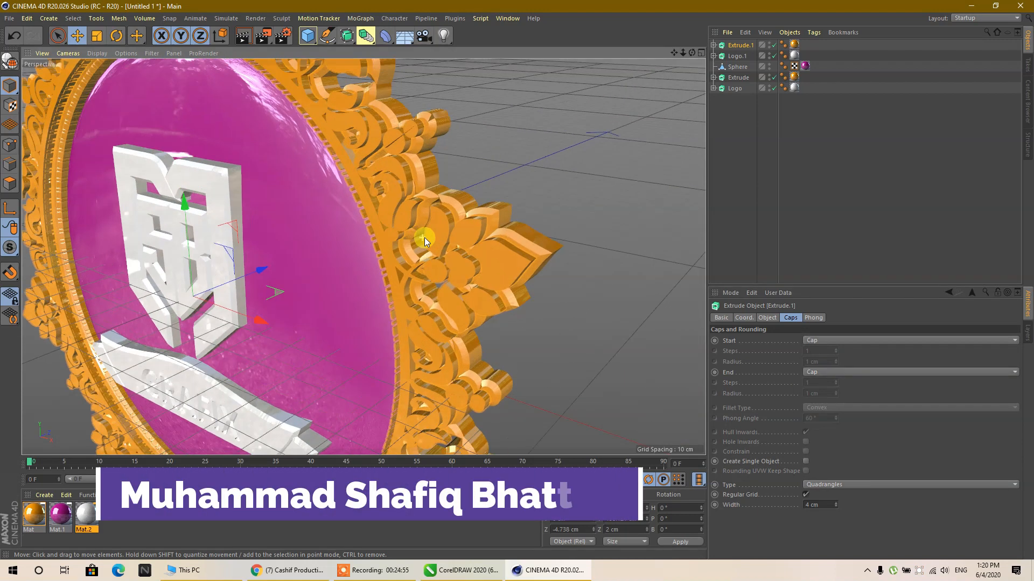
{"action": "scroll", "coordinate": [424, 237], "scroll_direction": "up", "scroll_amount": 4}
{"action": "left_click_drag", "start_coordinate": [150, 292], "coordinate": [163, 292]}
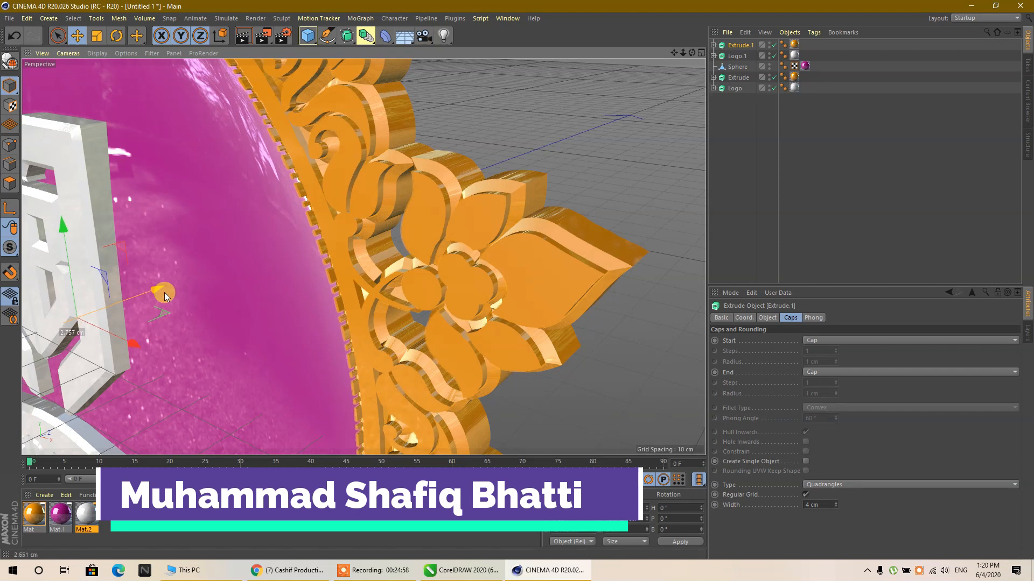
{"action": "scroll", "coordinate": [451, 177], "scroll_direction": "down", "scroll_amount": 8}
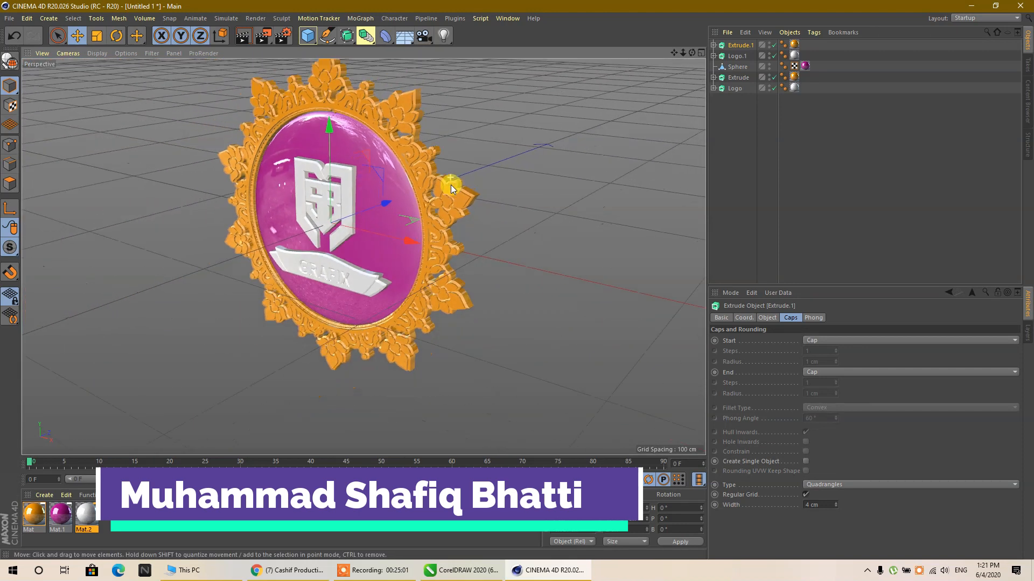
{"action": "left_click_drag", "start_coordinate": [451, 185], "coordinate": [436, 192]}
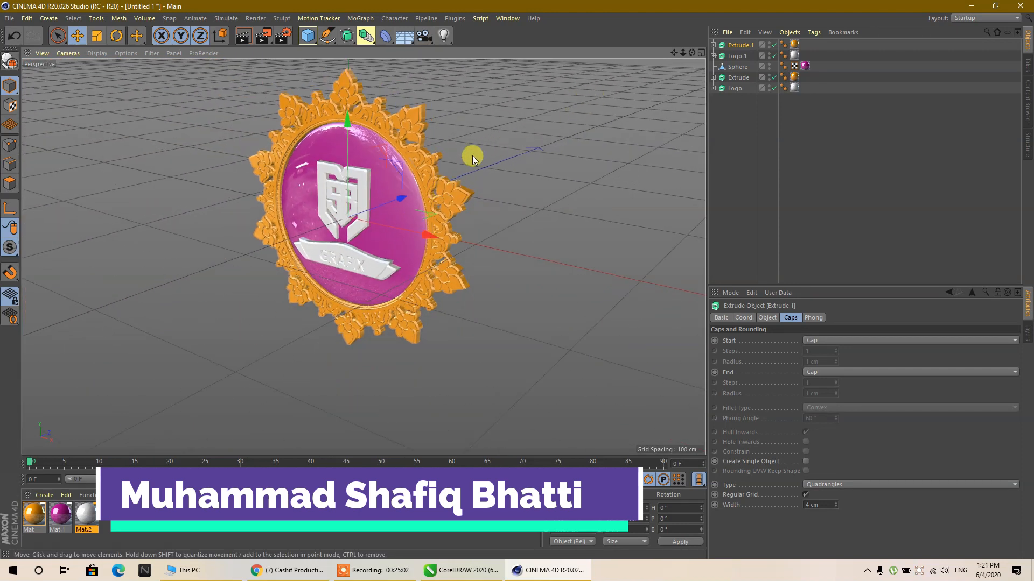
{"action": "scroll", "coordinate": [380, 180], "scroll_direction": "up", "scroll_amount": 6}
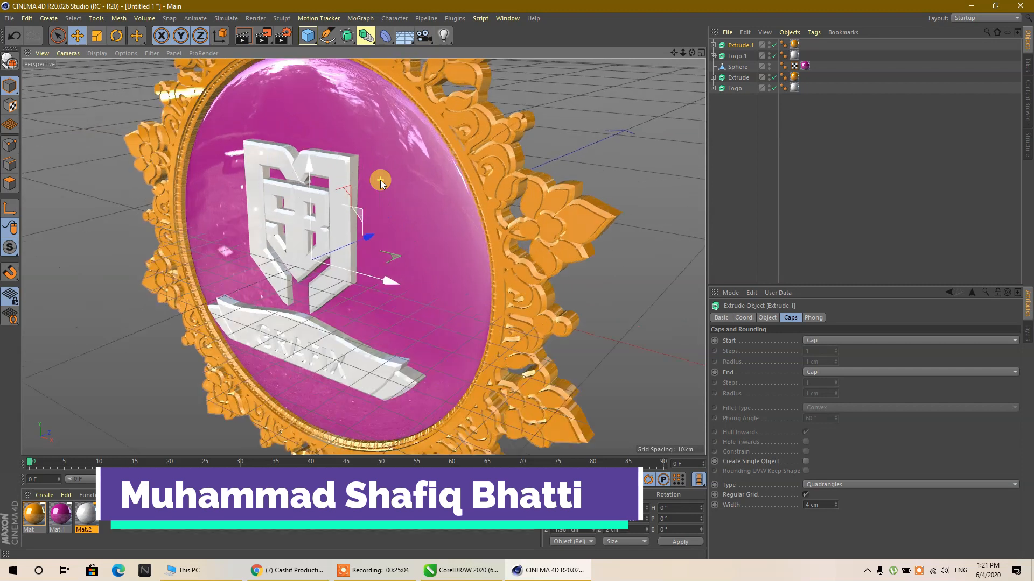
{"action": "scroll", "coordinate": [377, 180], "scroll_direction": "down", "scroll_amount": 6}
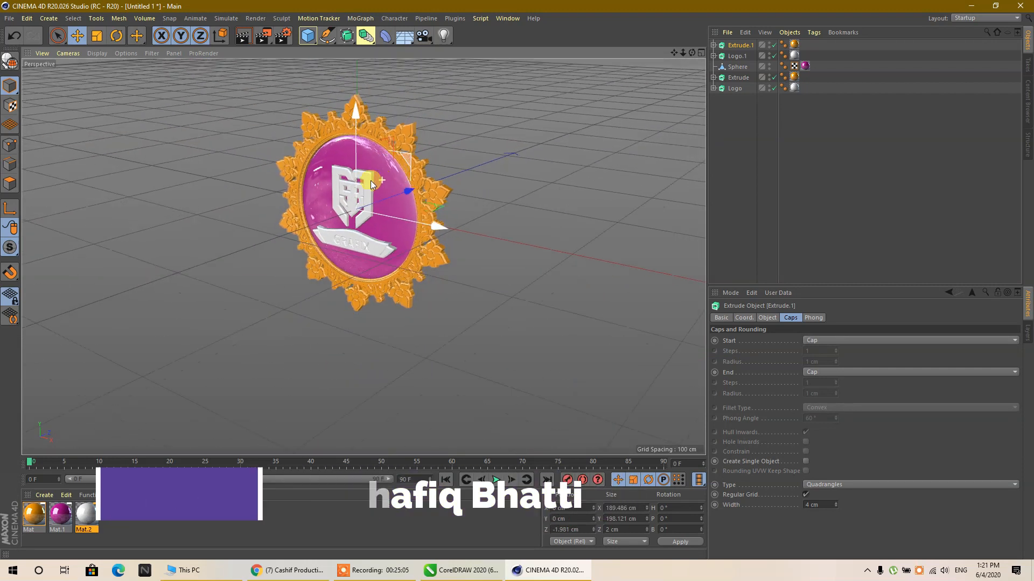
- Apply the white material to the thin ornament copy at the front
{"action": "scroll", "coordinate": [371, 179], "scroll_direction": "up", "scroll_amount": 3}
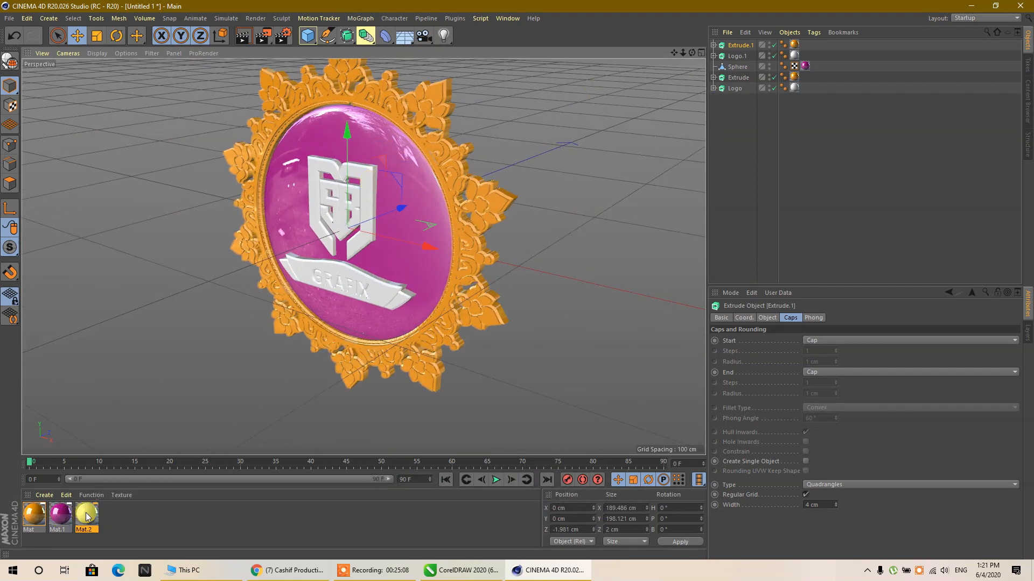
{"action": "left_click_drag", "start_coordinate": [86, 517], "coordinate": [458, 251]}
{"action": "left_click_drag", "start_coordinate": [497, 211], "coordinate": [496, 209]}
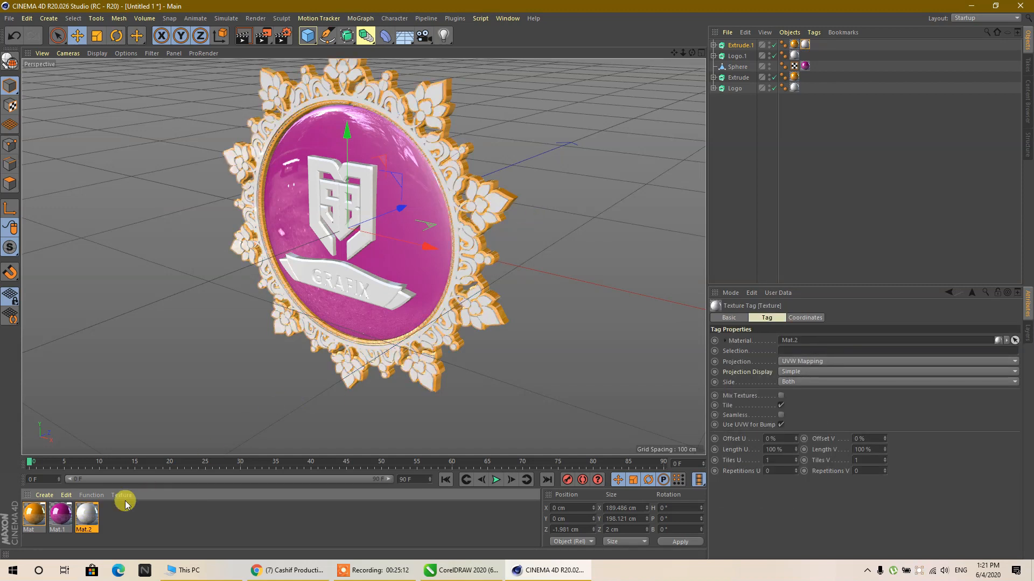
- Try a red duplicate of the orange material, with H 0° and V 97%, on the front ornament copy and undo it
{"action": "left_click_drag", "start_coordinate": [34, 518], "coordinate": [130, 527]}
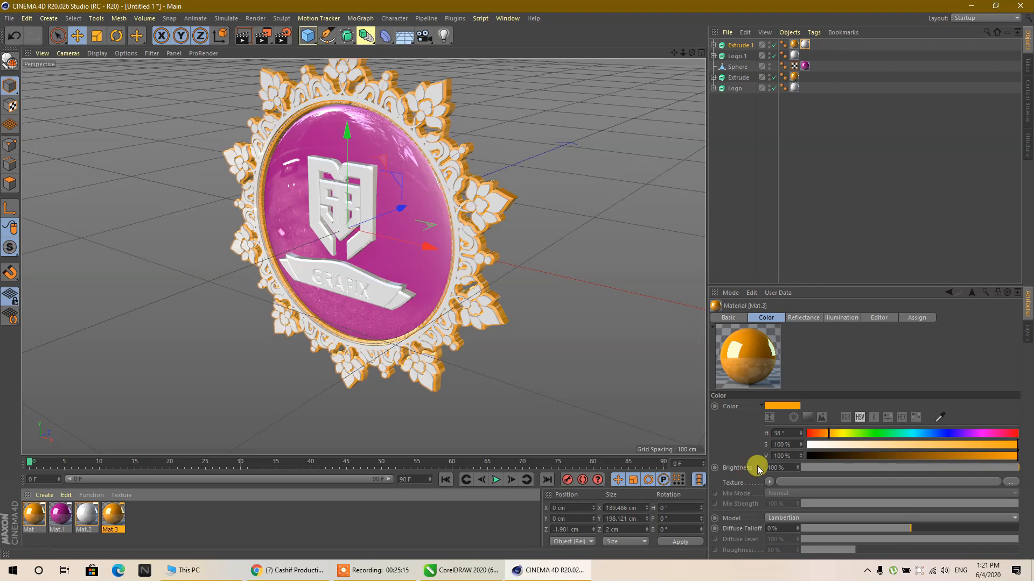
{"action": "left_click", "coordinate": [807, 435]}
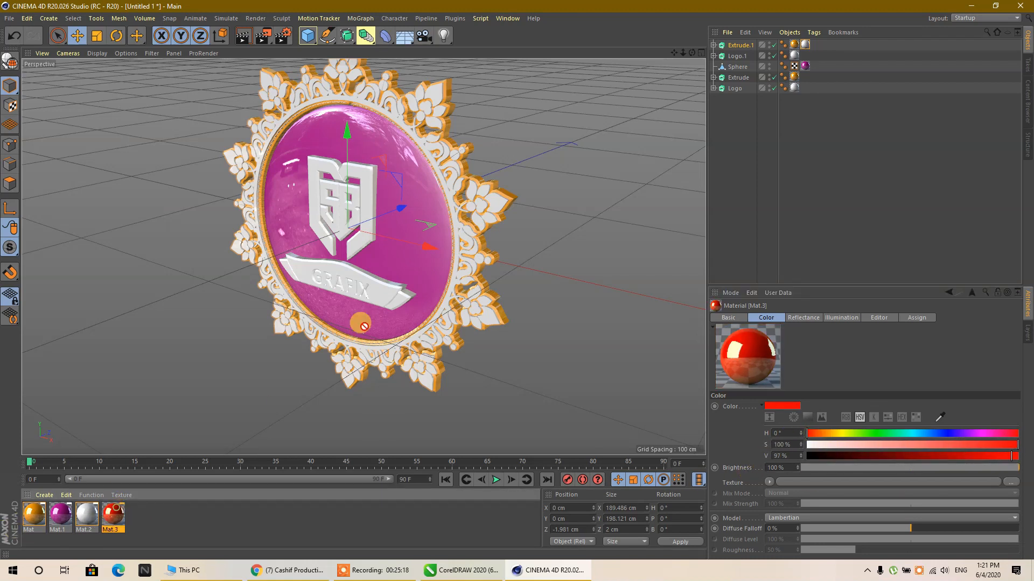
{"action": "left_click_drag", "start_coordinate": [112, 514], "coordinate": [499, 206]}
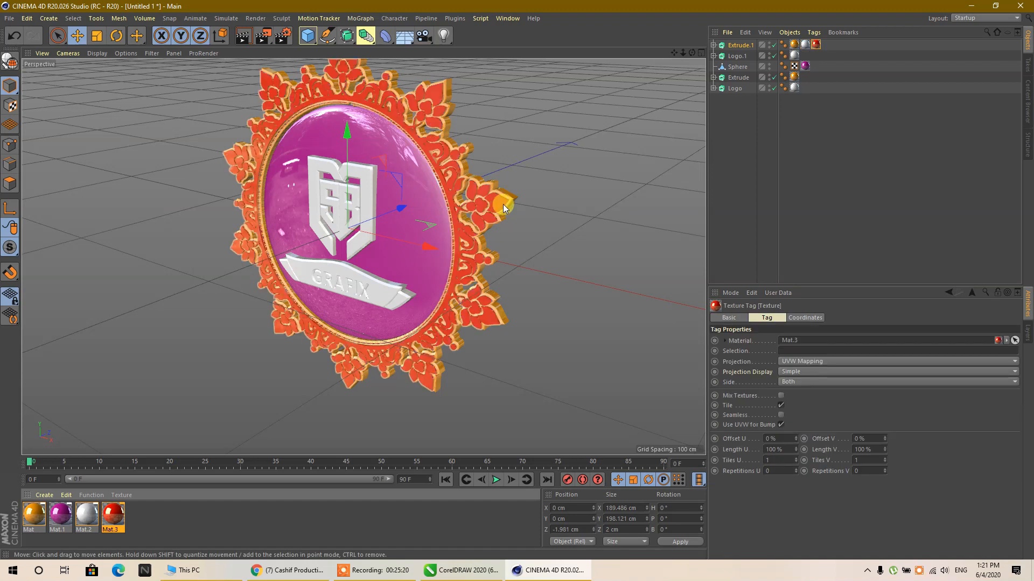
{"action": "scroll", "coordinate": [499, 221], "scroll_direction": "down", "scroll_amount": 3}
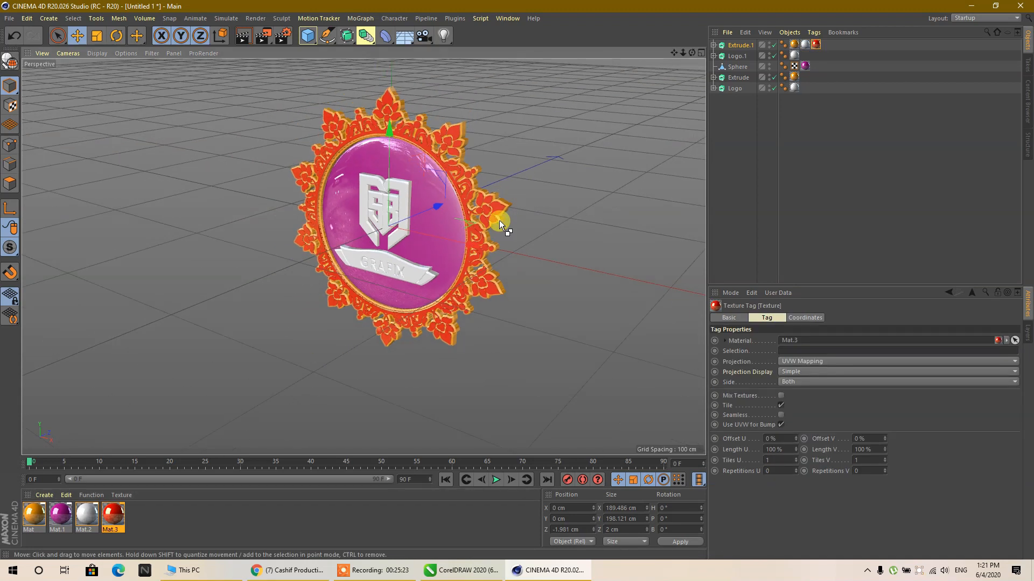
{"action": "key", "text": "ctrl+z"}
- Undo the white material on the front ornament copy and clear the selection
{"action": "key", "text": "ctrl+z"}
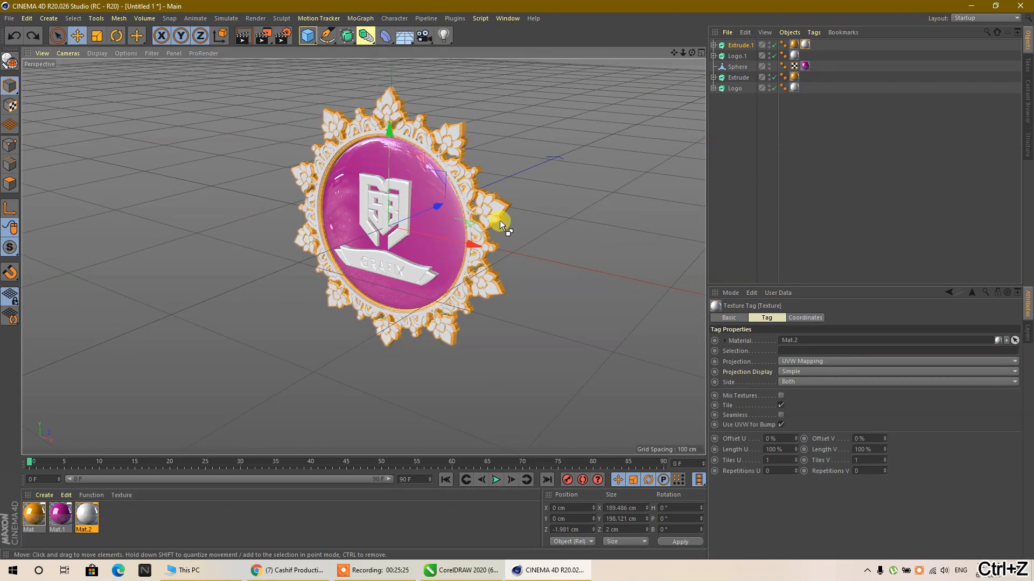
{"action": "key", "text": "ctrl+z"}
{"action": "key", "text": "ctrl+z"}
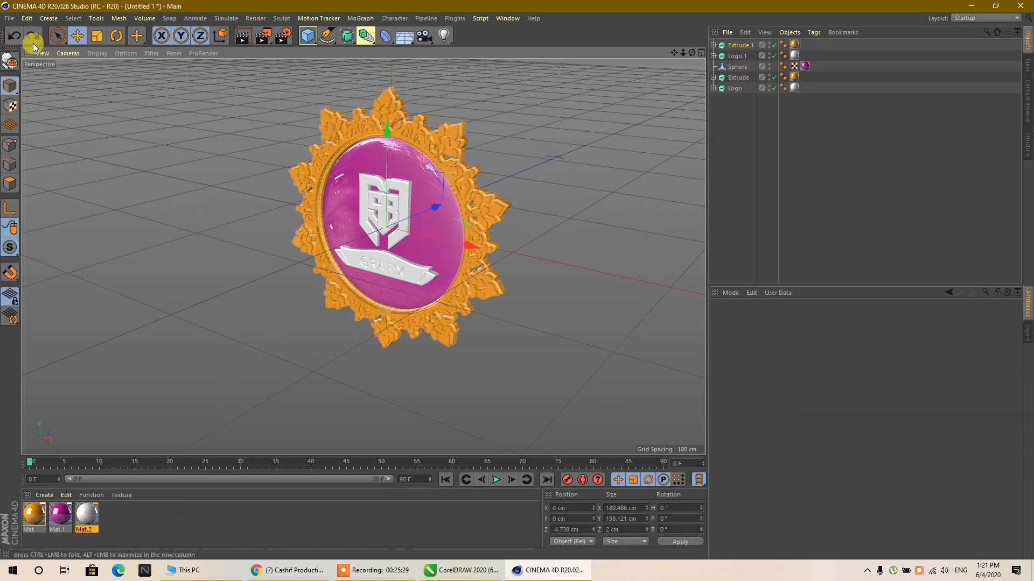
{"action": "left_click", "coordinate": [252, 390]}
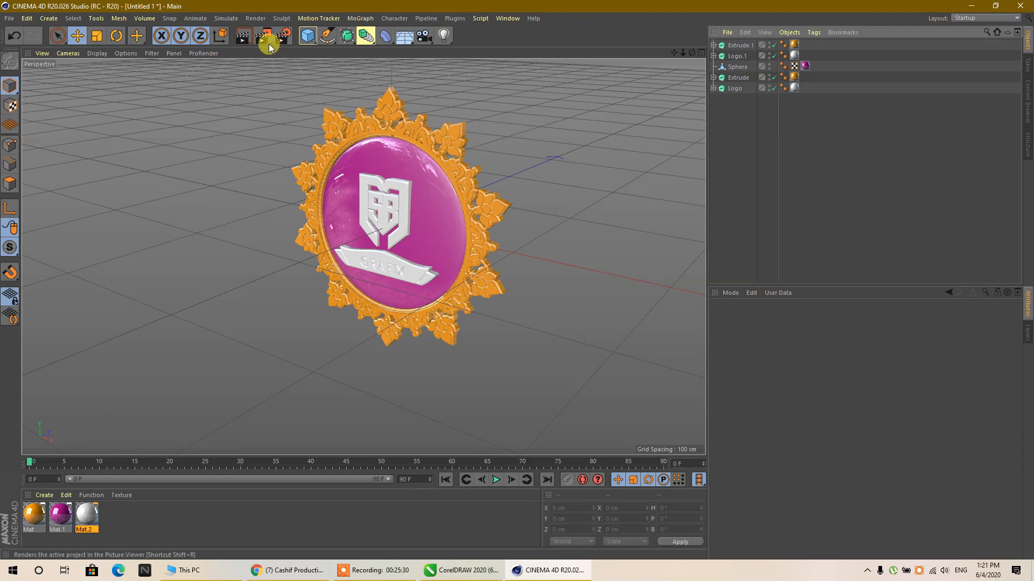
- Add two null objects to the scene
{"action": "left_click", "coordinate": [309, 38]}
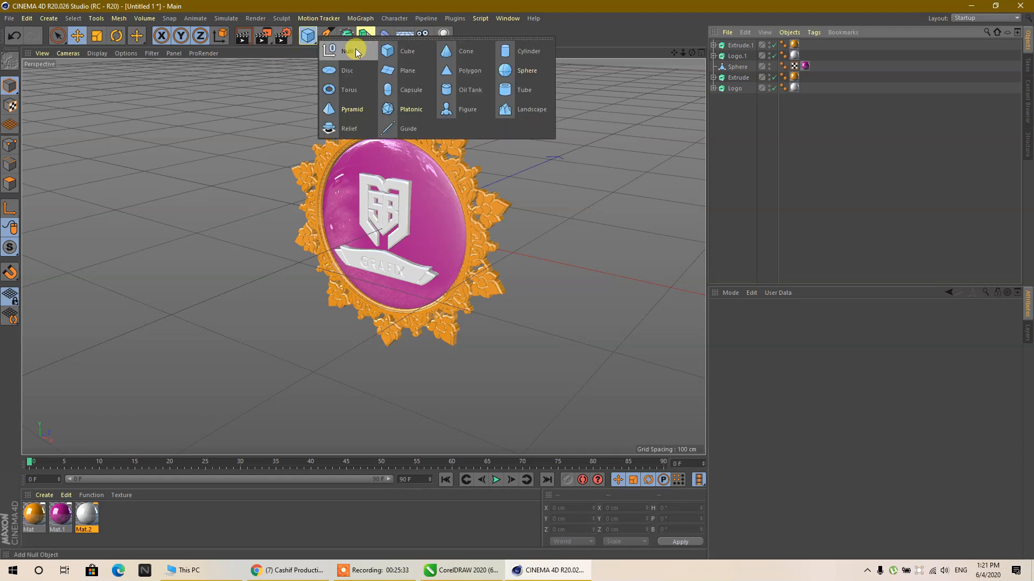
{"action": "left_click", "coordinate": [355, 50]}
{"action": "left_click", "coordinate": [308, 35]}
{"action": "left_click", "coordinate": [343, 51]}
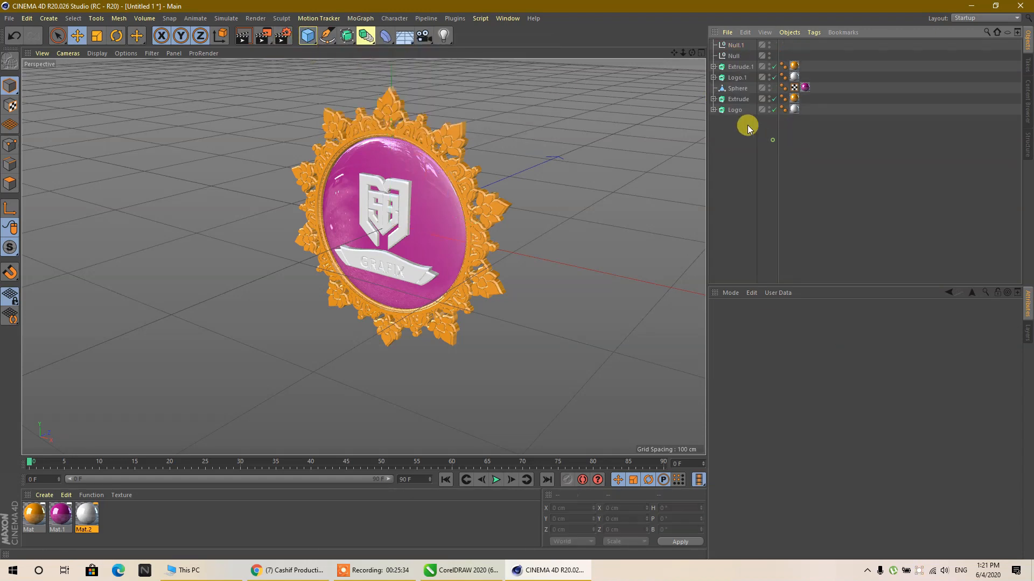
- Group both extruded logos and the sphere under the null named Null
{"action": "left_click", "coordinate": [405, 209]}
{"action": "left_click", "coordinate": [428, 205]}
{"action": "left_click", "coordinate": [753, 157]}
{"action": "left_click", "coordinate": [737, 110]}
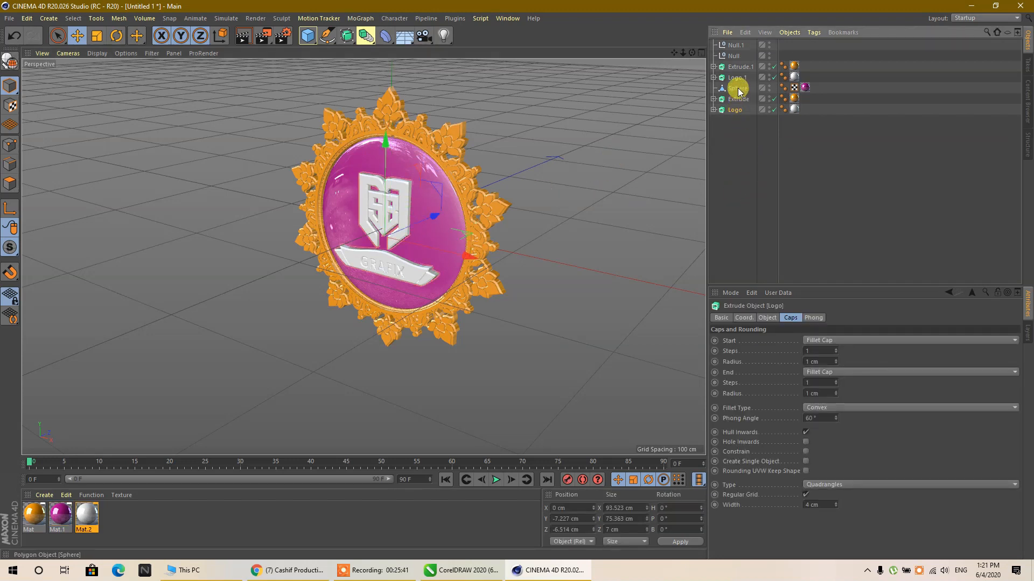
{"action": "left_click", "coordinate": [713, 78]}
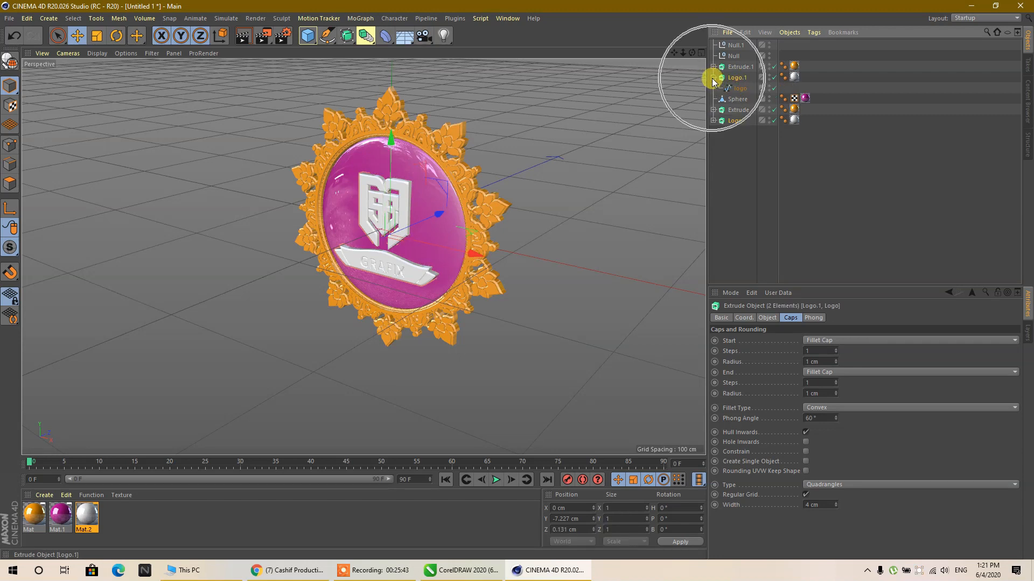
{"action": "left_click", "coordinate": [713, 78]}
{"action": "left_click", "coordinate": [736, 77], "text": "ctrl"}
{"action": "left_click", "coordinate": [735, 109]}
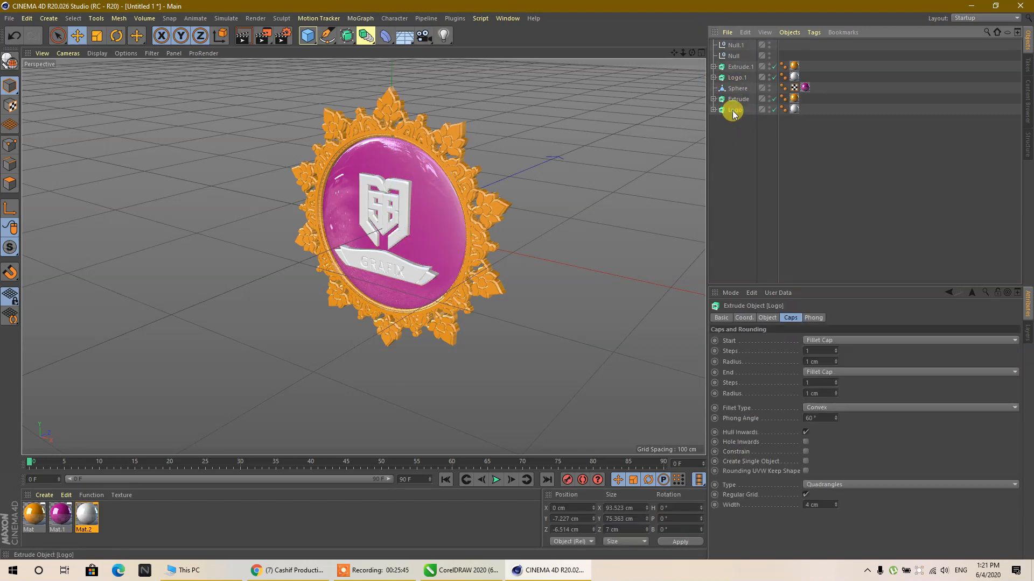
{"action": "left_click", "coordinate": [737, 88], "text": "ctrl"}
{"action": "left_click", "coordinate": [737, 79], "text": "ctrl"}
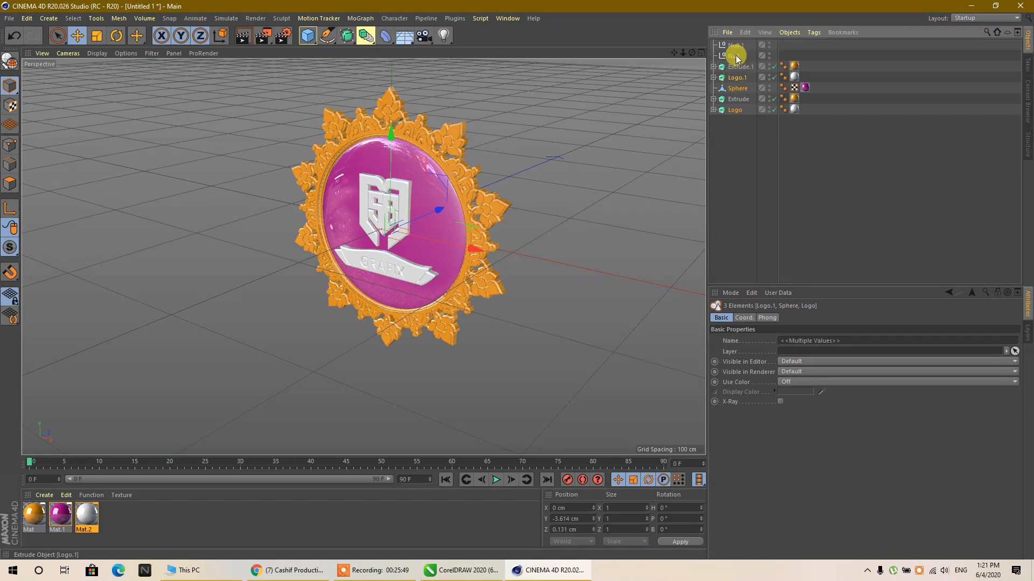
{"action": "left_click_drag", "start_coordinate": [736, 58], "coordinate": [737, 59]}
{"action": "left_click", "coordinate": [713, 57]}
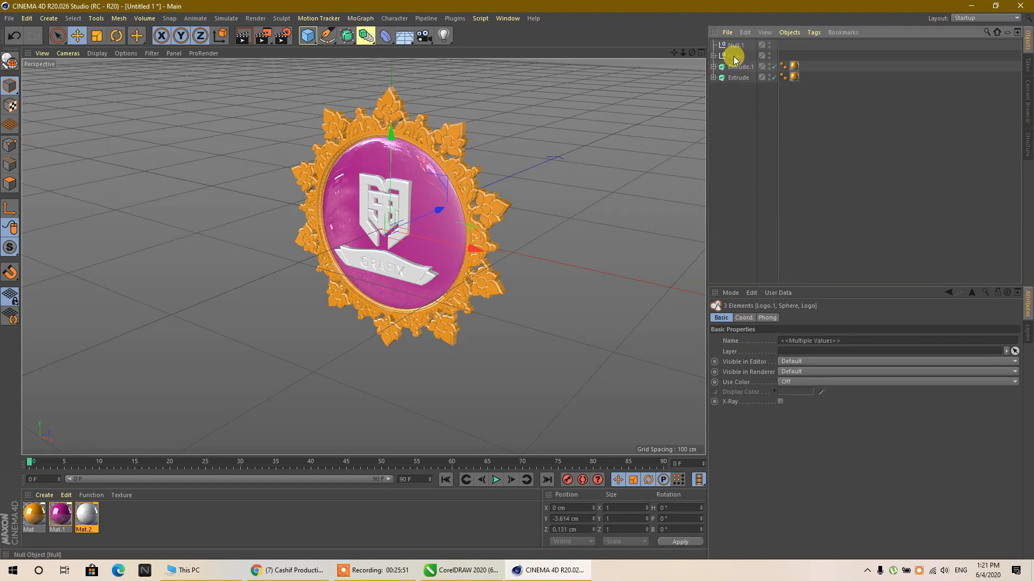
{"action": "left_click", "coordinate": [770, 54]}
{"action": "left_click", "coordinate": [770, 55]}
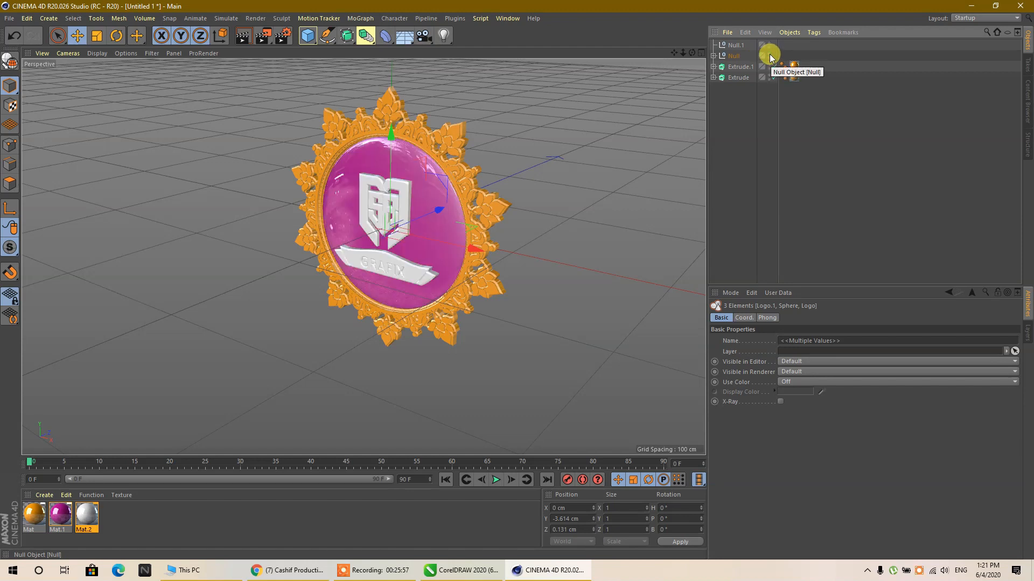
- Group the two ornament extrudes under Null.1 and rename that null Out
{"action": "left_click", "coordinate": [740, 79]}
{"action": "left_click", "coordinate": [743, 67]}
{"action": "left_click_drag", "start_coordinate": [744, 89], "coordinate": [741, 50]}
{"action": "double_click", "coordinate": [733, 46]}
{"action": "type", "text": "OL"}
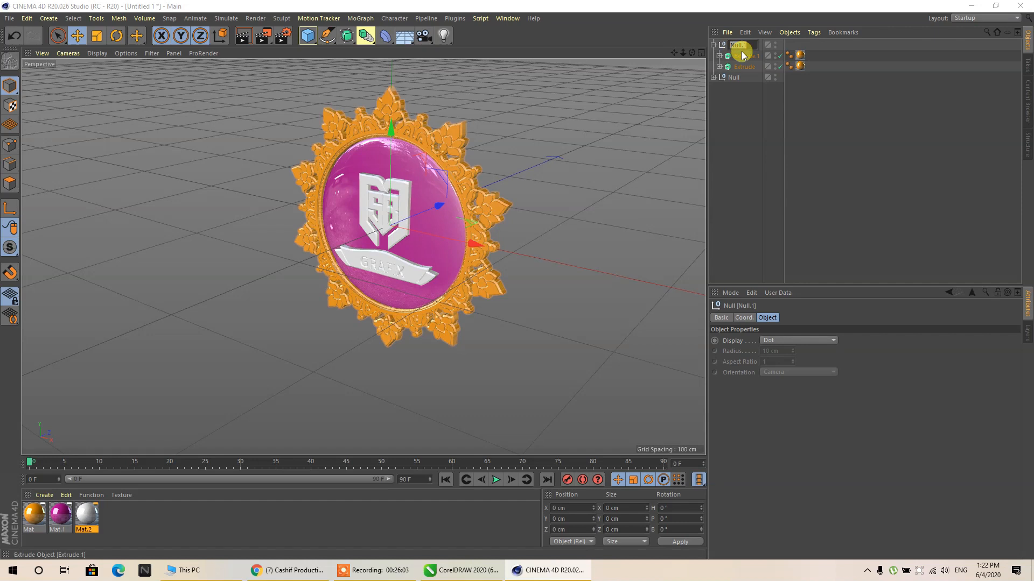
{"action": "type", "text": "t"}
{"action": "key", "text": "Return"}
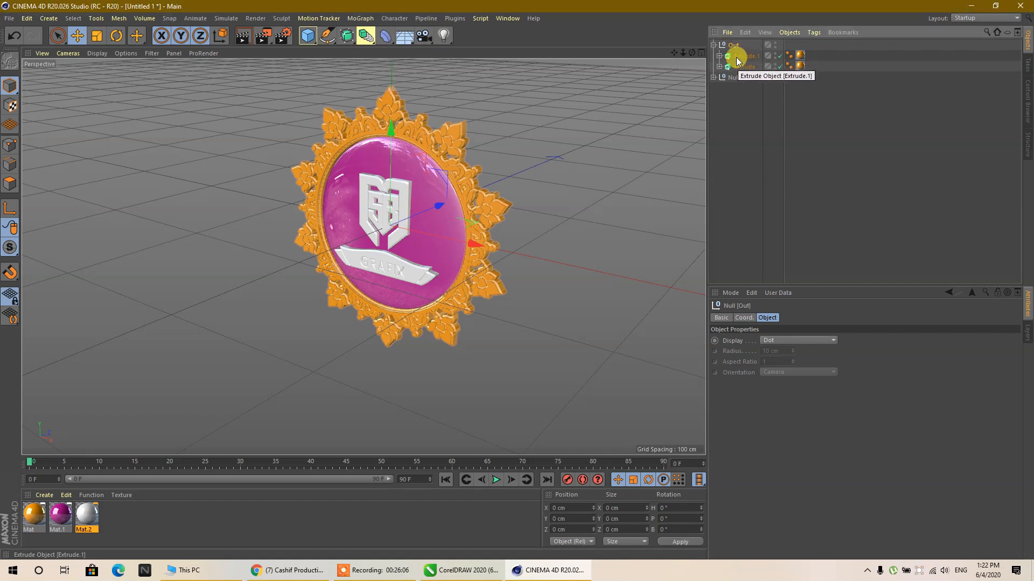
- Collapse the Out group and rename the null holding the logos and sphere IN
{"action": "left_click", "coordinate": [712, 46]}
{"action": "double_click", "coordinate": [730, 56]}
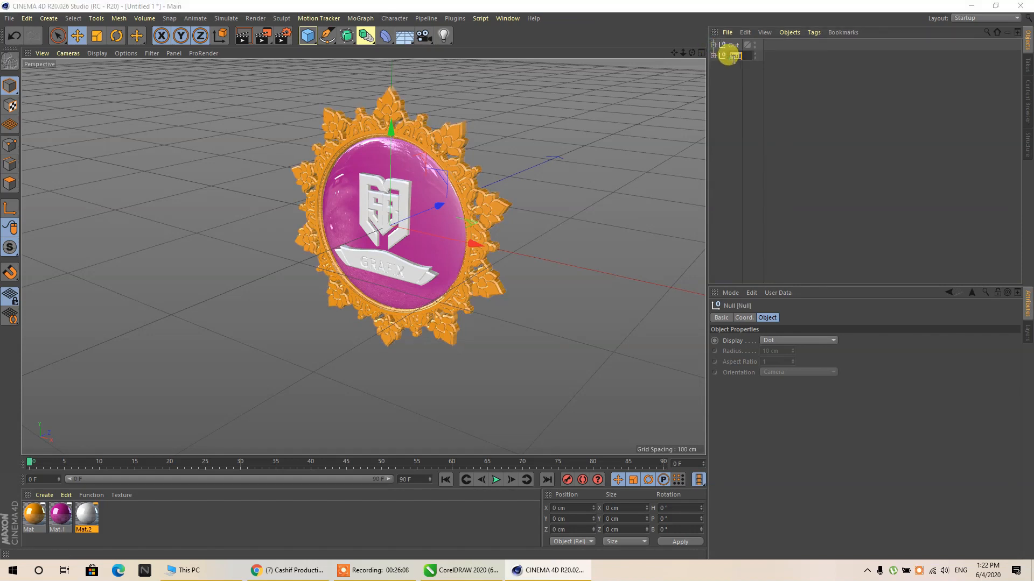
{"action": "type", "text": "IN"}
{"action": "key", "text": "Return"}
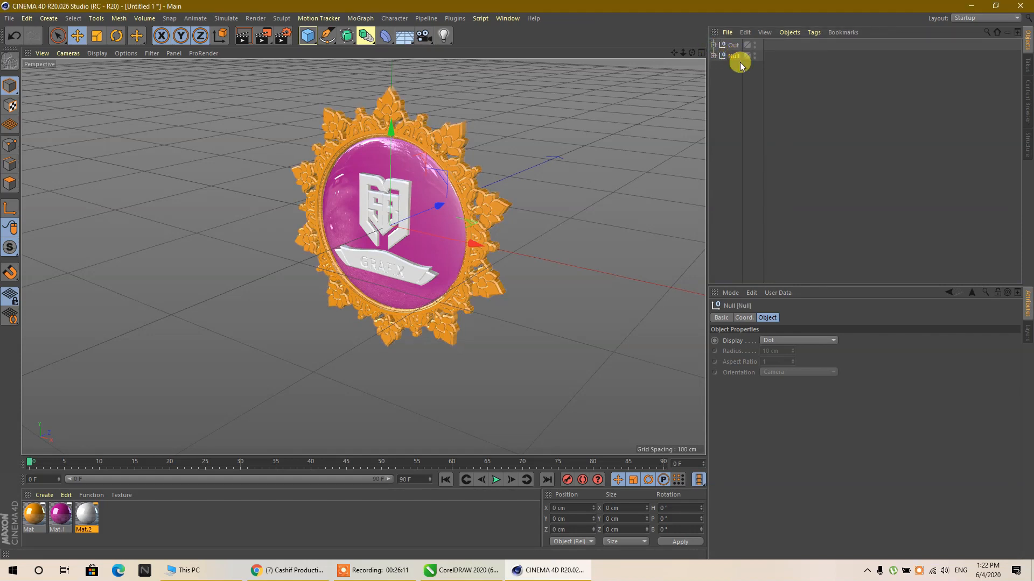
{"action": "left_click", "coordinate": [752, 105]}
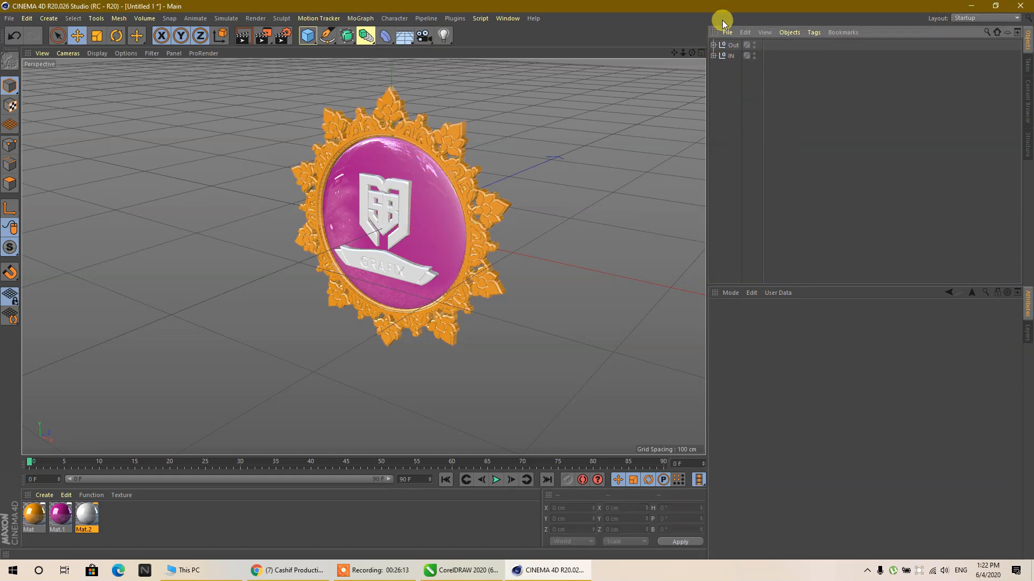
- Add a plane as a backdrop behind the emblem and set its orientation to -Z
{"action": "mouse_move", "coordinate": [691, 52]}
{"action": "left_mouse_down"}
{"action": "mouse_move", "coordinate": [669, 42]}
{"action": "mouse_move", "coordinate": [683, 64]}
{"action": "mouse_move", "coordinate": [676, 84]}
{"action": "mouse_move", "coordinate": [685, 37]}
{"action": "mouse_move", "coordinate": [700, 49]}
{"action": "mouse_move", "coordinate": [676, 73]}
{"action": "mouse_move", "coordinate": [687, 55]}
{"action": "mouse_move", "coordinate": [673, 55]}
{"action": "left_mouse_up"}
{"action": "scroll", "coordinate": [390, 85], "scroll_direction": "up", "scroll_amount": 3}
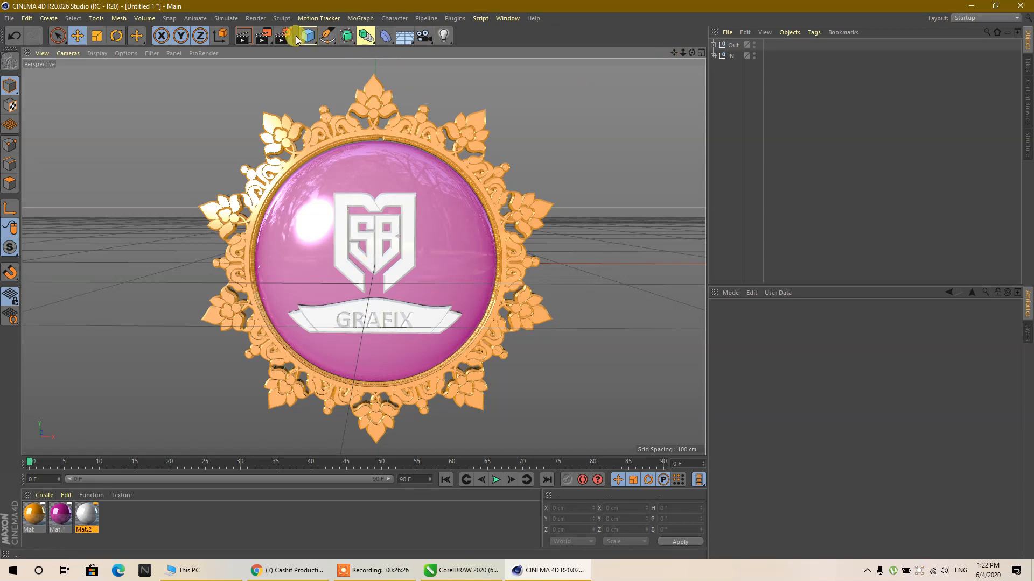
{"action": "left_click_drag", "start_coordinate": [297, 40], "coordinate": [408, 62]}
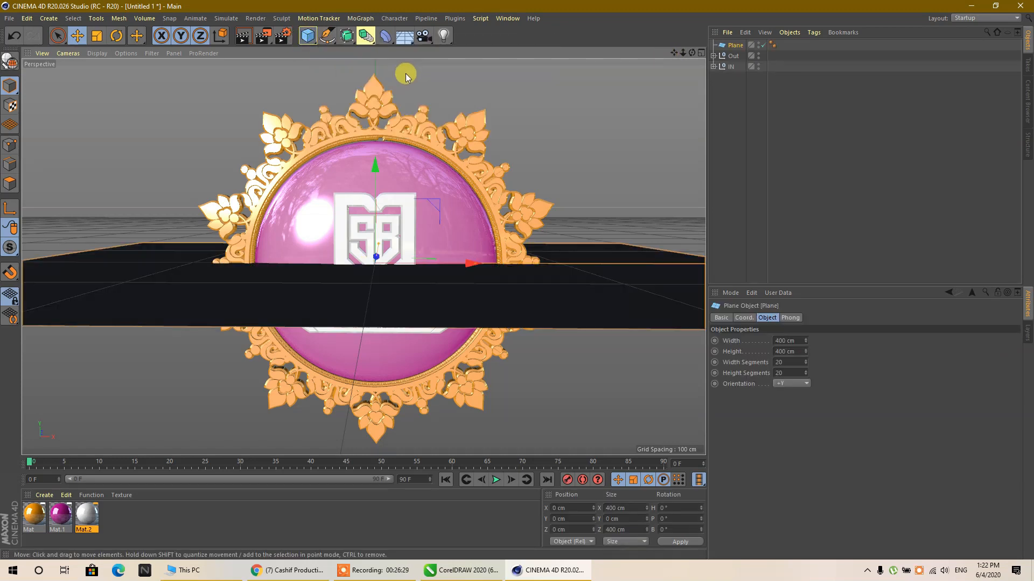
{"action": "left_click", "coordinate": [791, 383]}
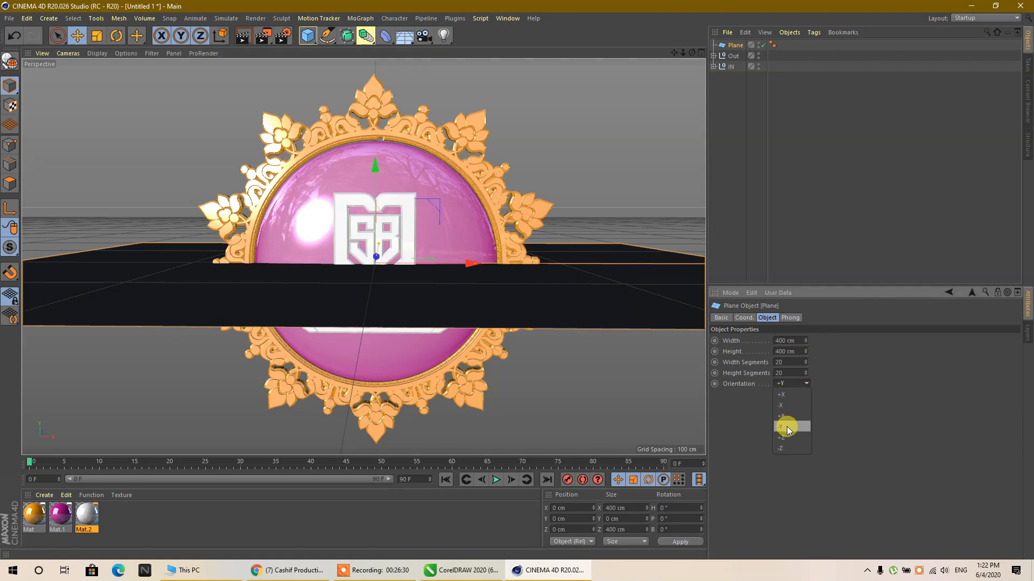
{"action": "left_click", "coordinate": [780, 448]}
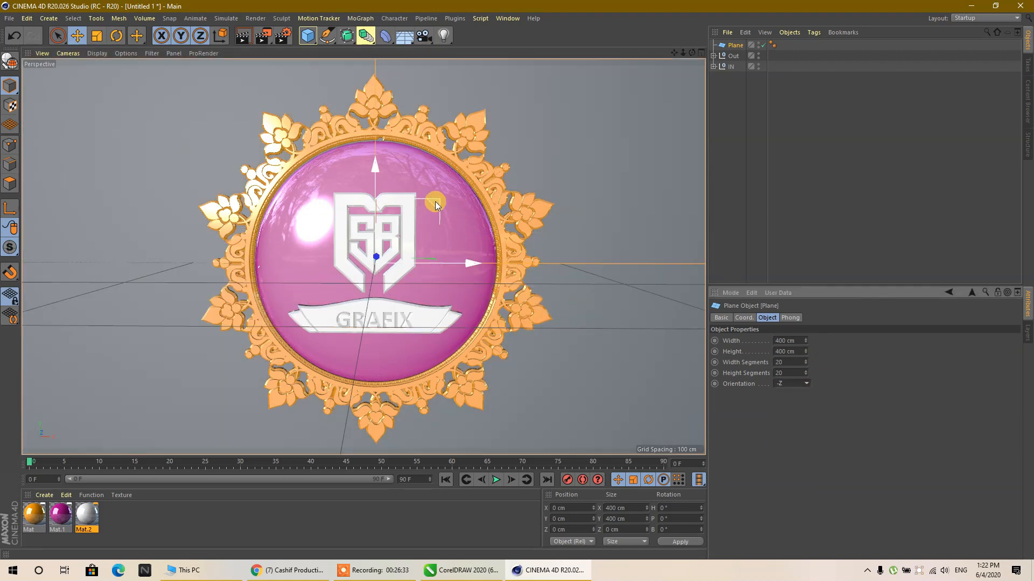
- Create a new material and set its color to blue with H 231°, S 87% and V 100%
{"action": "double_click", "coordinate": [200, 525]}
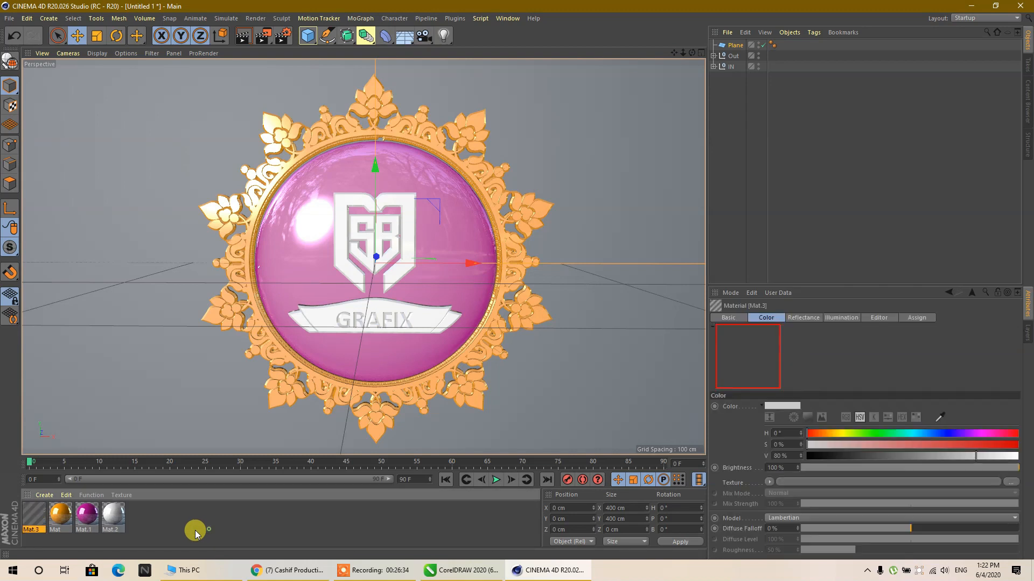
{"action": "double_click", "coordinate": [35, 516]}
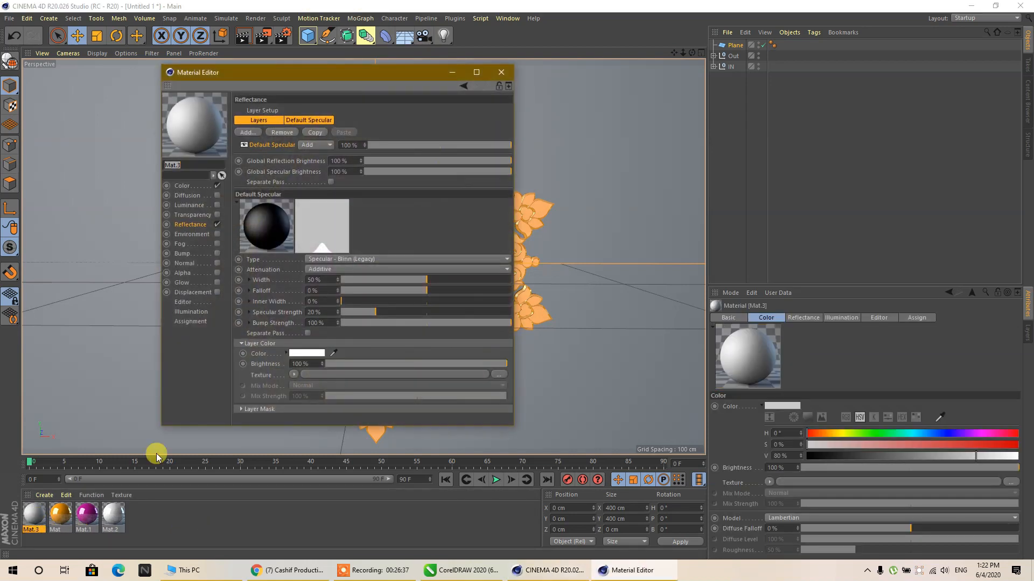
{"action": "left_click", "coordinate": [500, 72]}
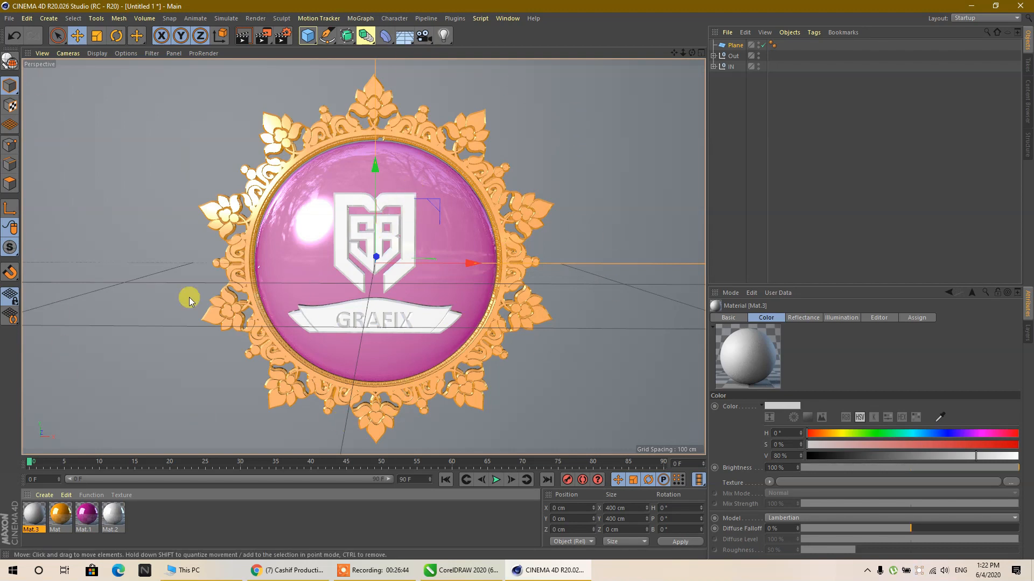
{"action": "double_click", "coordinate": [39, 515]}
{"action": "left_click", "coordinate": [189, 185]}
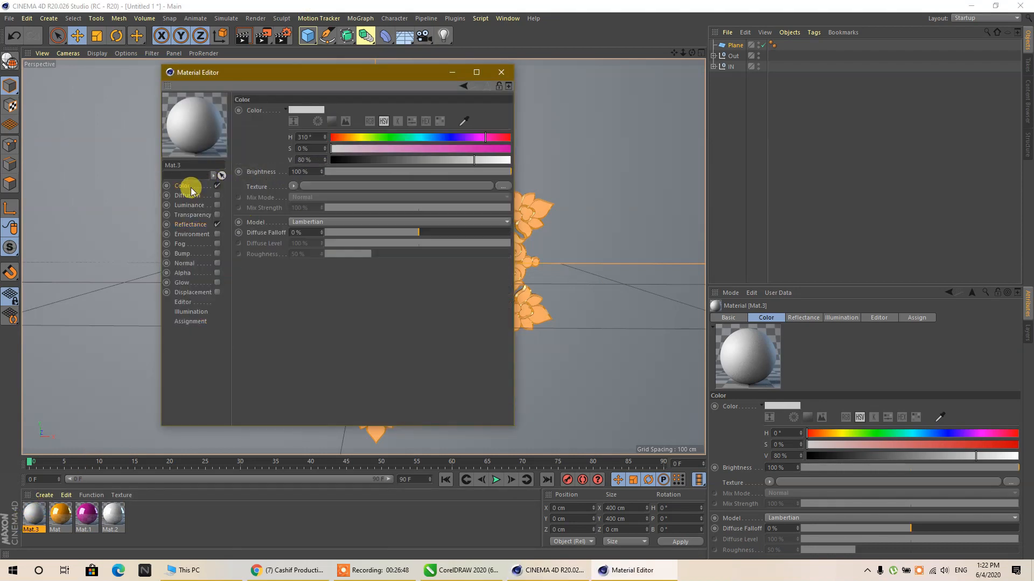
{"action": "left_click", "coordinate": [434, 137]}
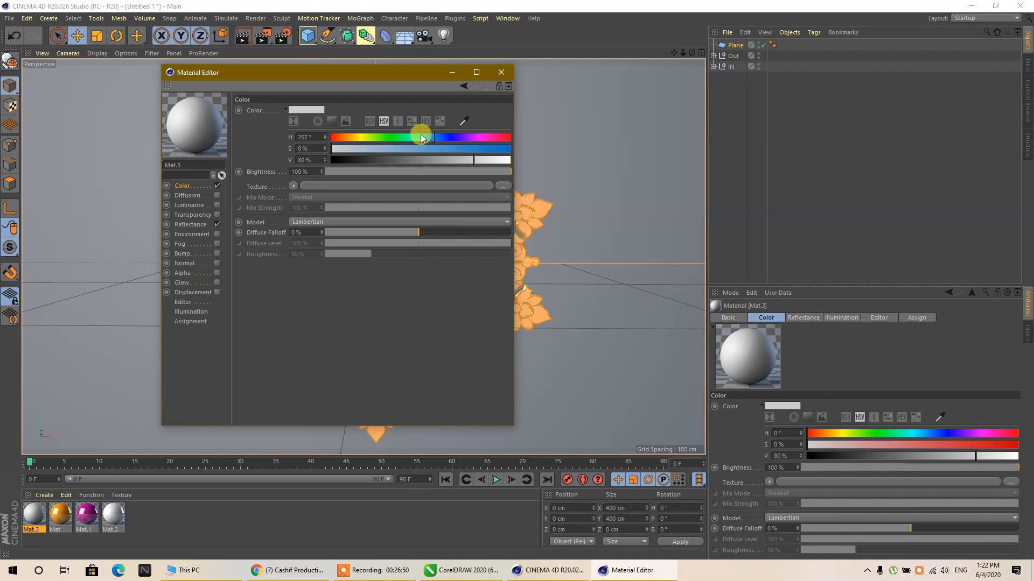
{"action": "left_click_drag", "start_coordinate": [386, 134], "coordinate": [487, 150]}
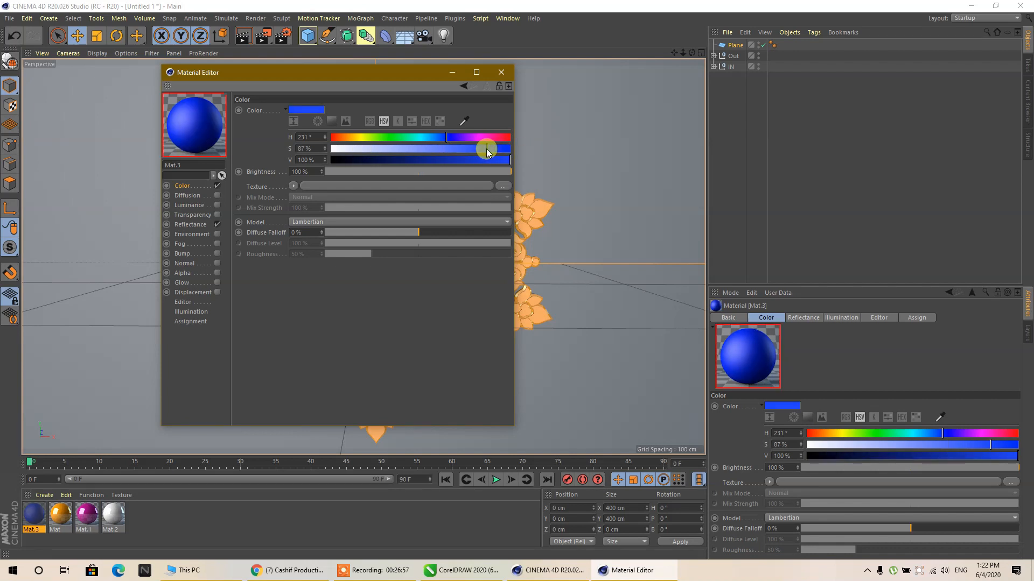
- Disable reflectance on the blue material and apply it to the backdrop plane
{"action": "left_click", "coordinate": [215, 229]}
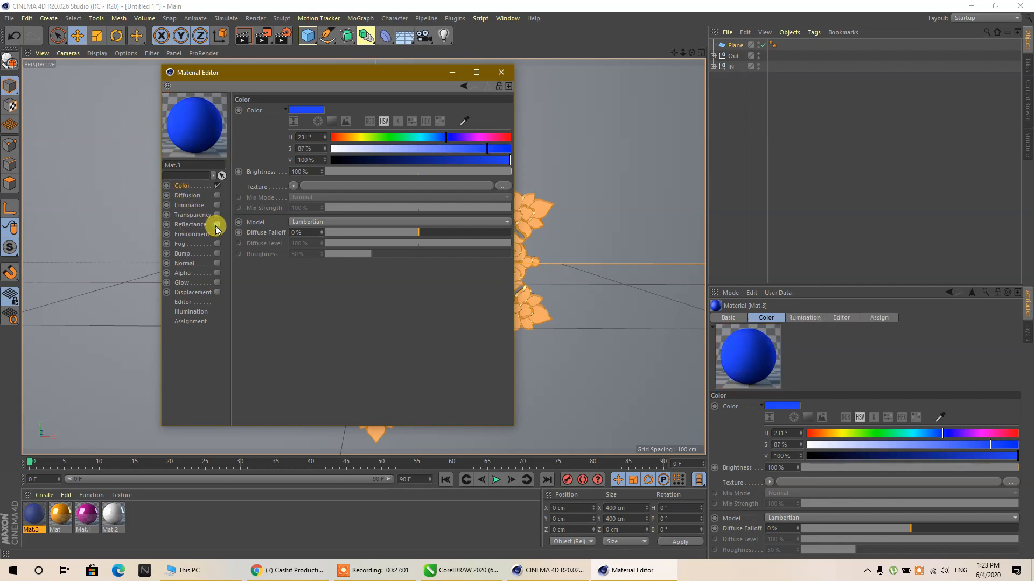
{"action": "left_click", "coordinate": [501, 72]}
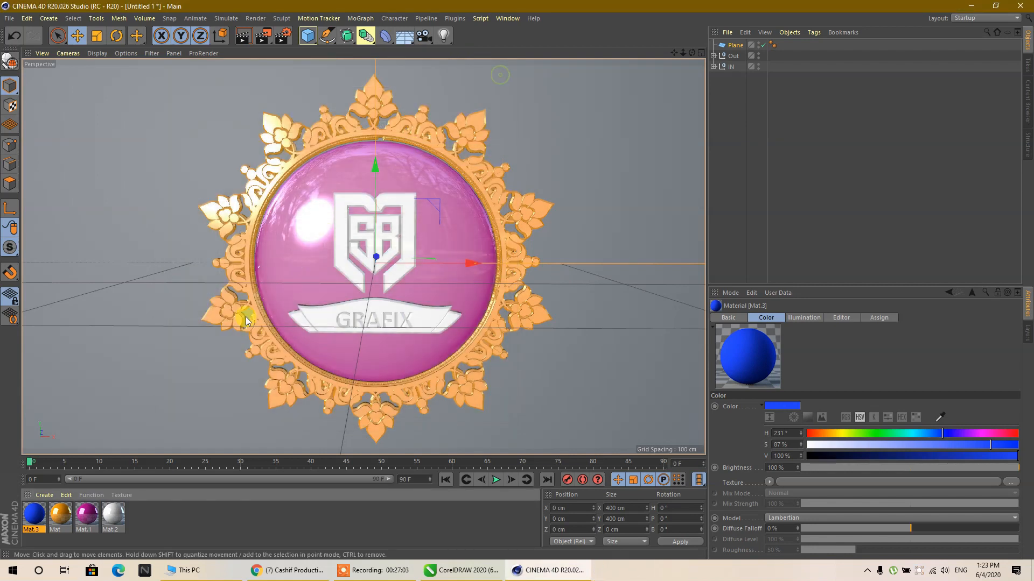
{"action": "left_click_drag", "start_coordinate": [130, 344], "coordinate": [183, 184]}
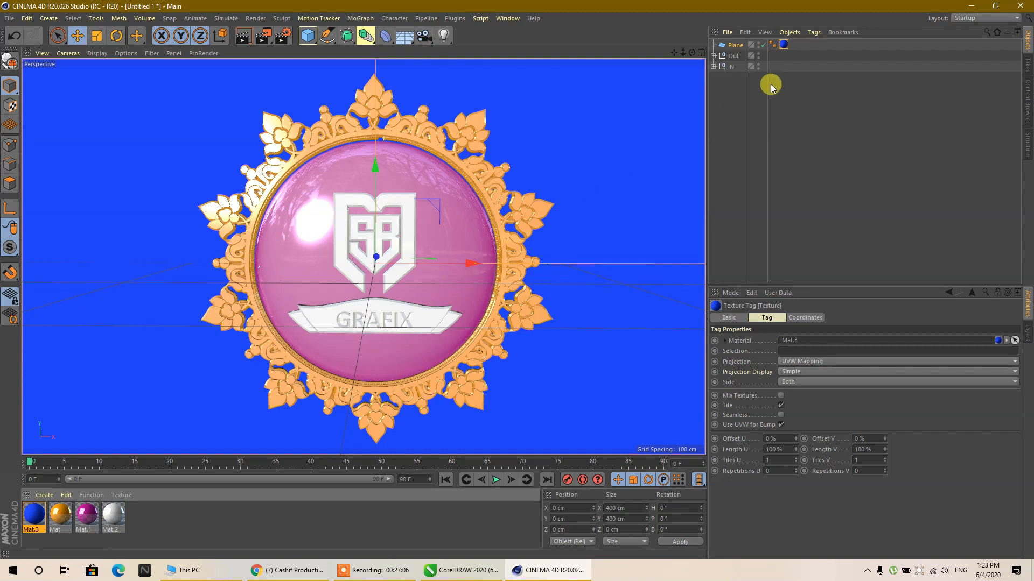
- Set rotation keyframes for the Out null at frame 0 with R.B at 0°
{"action": "left_click", "coordinate": [739, 56]}
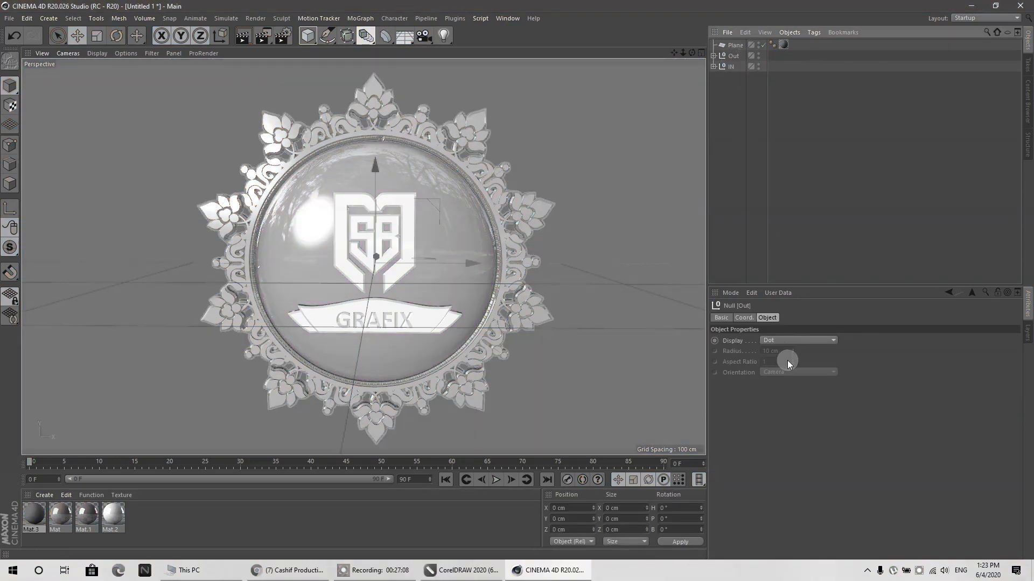
{"action": "left_click", "coordinate": [744, 318]}
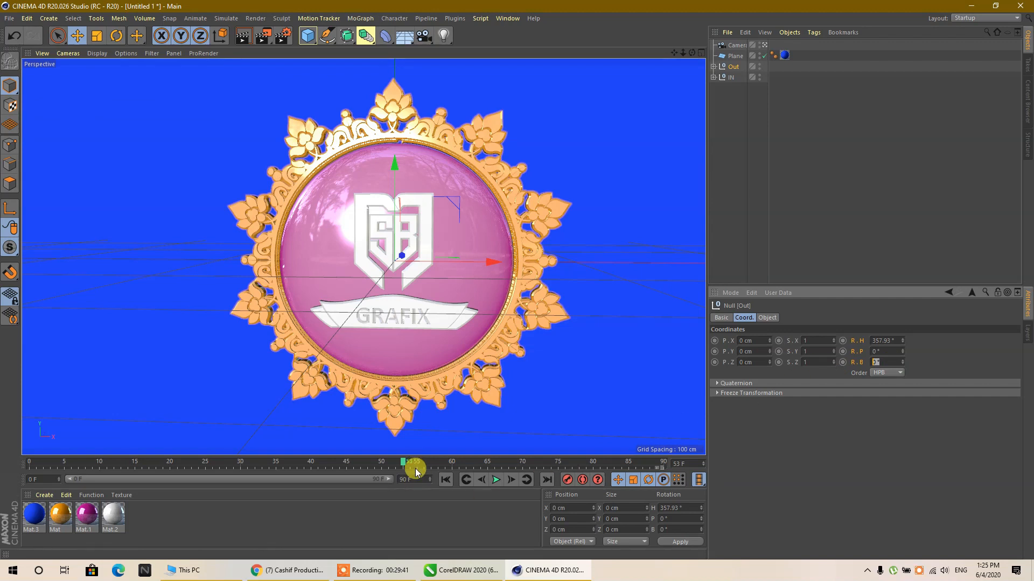
{"action": "left_click", "coordinate": [402, 465]}
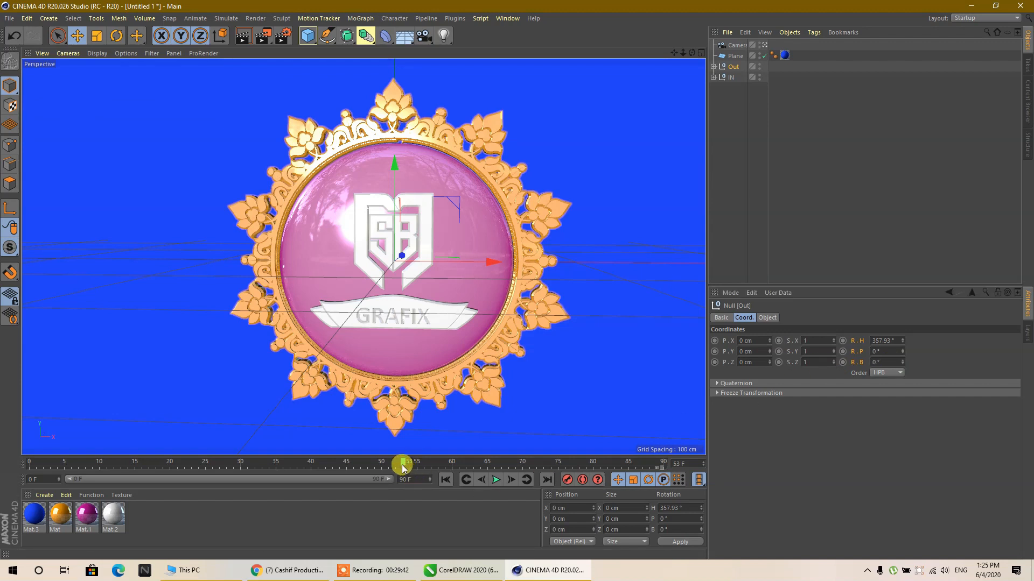
{"action": "left_click_drag", "start_coordinate": [402, 466], "coordinate": [41, 468]}
{"action": "left_click", "coordinate": [883, 362]}
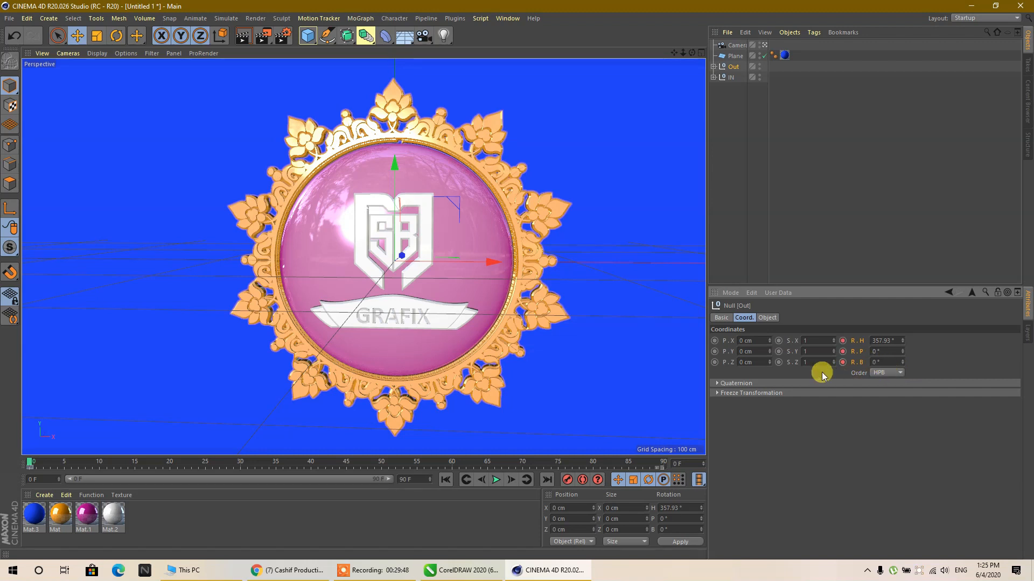
{"action": "left_click", "coordinate": [843, 352]}
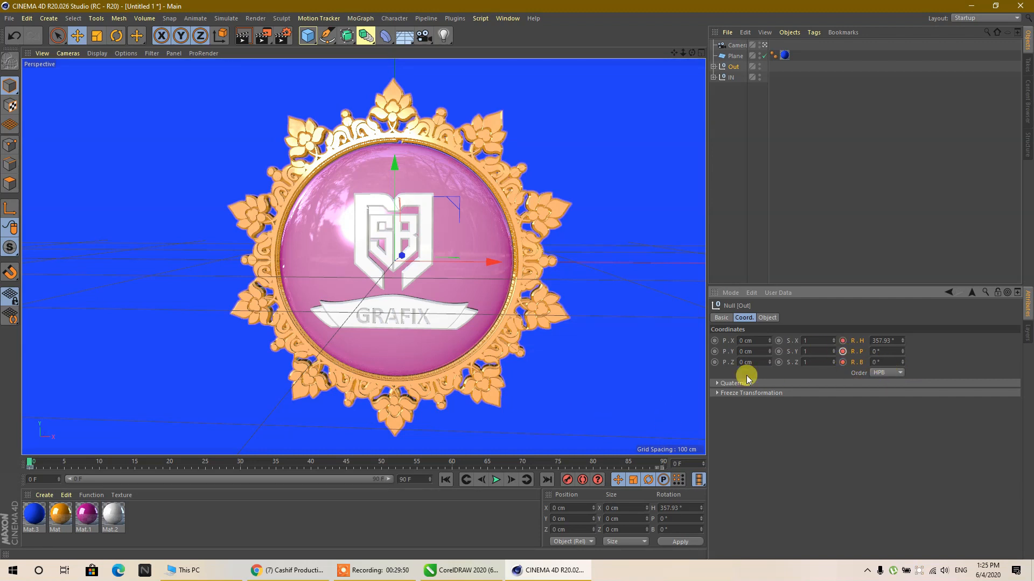
- Keyframe the Out null's R.B rotation at 360° on frame 90 and play the animation
{"action": "left_click_drag", "start_coordinate": [31, 464], "coordinate": [700, 461]}
{"action": "left_click", "coordinate": [897, 362]}
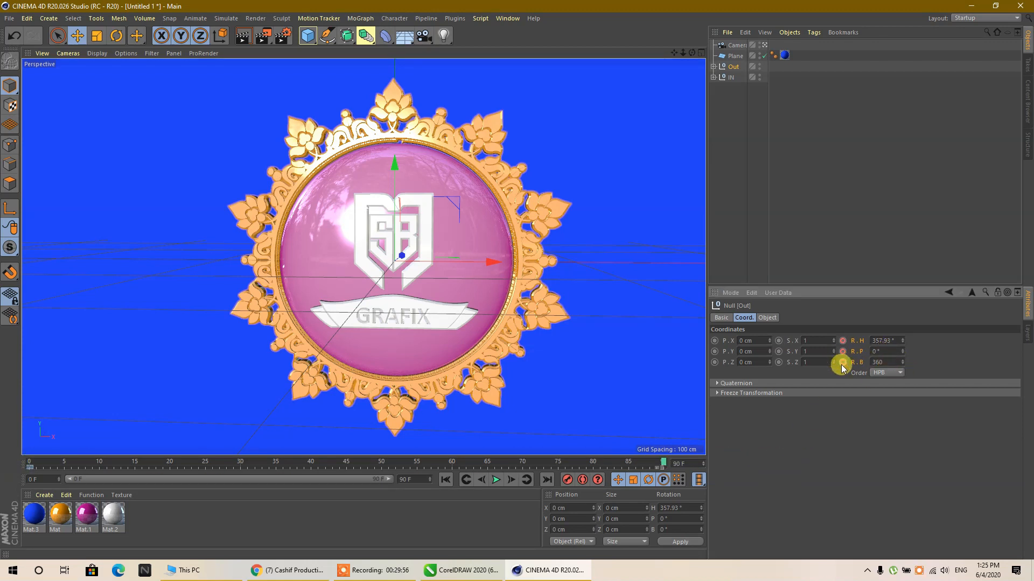
{"action": "left_click", "coordinate": [842, 364]}
{"action": "left_click", "coordinate": [496, 480]}
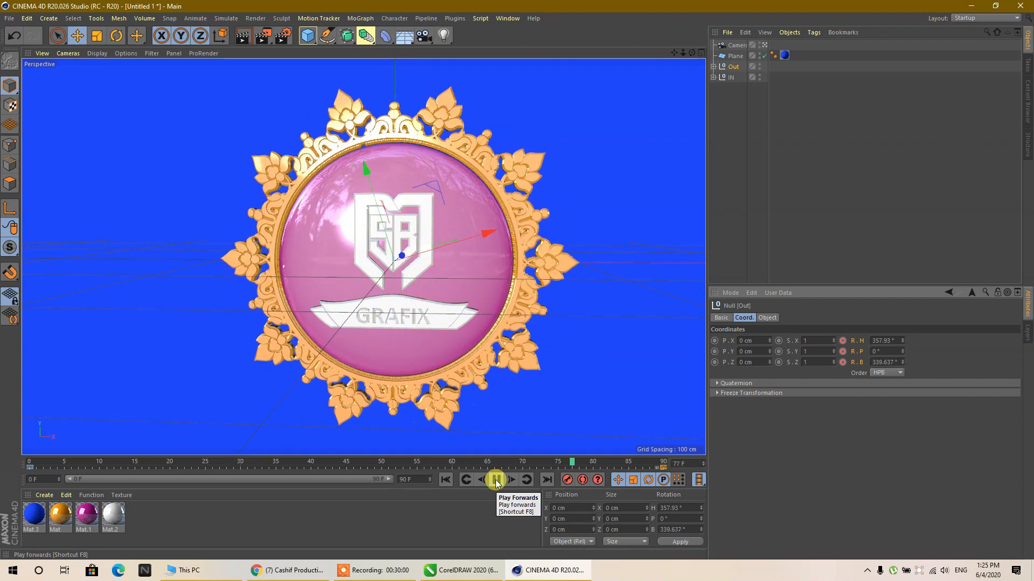
- Stop playback and set rotation keyframes for the IN null at frame 0 with all angles at 0°
{"action": "left_click", "coordinate": [496, 480]}
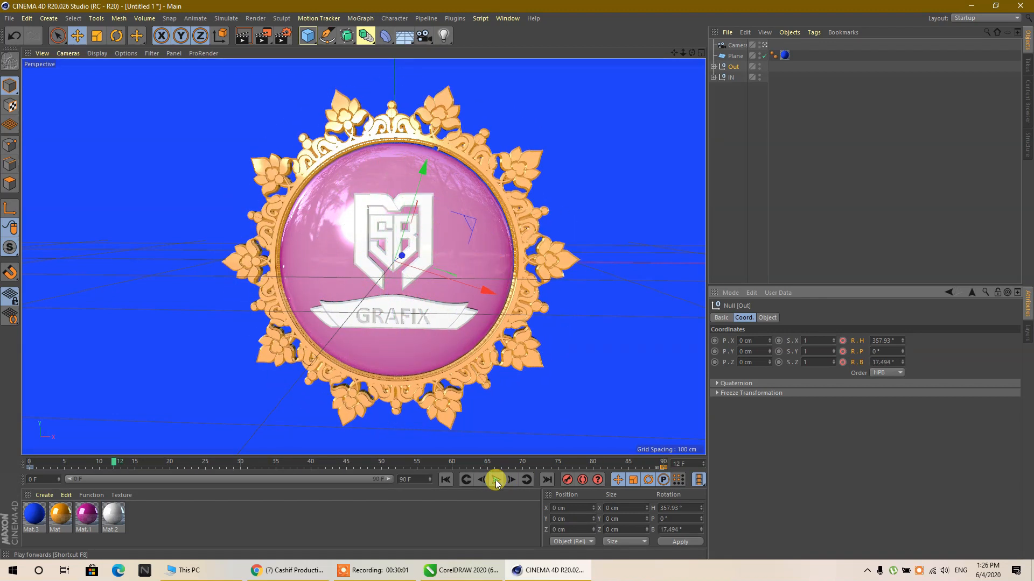
{"action": "left_click", "coordinate": [727, 77]}
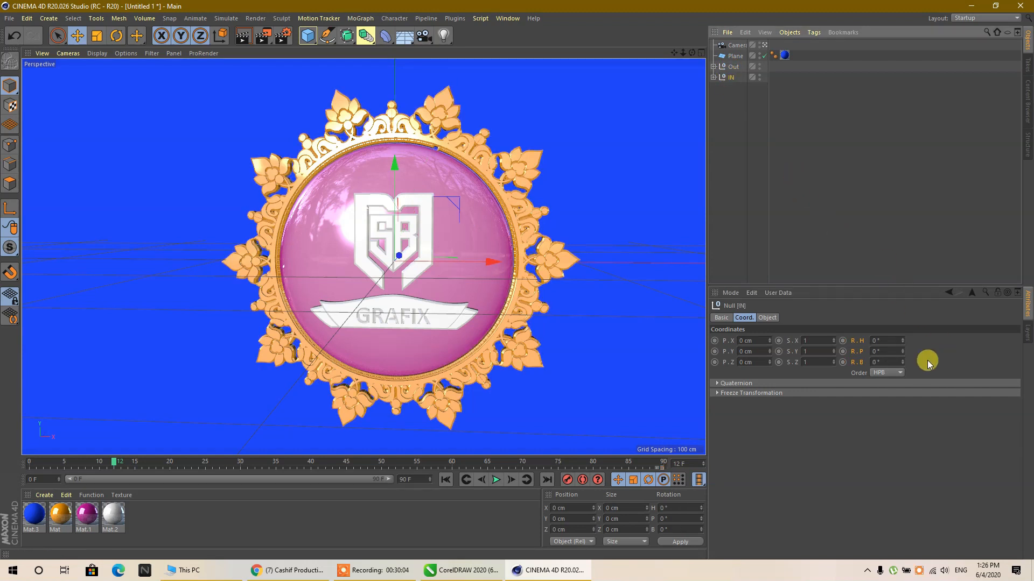
{"action": "left_click", "coordinate": [888, 339]}
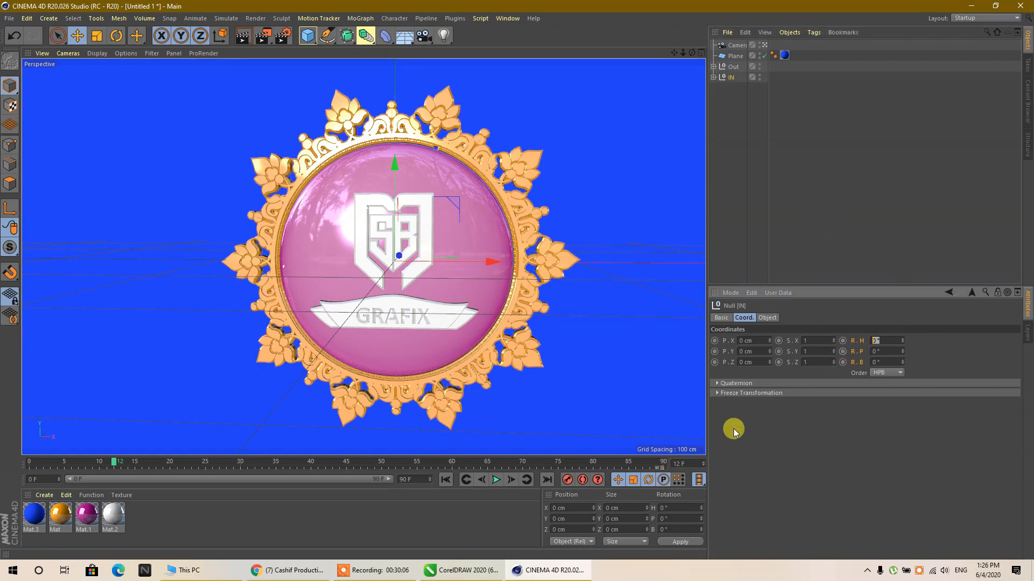
{"action": "left_click", "coordinate": [446, 480]}
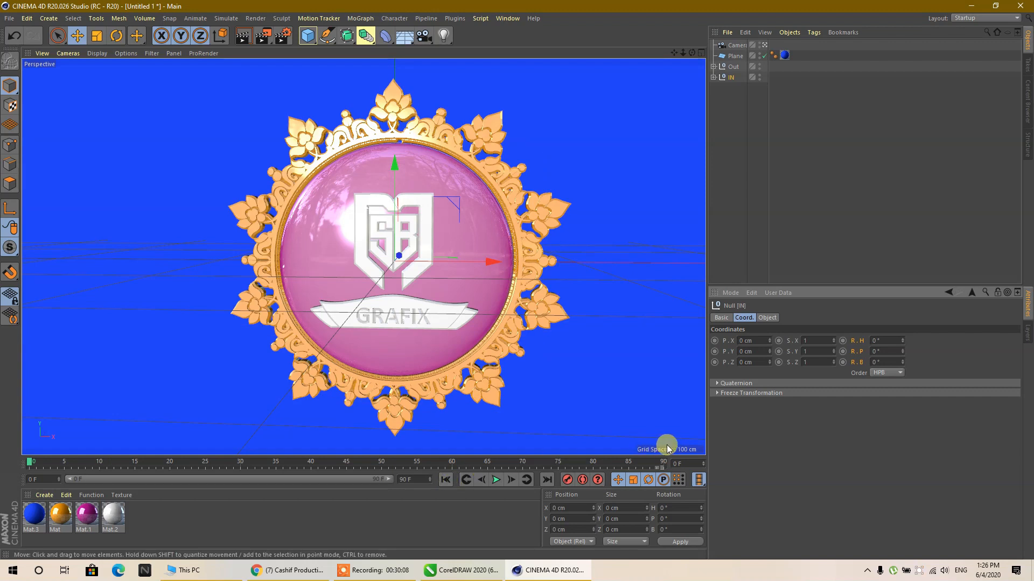
{"action": "left_click", "coordinate": [842, 341], "text": "ctrl"}
- Keyframe the IN null's R.H rotation at 360° on frame 90, then play the animation and stop it
{"action": "left_click_drag", "start_coordinate": [567, 462], "coordinate": [718, 464]}
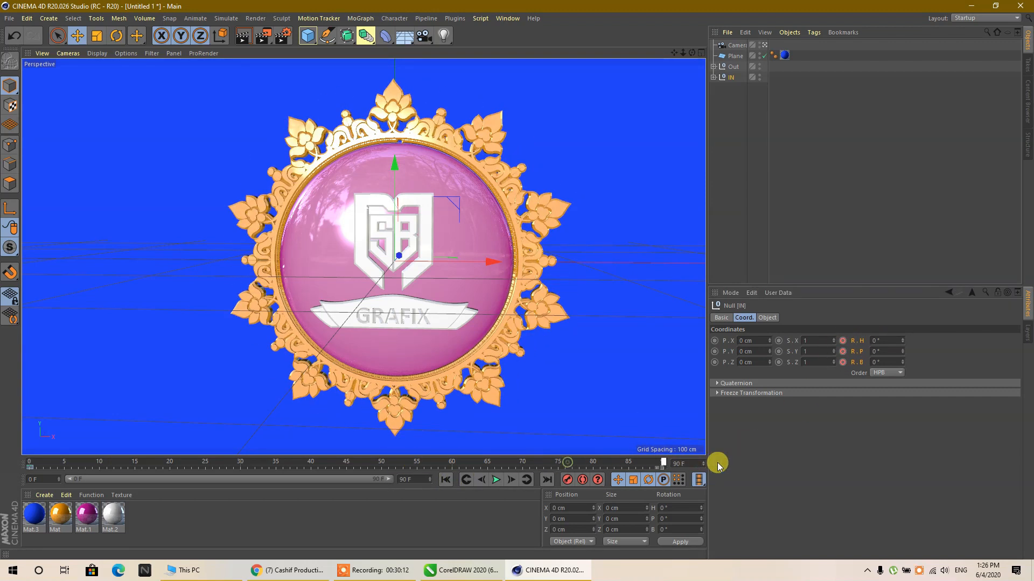
{"action": "left_click", "coordinate": [874, 341]}
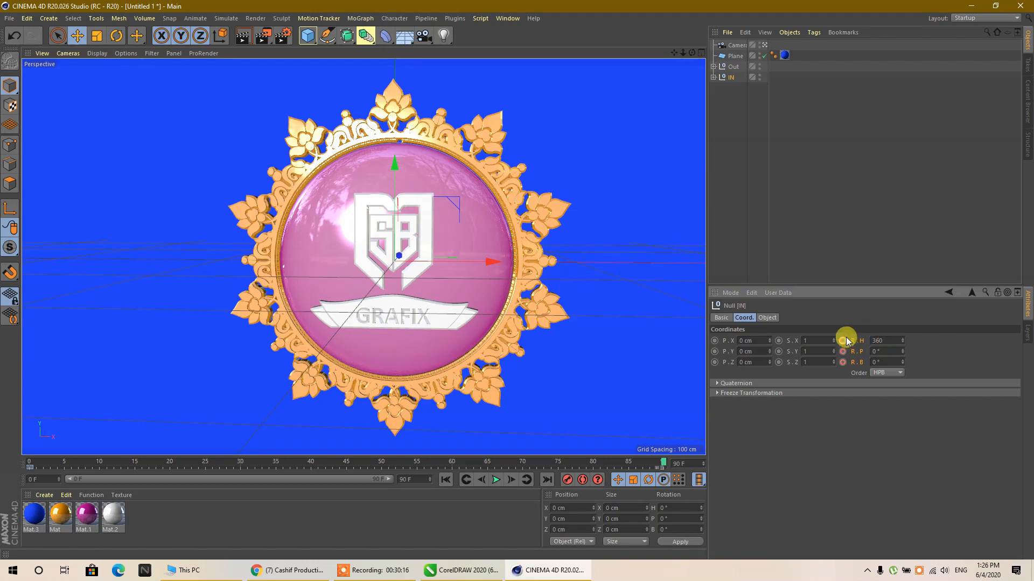
{"action": "left_click", "coordinate": [495, 480]}
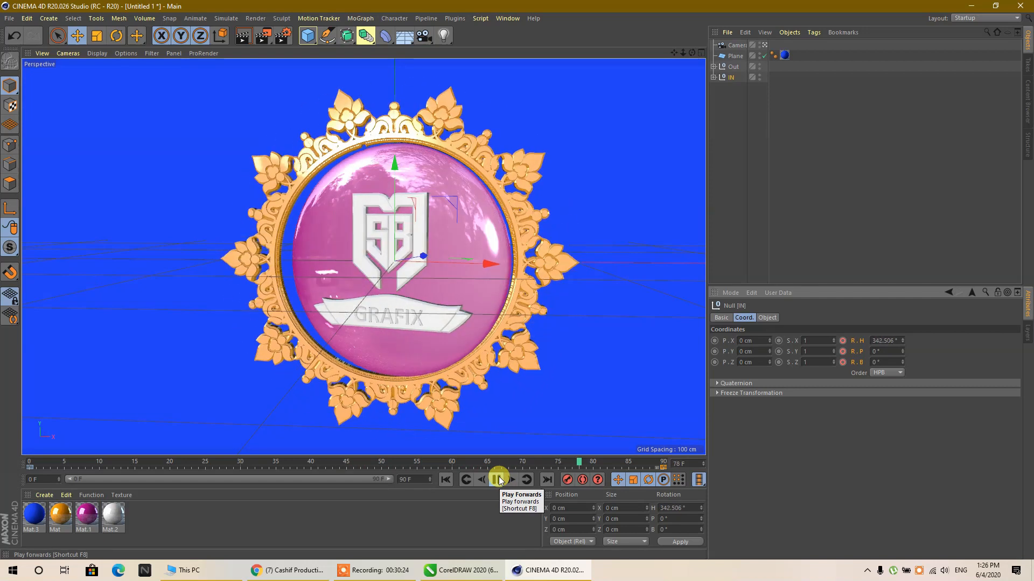
{"action": "left_click", "coordinate": [498, 478]}
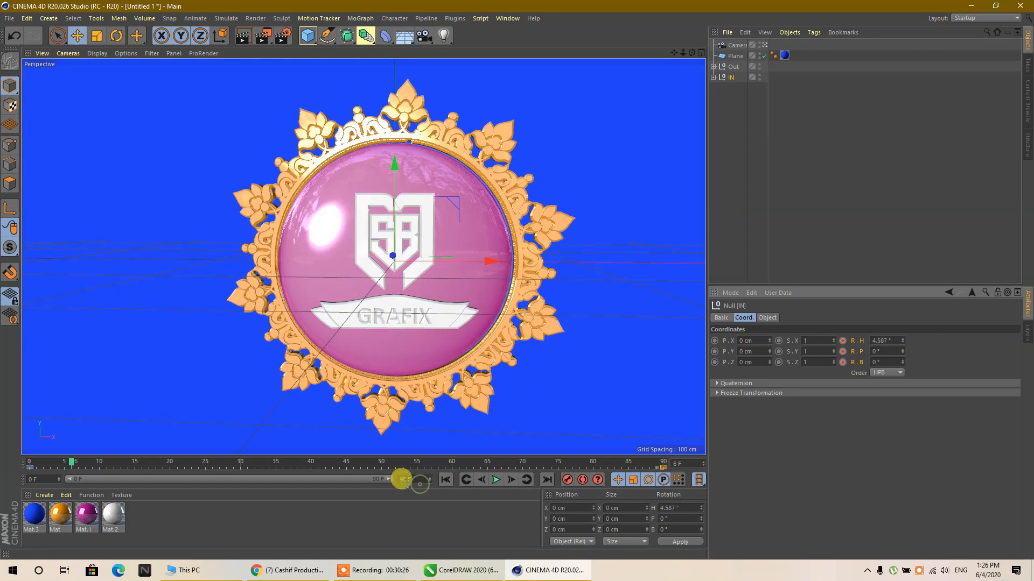
- Extend the animation length to 180 frames and expand the timeline range to the full duration
{"action": "left_click_drag", "start_coordinate": [415, 478], "coordinate": [382, 479]}
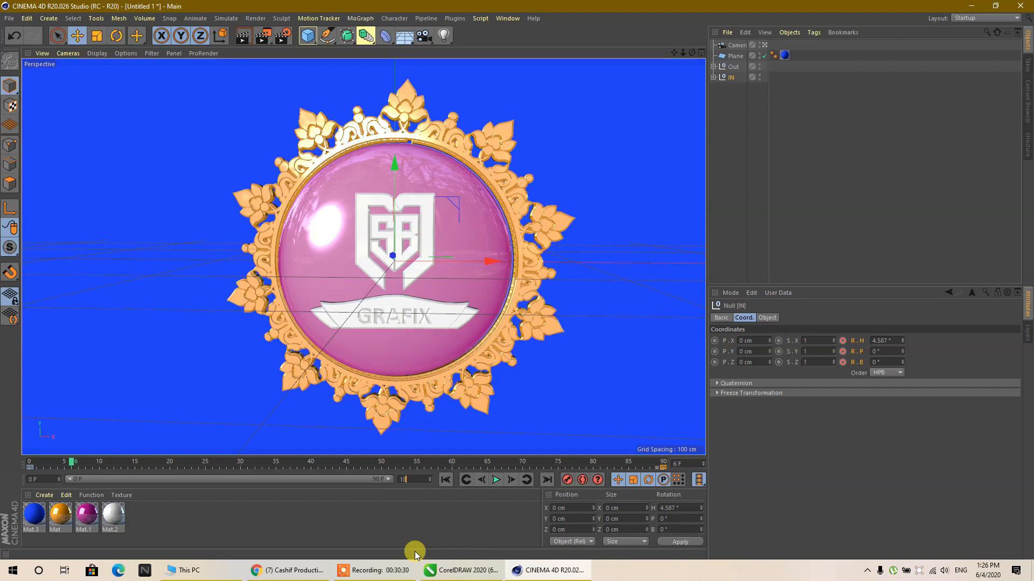
{"action": "double_click", "coordinate": [192, 480]}
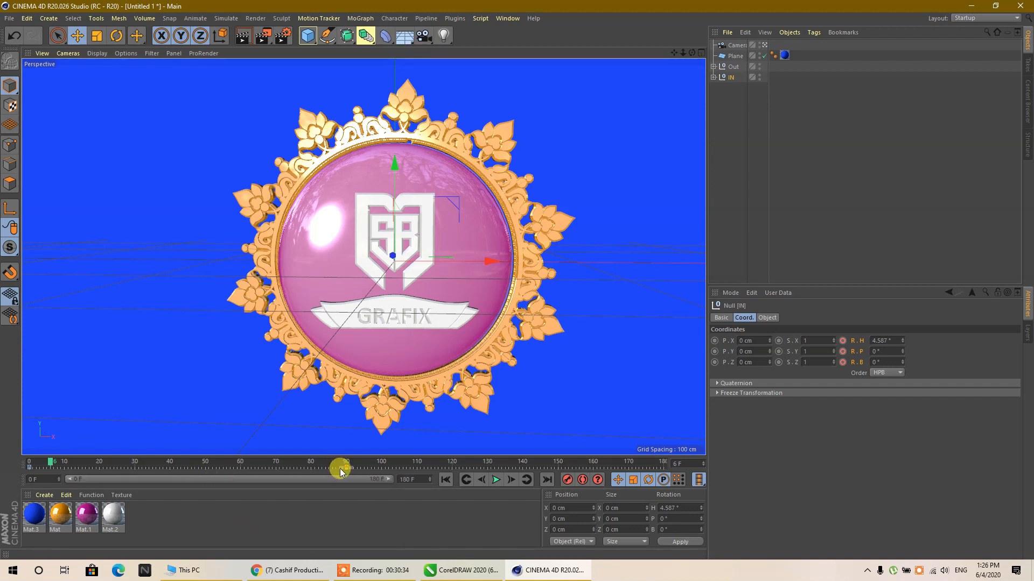
- Move the end rotation keyframes of the IN null to frame 169 and those of the Out null to frame 180
{"action": "left_click_drag", "start_coordinate": [345, 470], "coordinate": [626, 474]}
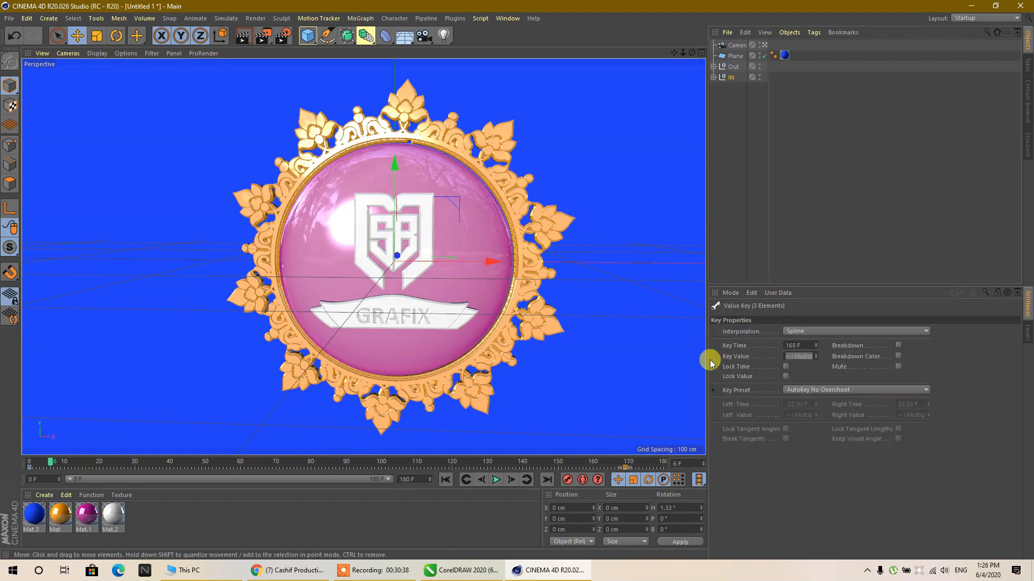
{"action": "left_click", "coordinate": [736, 67]}
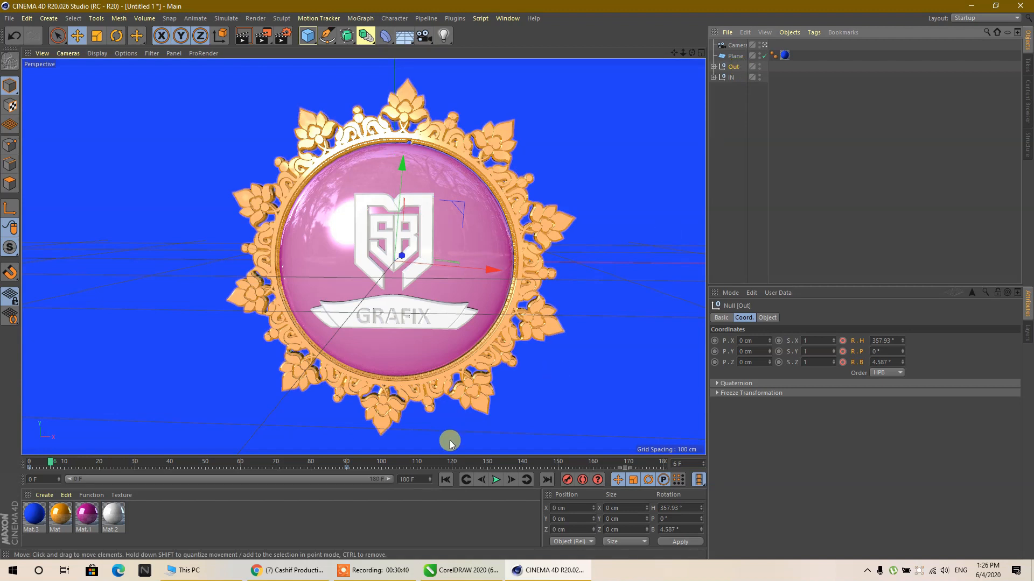
{"action": "left_click_drag", "start_coordinate": [346, 468], "coordinate": [663, 468]}
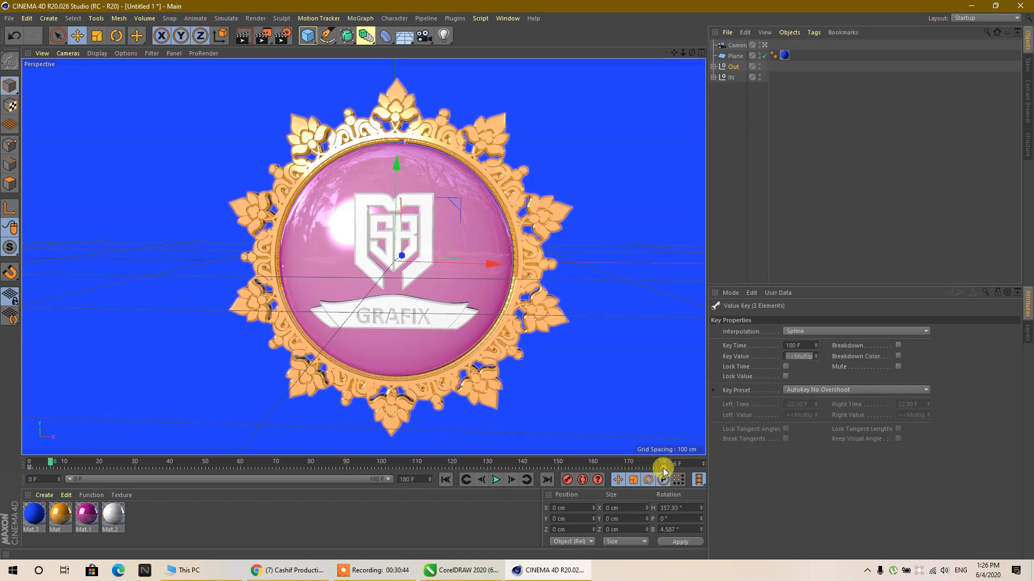
- Move the IN null's starting rotation keyframes to frame 20, preview the animation and stop playback
{"action": "left_click", "coordinate": [731, 77]}
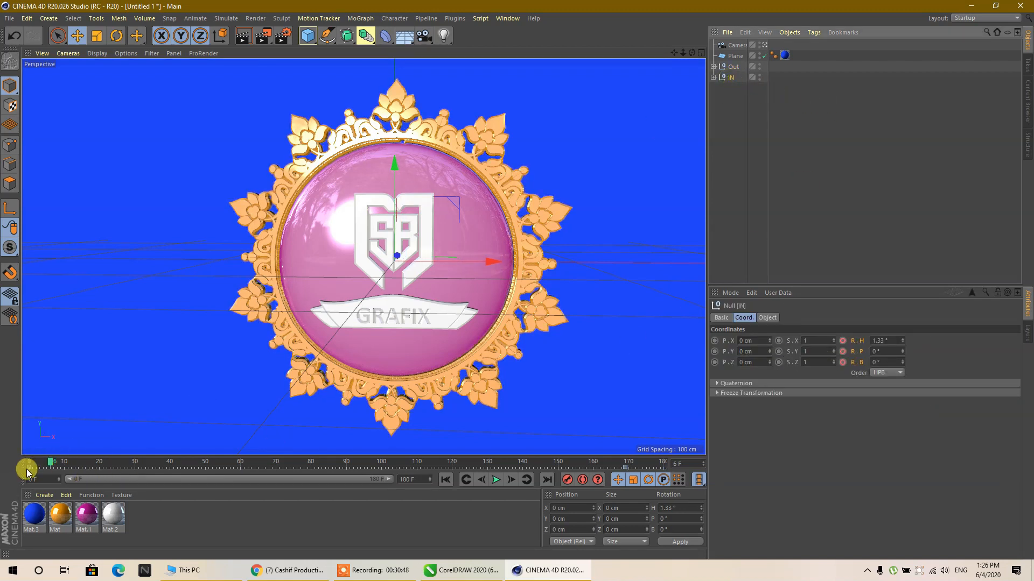
{"action": "left_click_drag", "start_coordinate": [27, 470], "coordinate": [104, 471]}
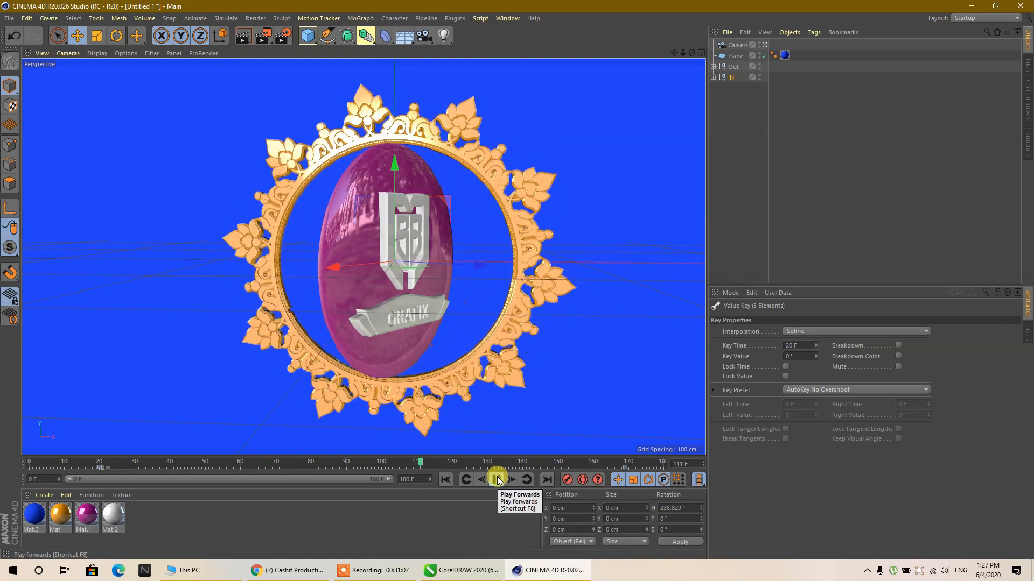
{"action": "left_click", "coordinate": [496, 479]}
{"action": "left_click", "coordinate": [355, 575]}
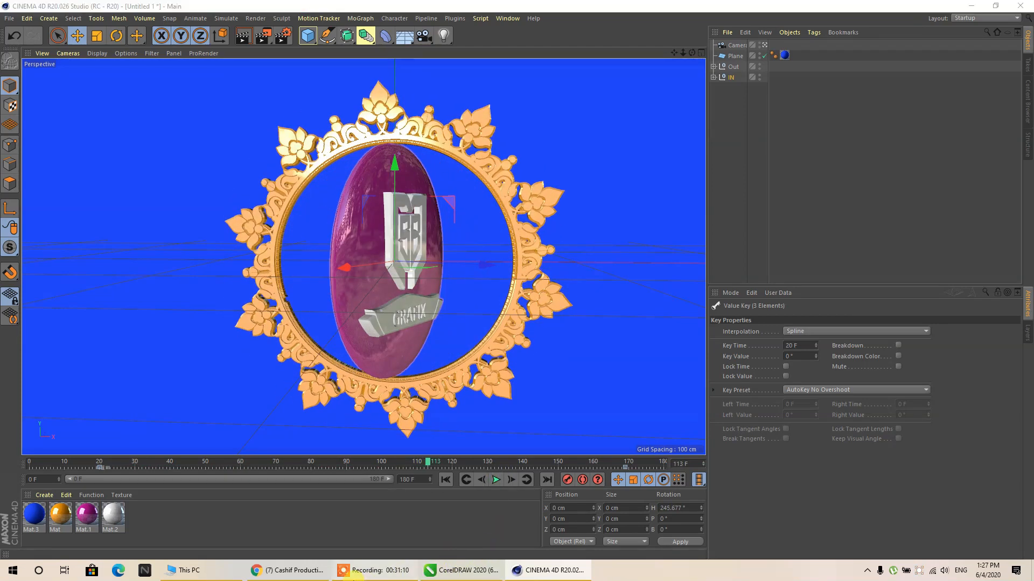
{"action": "left_click", "coordinate": [681, 555]}
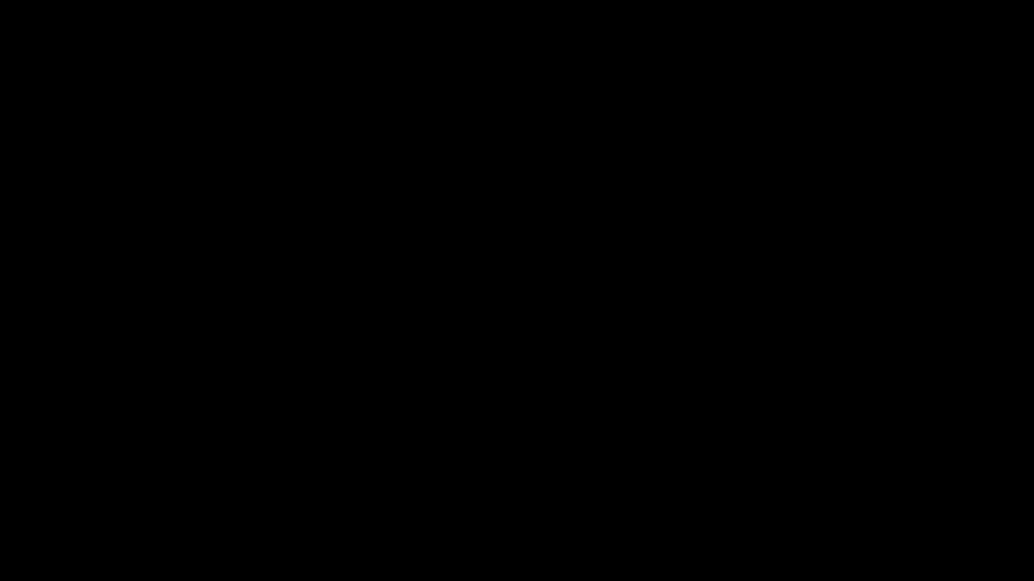